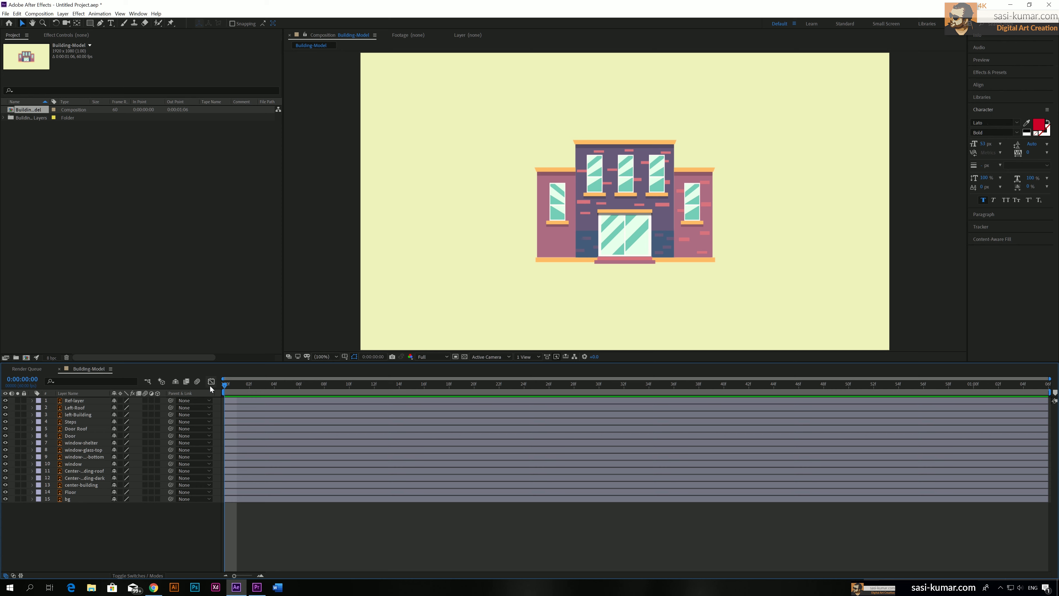
# Preview the Building-Model composition and set its duration to 0:00:01:30 in the composition settings
pyautogui.press('space')
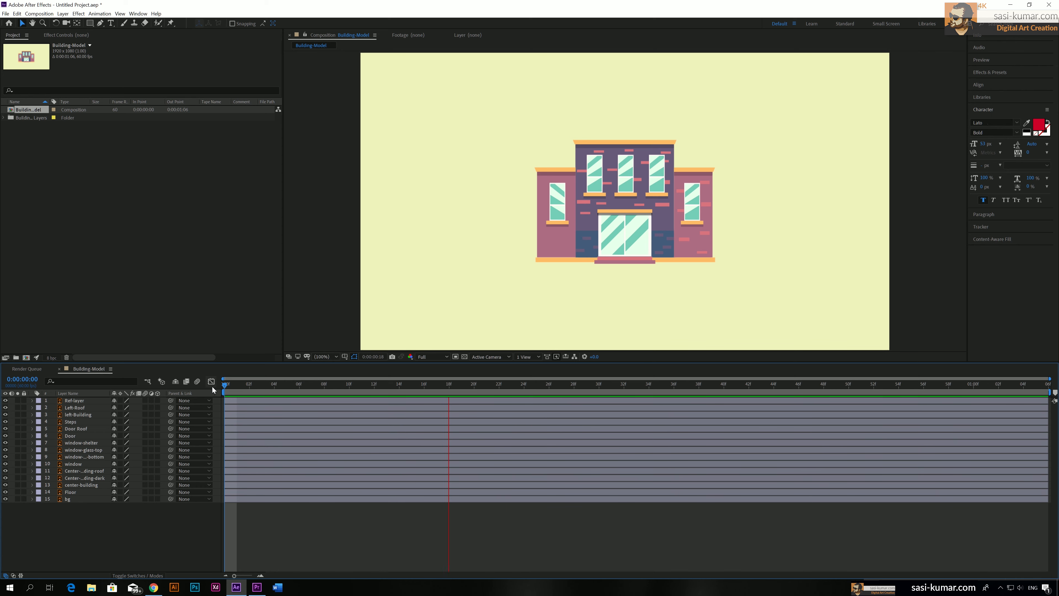
pyautogui.press('space')
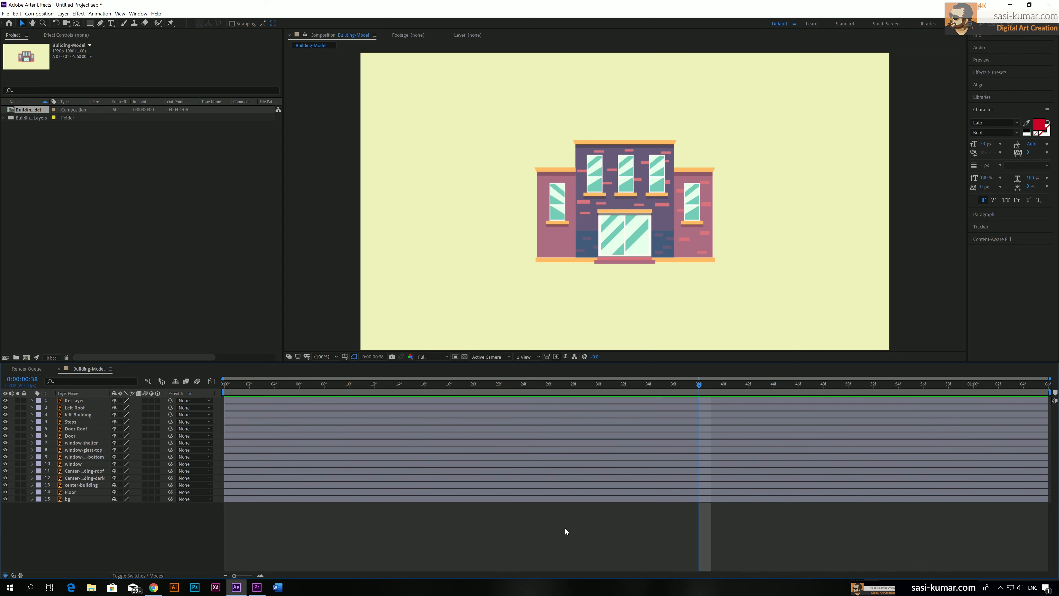
pyautogui.click(30, 14)
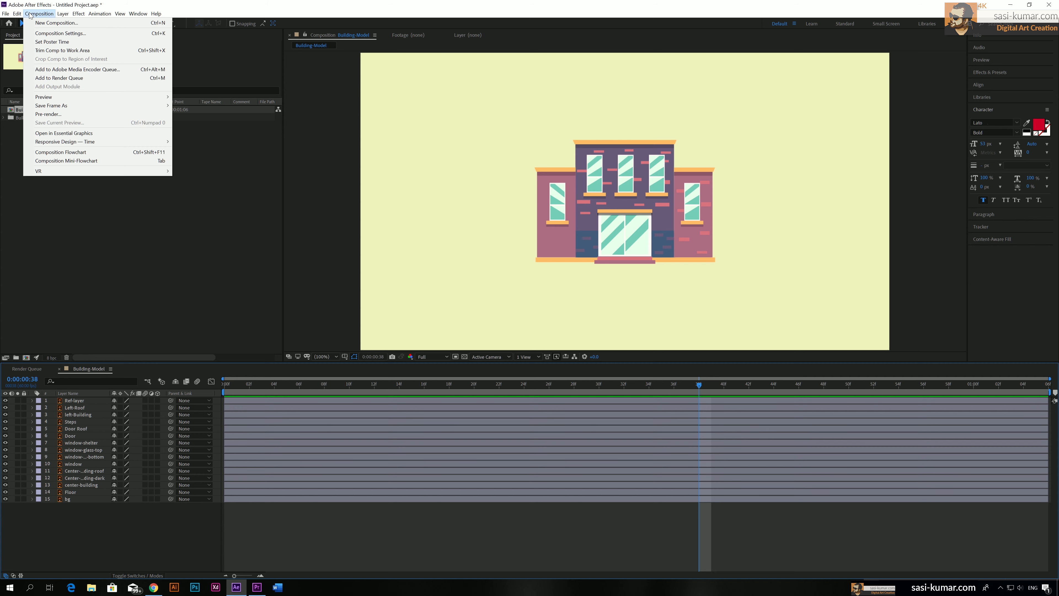
pyautogui.click(79, 35)
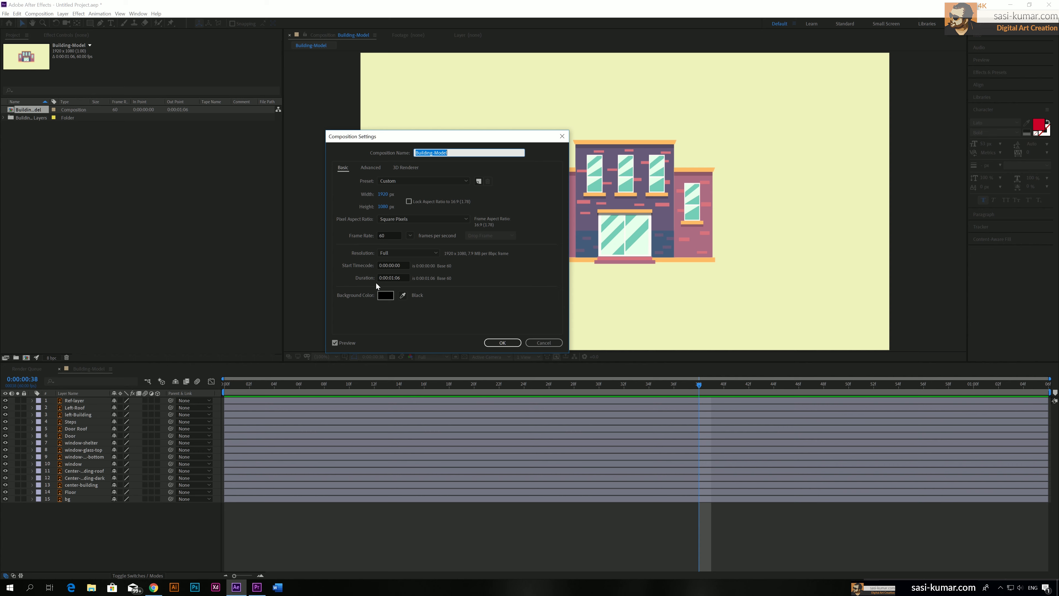
pyautogui.doubleClick(395, 278)
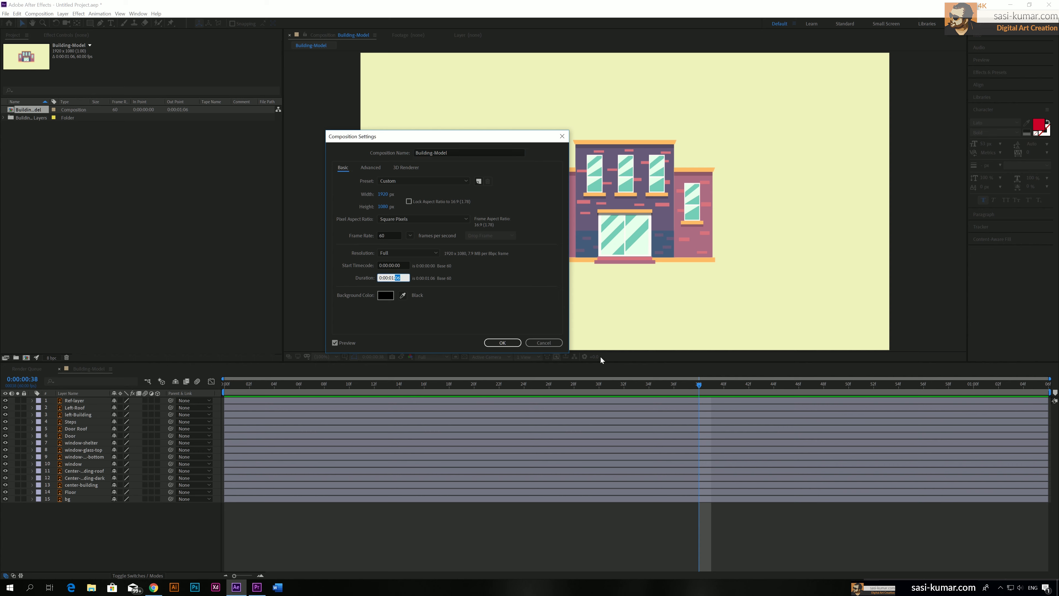
pyautogui.write('30')
pyautogui.click(501, 342)
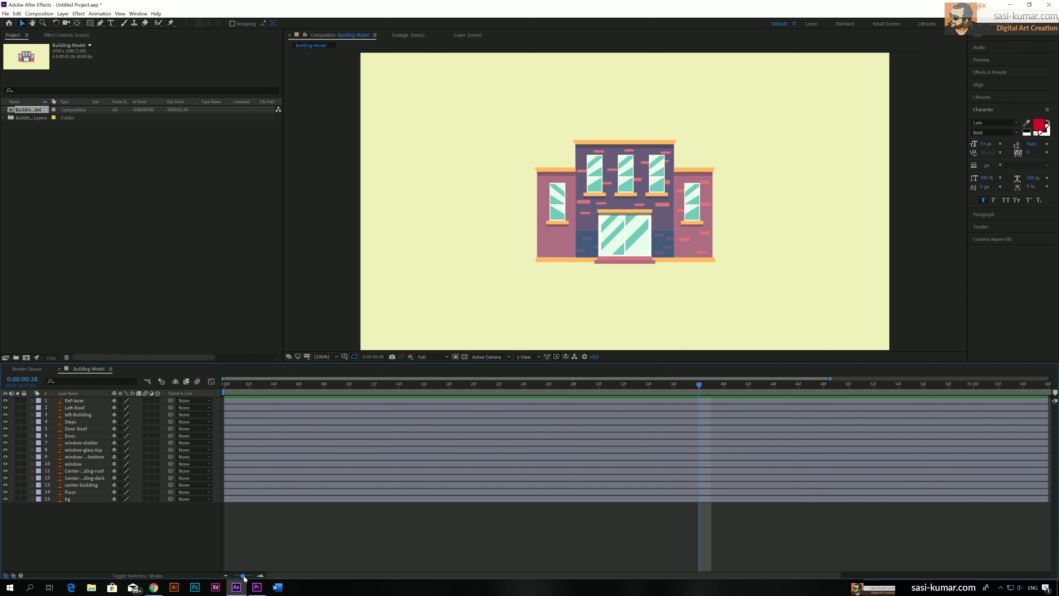
# Extend all the layers to the end of the composition and return to the first frame
pyautogui.moveTo(243, 576); pyautogui.dragTo(235, 576)
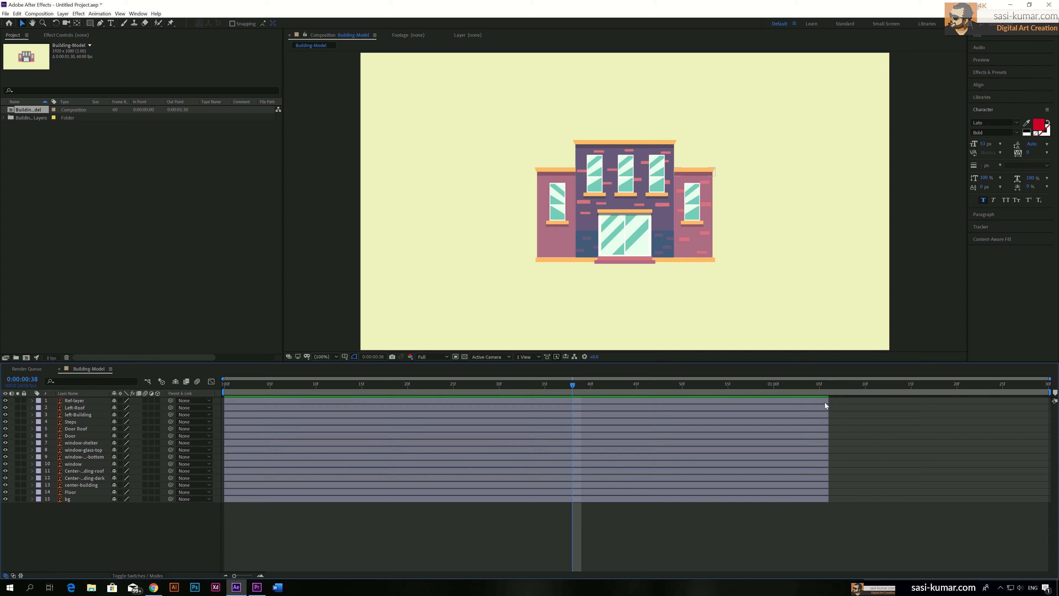
pyautogui.click(533, 401)
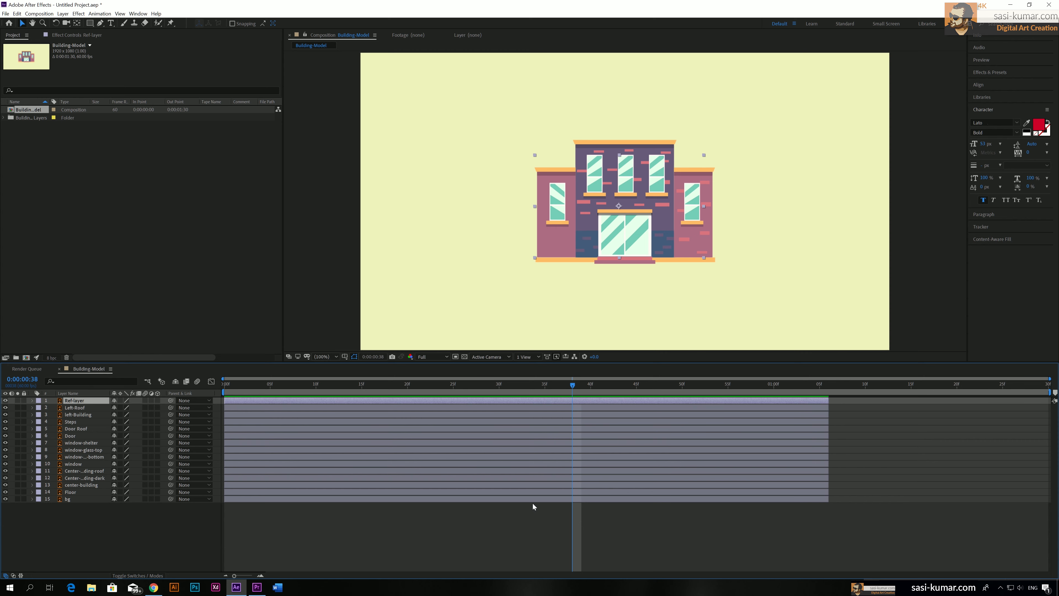
pyautogui.hotkey('ctrl', 'a')
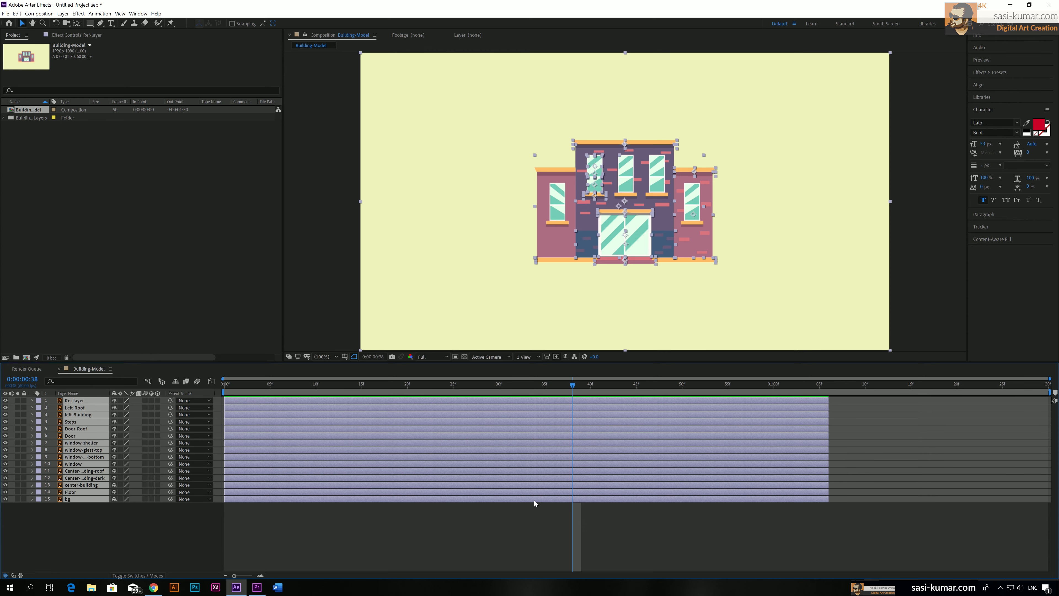
pyautogui.moveTo(842, 439); pyautogui.dragTo(1050, 430)
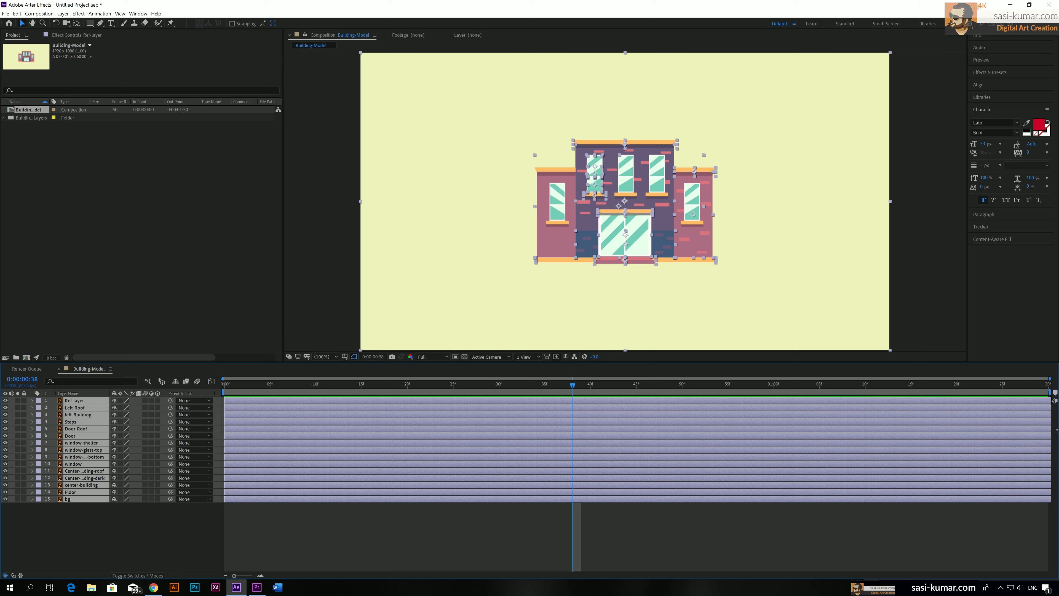
pyautogui.click(836, 558)
pyautogui.press('Home')
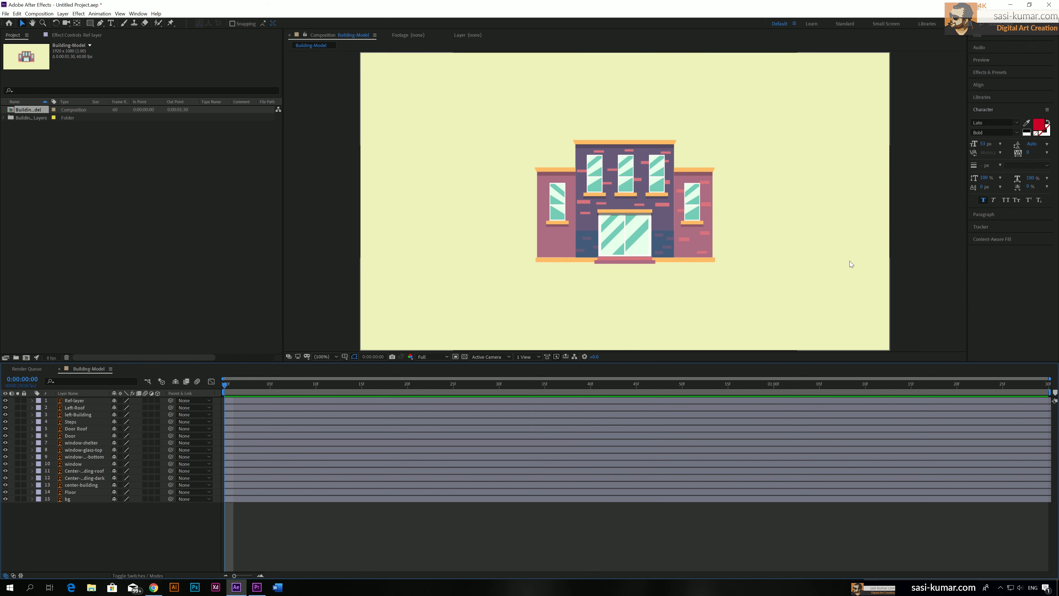
# Turn off the visibility of every layer above Floor, from center-building up to Ref-layer
pyautogui.click(76, 493)
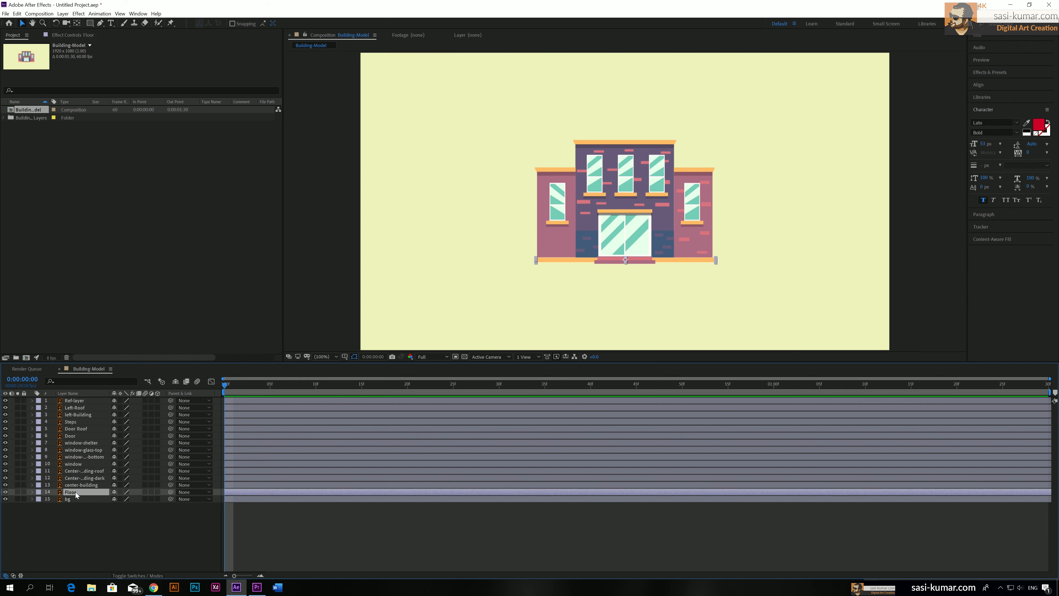
pyautogui.moveTo(5, 484); pyautogui.dragTo(5, 401)
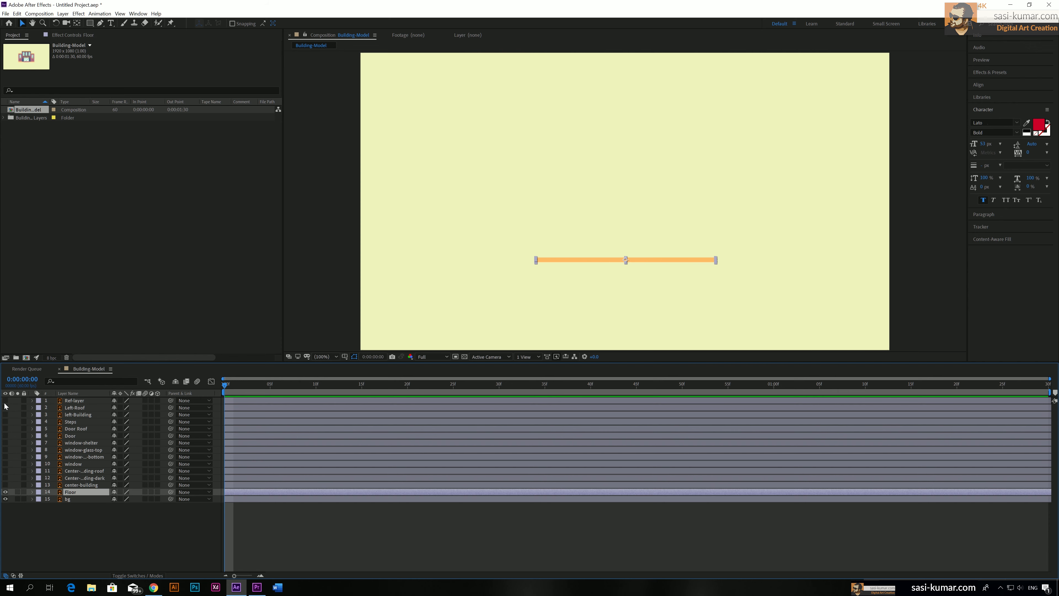
pyautogui.click(330, 542)
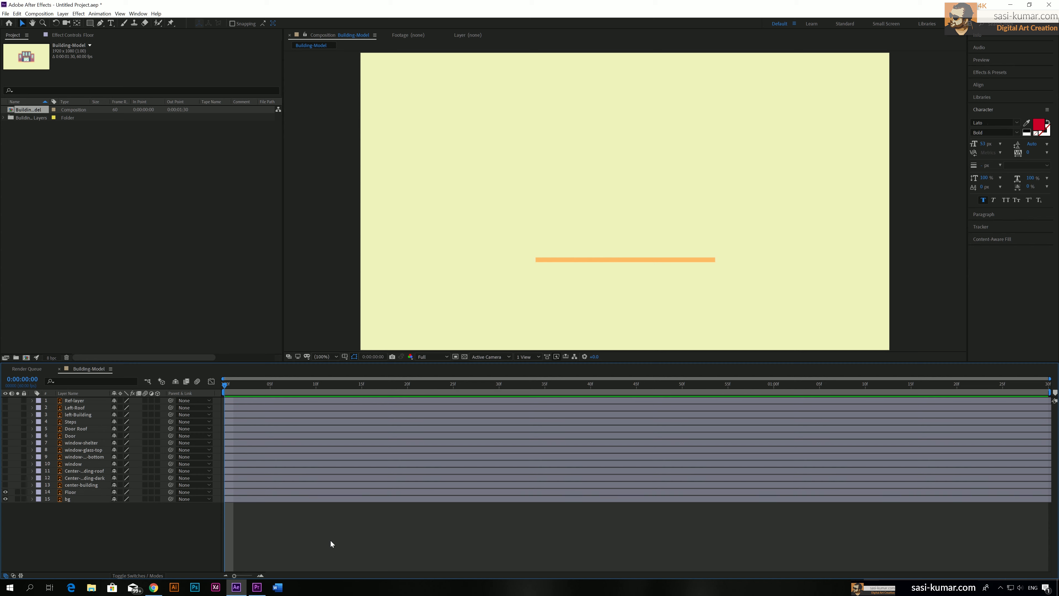
# Mark all layers above Floor as shy and hide the shy layers from the timeline
pyautogui.click(238, 494)
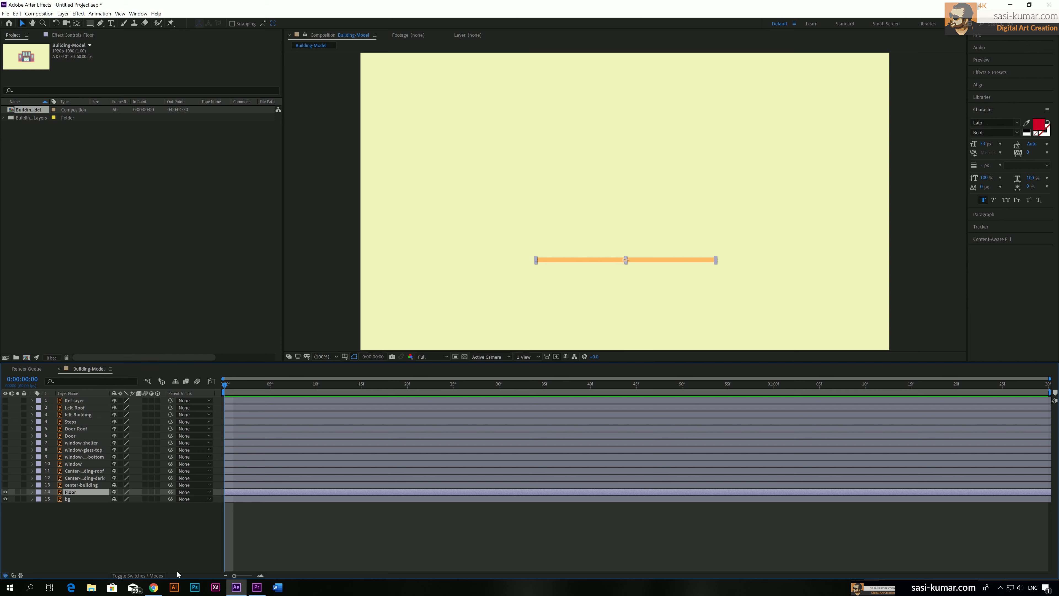
pyautogui.moveTo(114, 485); pyautogui.dragTo(114, 404)
pyautogui.click(179, 383)
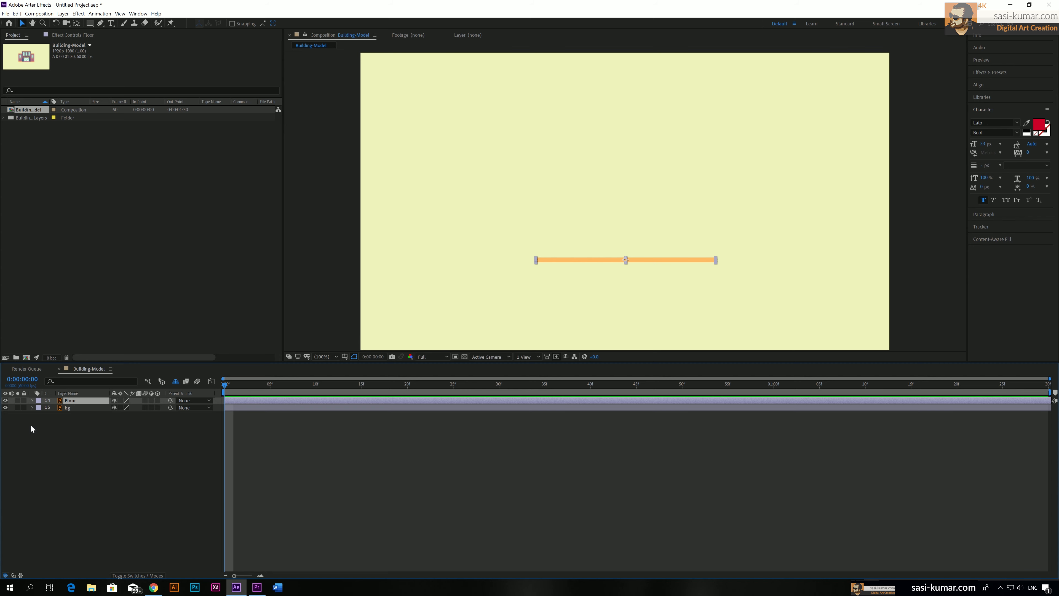
pyautogui.click(177, 381)
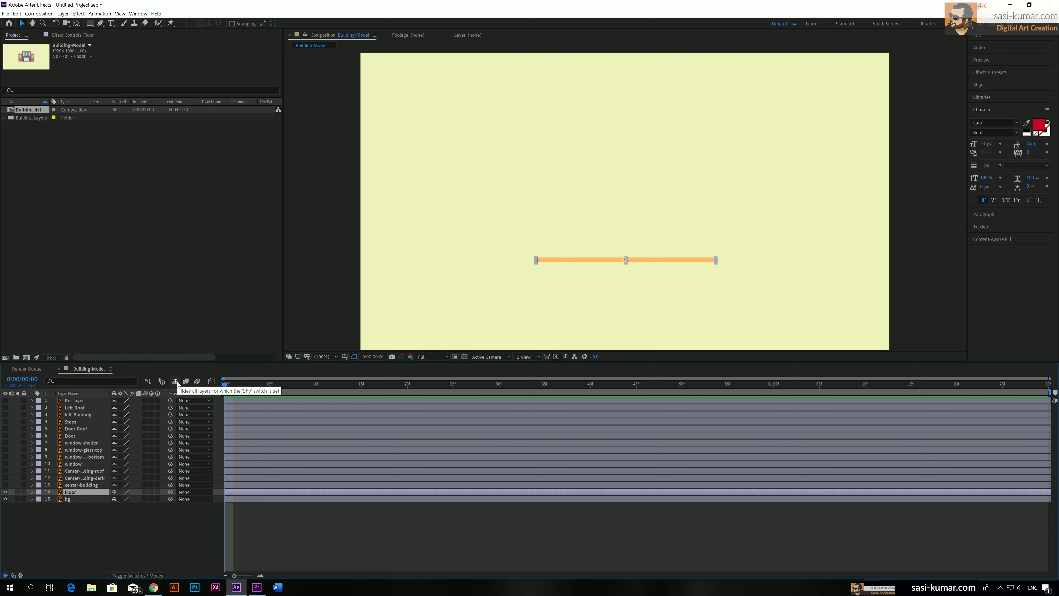
pyautogui.click(176, 382)
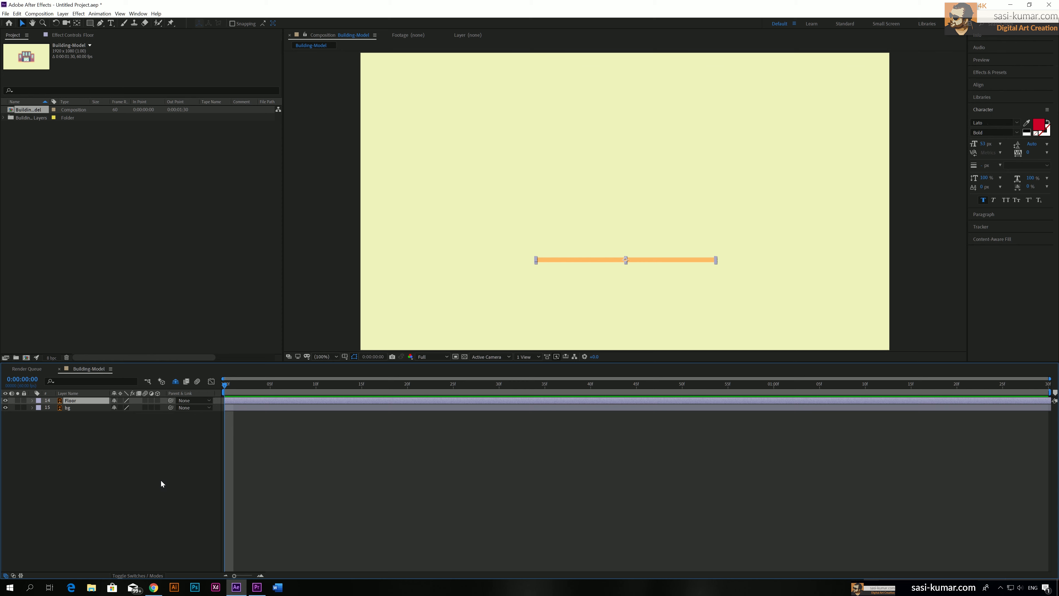
# Expand the Floor layer's Transform properties, try enlarging its Scale proportionally, and undo the change
pyautogui.click(32, 400)
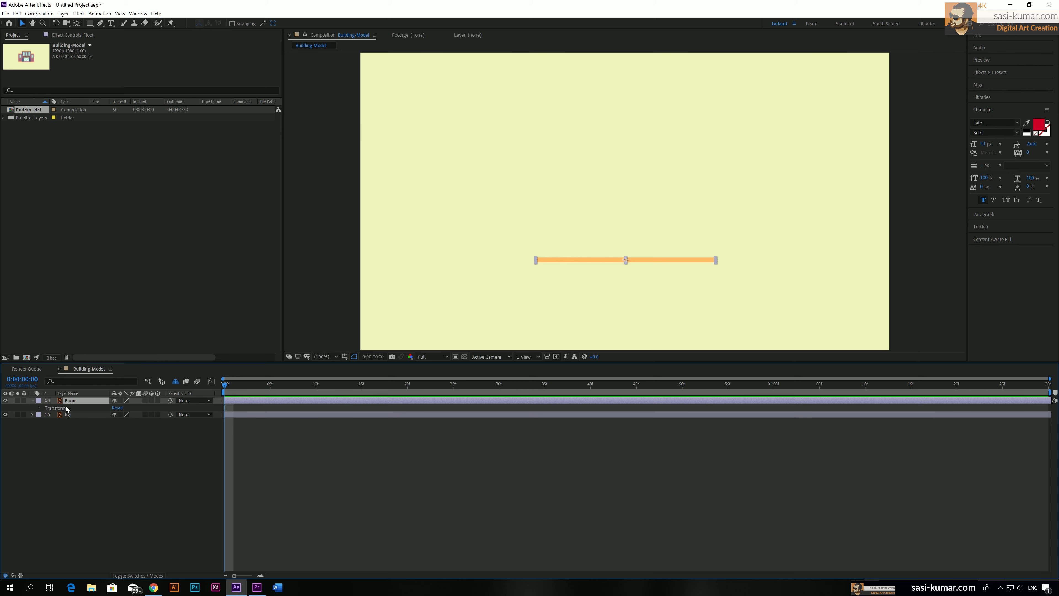
pyautogui.click(40, 408)
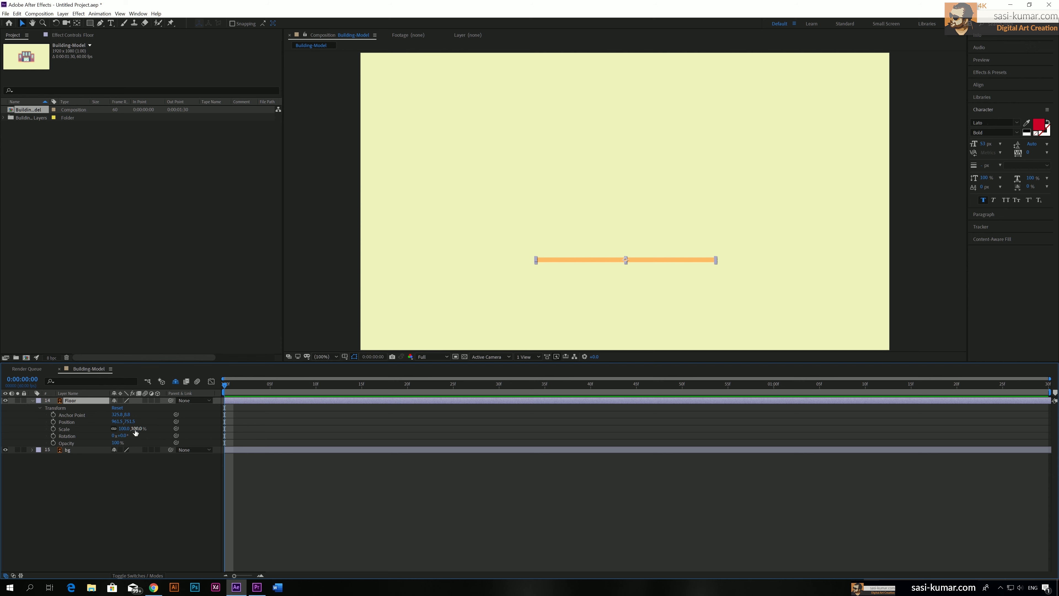
pyautogui.moveTo(133, 428); pyautogui.dragTo(148, 428)
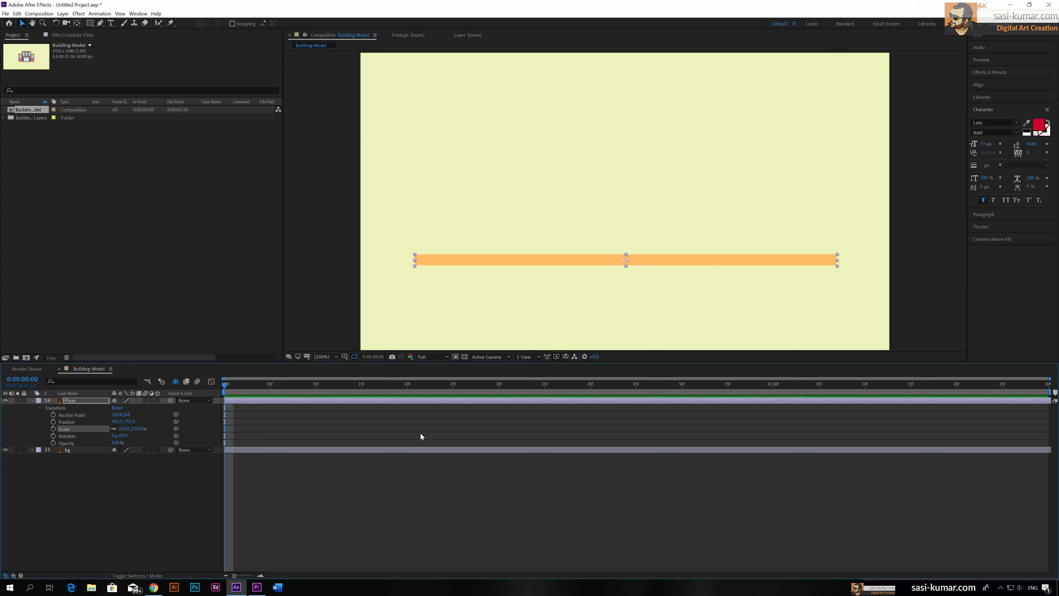
pyautogui.hotkey('ctrl', 'z')
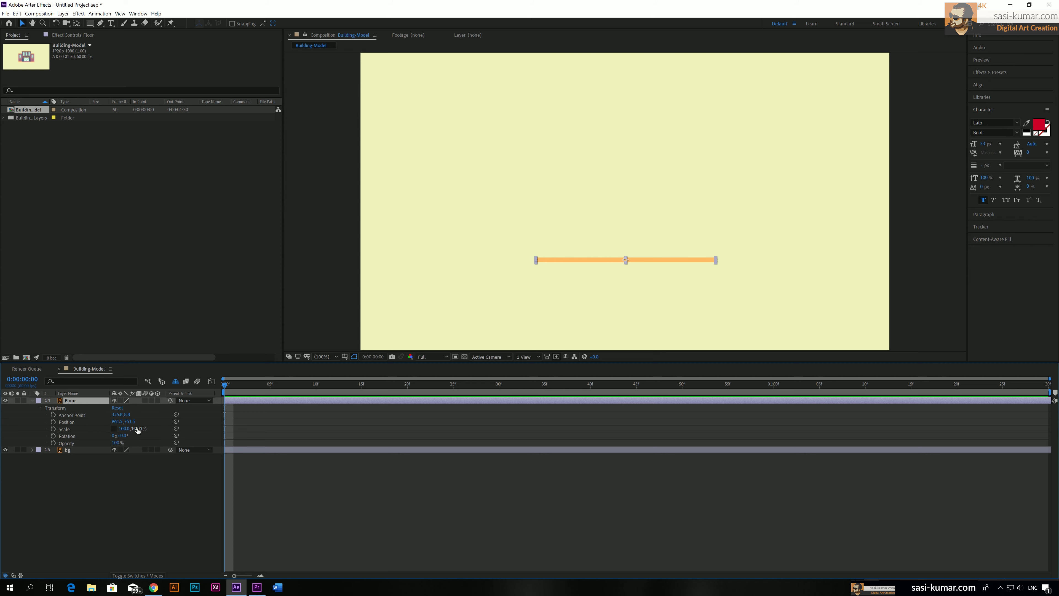
# Try scaling the Floor layer's height and width independently with proportions unlinked, and undo the changes
pyautogui.moveTo(138, 428); pyautogui.dragTo(201, 425)
pyautogui.moveTo(255, 425); pyautogui.dragTo(219, 426)
pyautogui.moveTo(127, 428); pyautogui.dragTo(118, 430)
pyautogui.hotkey('ctrl', 'z')
pyautogui.hotkey('ctrl', 'z')
pyautogui.click(397, 517)
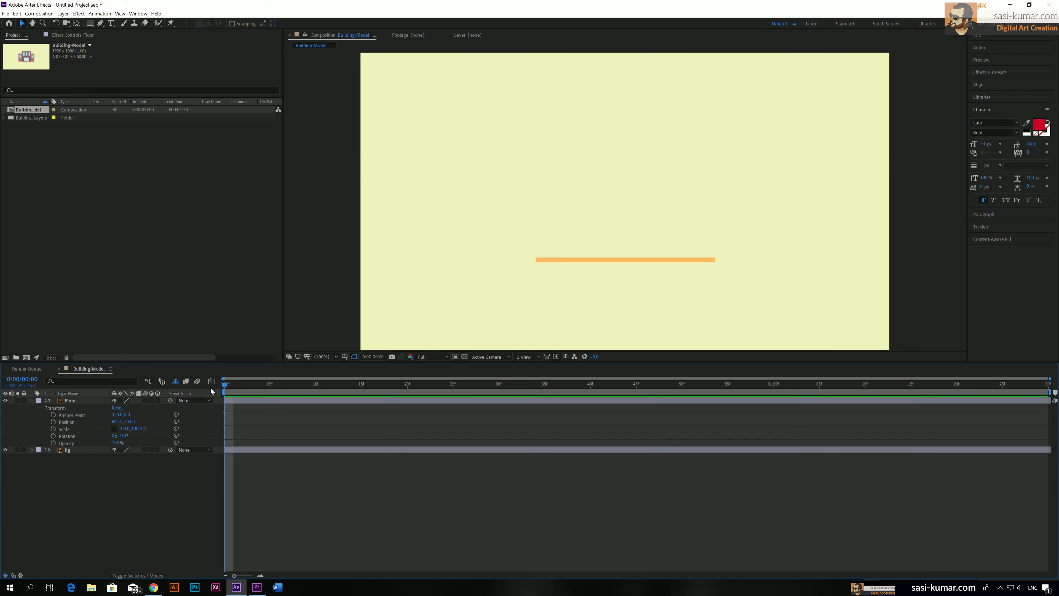
# Start Scale keyframing on the Floor layer at 0:00:00:00 with the horizontal scale set to 0%
pyautogui.click(53, 428)
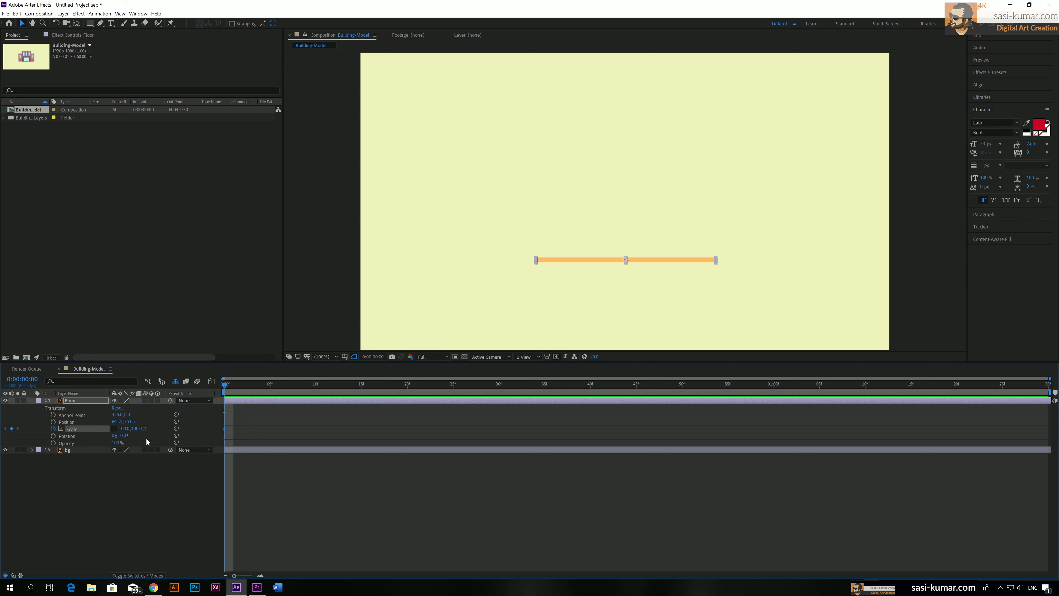
pyautogui.click(122, 429)
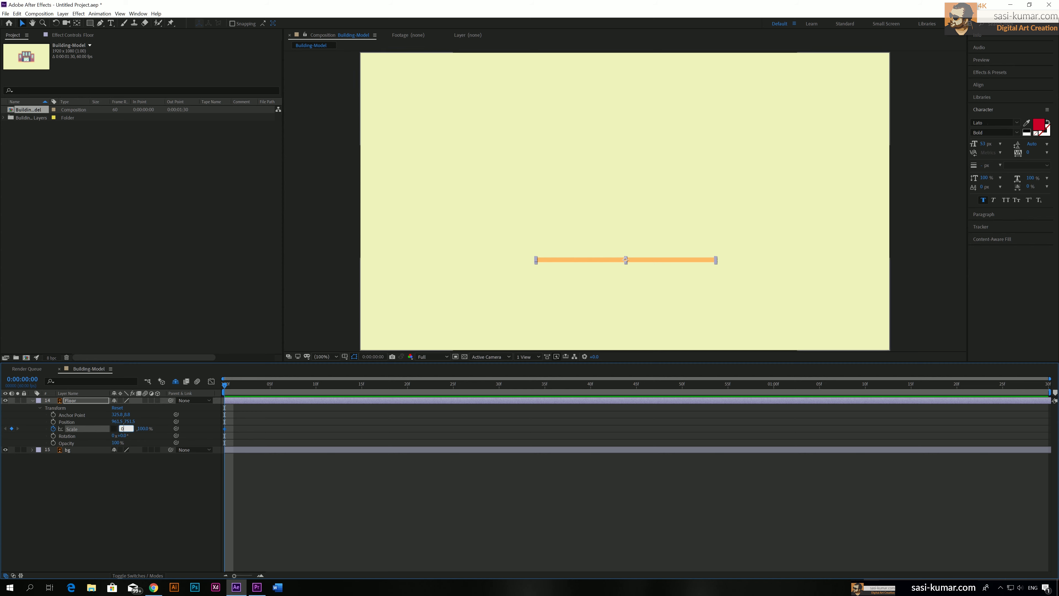
pyautogui.press('Return')
# At 0:00:01:29, set the Floor layer's horizontal scale to 100% to add the ending keyframe
pyautogui.moveTo(1020, 388); pyautogui.dragTo(1053, 389)
pyautogui.click(121, 428)
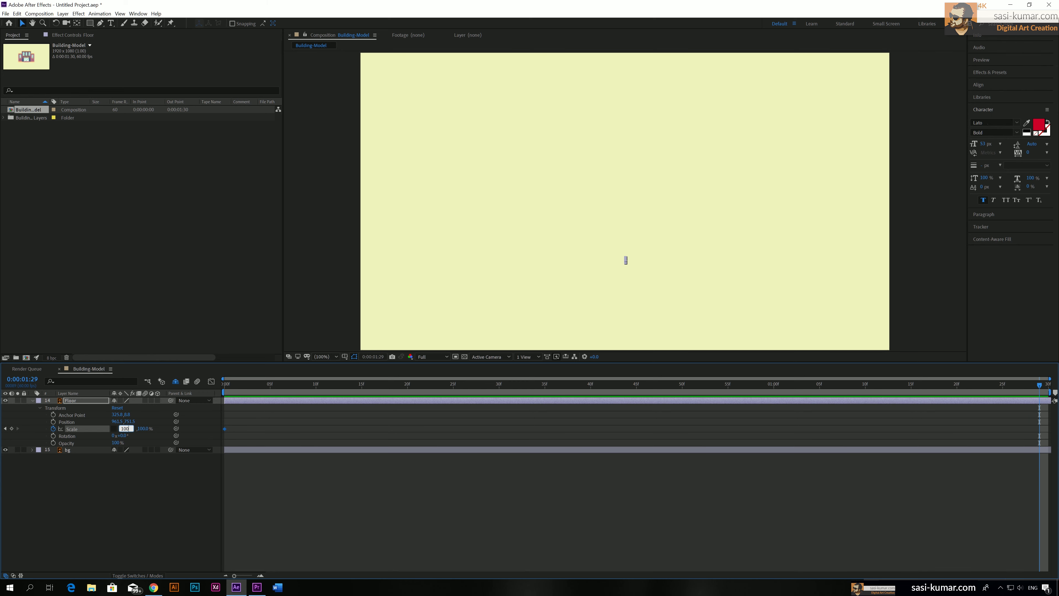
pyautogui.write('100')
pyautogui.press('Return')
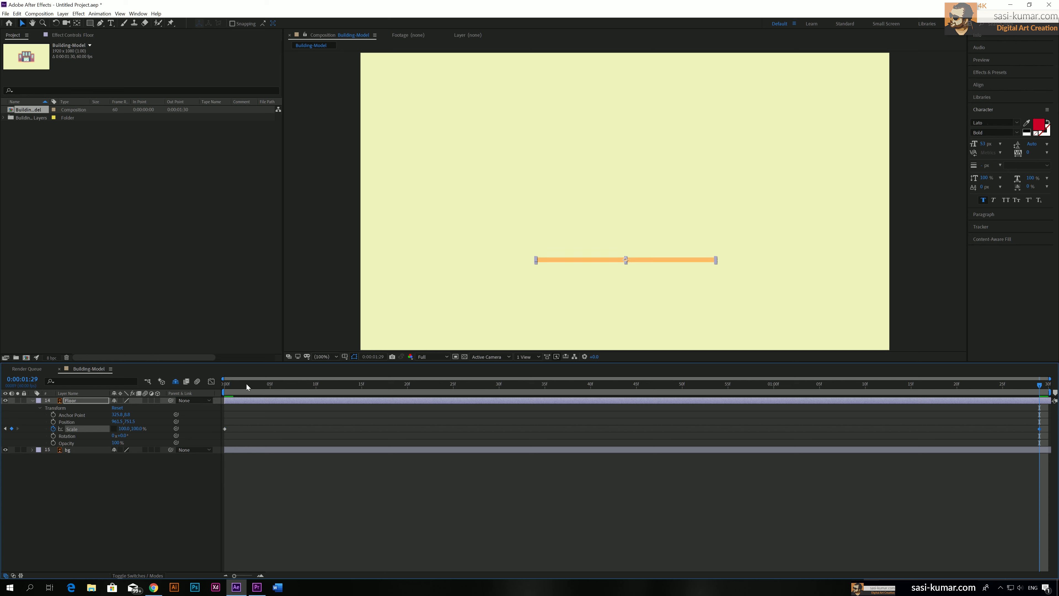
# Play back and scrub through the Floor layer's scale animation, and examine its Scale keyframes in the Graph Editor
pyautogui.press('Home')
pyautogui.press('space')
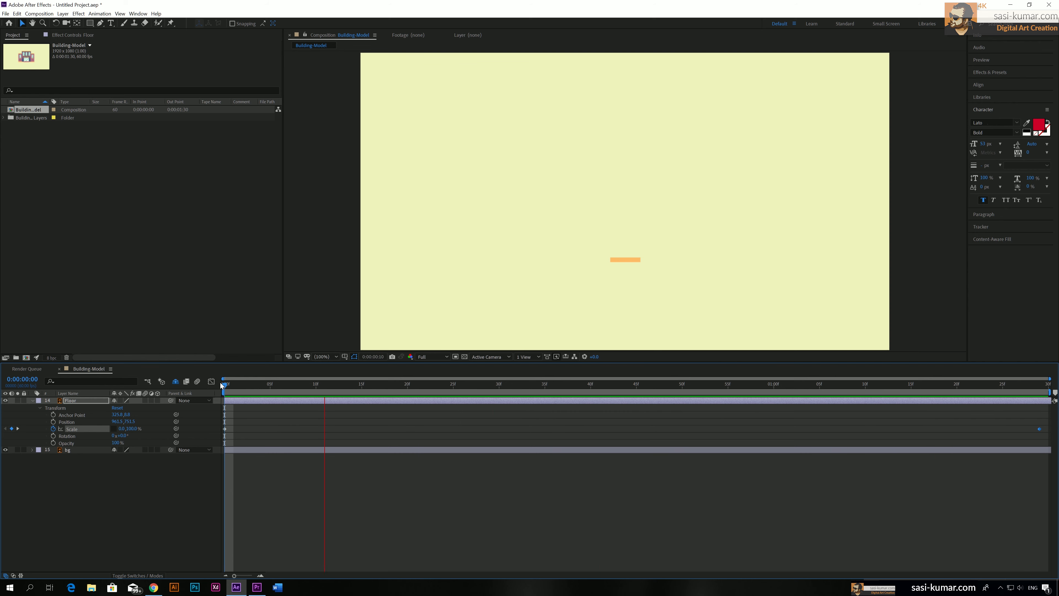
pyautogui.press('space')
pyautogui.click(586, 527)
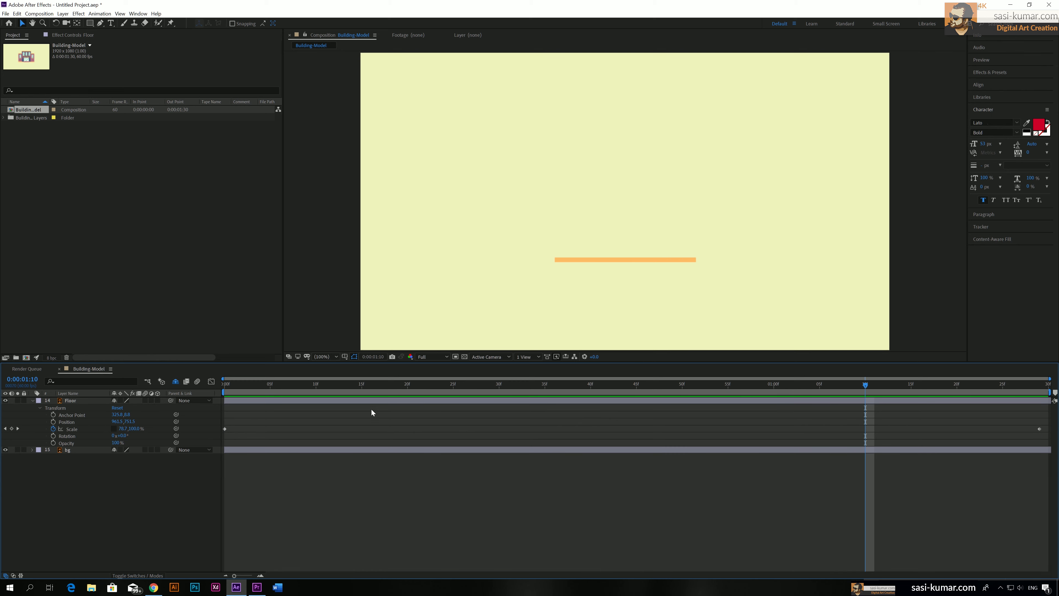
pyautogui.moveTo(344, 390); pyautogui.dragTo(235, 411)
pyautogui.moveTo(349, 411); pyautogui.dragTo(225, 386)
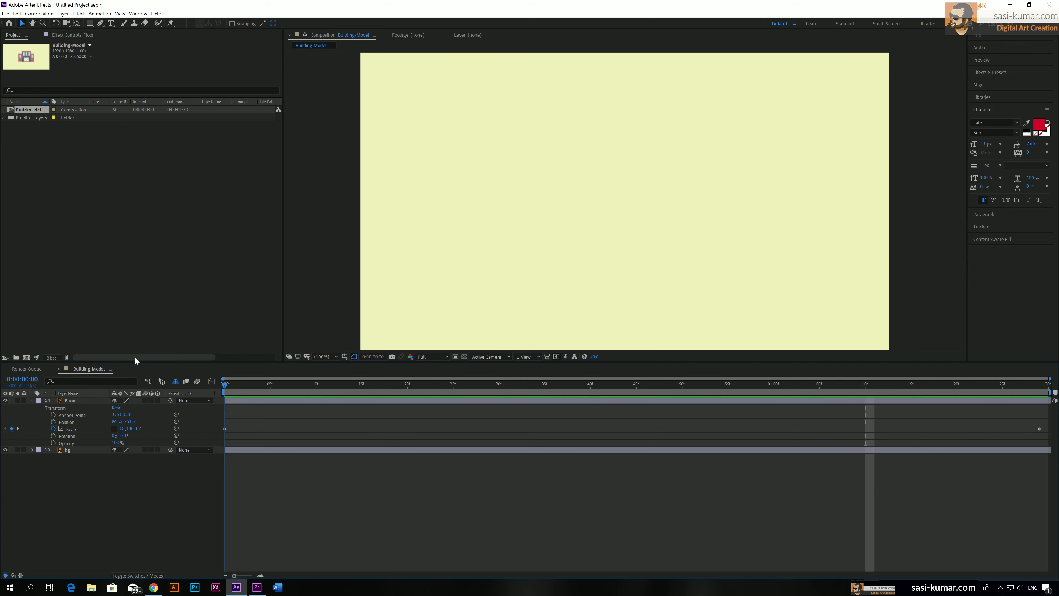
pyautogui.moveTo(247, 425); pyautogui.dragTo(210, 432)
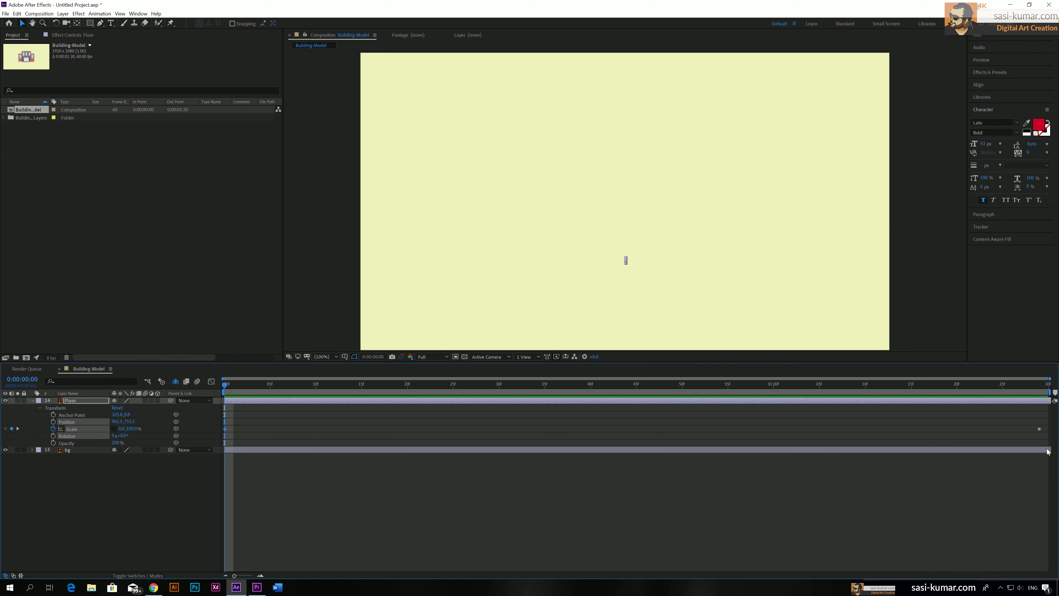
pyautogui.moveTo(1023, 422); pyautogui.dragTo(1049, 436)
pyautogui.click(211, 381)
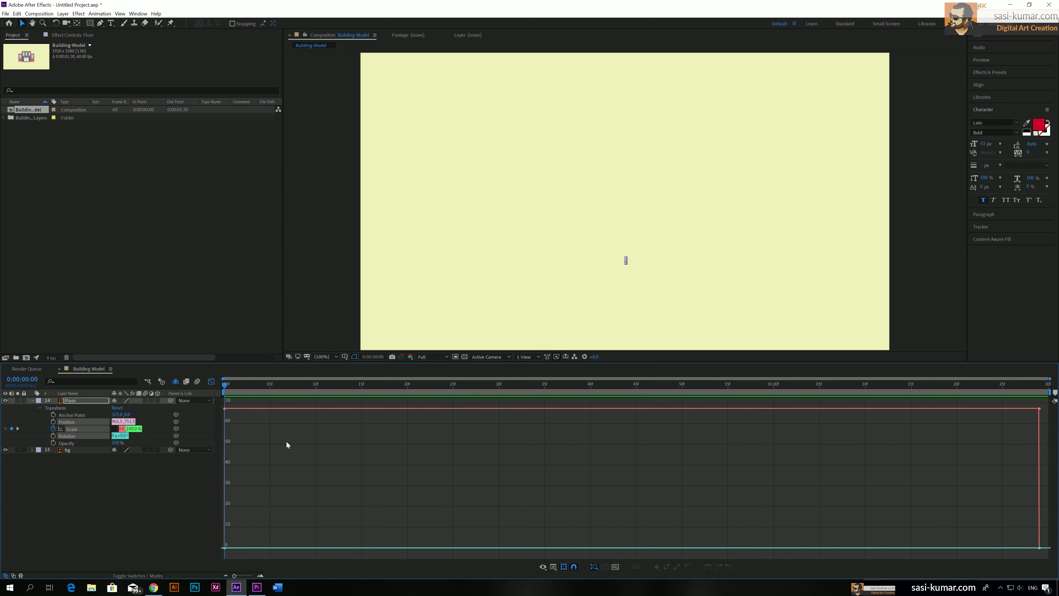
pyautogui.click(211, 381)
# Apply Easy Ease to both the first and last Scale keyframes of the Floor layer
pyautogui.moveTo(236, 423); pyautogui.dragTo(220, 432)
pyautogui.keyDown('shift'); pyautogui.click(1038, 428); pyautogui.keyUp('shift')
pyautogui.rightClick(1039, 429)
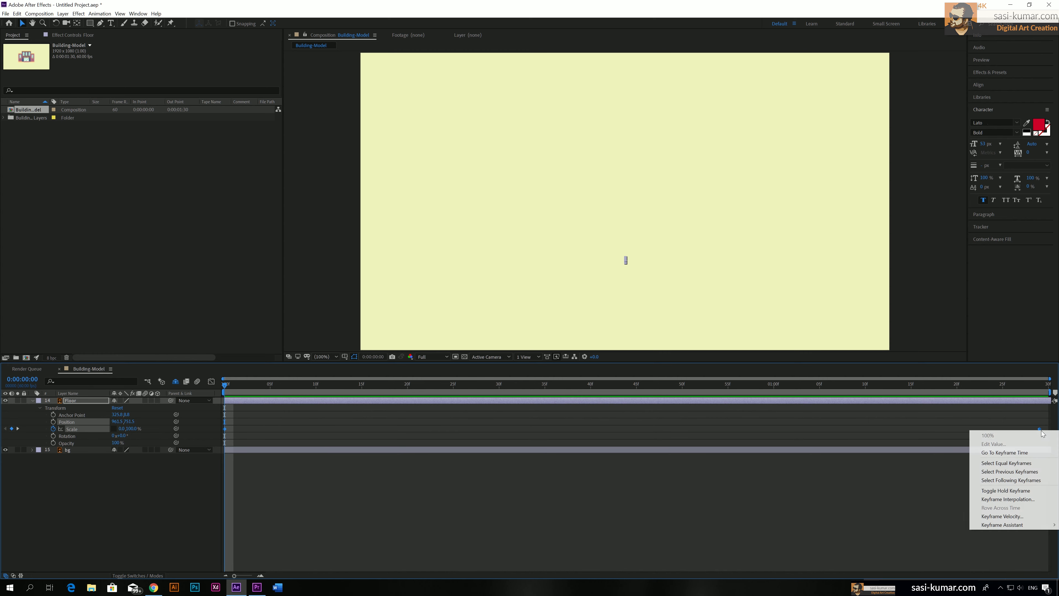
pyautogui.moveTo(1026, 526)
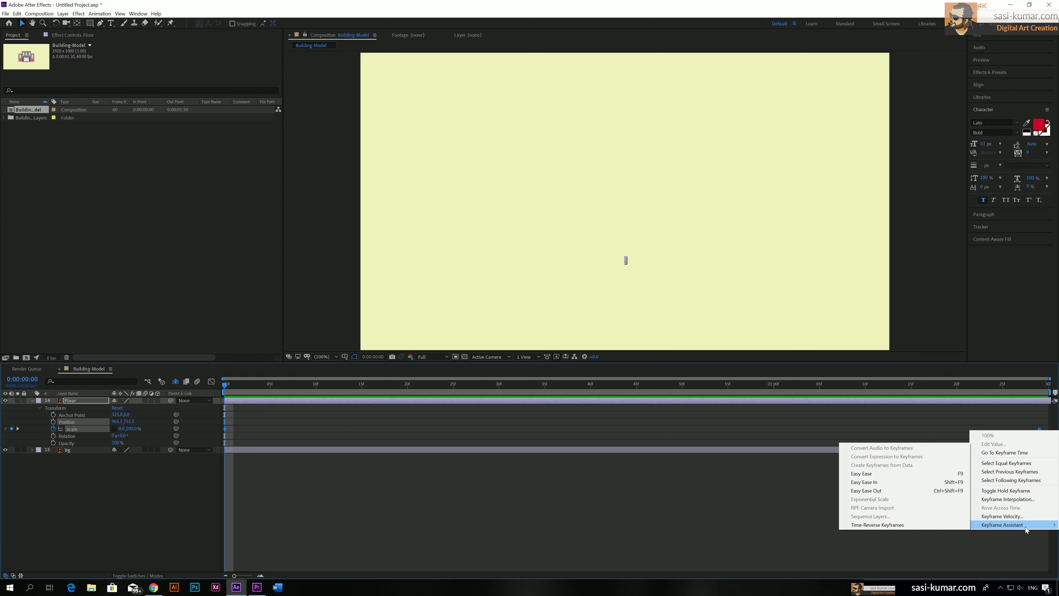
pyautogui.click(955, 475)
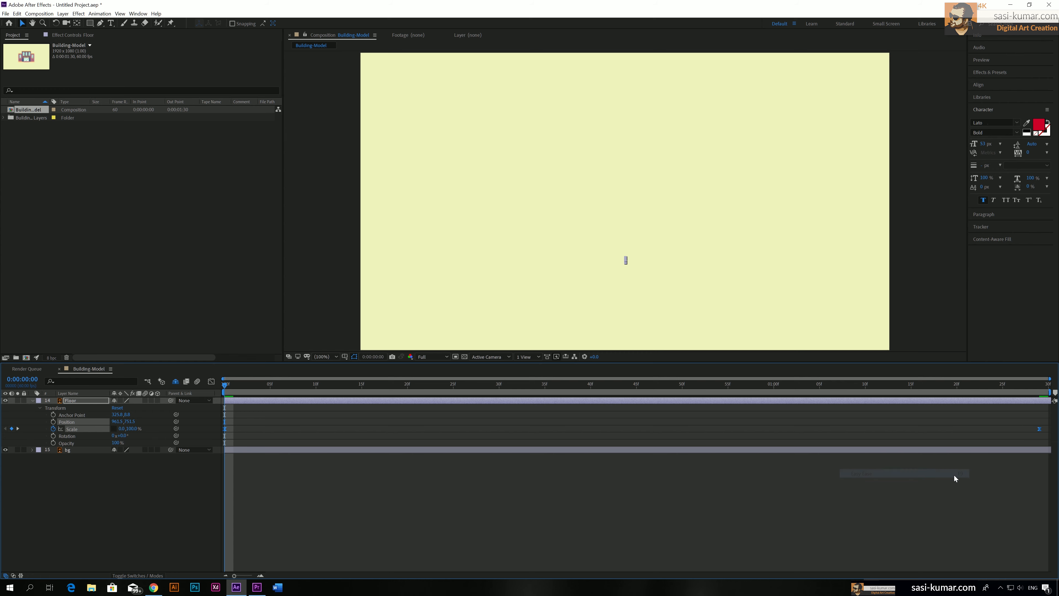
# Shorten the first Scale keyframe's outgoing influence on the Floor layer's speed graph for a fast start, and play the result back
pyautogui.click(211, 381)
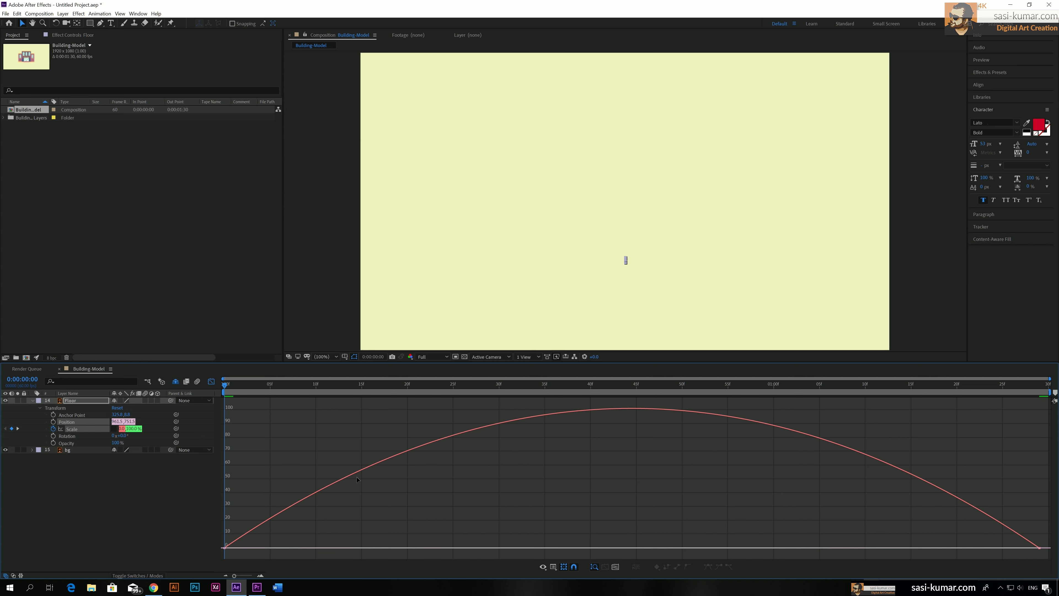
pyautogui.press('space')
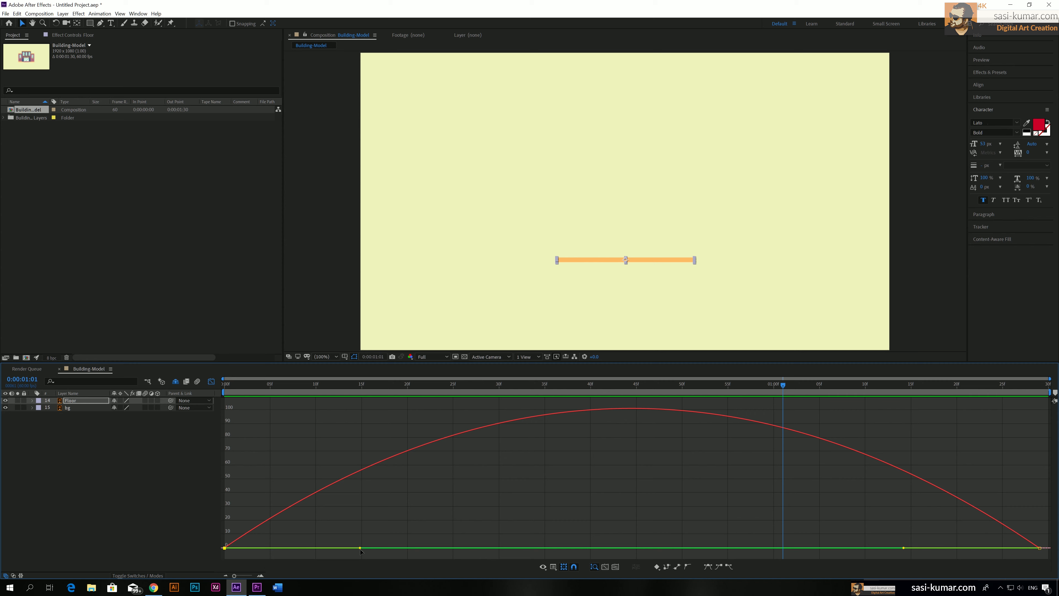
pyautogui.moveTo(360, 550); pyautogui.dragTo(233, 547)
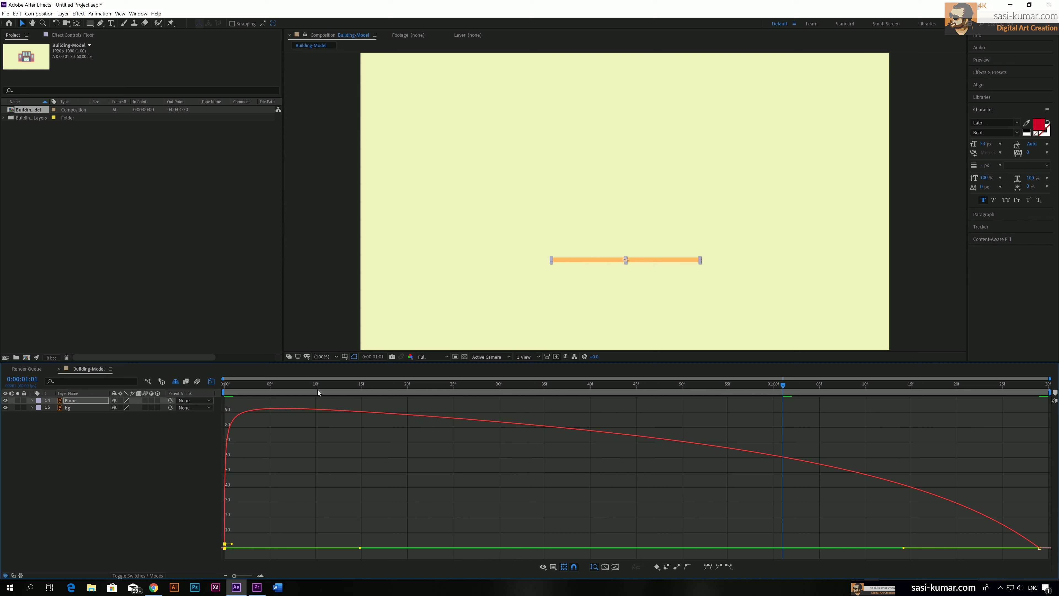
pyautogui.press('space')
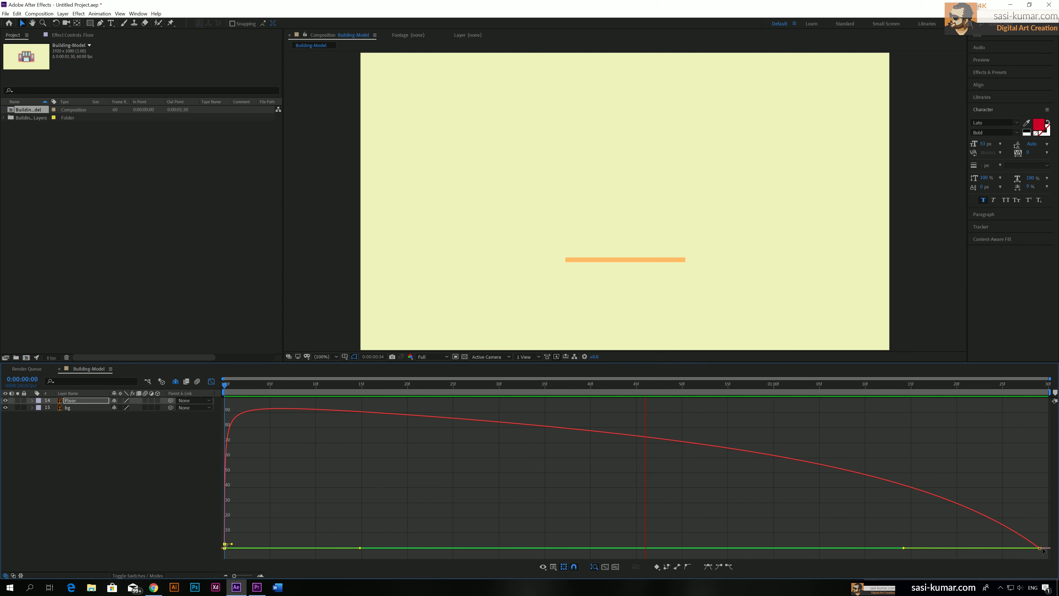
# Move the Floor layer's last Scale keyframe to the end of the composition and return to the layer bar view
pyautogui.moveTo(1040, 549); pyautogui.dragTo(1048, 549)
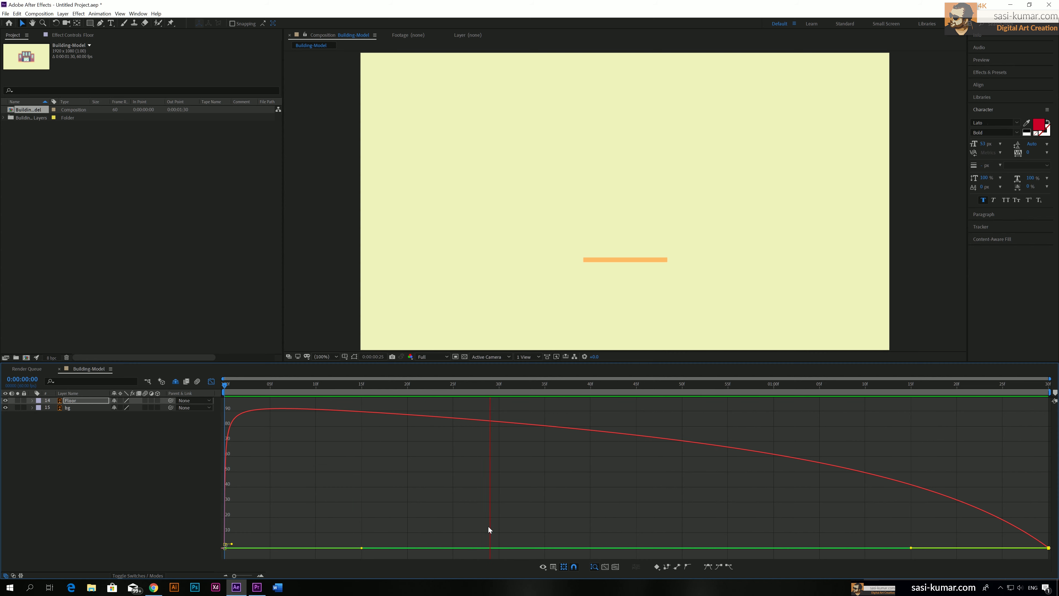
pyautogui.click(333, 498)
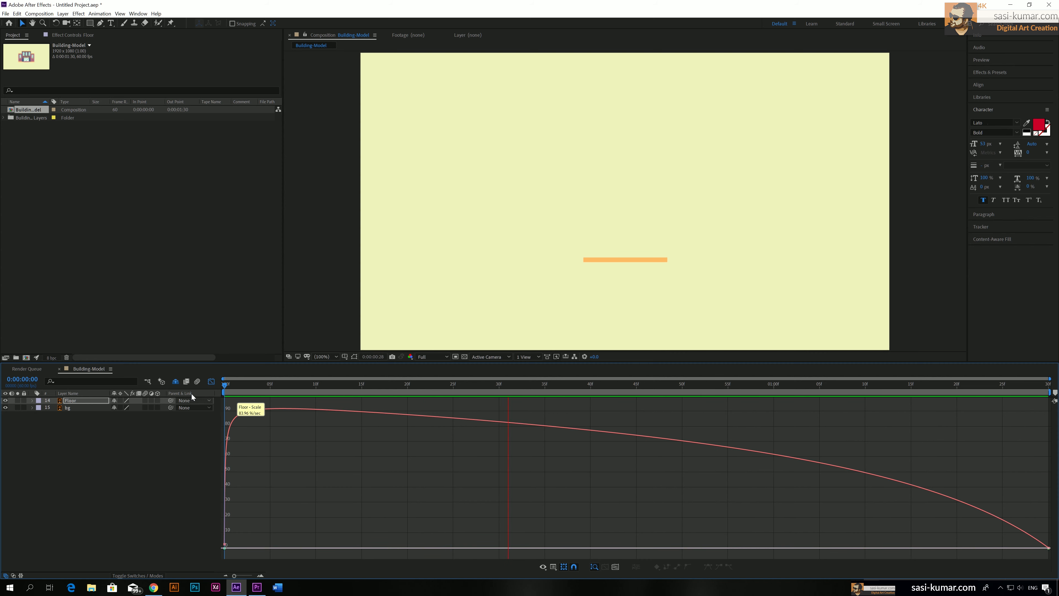
pyautogui.click(211, 382)
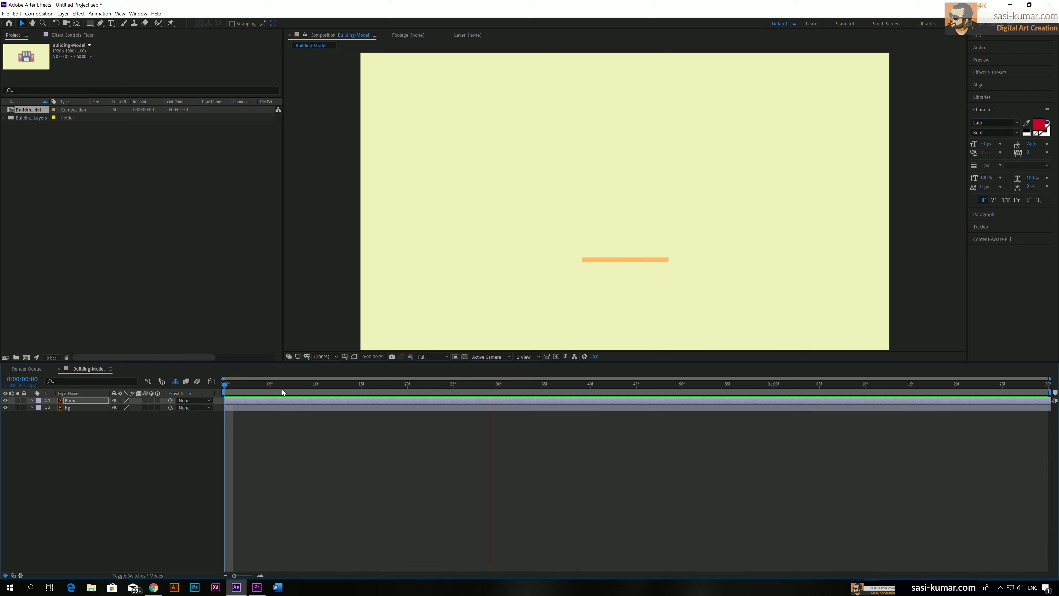
pyautogui.press('space')
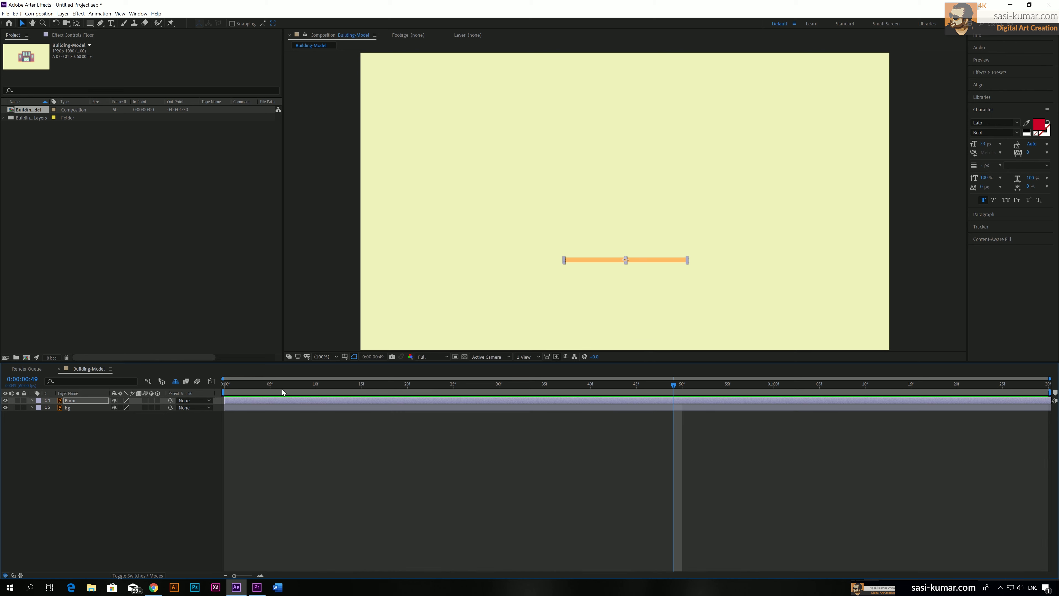
# Show the shy layers again and reshape the Floor layer's Scale speed curve to start very fast and slow gradually toward the last keyframe
pyautogui.click(174, 382)
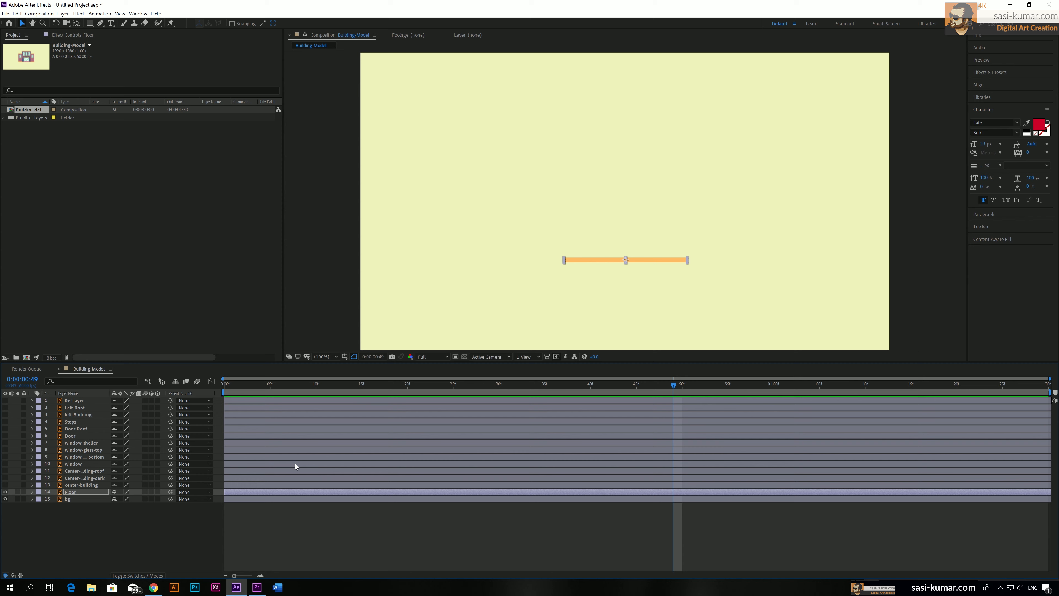
pyautogui.moveTo(237, 385); pyautogui.dragTo(406, 391)
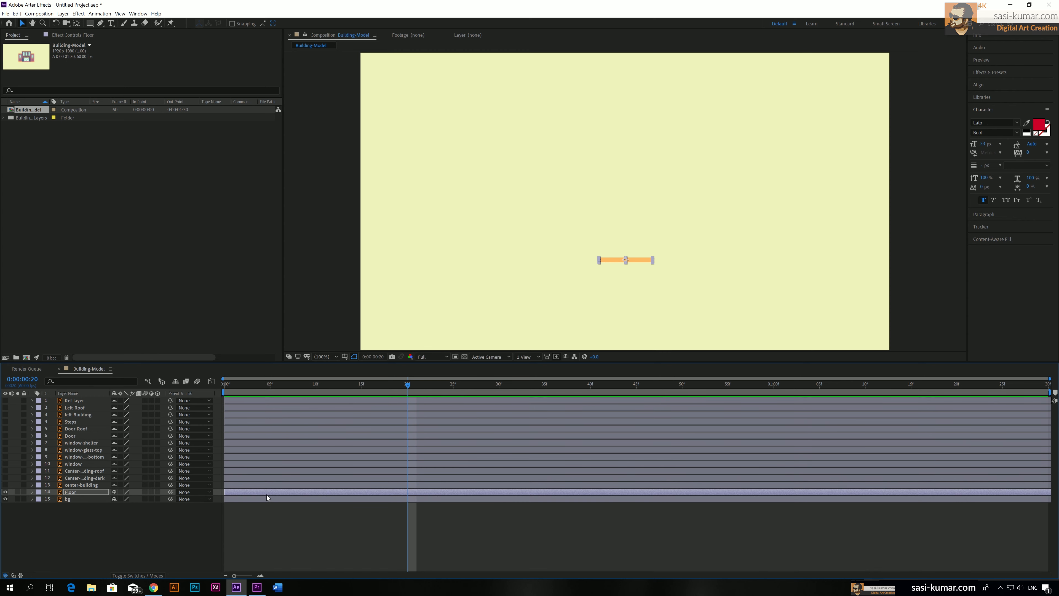
pyautogui.click(32, 493)
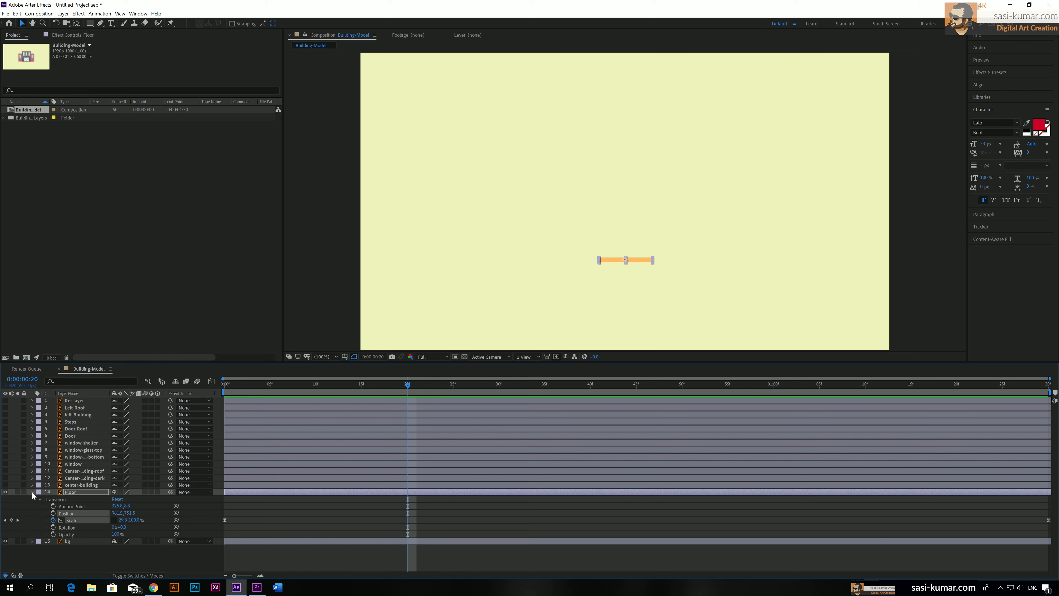
pyautogui.click(210, 381)
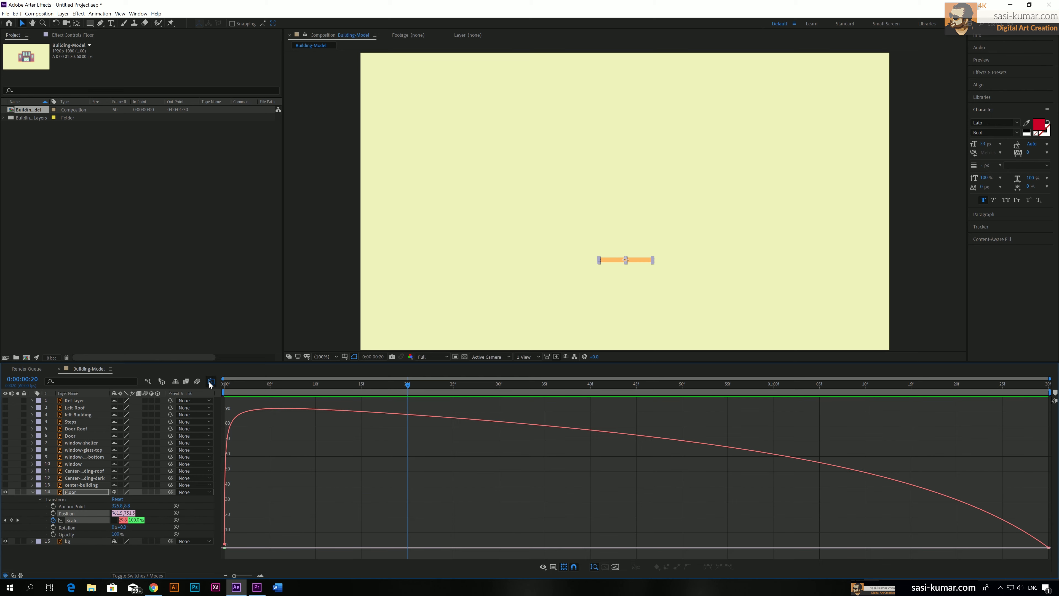
pyautogui.click(224, 545)
pyautogui.moveTo(230, 545); pyautogui.dragTo(193, 542)
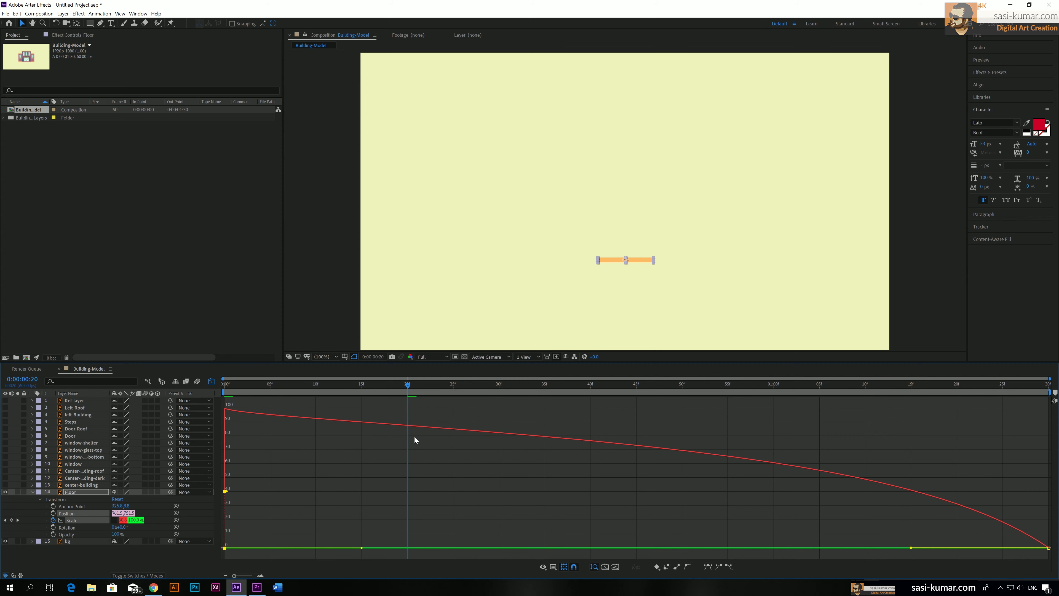
pyautogui.moveTo(407, 426); pyautogui.dragTo(406, 435)
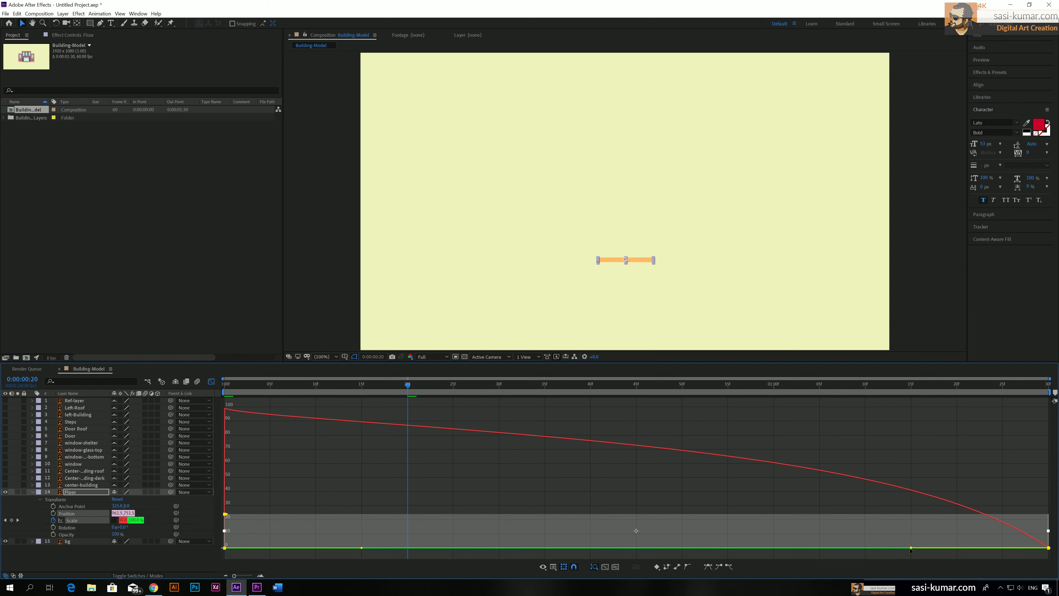
pyautogui.moveTo(910, 549); pyautogui.dragTo(736, 554)
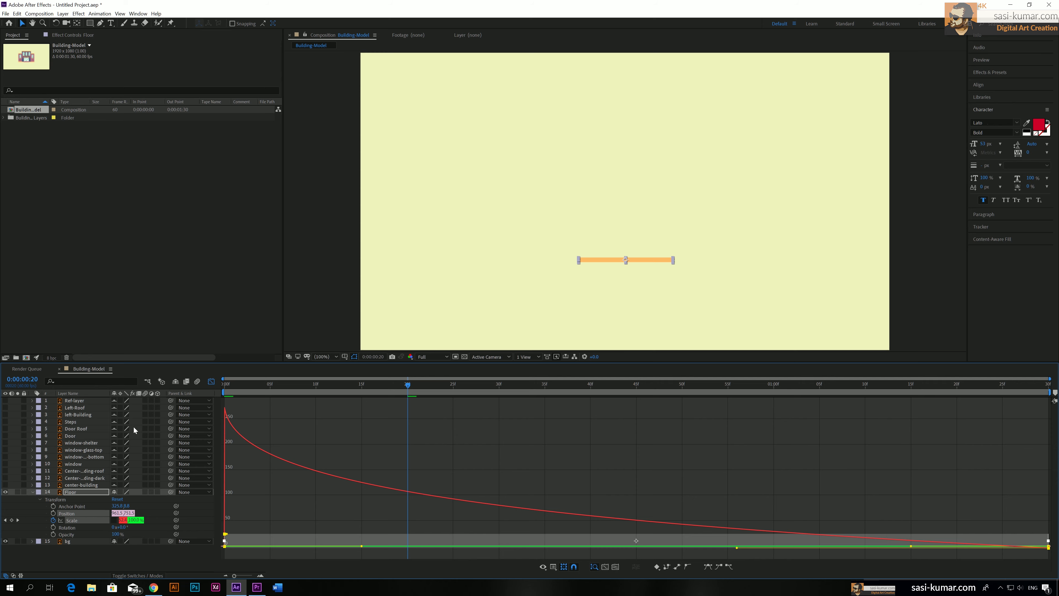
pyautogui.click(211, 382)
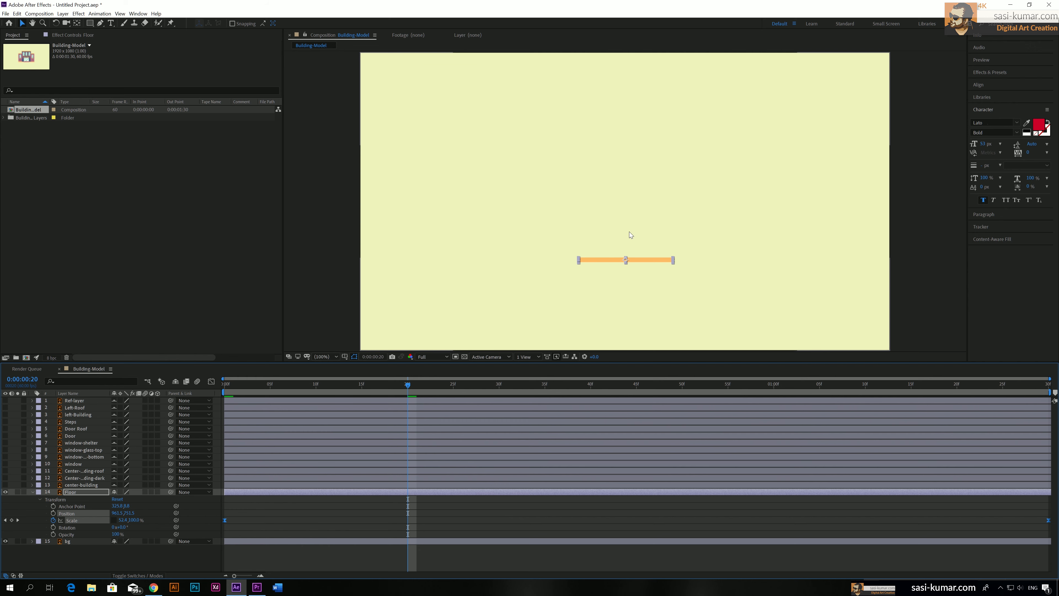
pyautogui.click(32, 492)
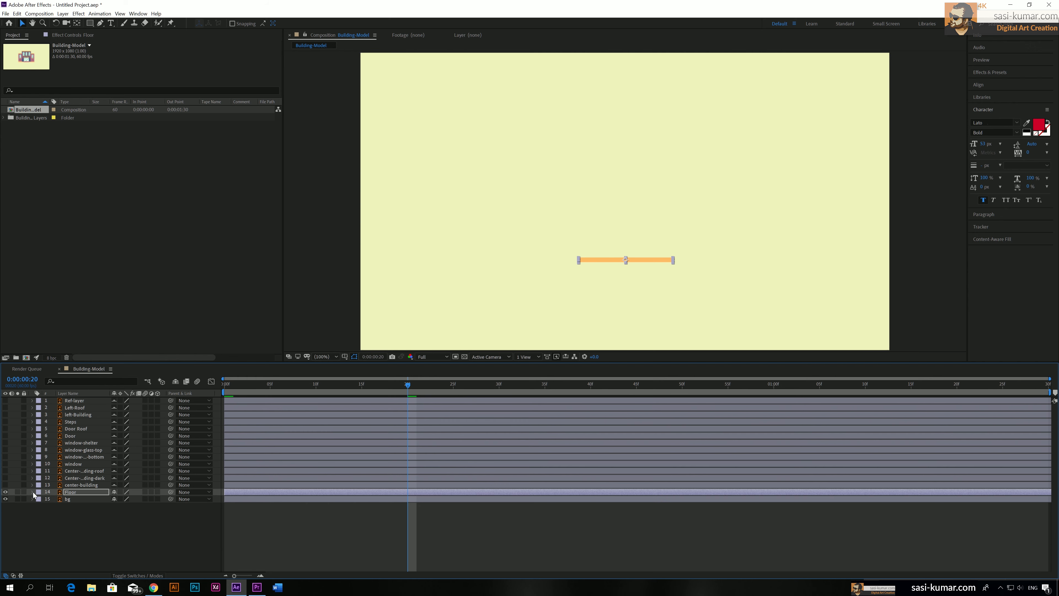
# Make the center-building and Center-Building-dark layers visible and select both of them
pyautogui.click(90, 485)
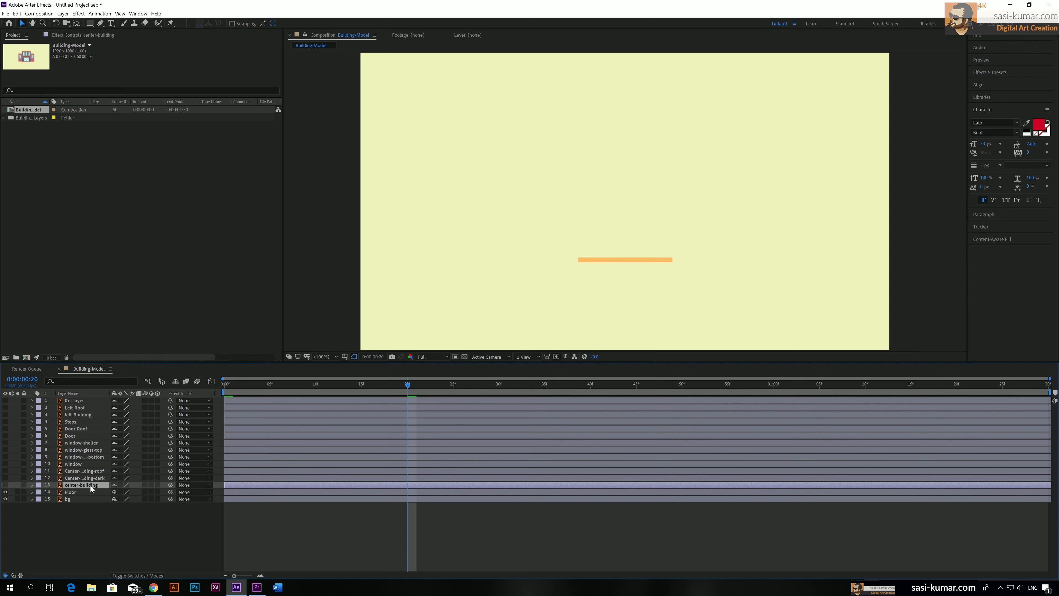
pyautogui.click(5, 485)
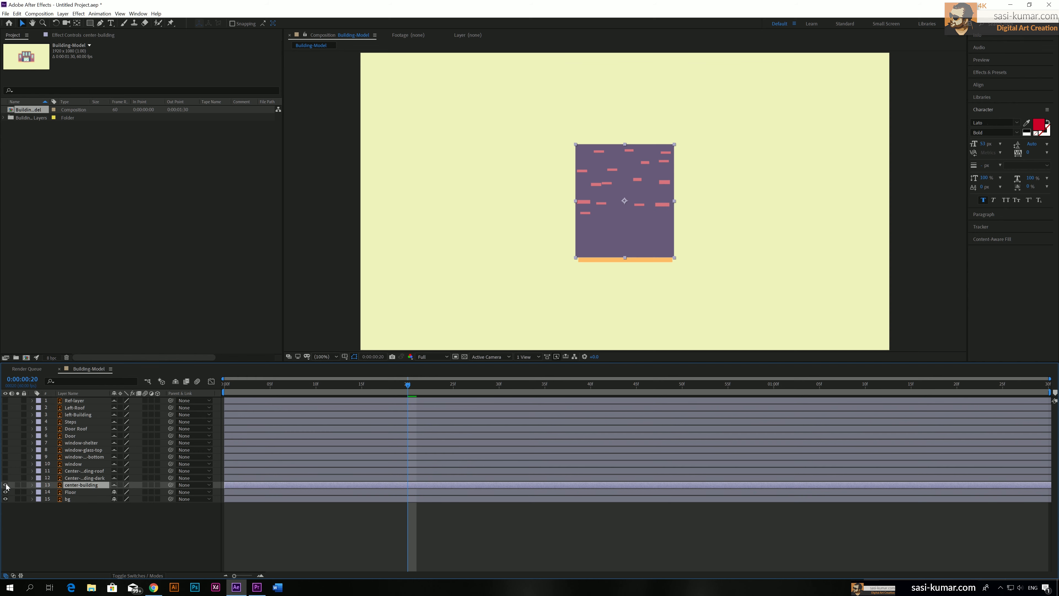
pyautogui.click(5, 485)
pyautogui.click(5, 485)
pyautogui.click(5, 478)
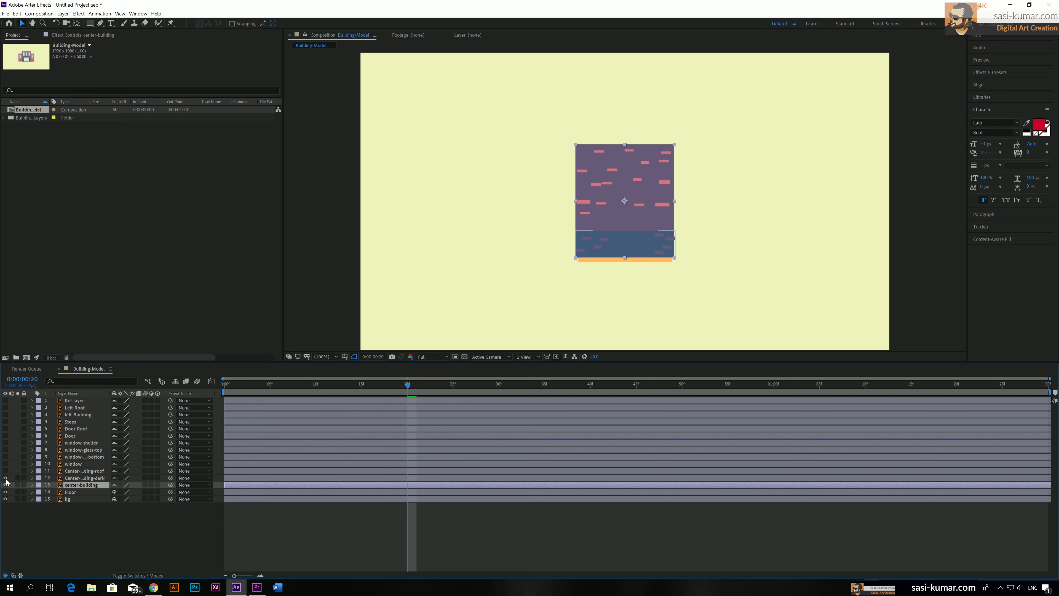
pyautogui.keyDown('shift'); pyautogui.click(79, 479); pyautogui.keyUp('shift')
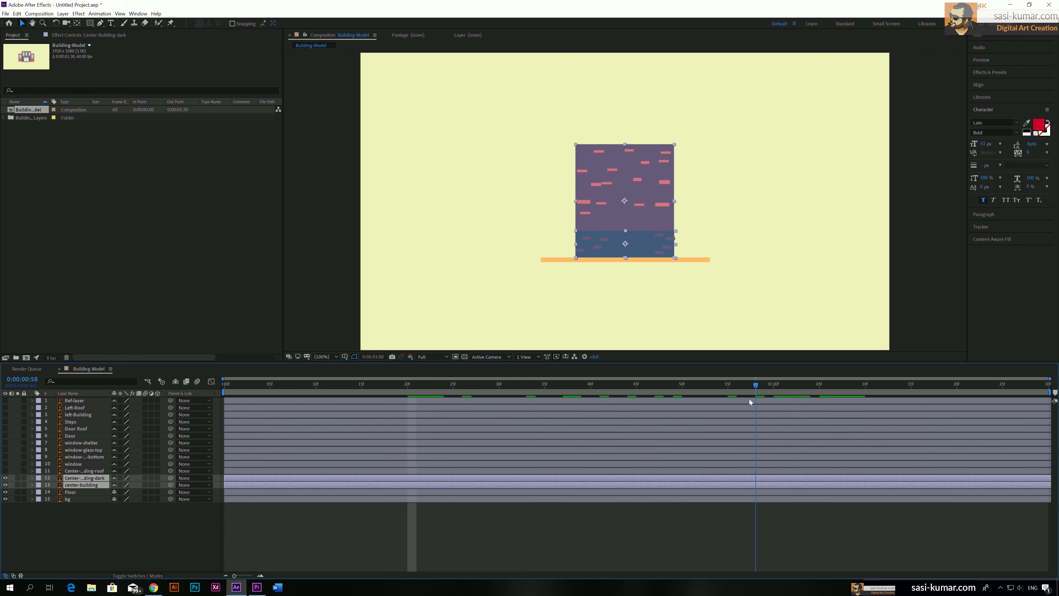
# Add Position keyframes to the center-building and Center-Building-dark layers at 0:00:00:25
pyautogui.moveTo(749, 398); pyautogui.dragTo(453, 419)
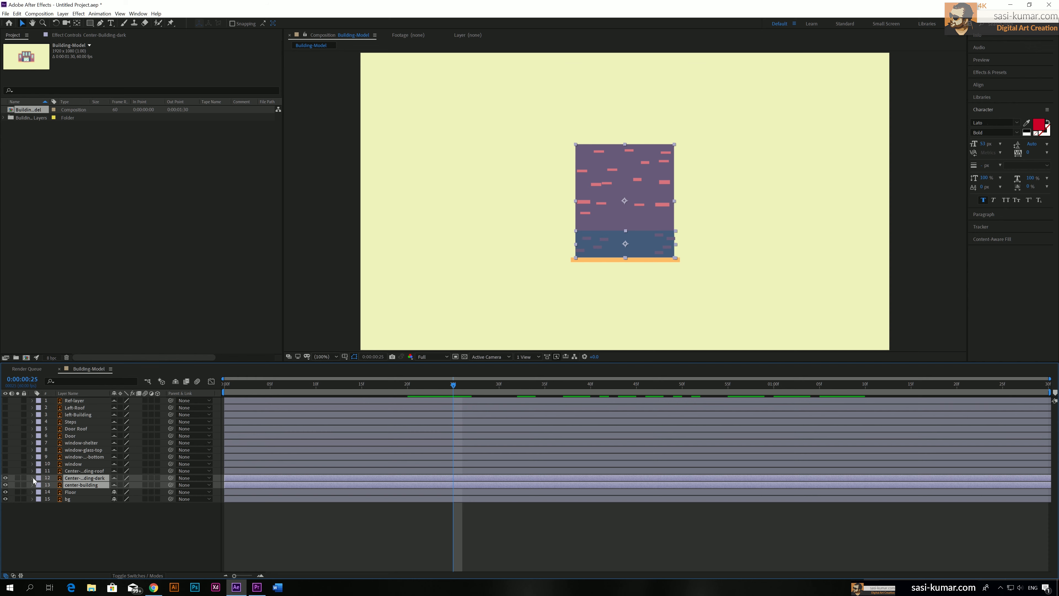
pyautogui.press('p')
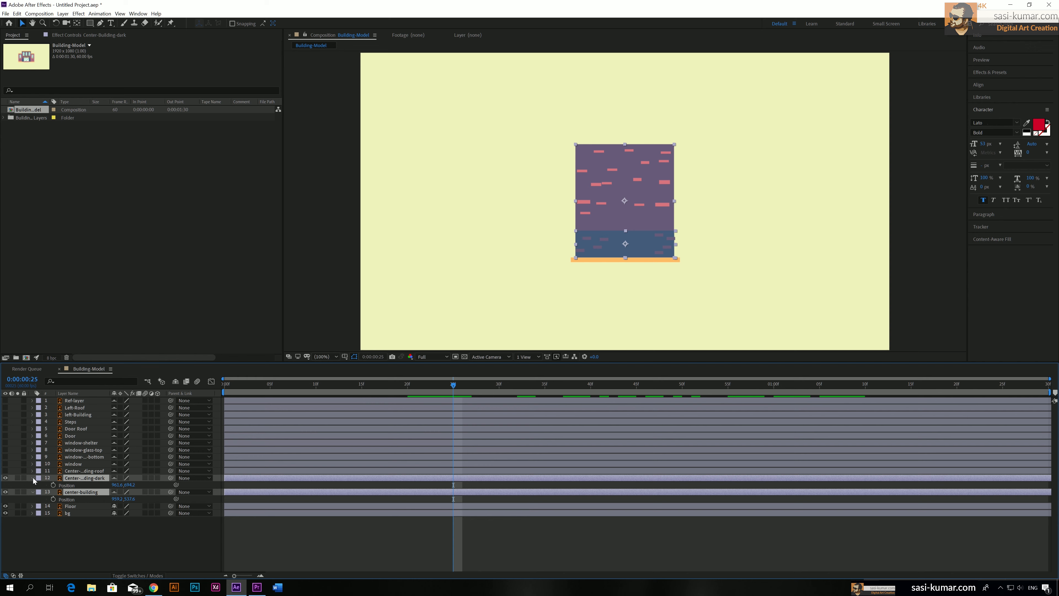
pyautogui.click(53, 484)
pyautogui.click(53, 499)
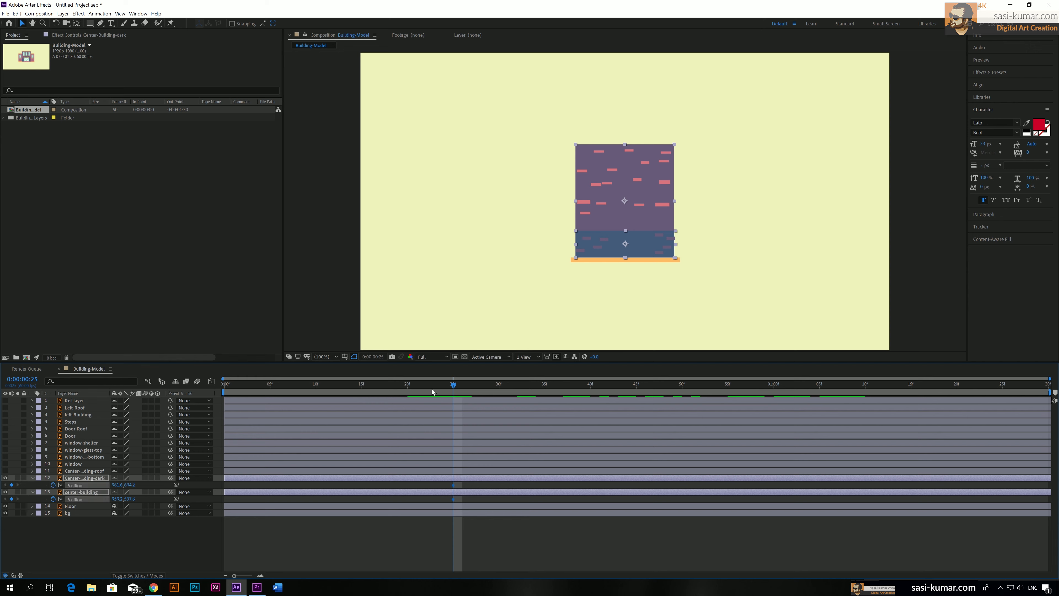
# At 0:00:00:00, lower both center building layers vertically until they sit below the frame, and preview their rise
pyautogui.moveTo(452, 387); pyautogui.dragTo(220, 397)
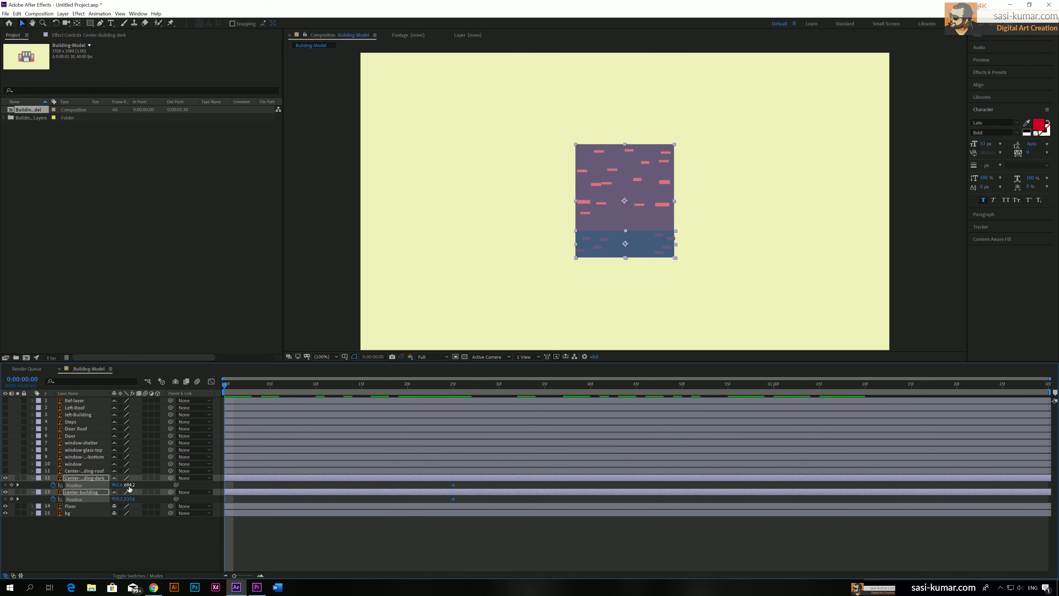
pyautogui.moveTo(129, 485); pyautogui.dragTo(477, 460)
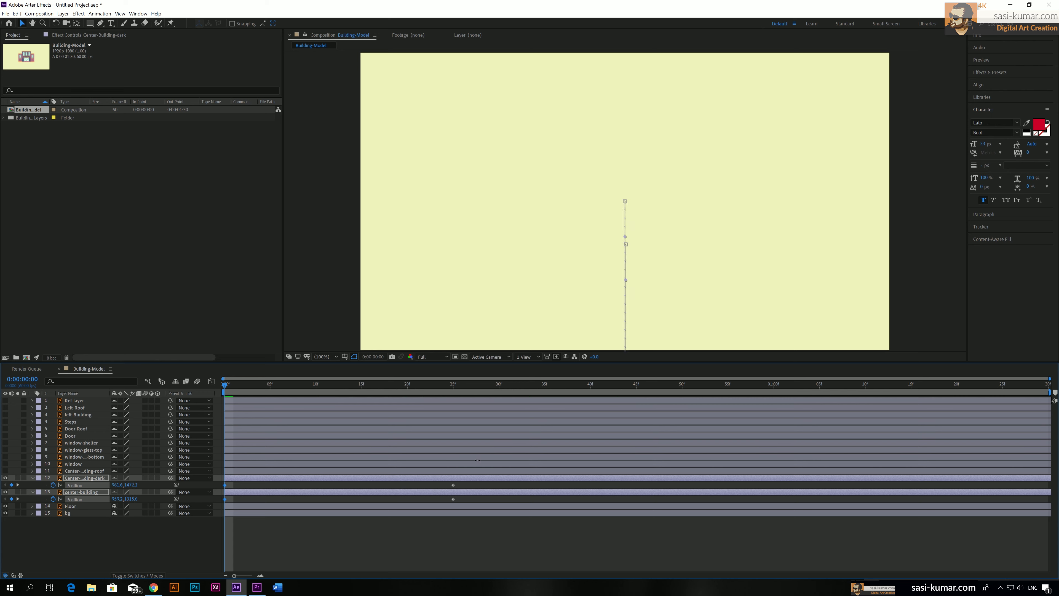
pyautogui.moveTo(253, 387); pyautogui.dragTo(174, 390)
pyautogui.press('space')
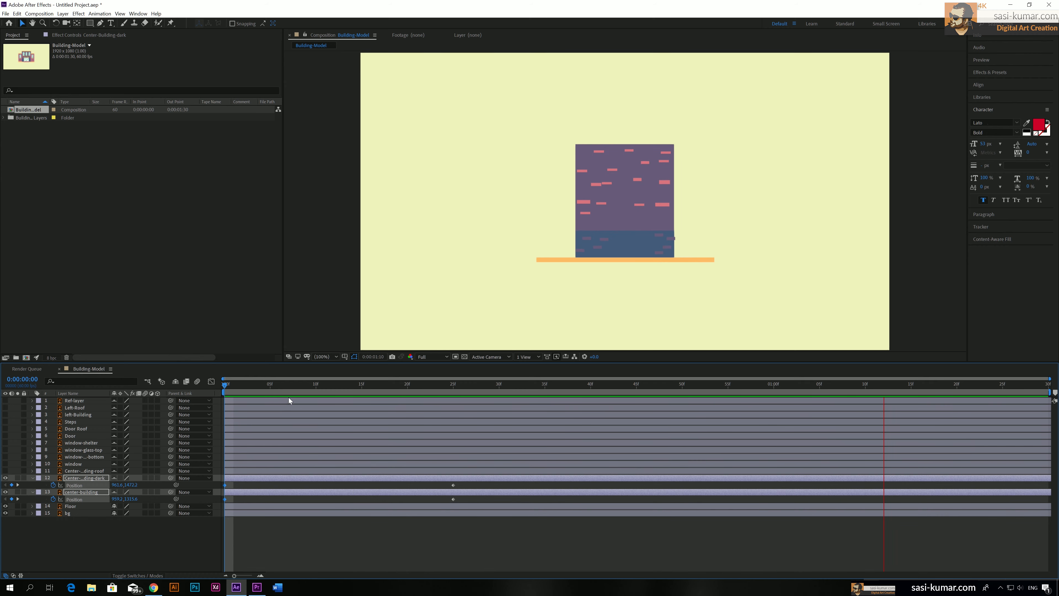
# Move the ending Position keyframes of both center building layers to 0:00:00:30 and deselect the layers
pyautogui.moveTo(306, 387); pyautogui.dragTo(499, 399)
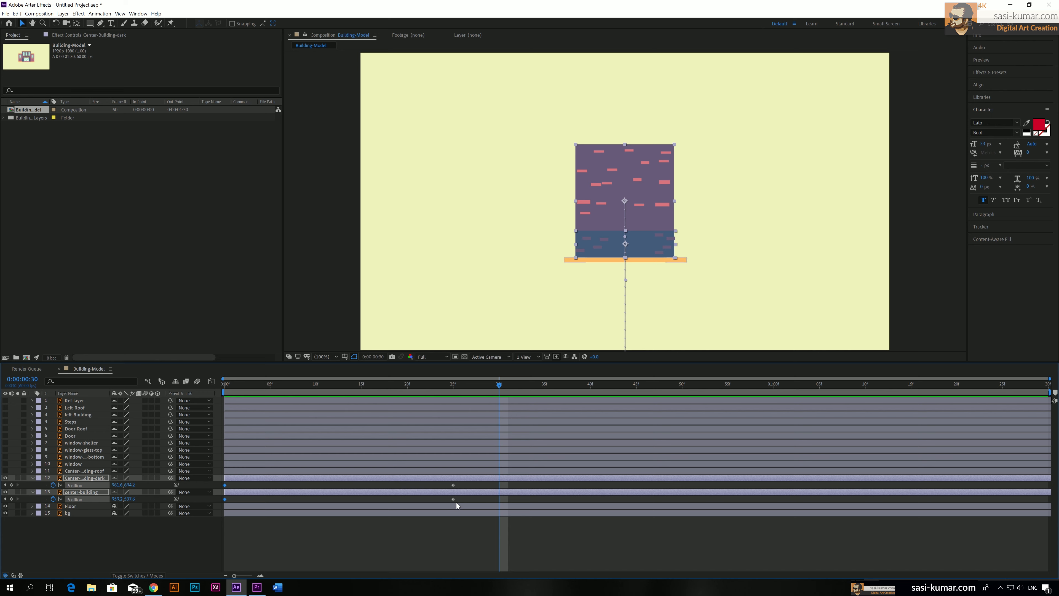
pyautogui.moveTo(456, 503); pyautogui.dragTo(499, 484)
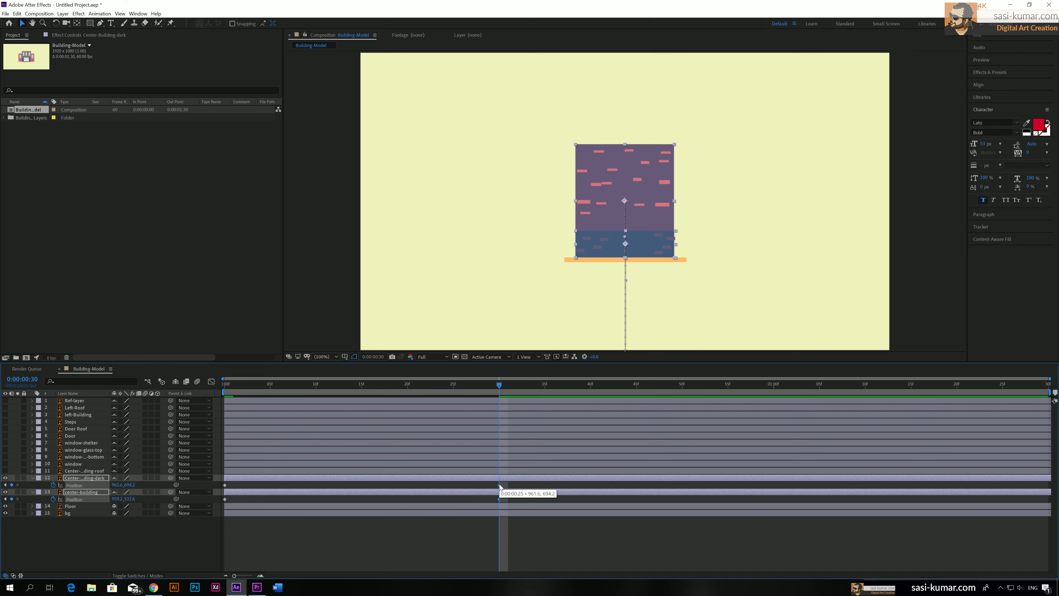
pyautogui.moveTo(416, 386); pyautogui.dragTo(500, 383)
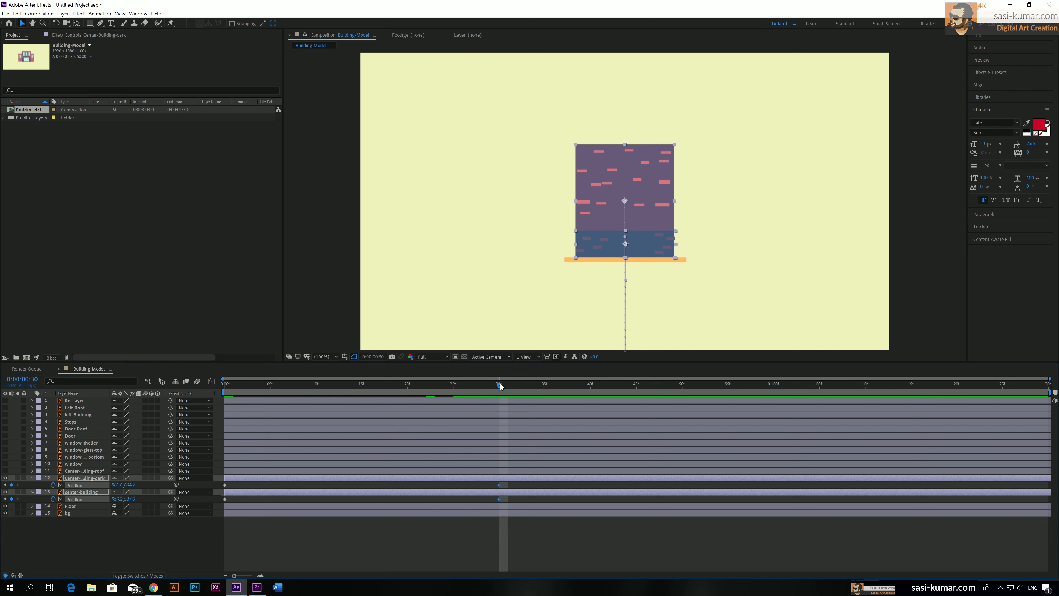
pyautogui.click(344, 558)
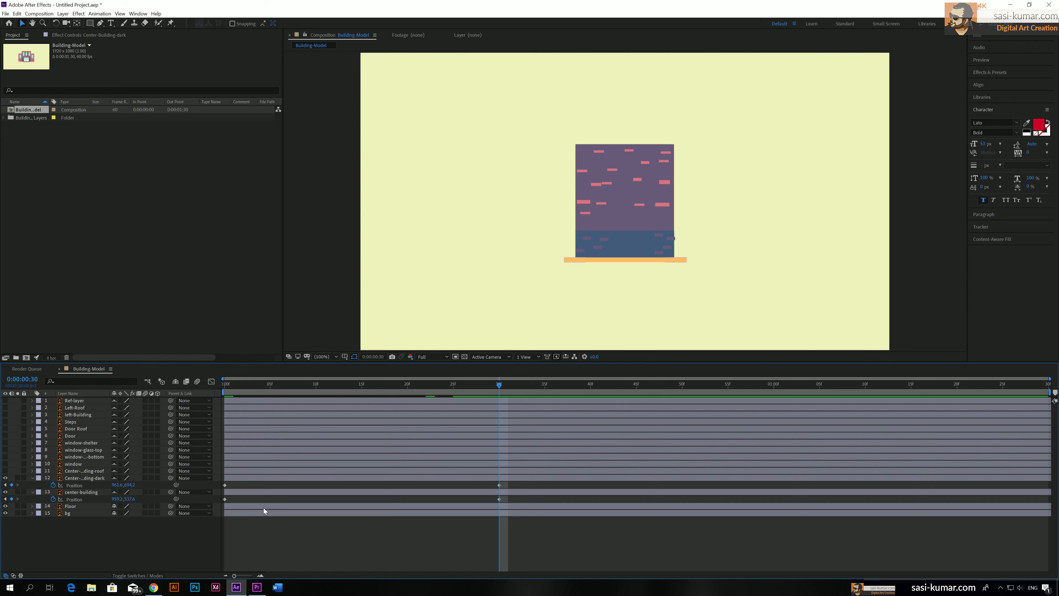
# Move the Floor layer to the top of the layer stack and play the animation from the start
pyautogui.click(239, 506)
pyautogui.hotkey('ctrl', ']')
pyautogui.hotkey('ctrl', ']')
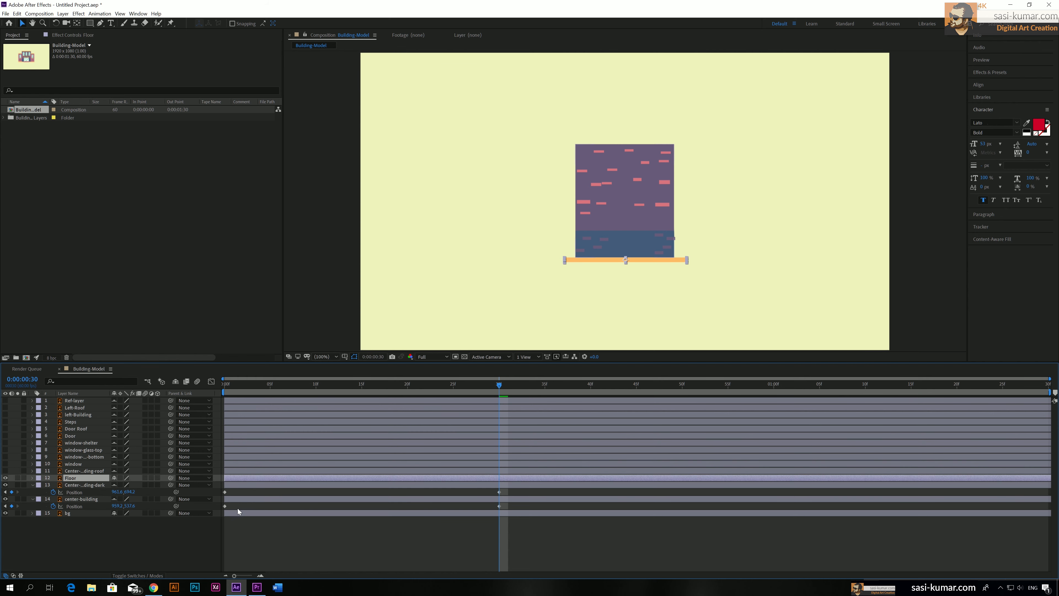
pyautogui.hotkey('ctrl', ']')
pyautogui.hotkey('ctrl', ']')
pyautogui.hotkey('ctrl', ']')
pyautogui.hotkey('ctrl', ']')
pyautogui.hotkey('ctrl', ']')
pyautogui.hotkey('ctrl', ']')
pyautogui.hotkey('ctrl', ']')
pyautogui.hotkey('ctrl', ']')
pyautogui.hotkey('ctrl', ']')
pyautogui.hotkey('ctrl', ']')
pyautogui.hotkey('ctrl', ']')
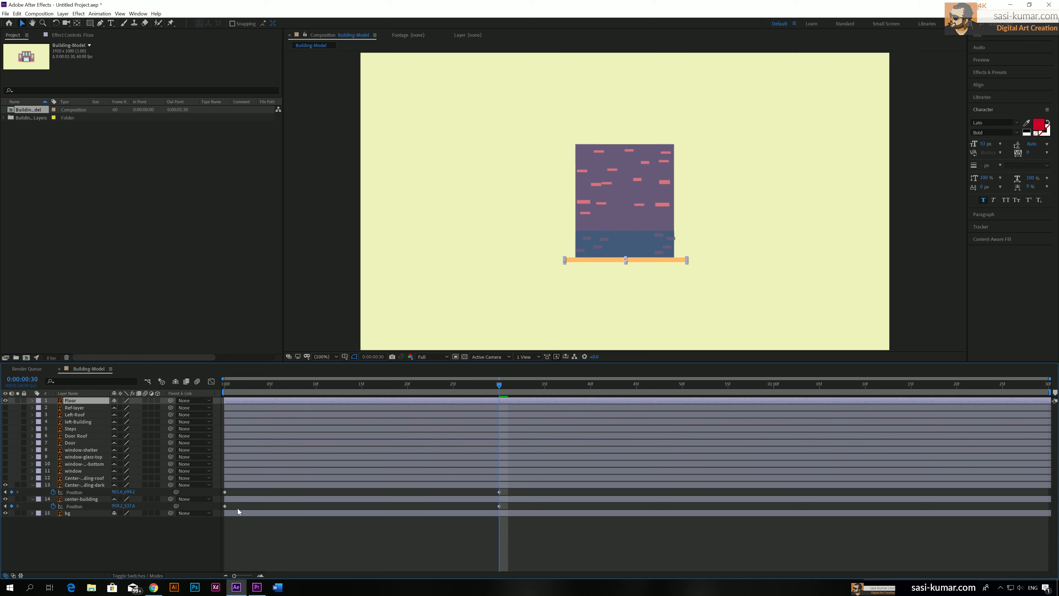
pyautogui.moveTo(481, 390); pyautogui.dragTo(202, 392)
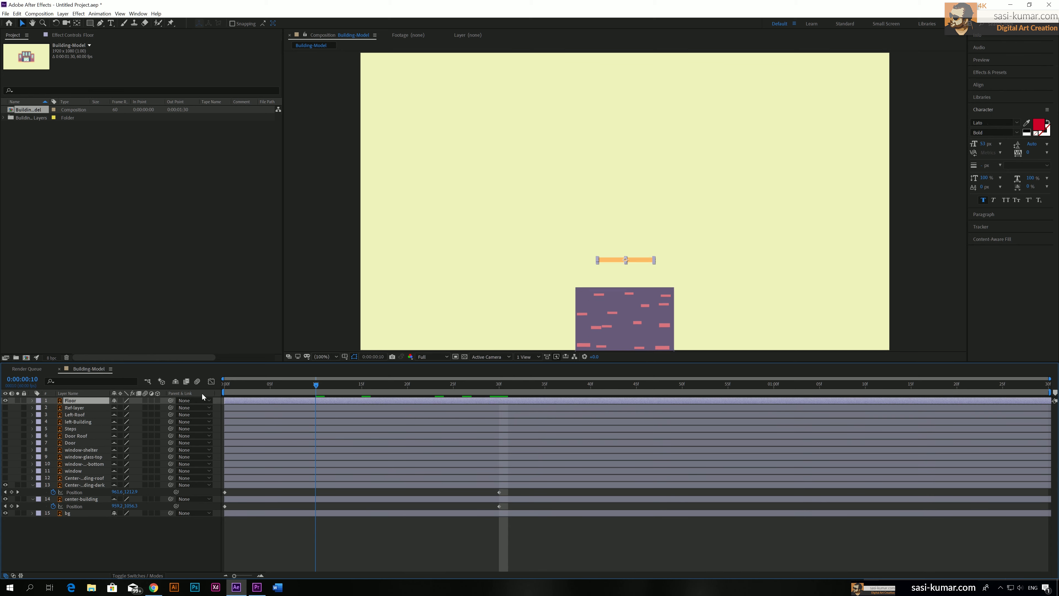
pyautogui.press('space')
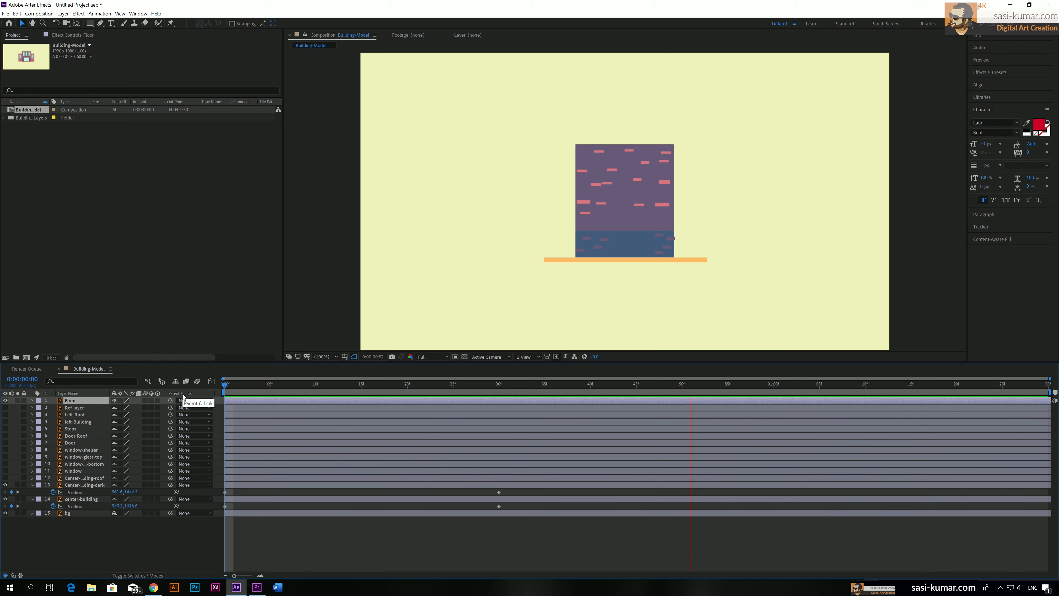
# Apply Easy Ease to all Position keyframes of both center building layers and preview the animation from the start
pyautogui.press('space')
pyautogui.click(514, 568)
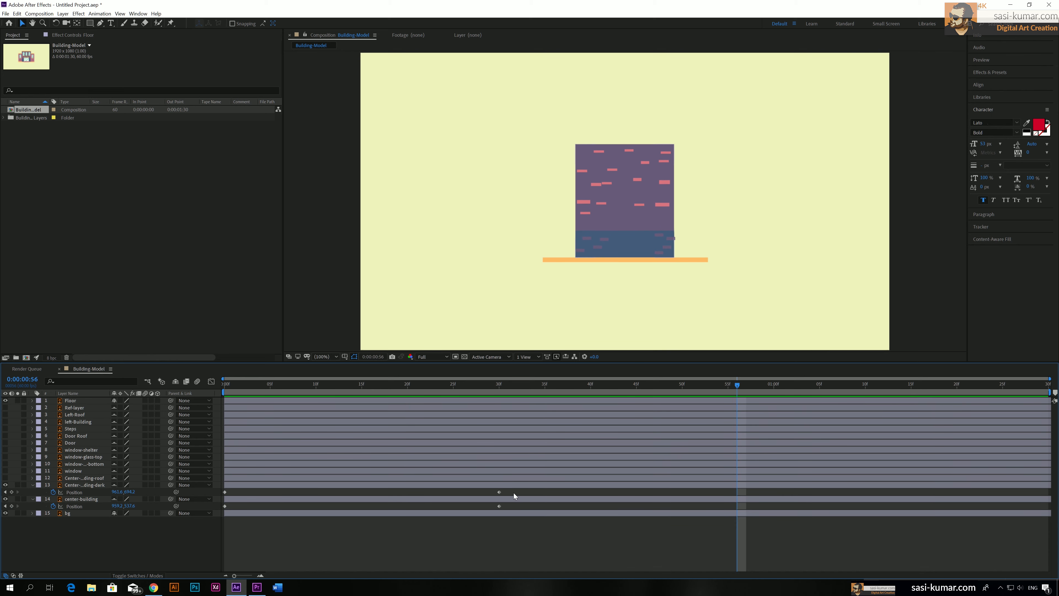
pyautogui.moveTo(507, 490); pyautogui.dragTo(222, 512)
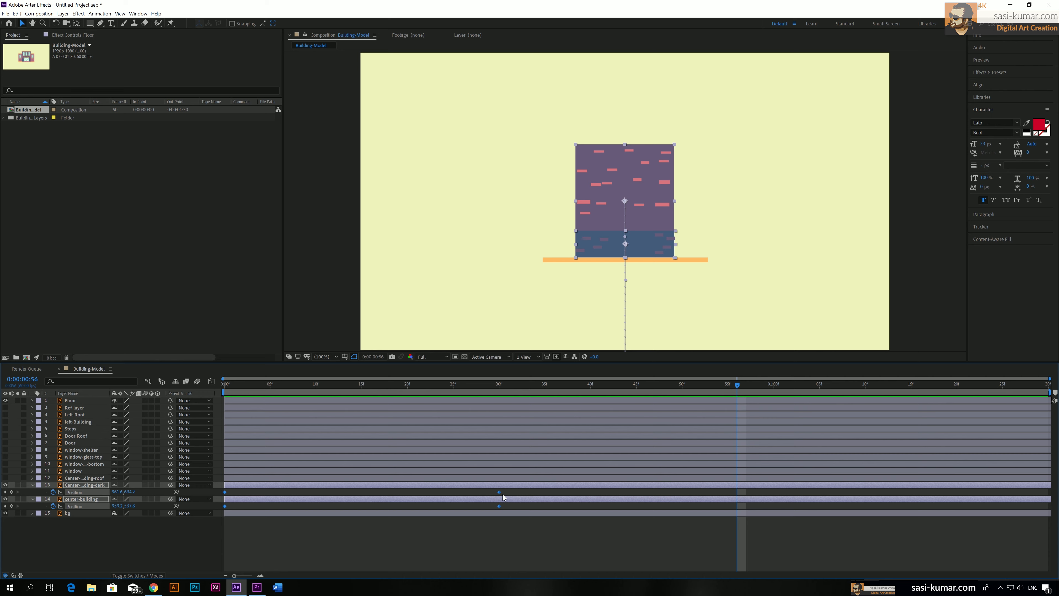
pyautogui.press('F9')
pyautogui.click(221, 384)
pyautogui.press('space')
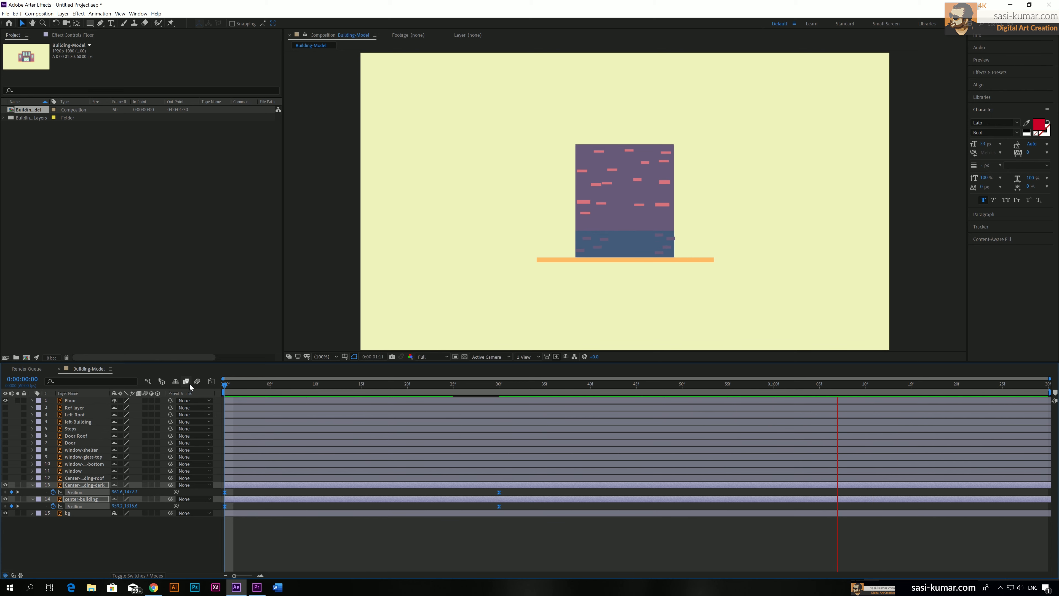
pyautogui.press('space')
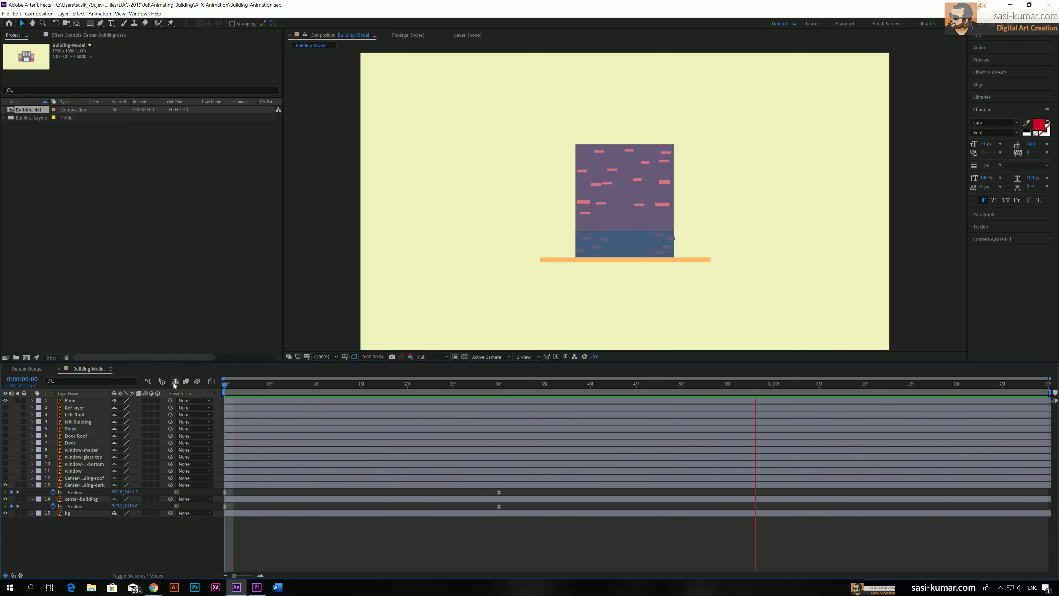
pyautogui.click(175, 382)
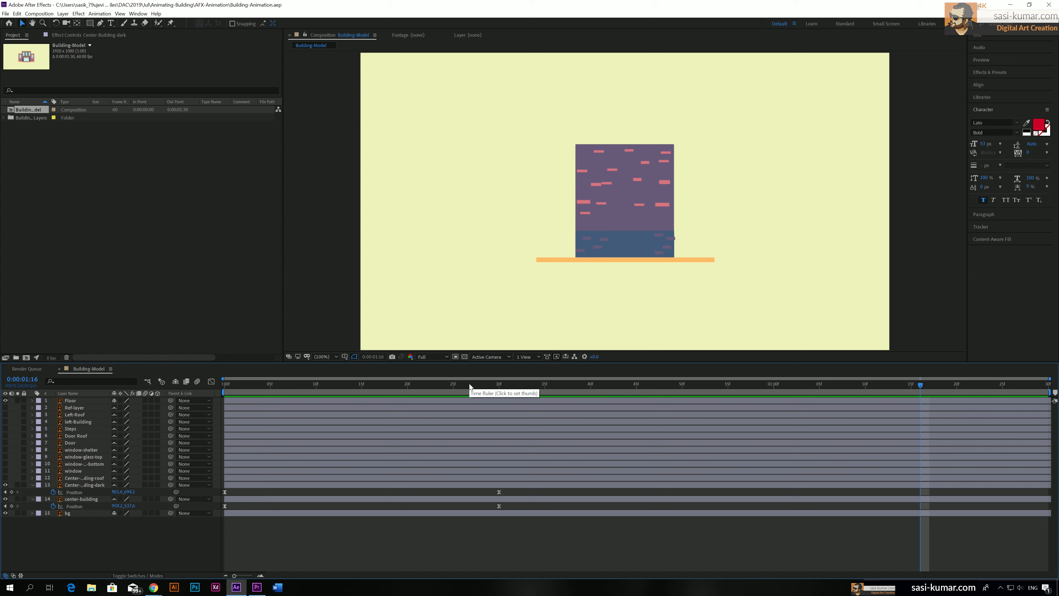
# At 0:00:00:25, raise both center building layers together above the floor as an overshoot before their landing, and preview it
pyautogui.moveTo(486, 384); pyautogui.dragTo(499, 384)
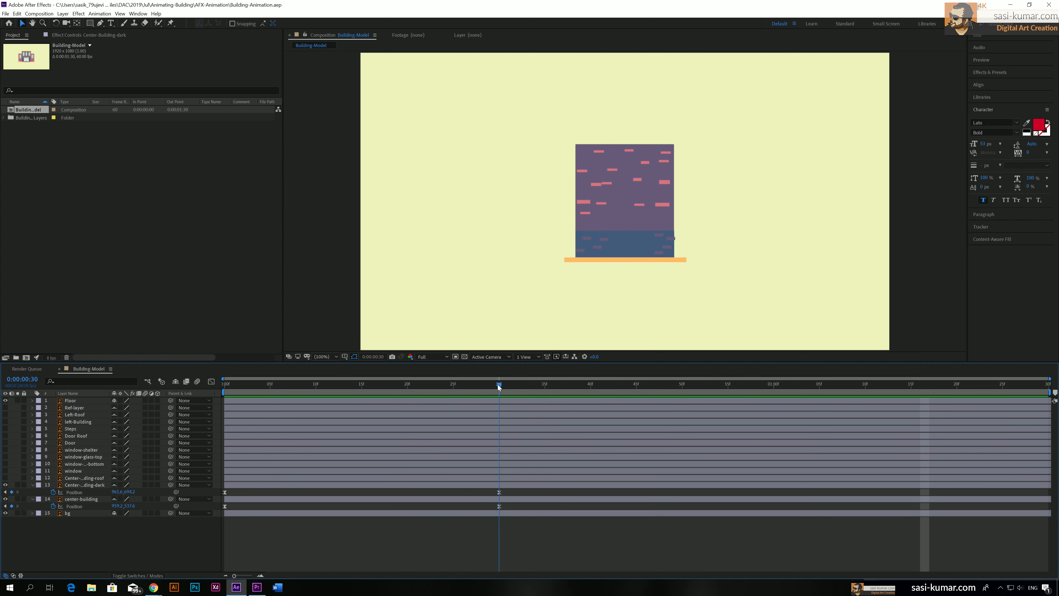
pyautogui.click(516, 485)
pyautogui.keyDown('ctrl'); pyautogui.click(514, 498); pyautogui.keyUp('ctrl')
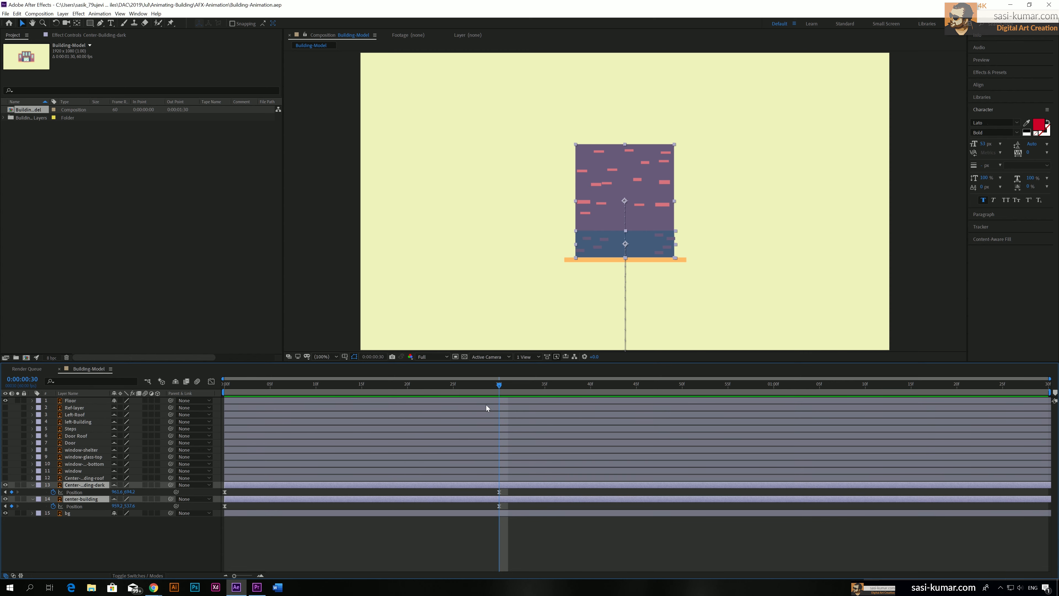
pyautogui.moveTo(498, 385); pyautogui.dragTo(455, 386)
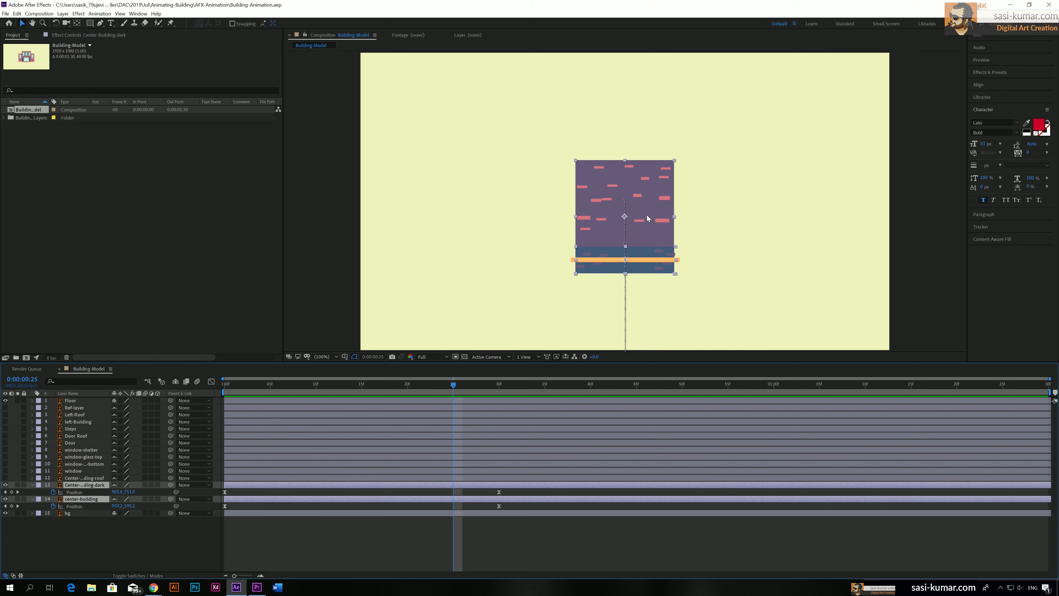
pyautogui.click(499, 384)
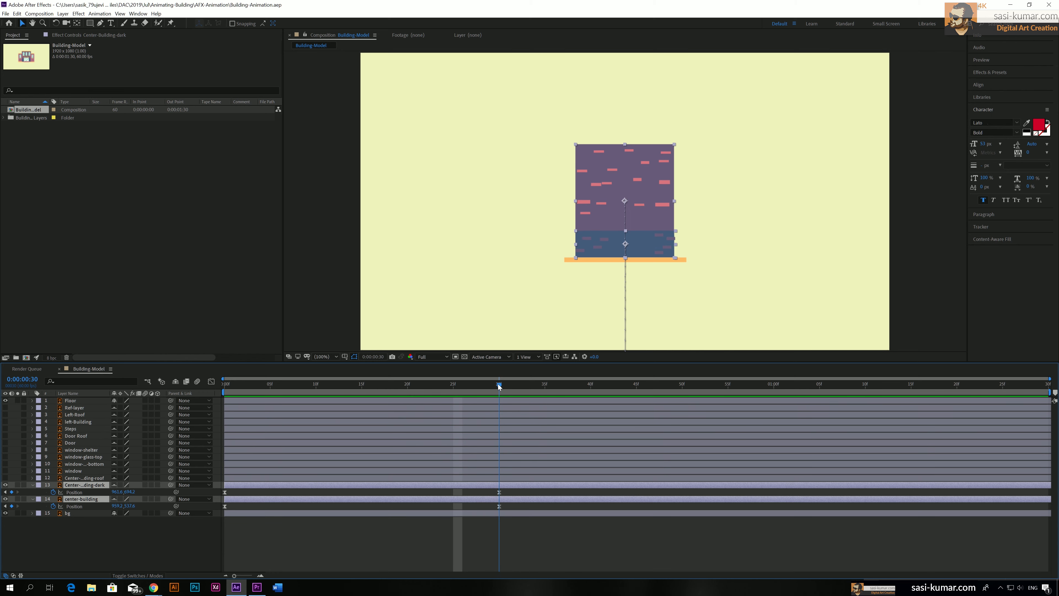
pyautogui.moveTo(498, 384); pyautogui.dragTo(457, 389)
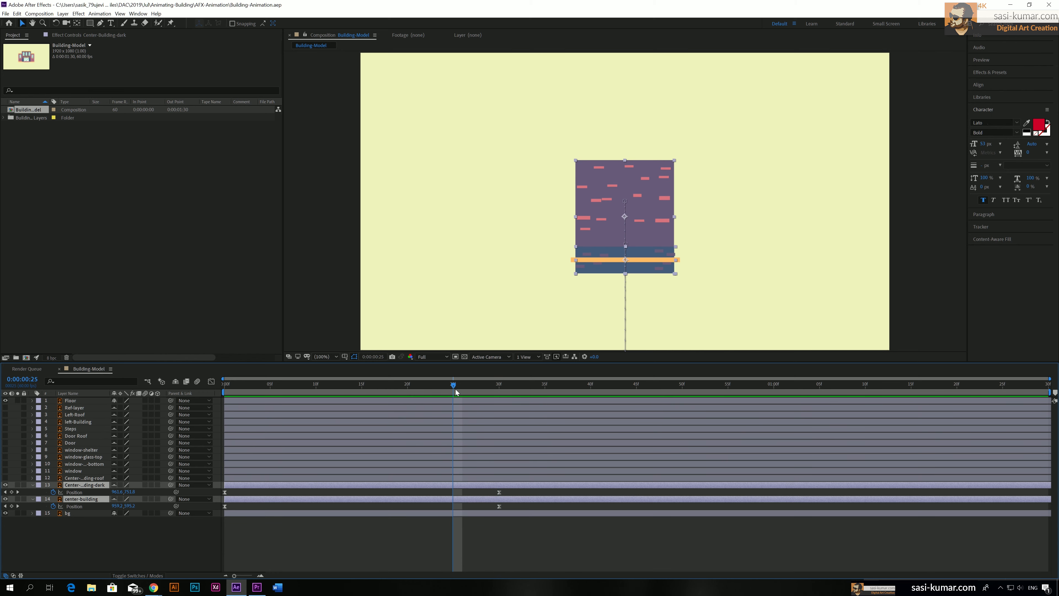
pyautogui.moveTo(127, 495); pyautogui.dragTo(80, 492)
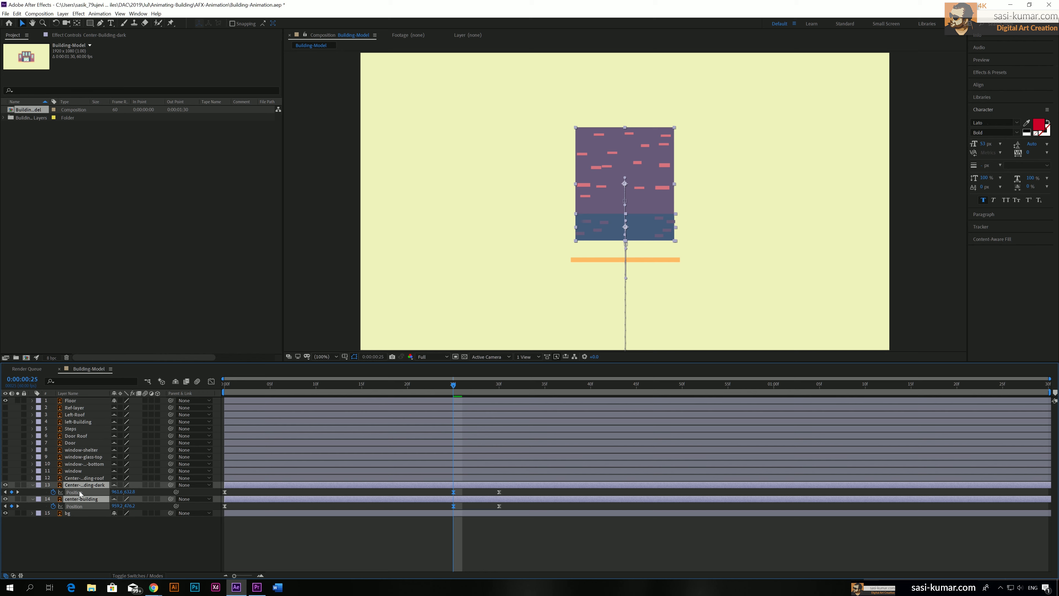
pyautogui.press('space')
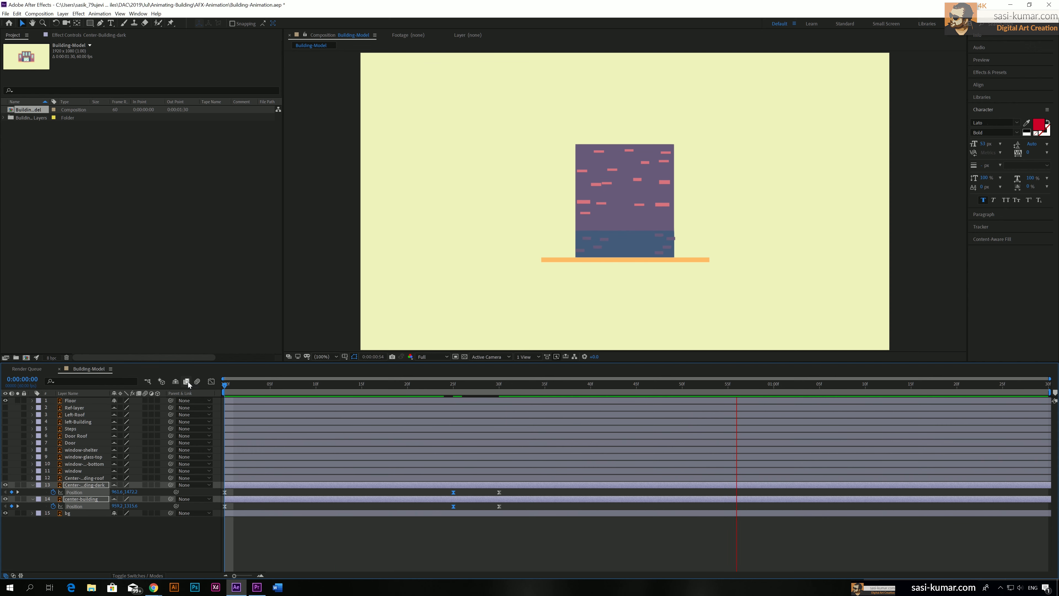
pyautogui.press('space')
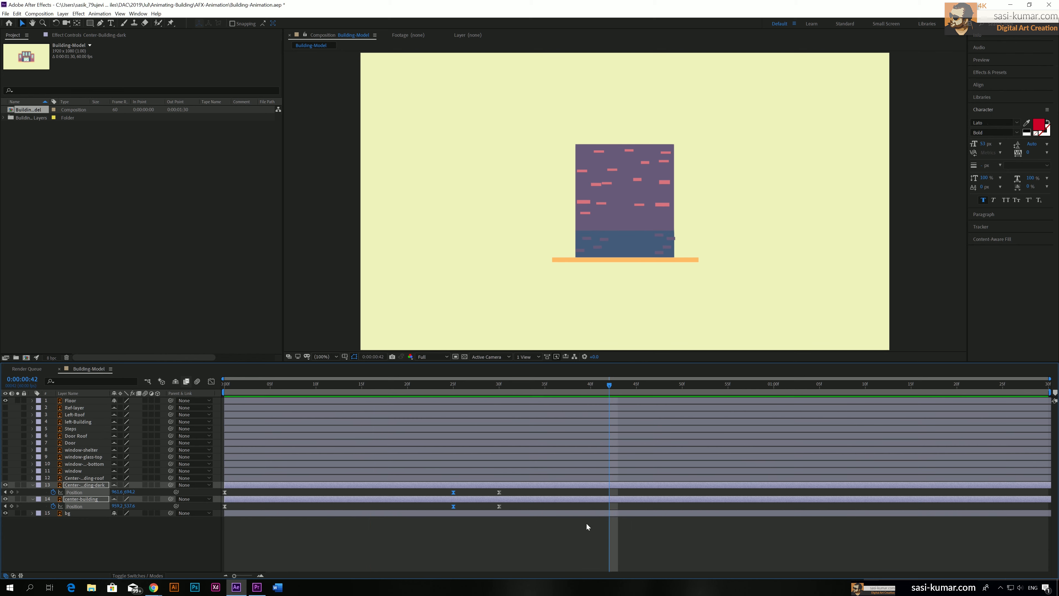
pyautogui.click(502, 543)
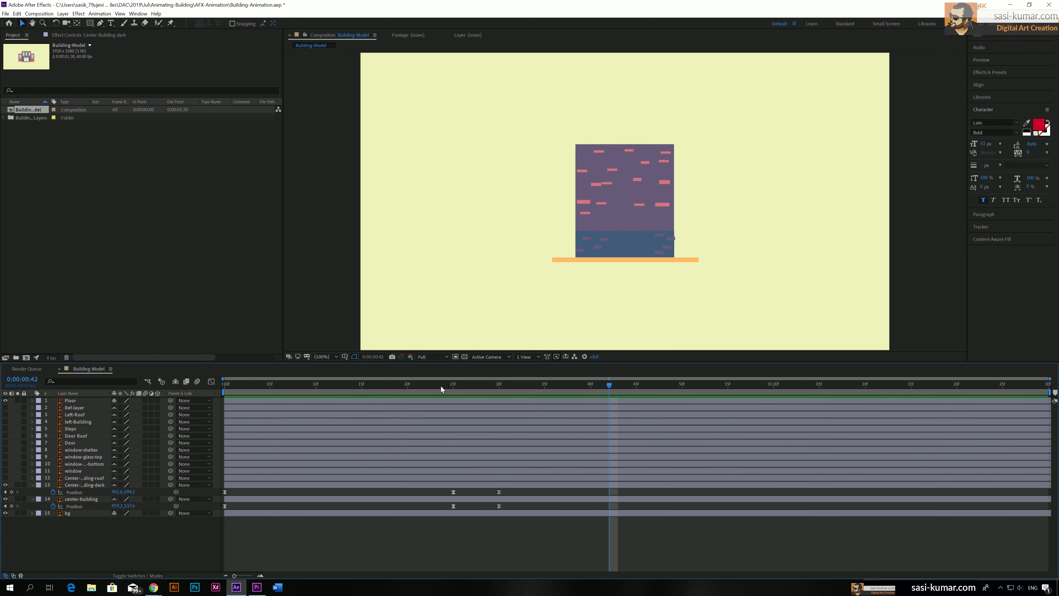
# Try to delay all of the Center-Building-dark layer's Position keyframes by four frames and preview the result
pyautogui.moveTo(441, 385)
pyautogui.mouseDown()
pyautogui.moveTo(502, 382)
pyautogui.moveTo(241, 392)
pyautogui.moveTo(454, 384)
pyautogui.mouseUp()
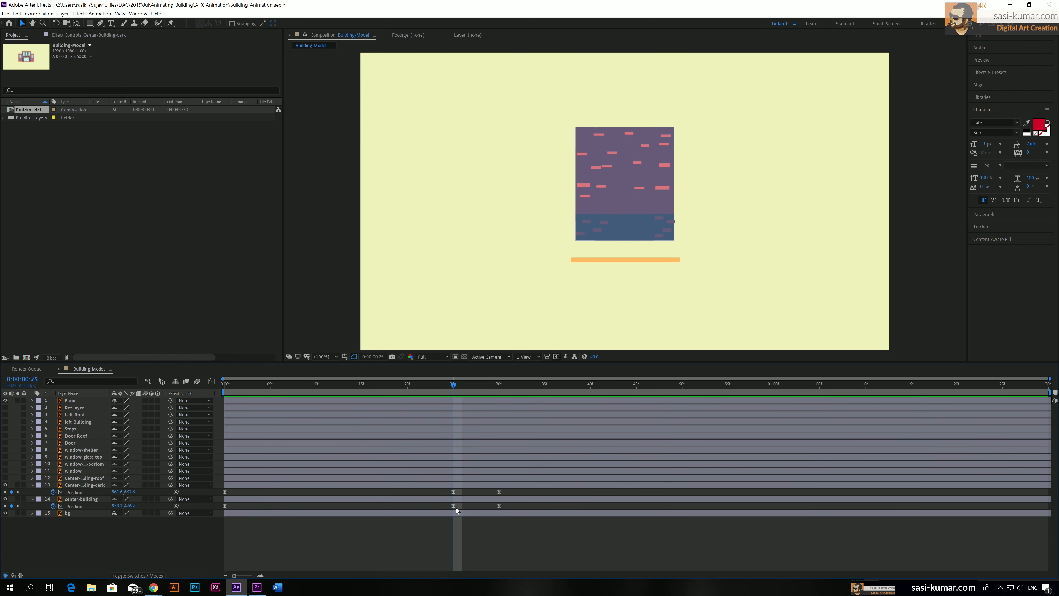
pyautogui.moveTo(511, 493); pyautogui.dragTo(259, 493)
pyautogui.press('space')
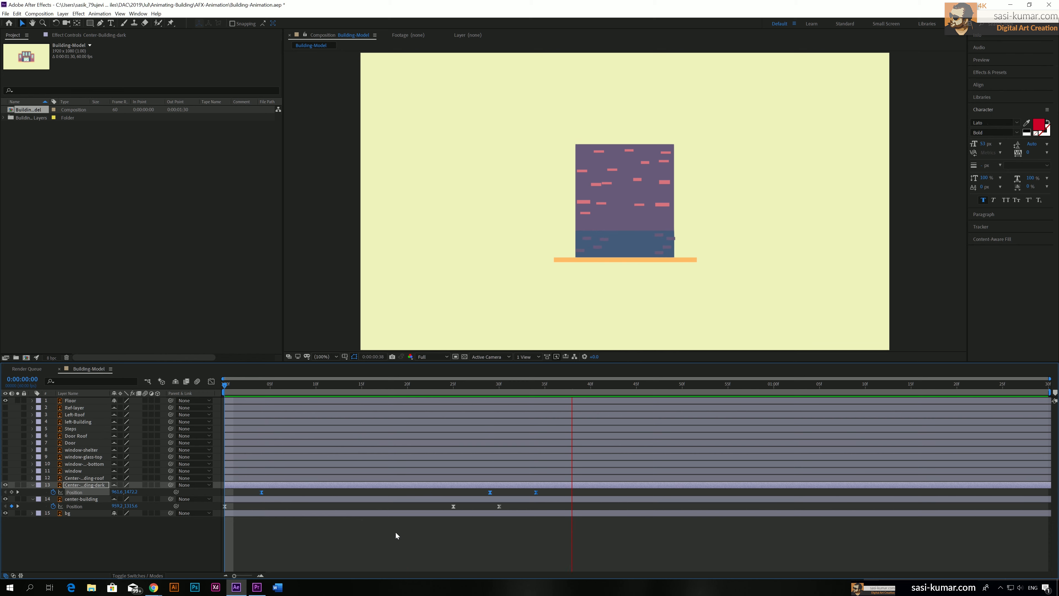
pyautogui.click(396, 532)
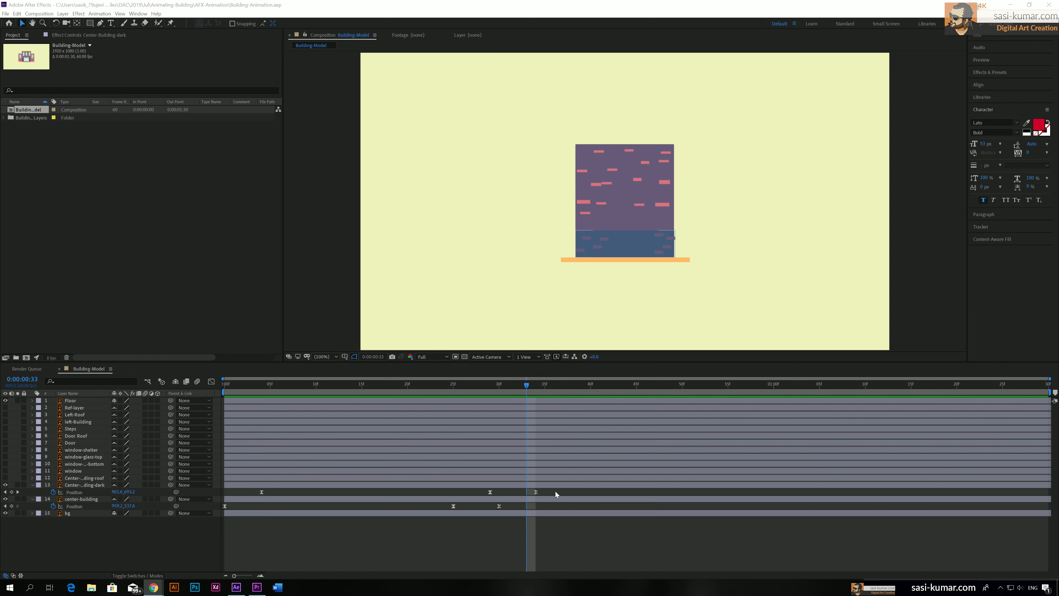
# Return the Center-Building-dark Position keyframes to start at 0:00:00:00, delay the center-building keyframes to start at 0:00:00:05, and preview
pyautogui.moveTo(545, 489); pyautogui.dragTo(225, 491)
pyautogui.moveTo(515, 503); pyautogui.dragTo(267, 505)
pyautogui.moveTo(258, 386); pyautogui.dragTo(190, 387)
pyautogui.press('space')
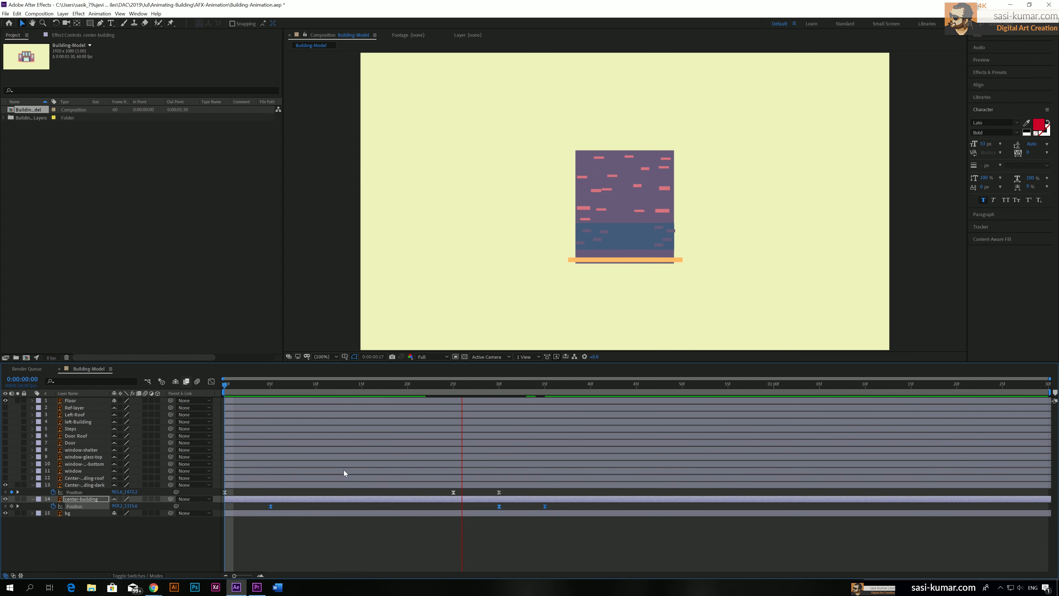
pyautogui.press('space')
pyautogui.click(604, 554)
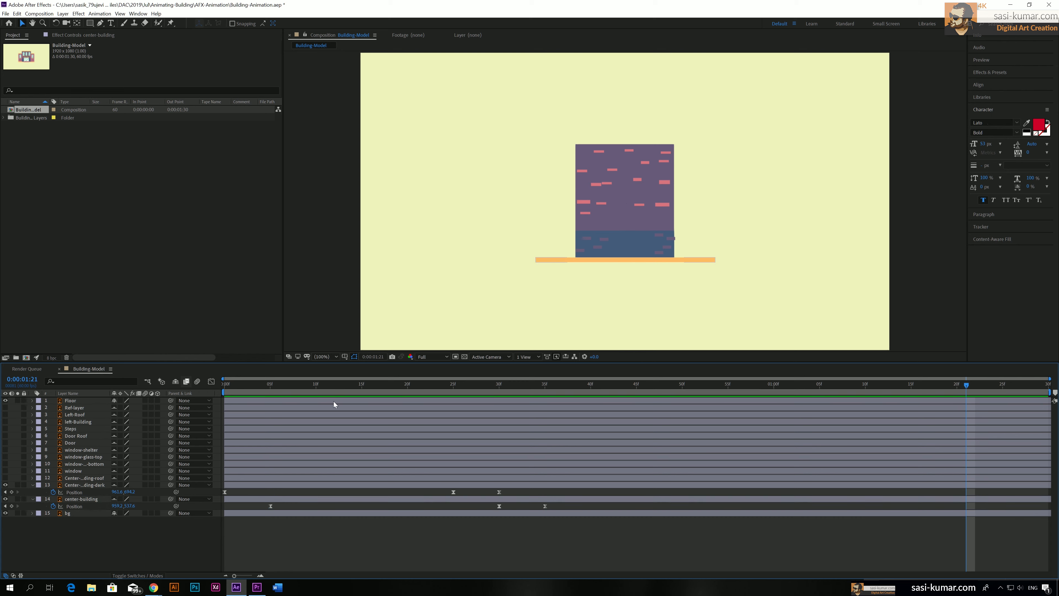
# Show the Center-Building-roof layer and add a Position keyframe to it at 0:00:00:30
pyautogui.moveTo(330, 386)
pyautogui.mouseDown()
pyautogui.moveTo(224, 388)
pyautogui.moveTo(346, 389)
pyautogui.mouseUp()
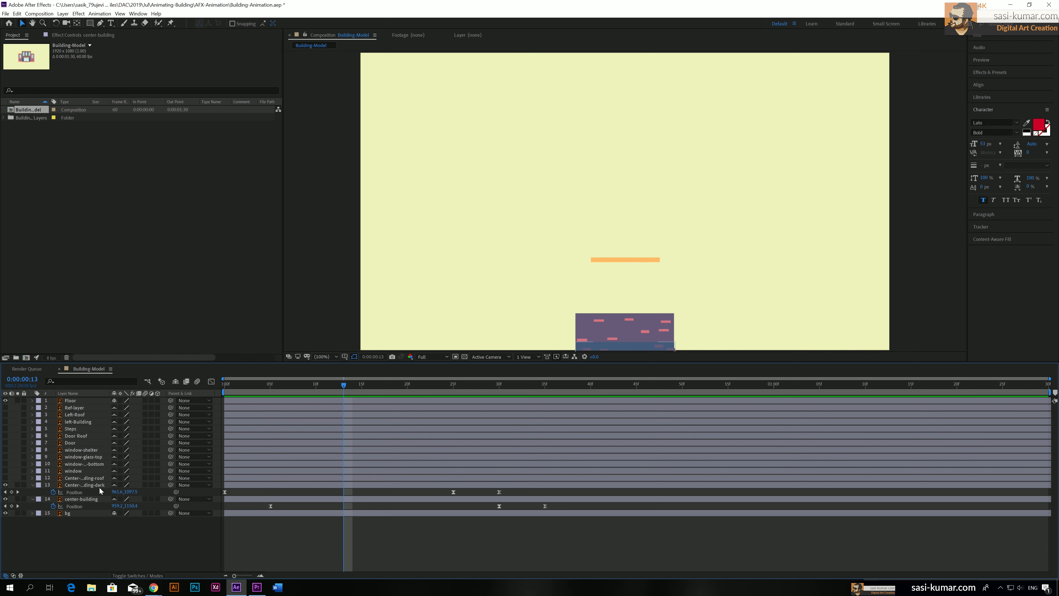
pyautogui.click(5, 477)
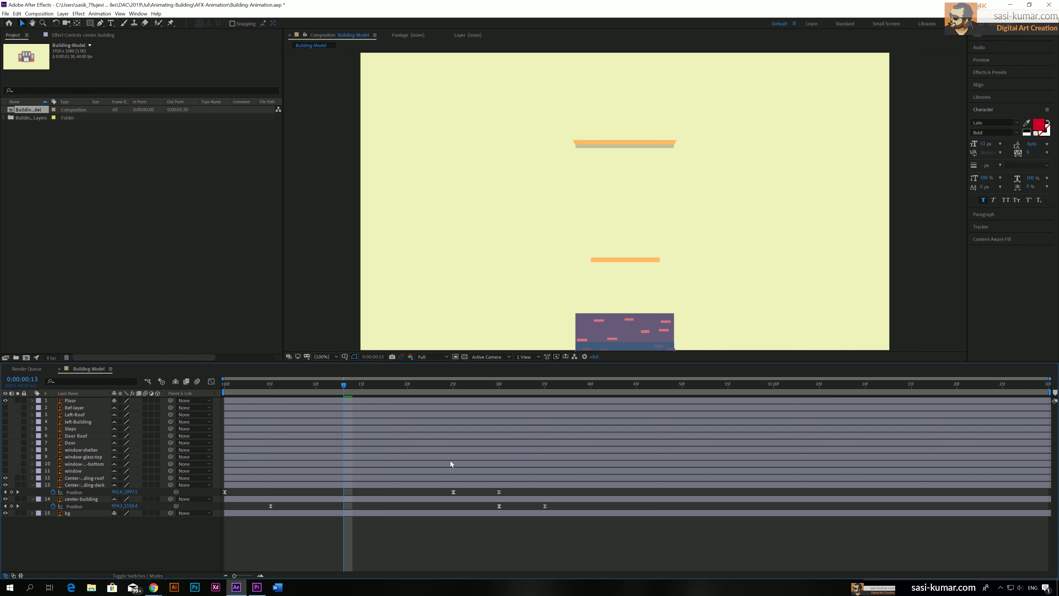
pyautogui.moveTo(500, 388)
pyautogui.mouseDown()
pyautogui.moveTo(589, 390)
pyautogui.moveTo(499, 390)
pyautogui.mouseUp()
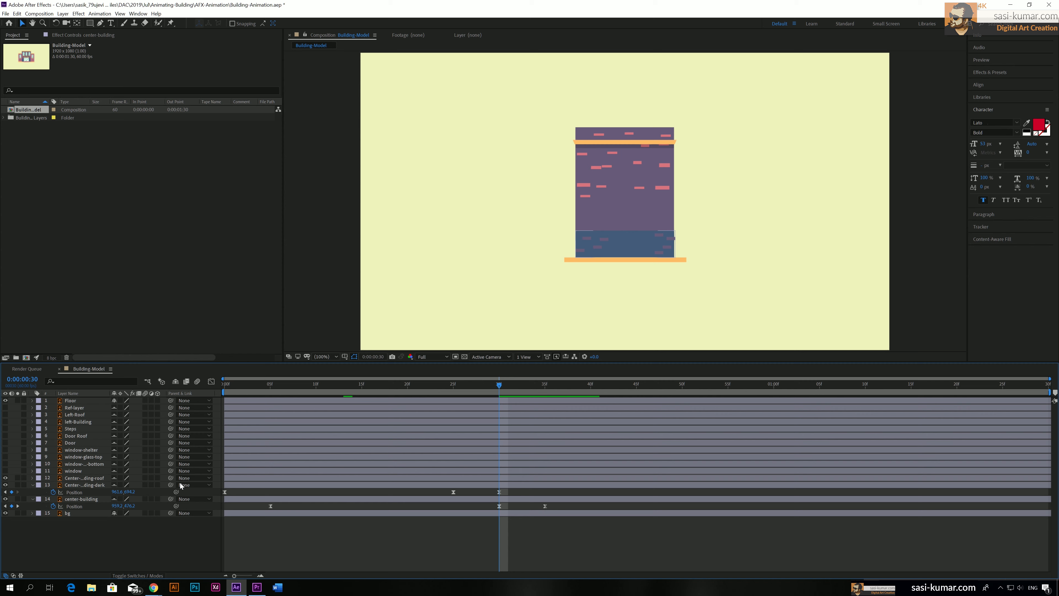
pyautogui.click(255, 479)
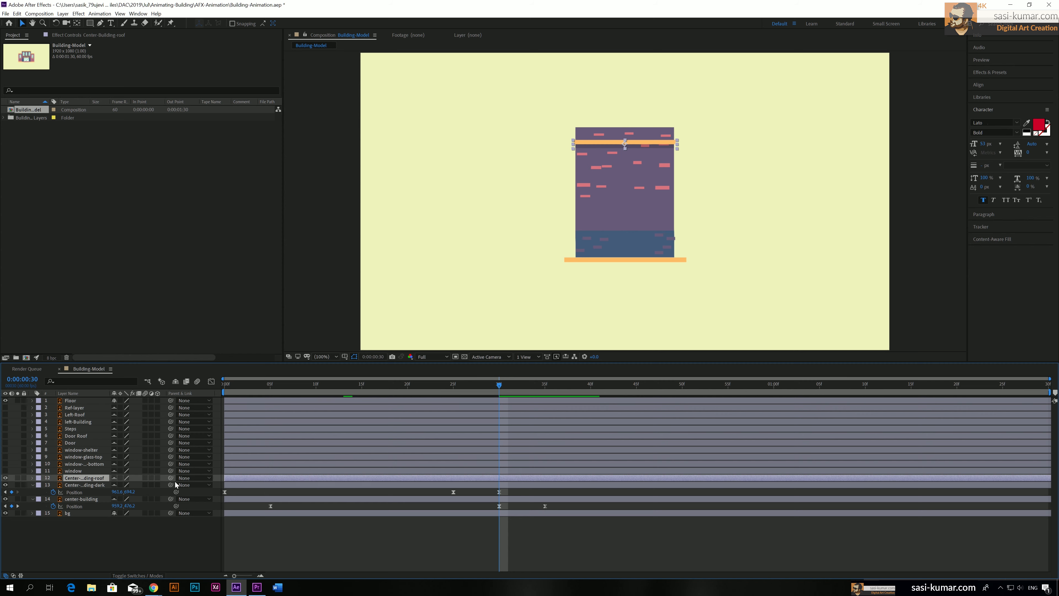
pyautogui.press('p')
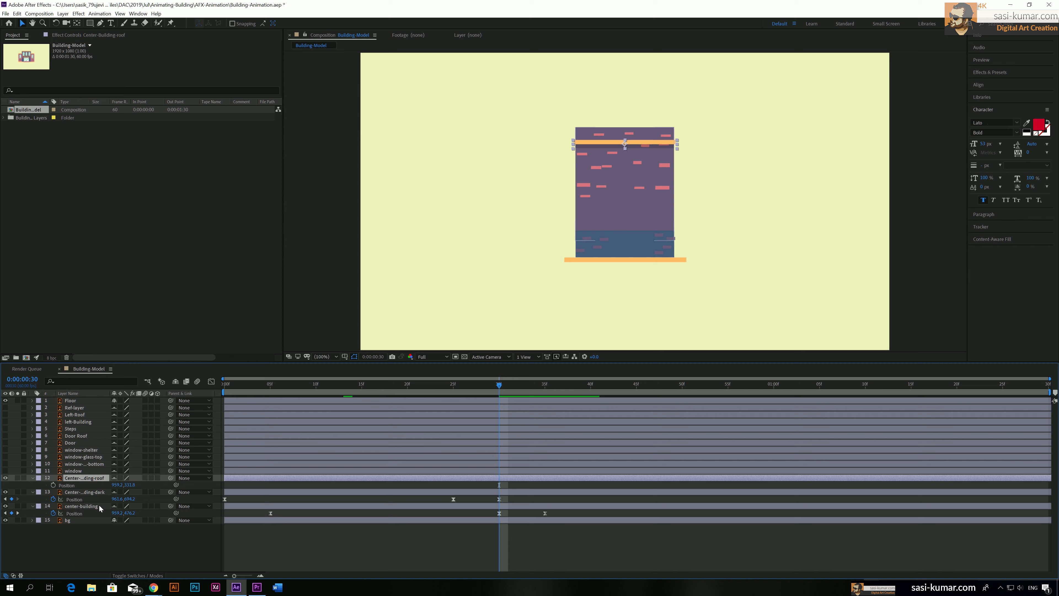
pyautogui.click(53, 485)
# Lower the roof layer below the frame at 0:00:00:00 and raise it above the center building at 0:00:00:25
pyautogui.moveTo(465, 384); pyautogui.dragTo(184, 401)
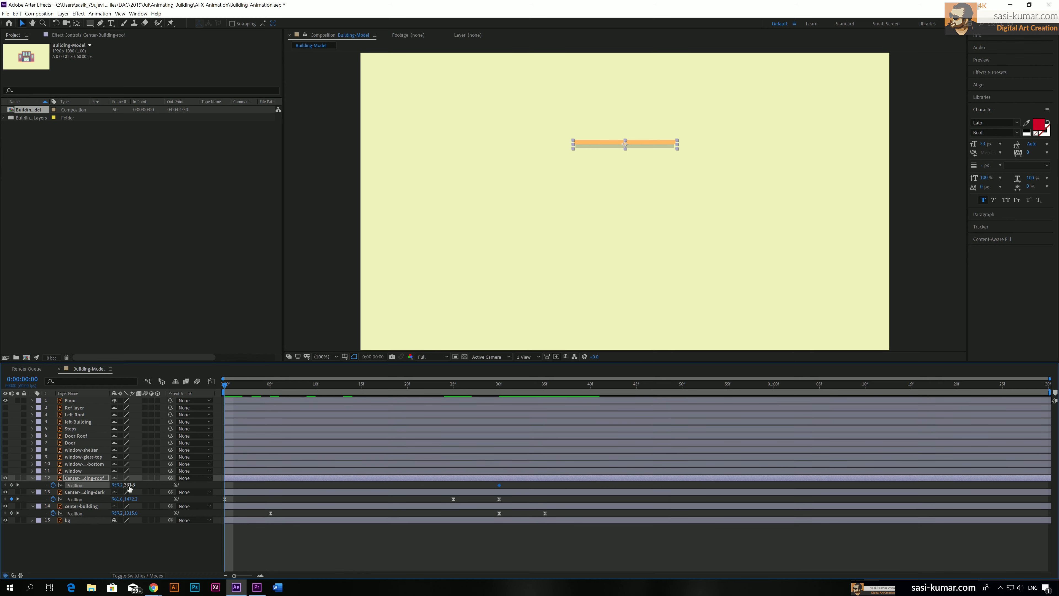
pyautogui.moveTo(128, 485); pyautogui.dragTo(480, 484)
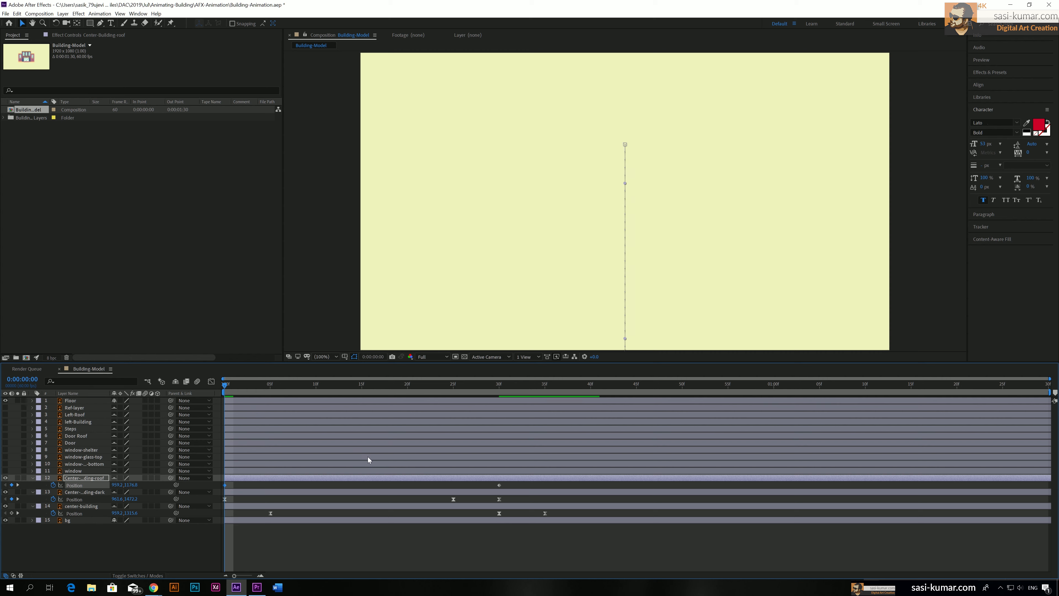
pyautogui.click(452, 385)
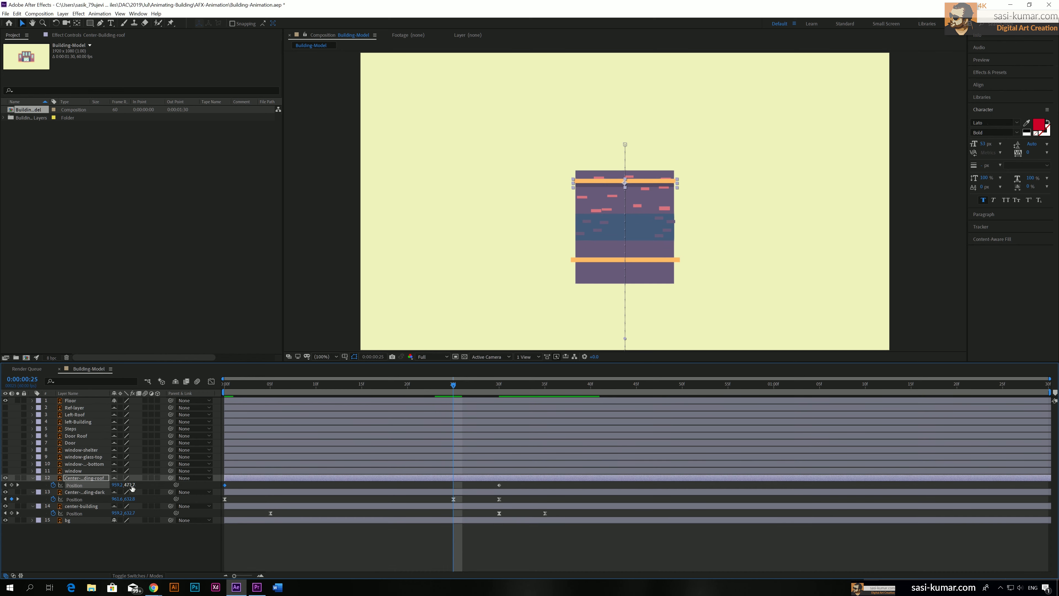
pyautogui.moveTo(133, 485); pyautogui.dragTo(97, 484)
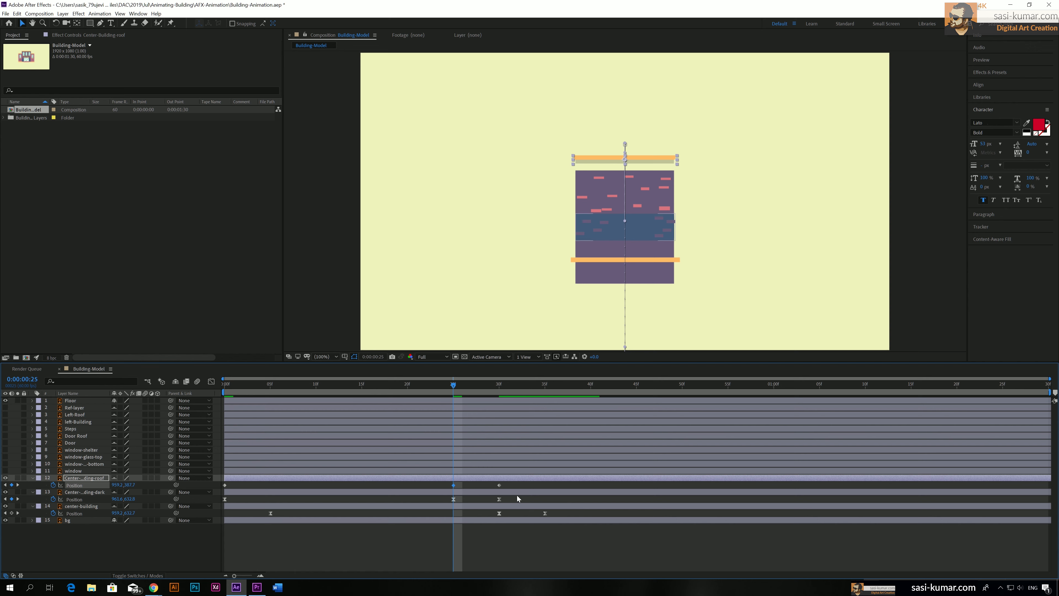
# Apply Easy Ease to the roof layer's Position keyframes, shift them to start at 0:00:00:03, and preview from the beginning
pyautogui.moveTo(510, 484); pyautogui.dragTo(216, 490)
pyautogui.moveTo(513, 485); pyautogui.dragTo(224, 486)
pyautogui.moveTo(512, 486); pyautogui.dragTo(253, 489)
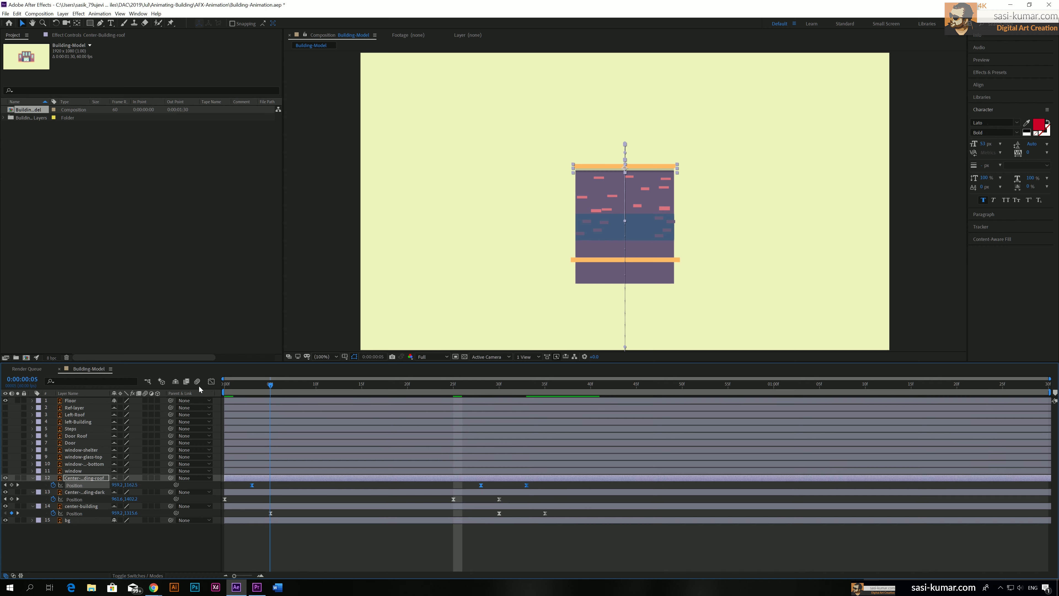
pyautogui.press('Home')
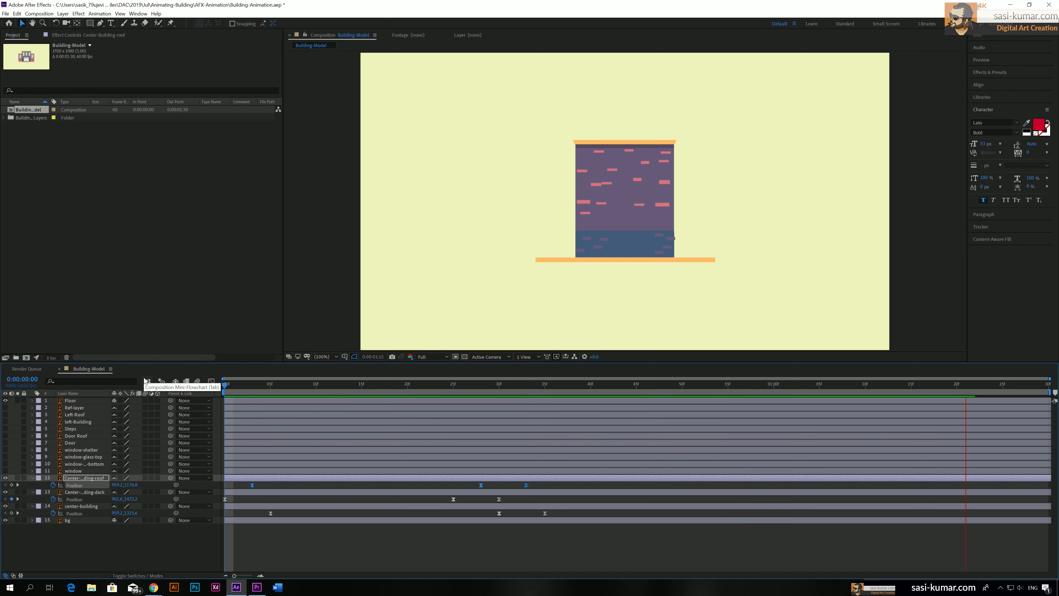
# Shift the roof layer's Position keyframes to start at 0:00:00:10, preview the animation, and return to the middle keyframe at 0:00:00:35
pyautogui.moveTo(536, 483); pyautogui.dragTo(315, 487)
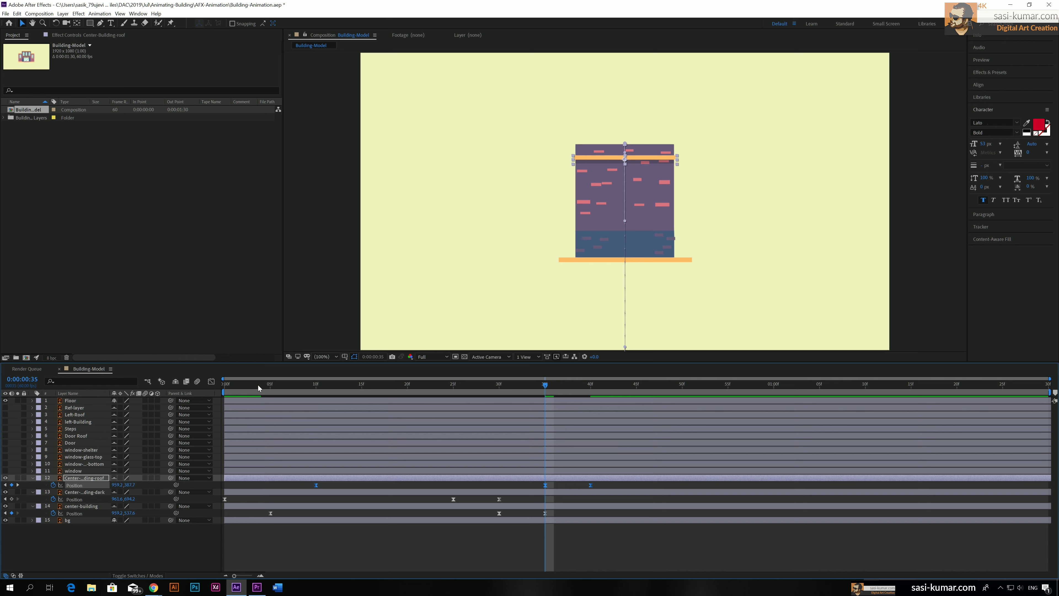
pyautogui.moveTo(258, 385); pyautogui.dragTo(167, 379)
pyautogui.press('space')
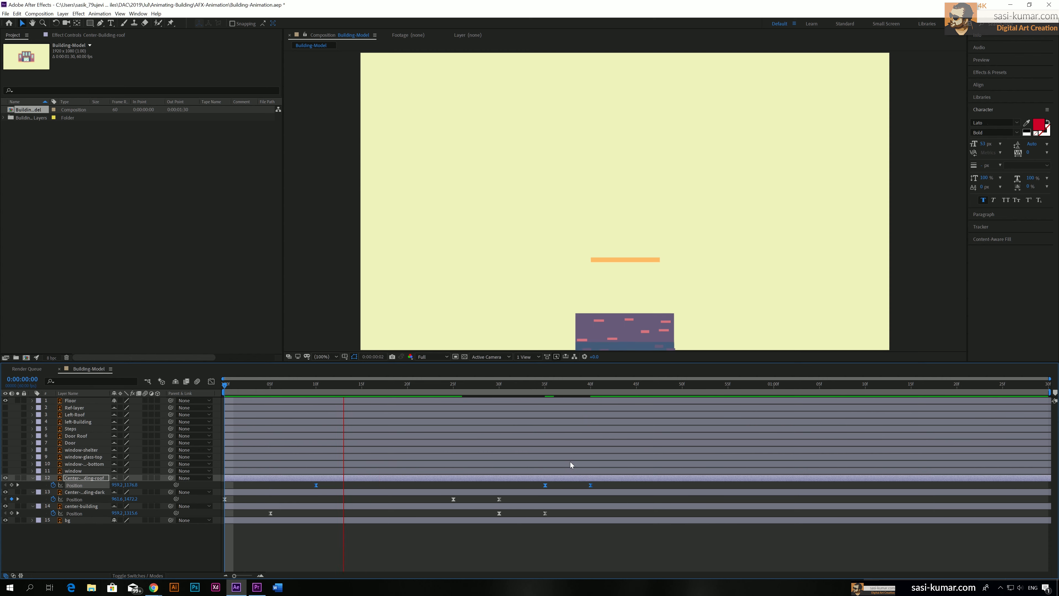
pyautogui.click(544, 383)
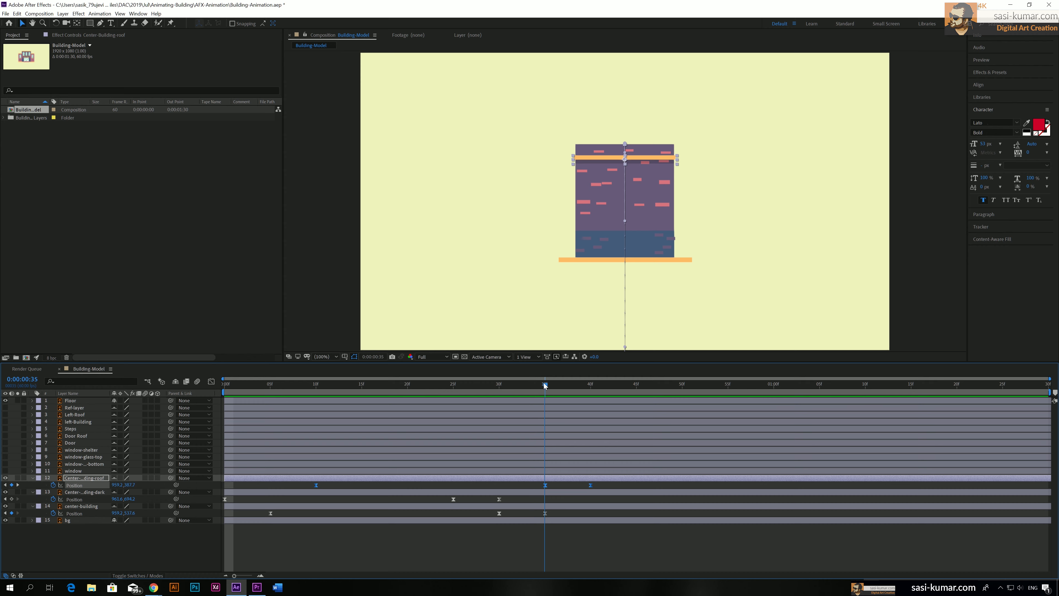
pyautogui.press('space')
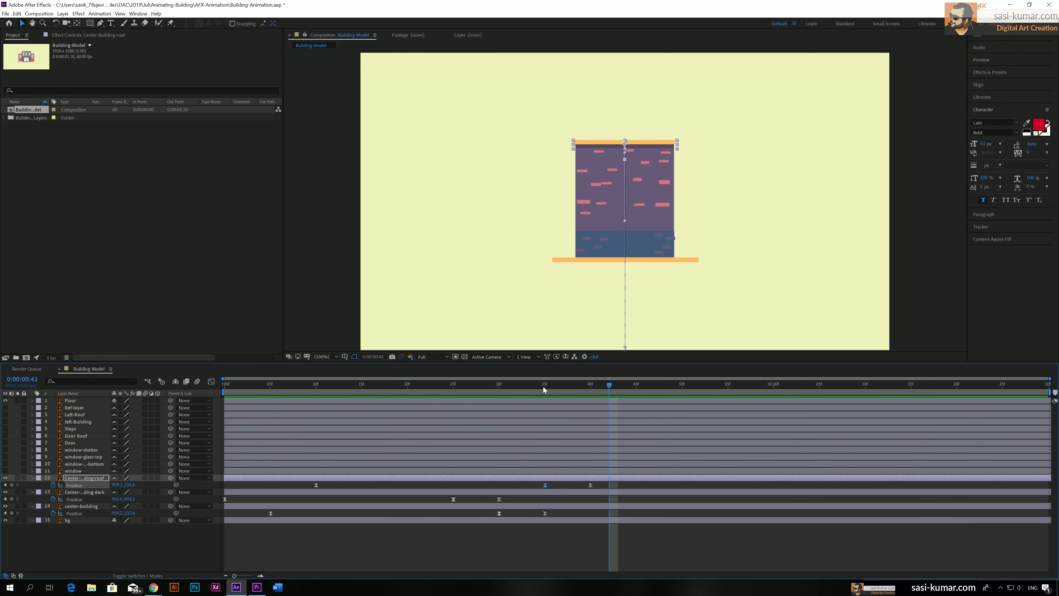
pyautogui.press('space')
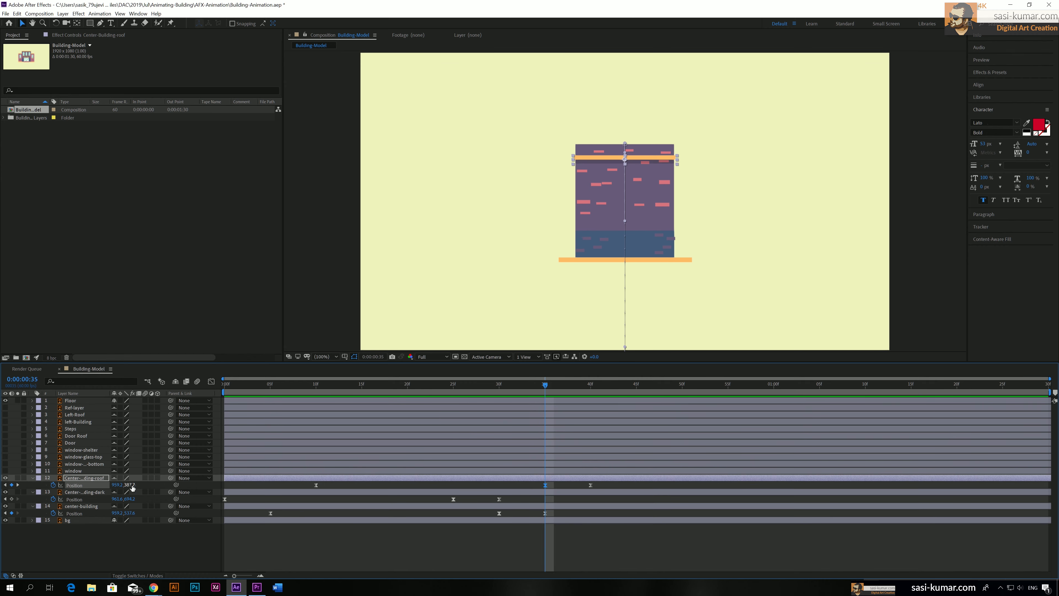
# Raise the roof layer well above the center building at 0:00:00:35 and preview the animation from the beginning
pyautogui.moveTo(132, 487); pyautogui.dragTo(84, 485)
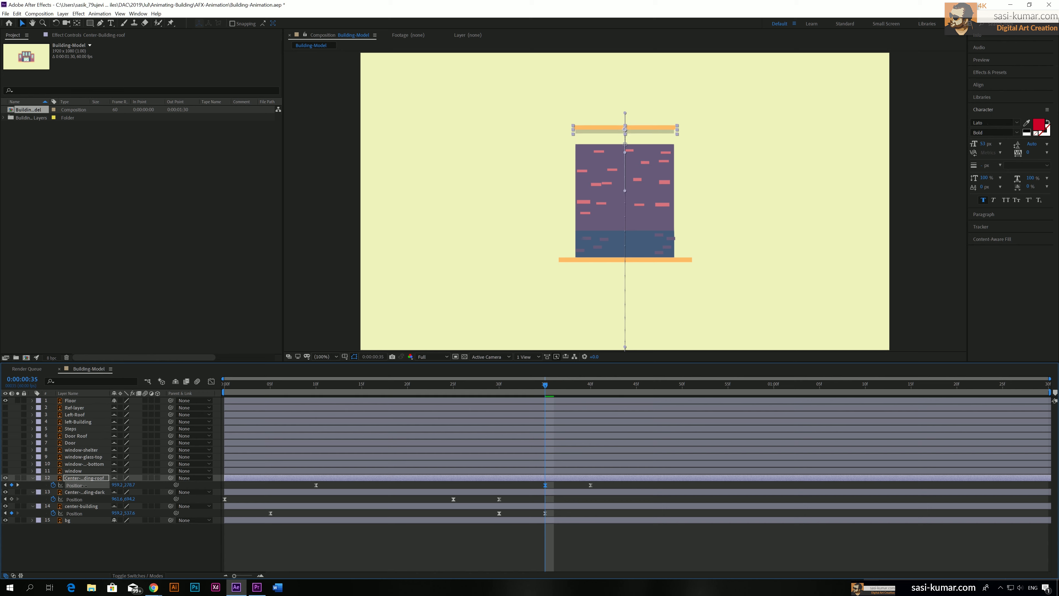
pyautogui.moveTo(246, 386); pyautogui.dragTo(166, 385)
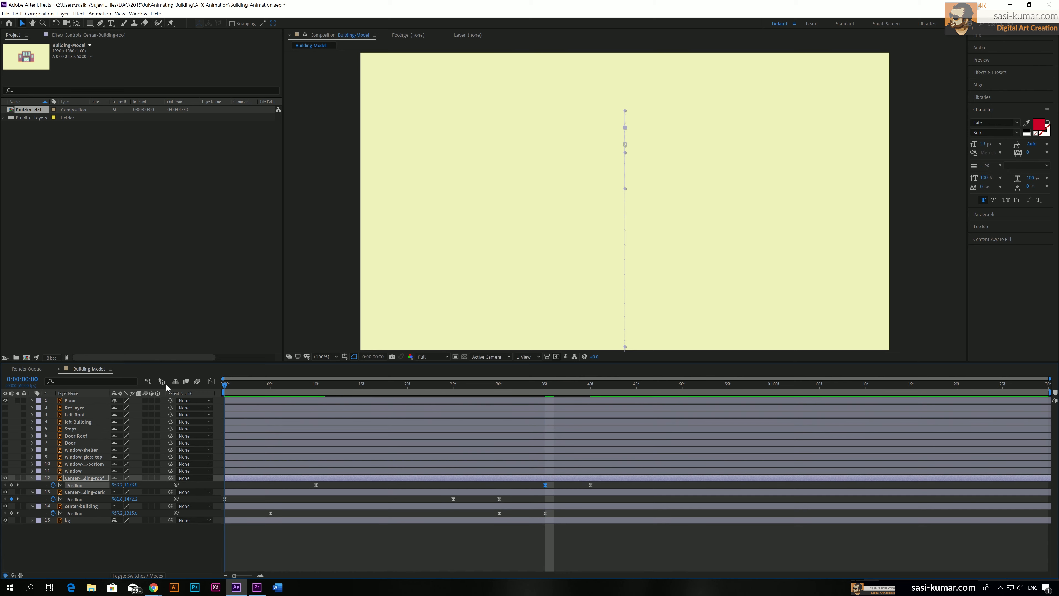
pyautogui.press('space')
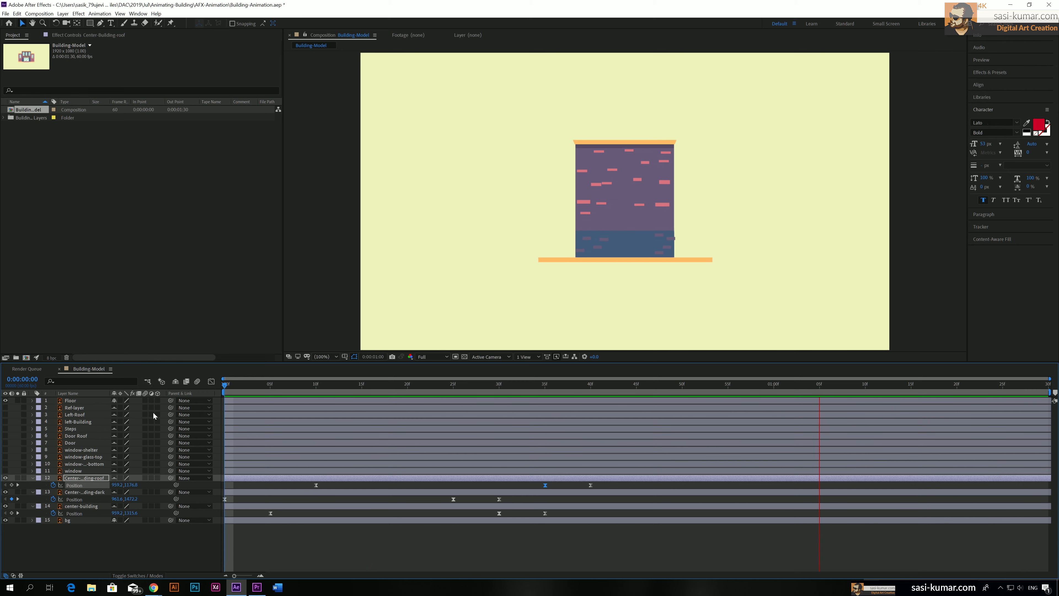
pyautogui.press('space')
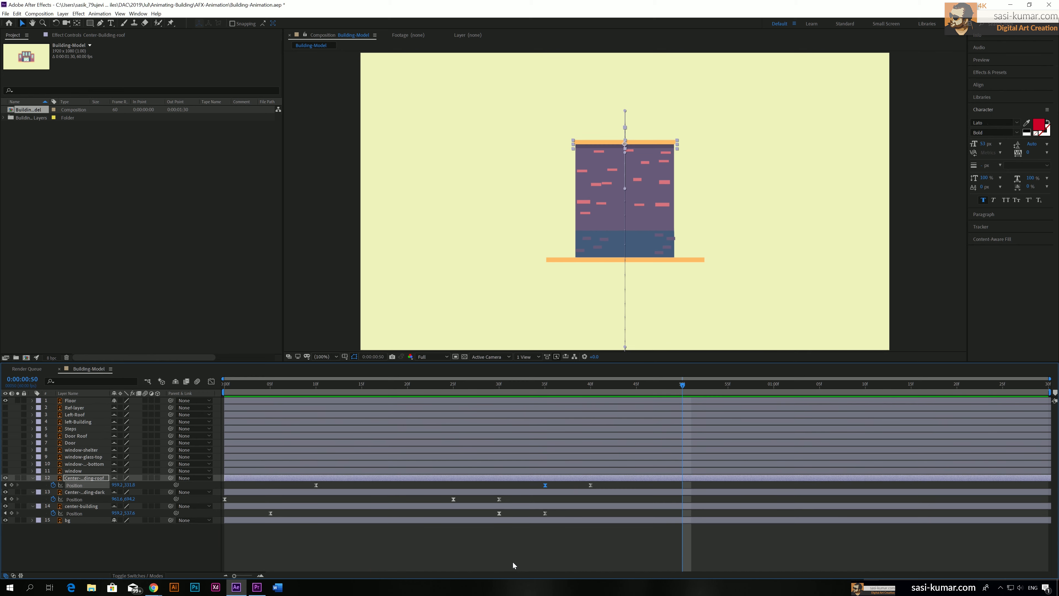
# Collapse the center building layers, turn off shy from Ref-layer through window, and hide the remaining shy layers in the timeline
pyautogui.keyDown('shift'); pyautogui.click(80, 507); pyautogui.keyUp('shift')
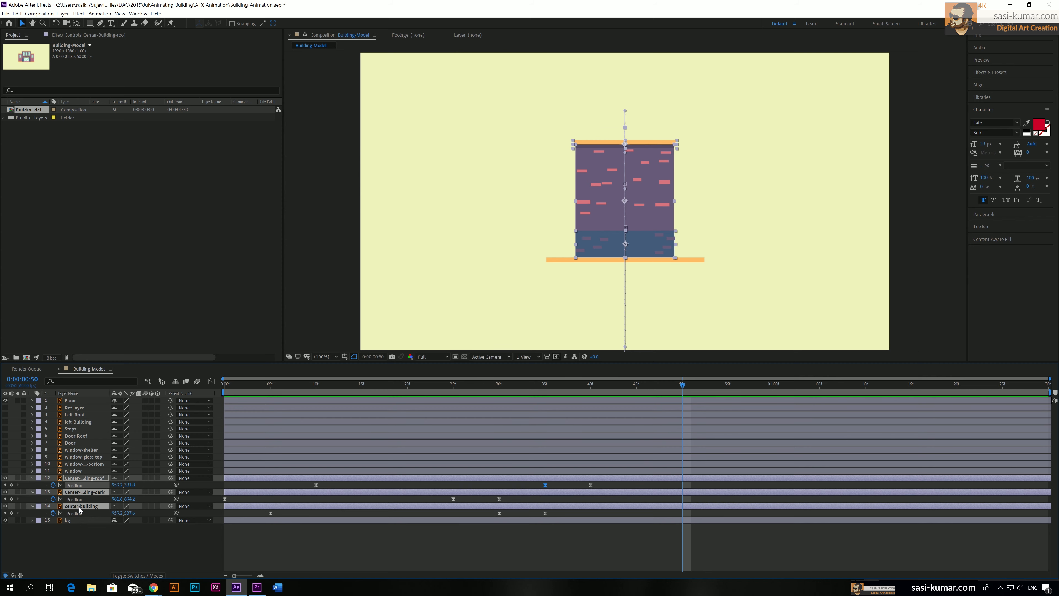
pyautogui.press('u')
pyautogui.click(168, 536)
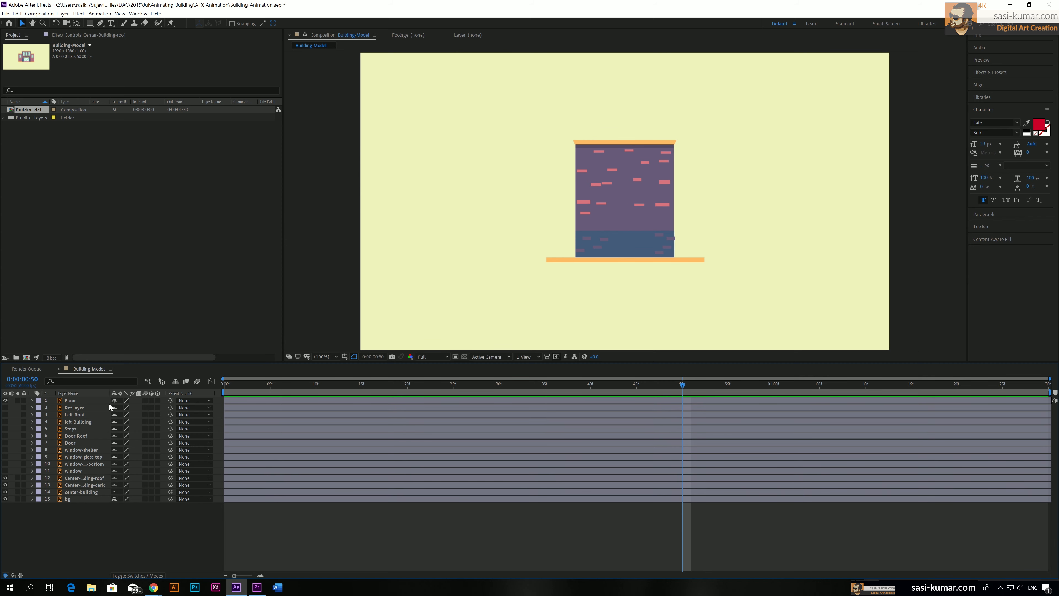
pyautogui.moveTo(114, 408); pyautogui.dragTo(116, 469)
pyautogui.click(177, 384)
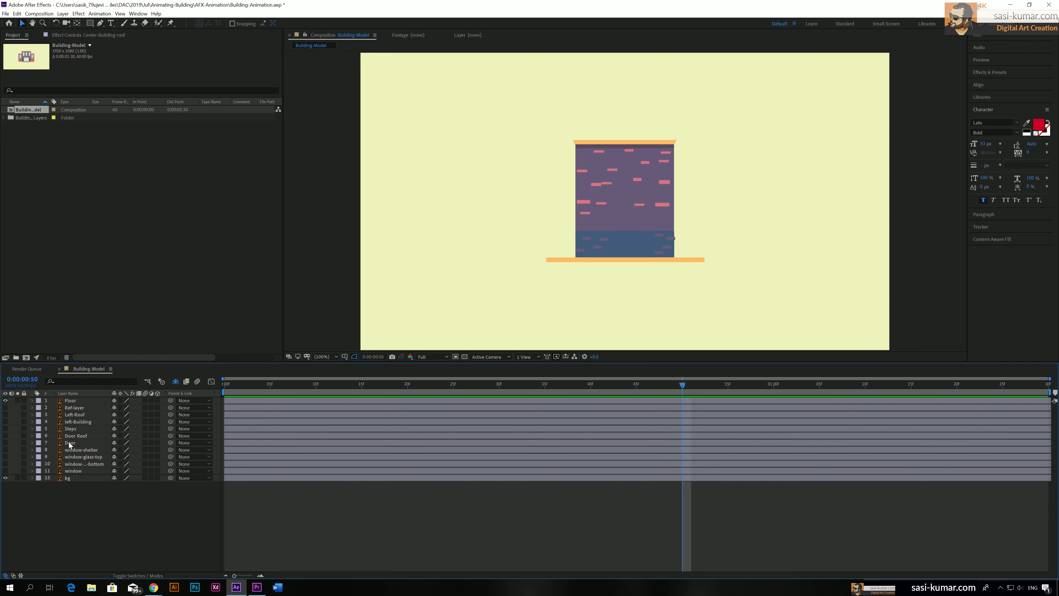
# Show the Door and Door Roof layers and keyframe Door's Position at 0:00:00:40 and below the frame at 0:00:00:00
pyautogui.click(6, 443)
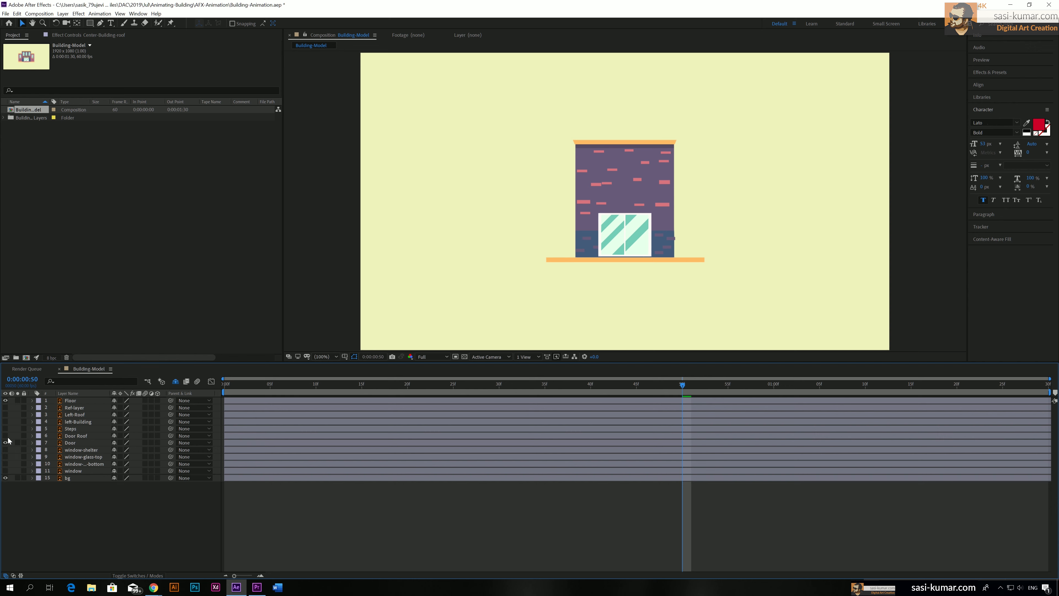
pyautogui.click(6, 435)
pyautogui.click(86, 444)
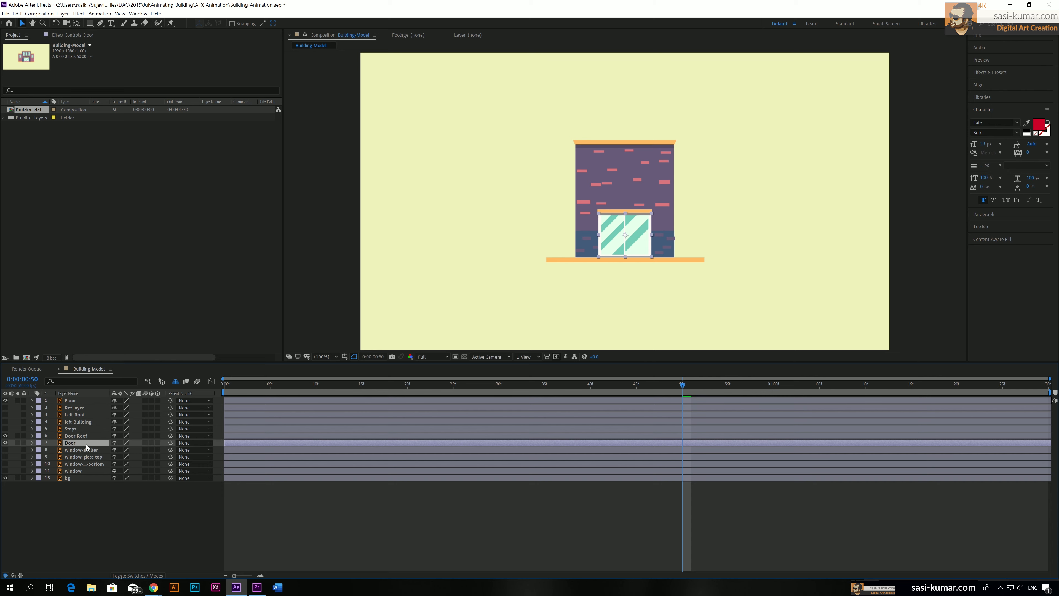
pyautogui.moveTo(423, 380); pyautogui.dragTo(595, 384)
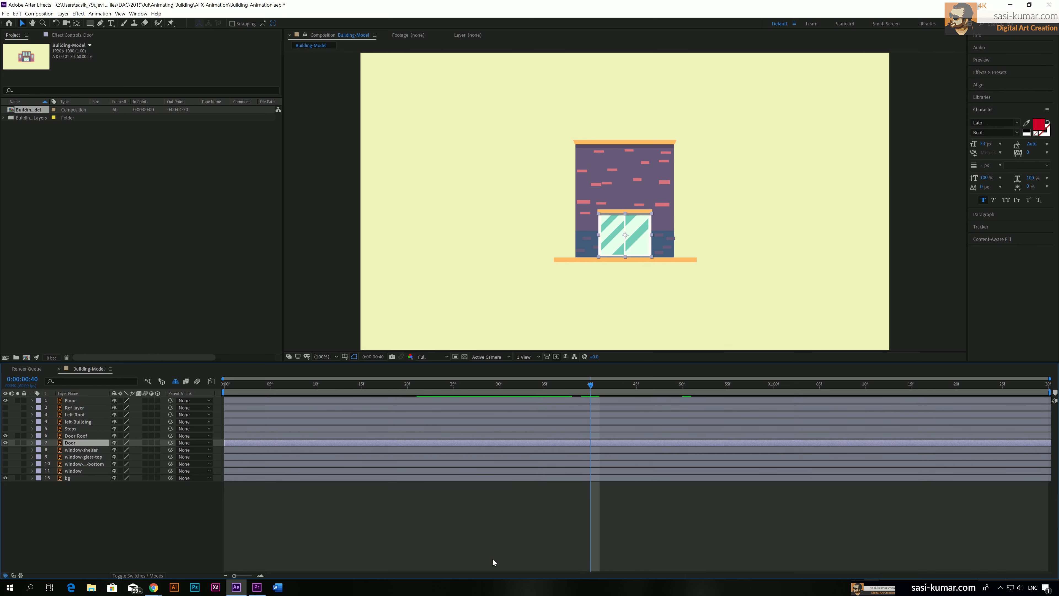
pyautogui.press('p')
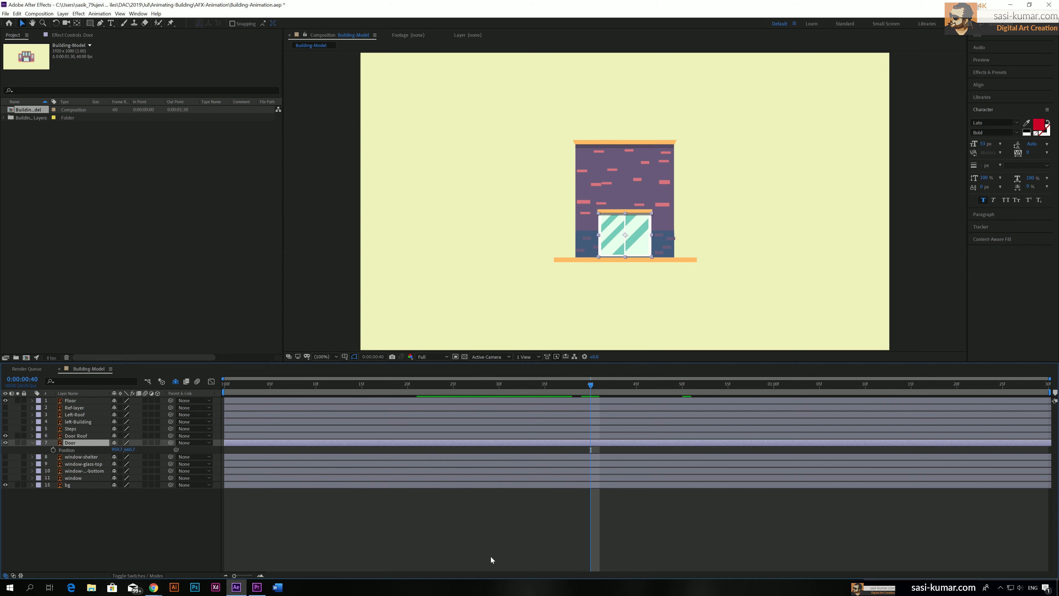
pyautogui.click(54, 451)
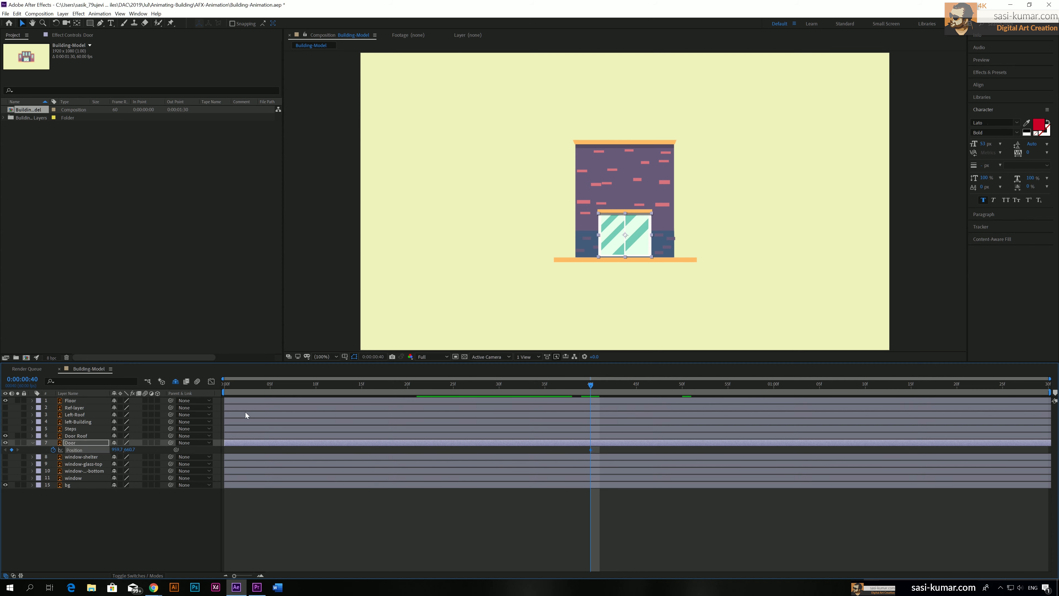
pyautogui.moveTo(240, 387); pyautogui.dragTo(217, 385)
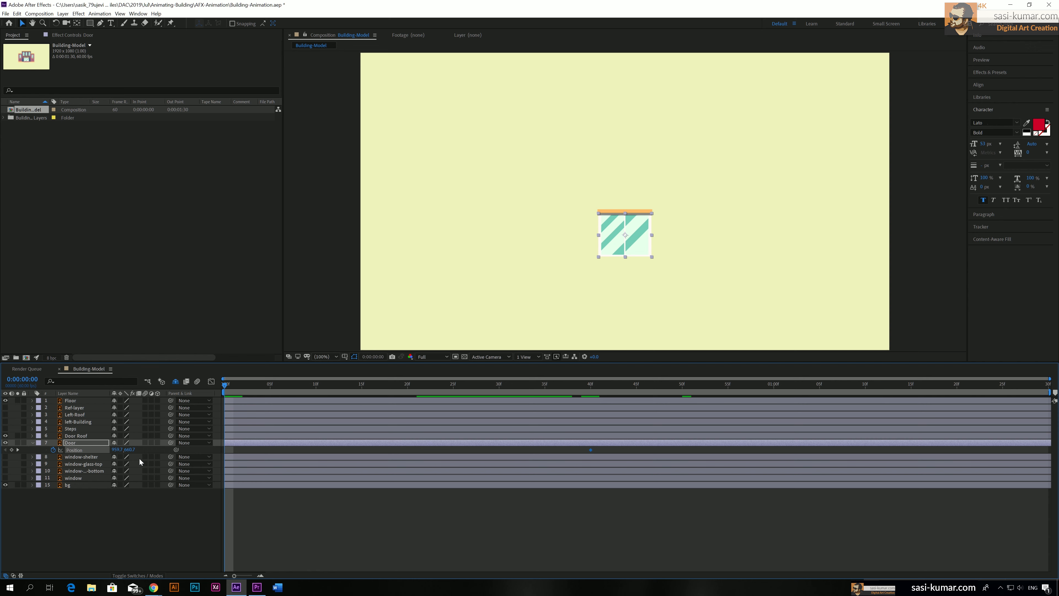
pyautogui.moveTo(129, 453); pyautogui.dragTo(358, 431)
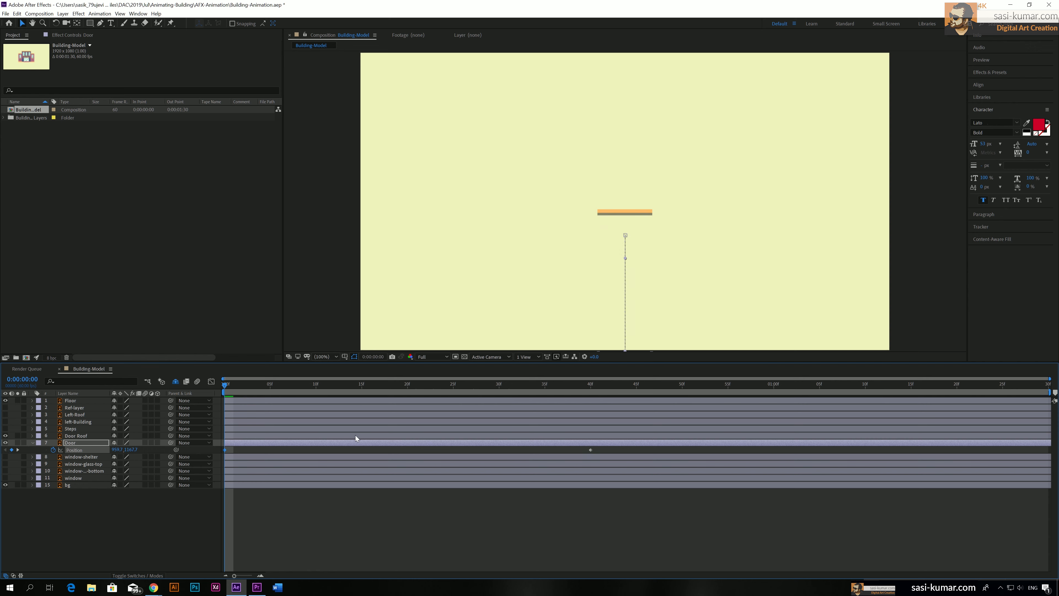
# Keyframe the Door Roof layer's Position in place at 0:00:00:40 and fully below the frame at 0:00:00:00
pyautogui.click(584, 437)
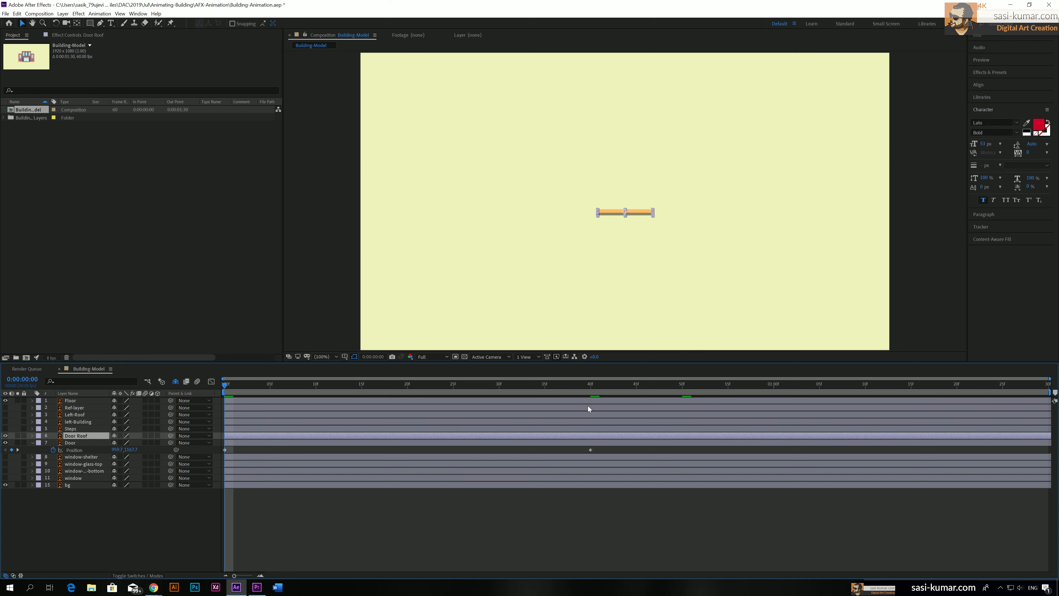
pyautogui.click(588, 384)
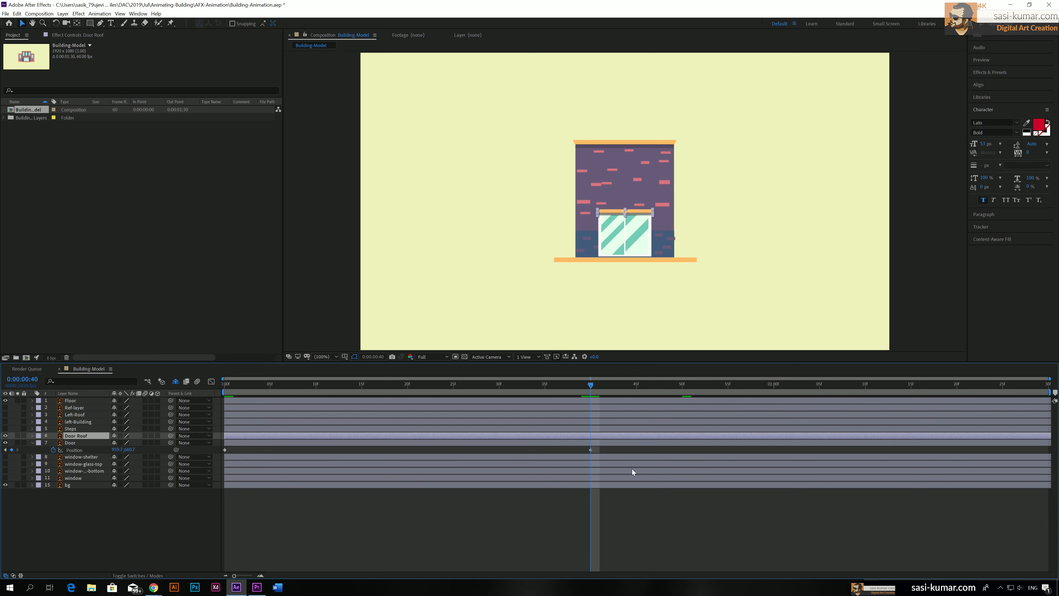
pyautogui.press('p')
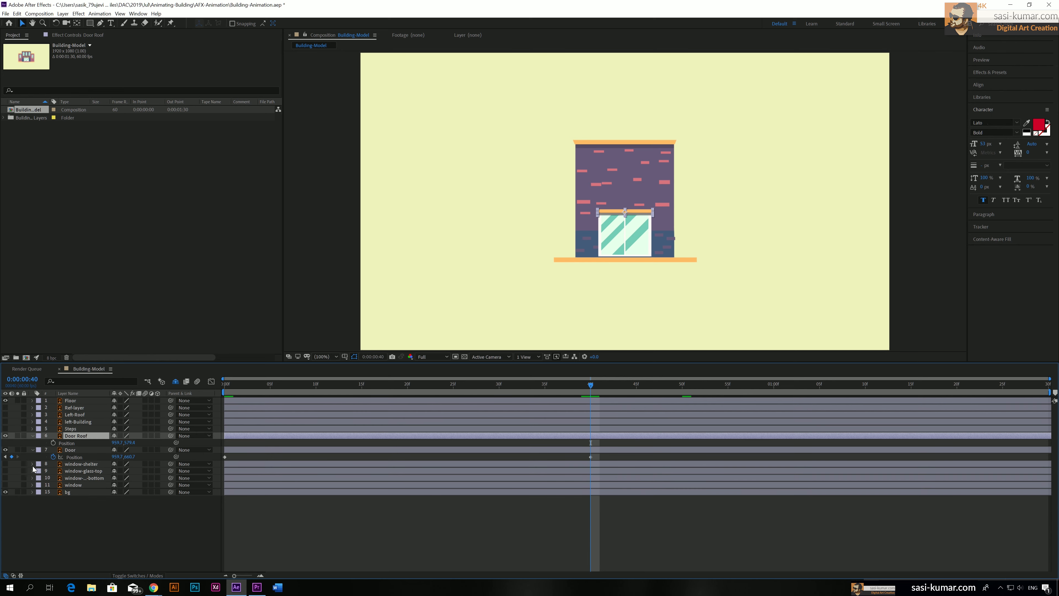
pyautogui.hotkey('alt', 'shift', 'p')
pyautogui.moveTo(236, 382); pyautogui.dragTo(204, 382)
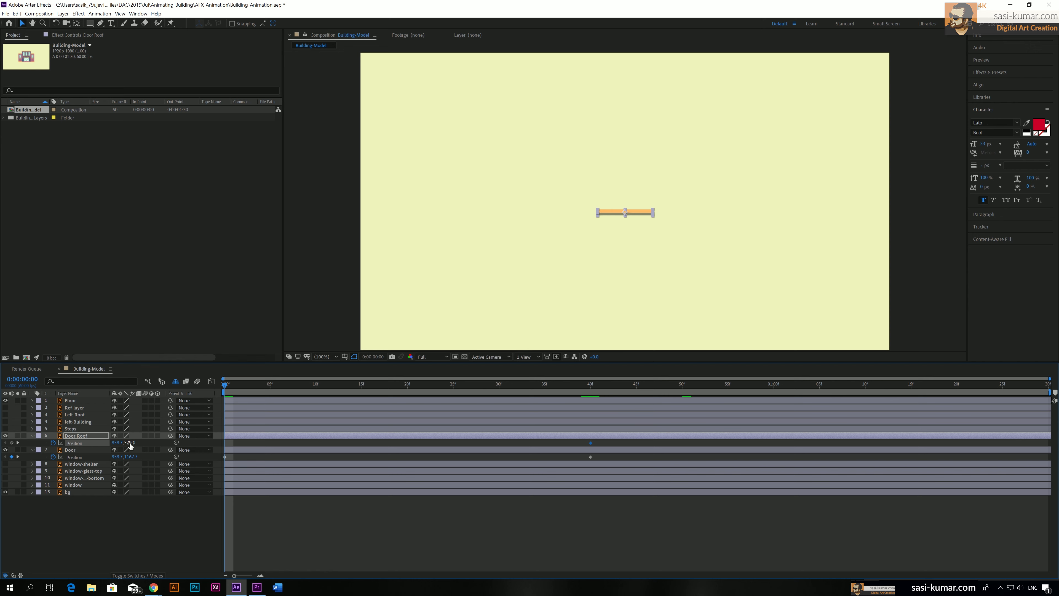
pyautogui.moveTo(129, 442); pyautogui.dragTo(365, 428)
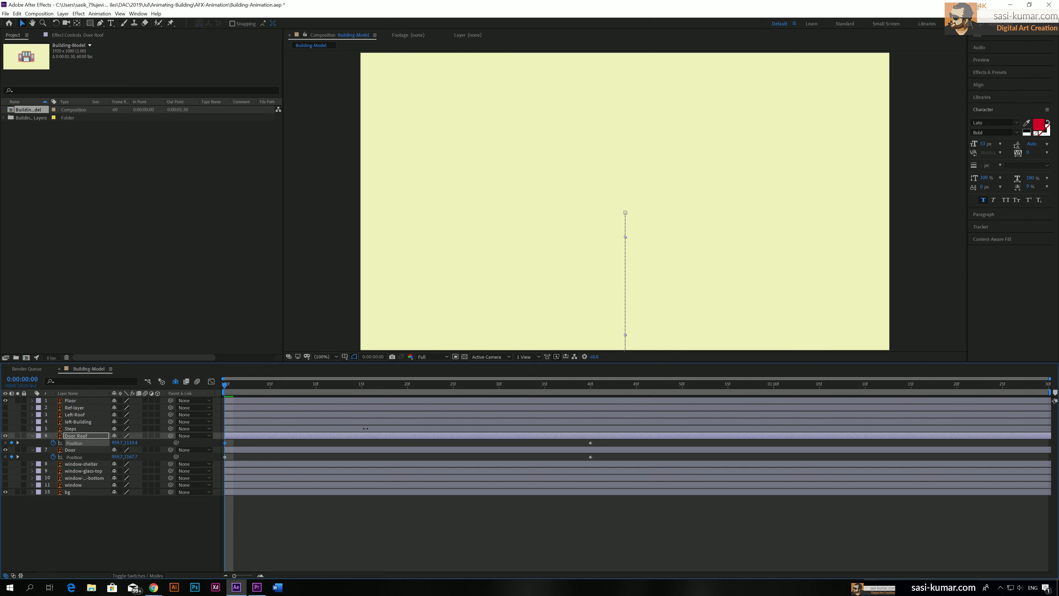
pyautogui.click(342, 243)
pyautogui.press(',')
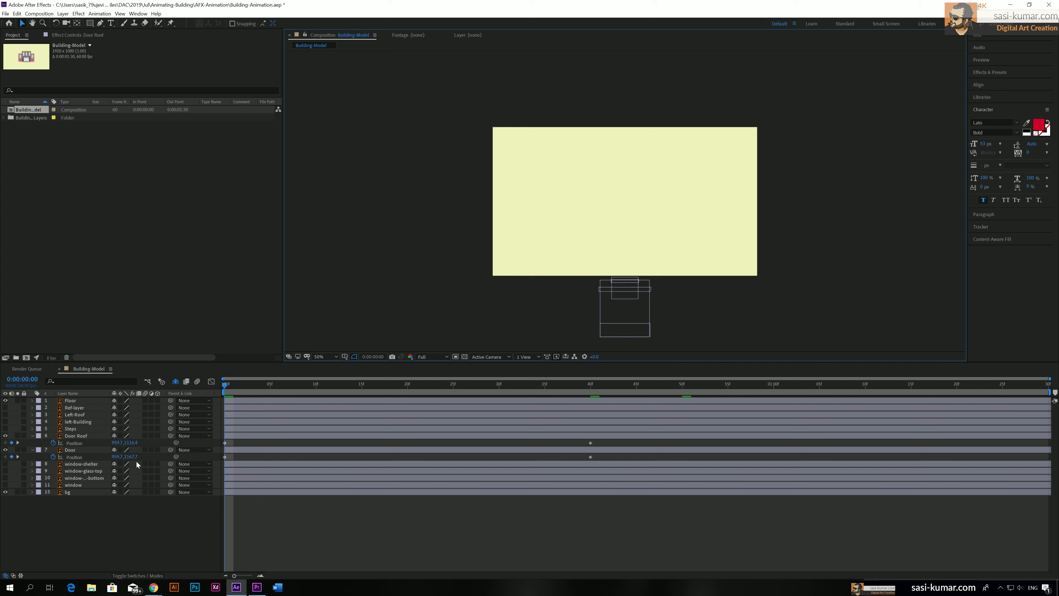
pyautogui.moveTo(131, 442); pyautogui.dragTo(209, 422)
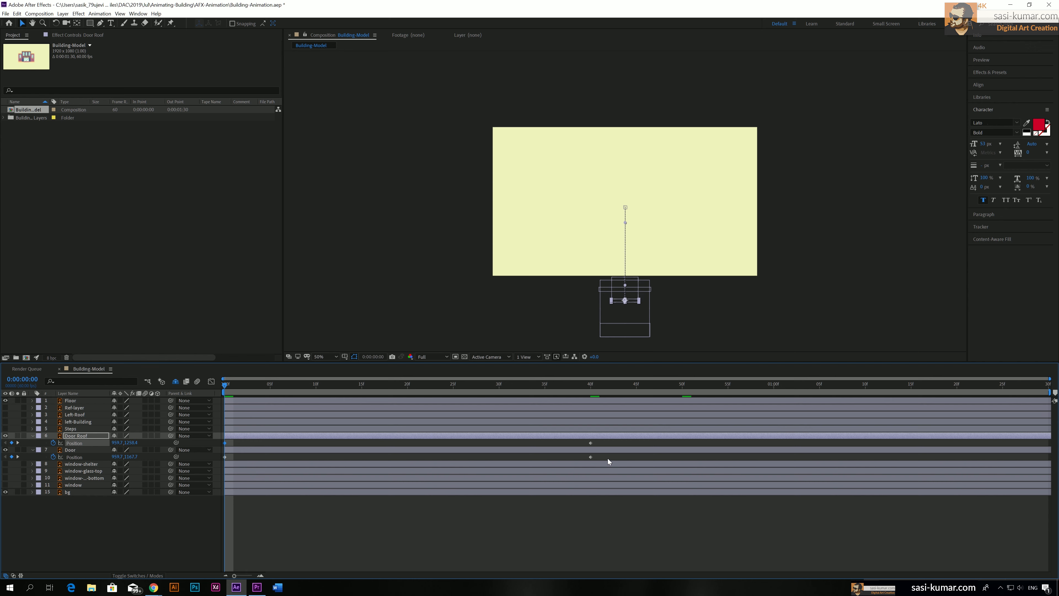
# Apply Easy Ease to the Door and Door Roof Position keyframes and raise Door above its resting place at 0:00:00:35
pyautogui.moveTo(608, 461); pyautogui.dragTo(224, 446)
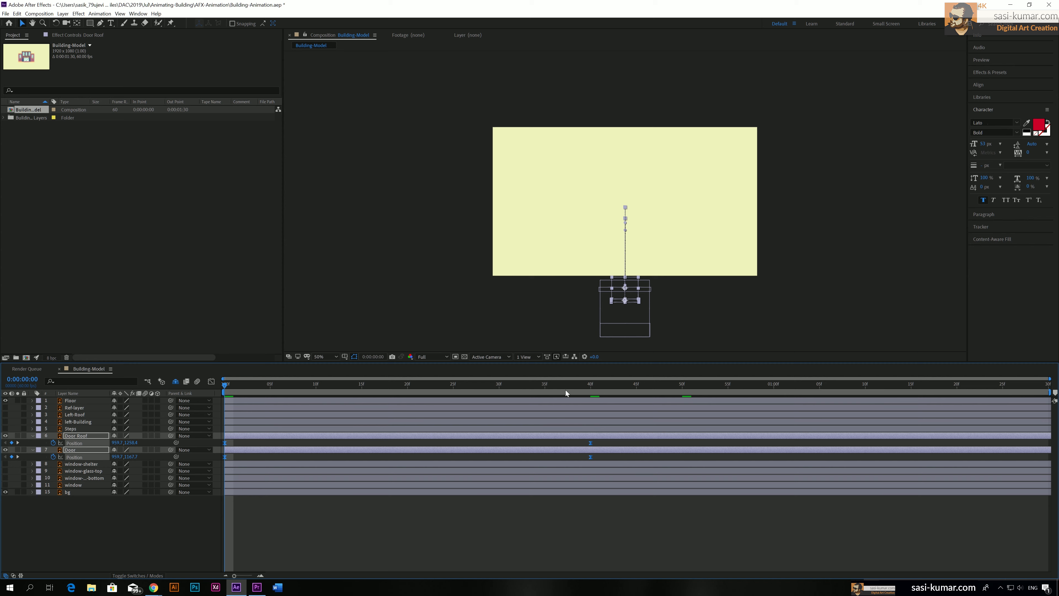
pyautogui.moveTo(526, 387); pyautogui.dragTo(546, 386)
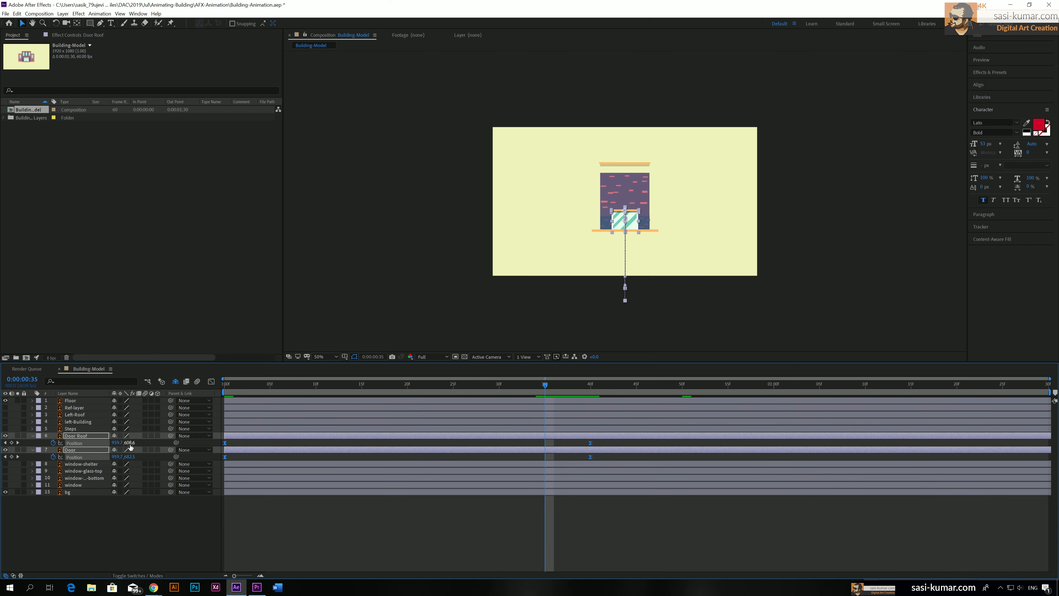
pyautogui.click(407, 547)
pyautogui.click(588, 450)
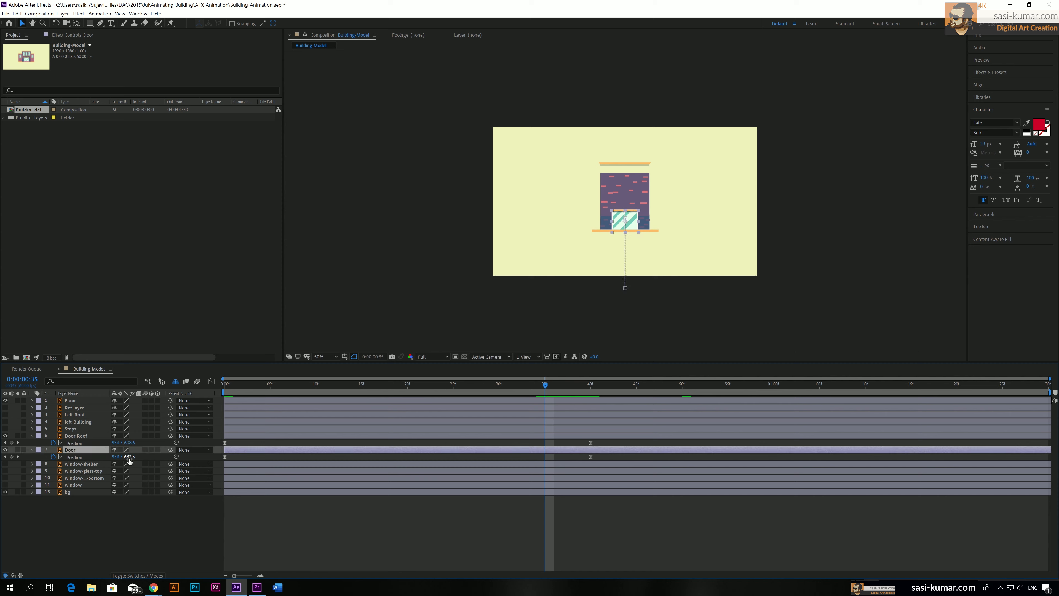
pyautogui.moveTo(133, 456); pyautogui.dragTo(102, 456)
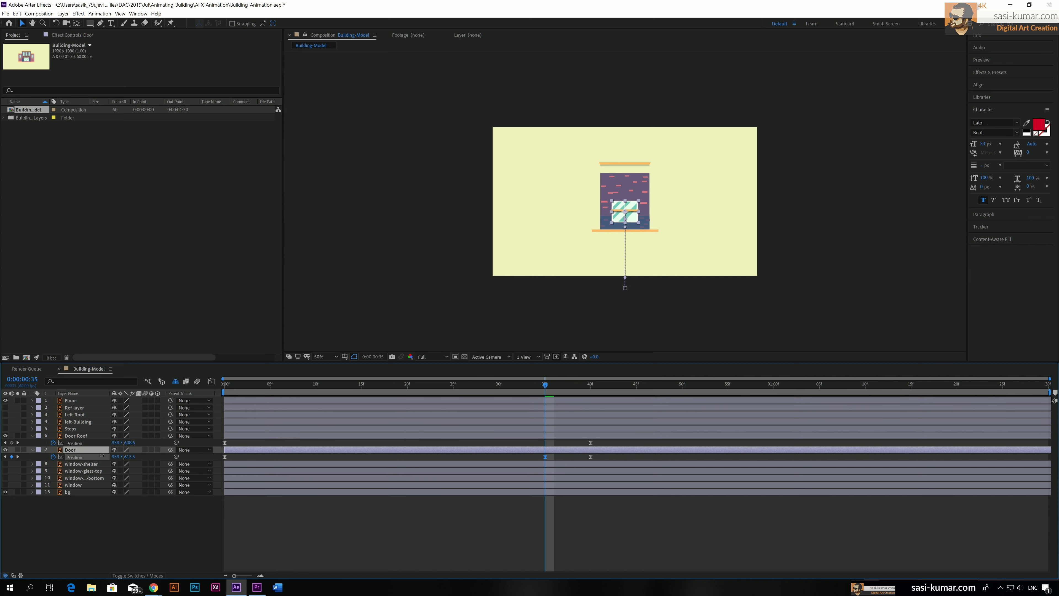
# Raise the Door Roof layer above the door at 0:00:00:35 and preview the animation from the beginning
pyautogui.click(563, 436)
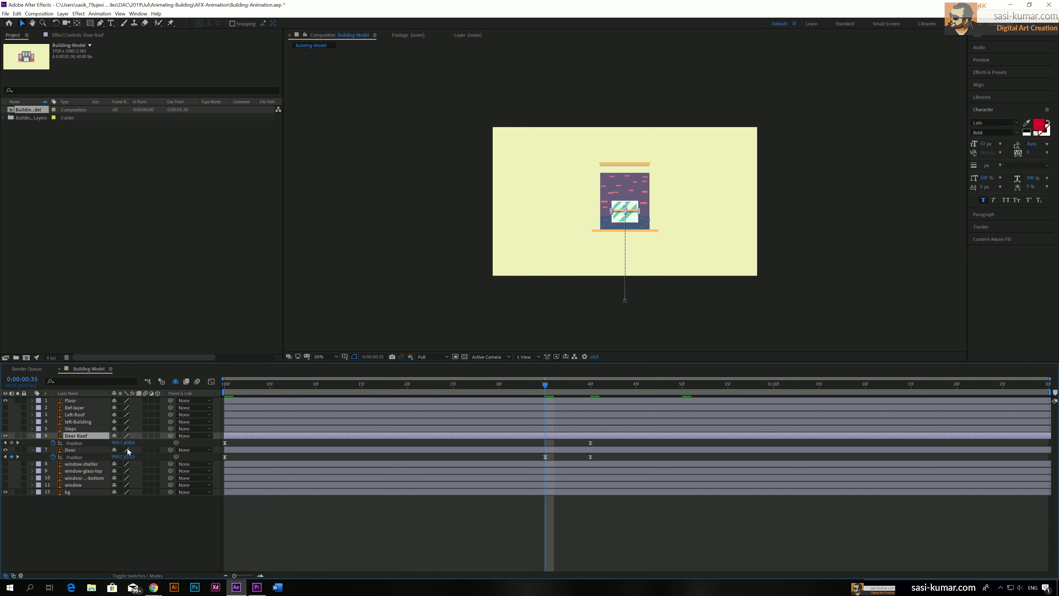
pyautogui.moveTo(130, 442); pyautogui.dragTo(76, 443)
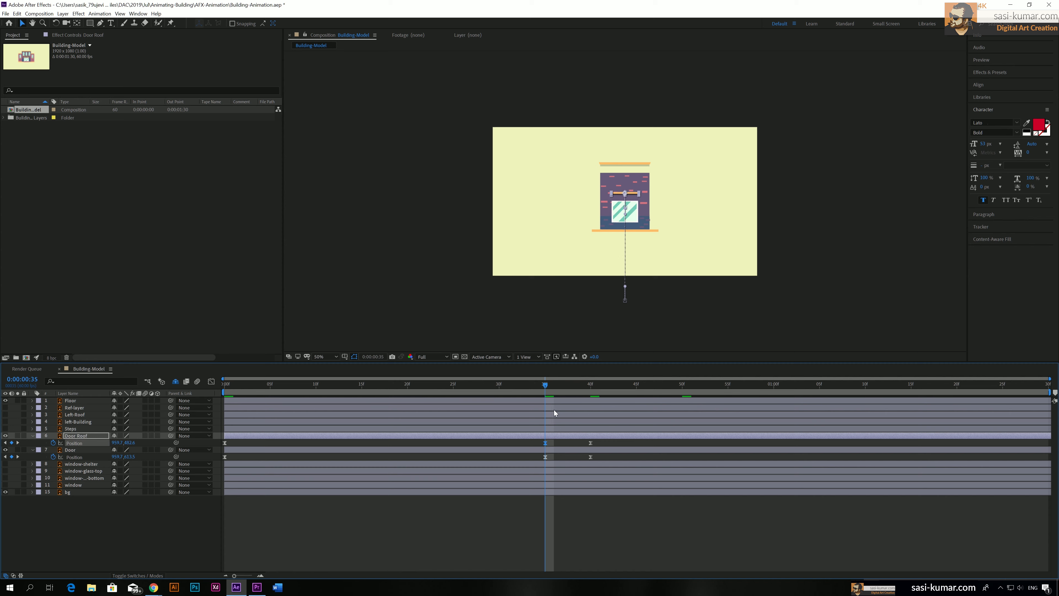
pyautogui.press('space')
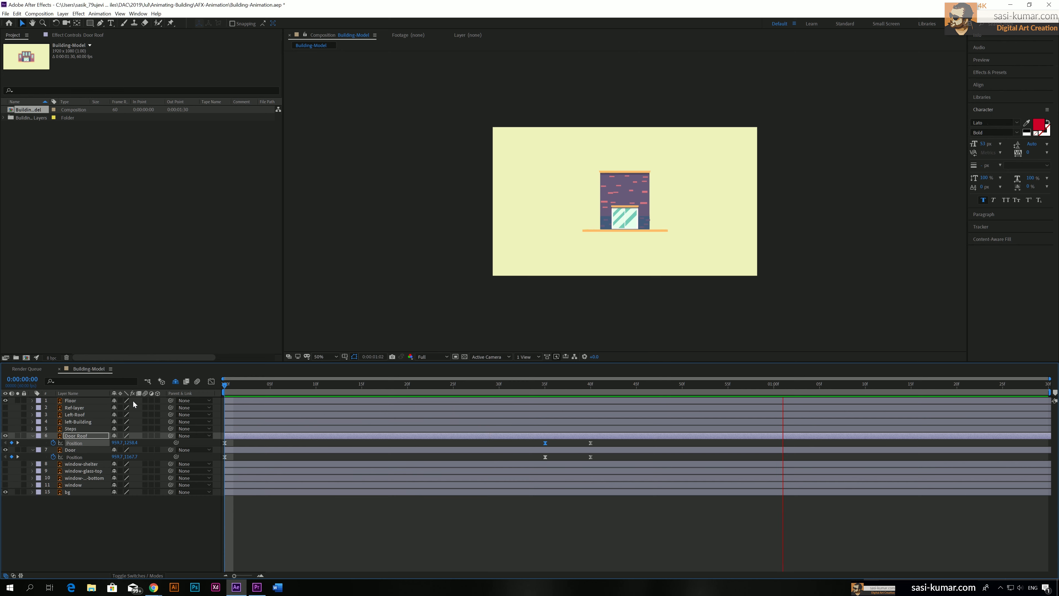
pyautogui.click(387, 390)
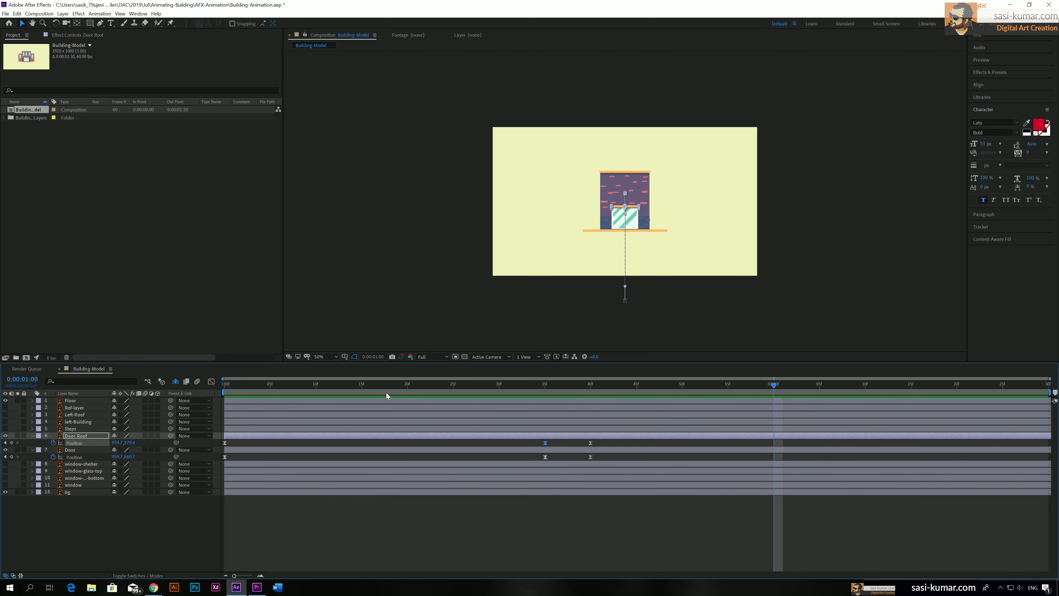
# Shift the Position keyframes to start at 0:00:00:05 for Door and 0:00:00:08 for Door Roof, preview, and restore 100% magnification
pyautogui.moveTo(397, 385)
pyautogui.mouseDown()
pyautogui.moveTo(267, 396)
pyautogui.moveTo(412, 400)
pyautogui.mouseUp()
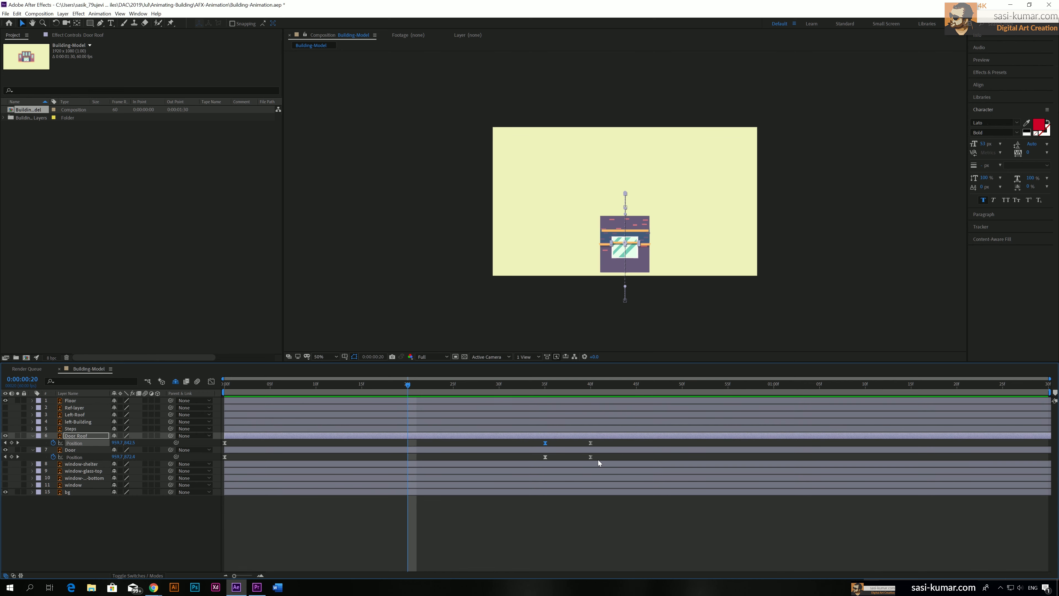
pyautogui.moveTo(598, 444); pyautogui.dragTo(251, 445)
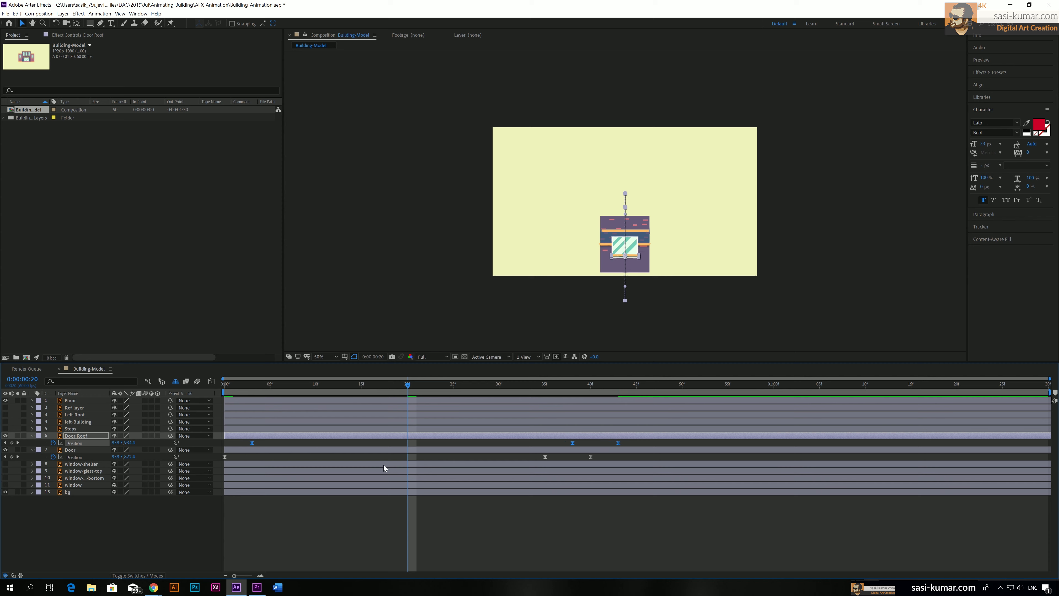
pyautogui.moveTo(603, 456)
pyautogui.mouseDown()
pyautogui.moveTo(220, 464)
pyautogui.moveTo(374, 443)
pyautogui.moveTo(633, 446)
pyautogui.moveTo(607, 443)
pyautogui.moveTo(618, 444)
pyautogui.mouseUp()
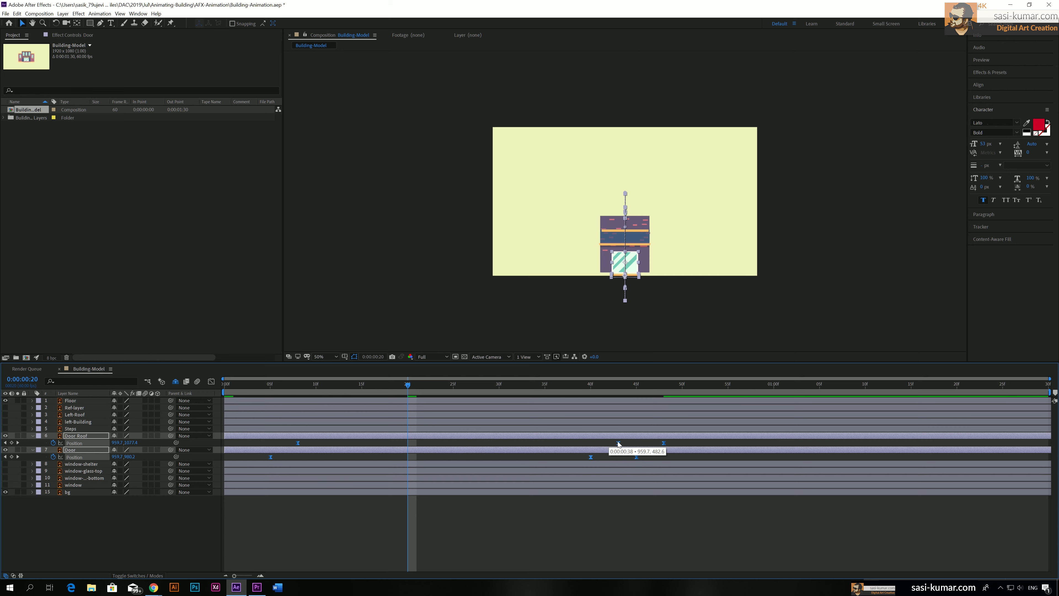
pyautogui.moveTo(261, 386); pyautogui.dragTo(151, 380)
pyautogui.press('space')
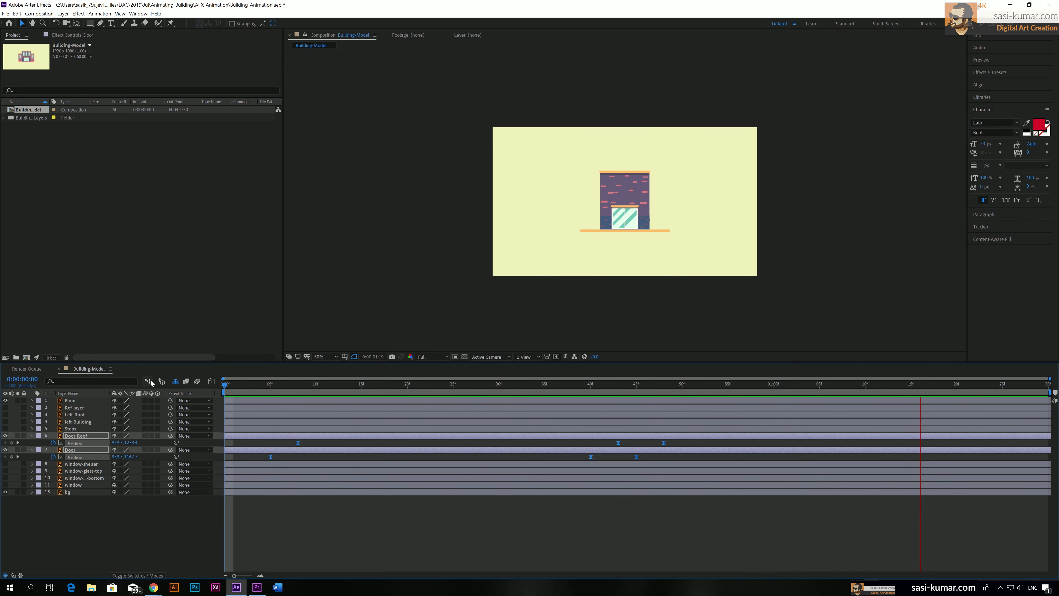
pyautogui.click(325, 356)
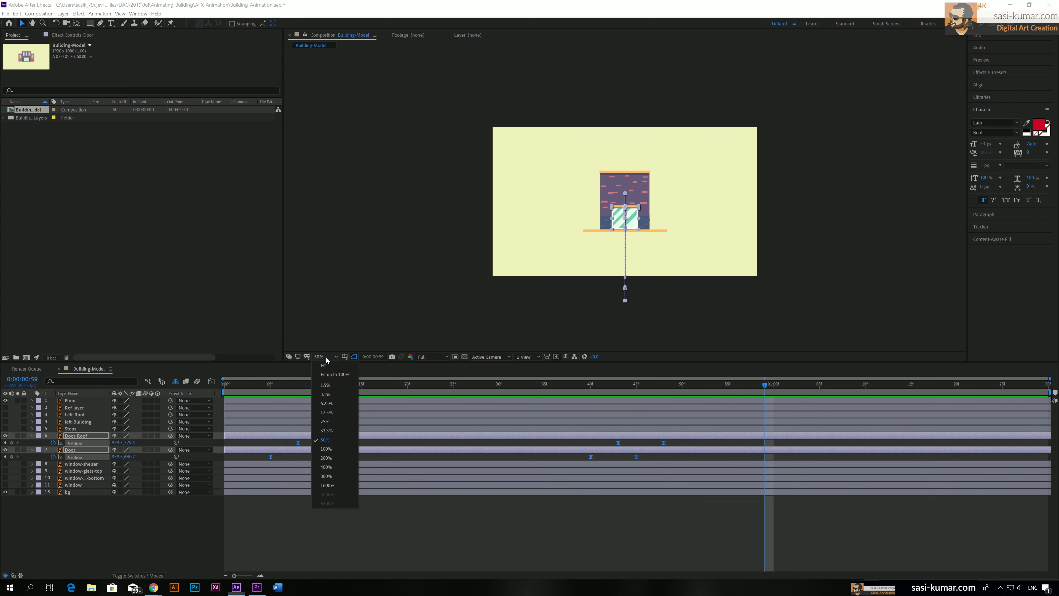
pyautogui.click(337, 450)
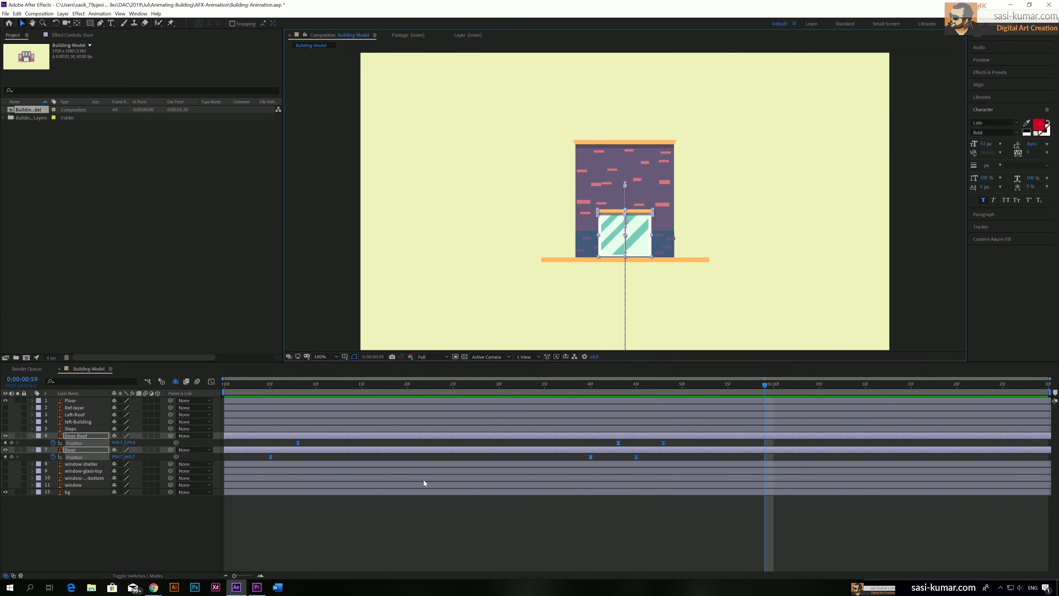
# Preview the door motion, then collapse the Door Roof and Door layers and hide them from the timeline's layer list
pyautogui.moveTo(269, 384); pyautogui.dragTo(513, 392)
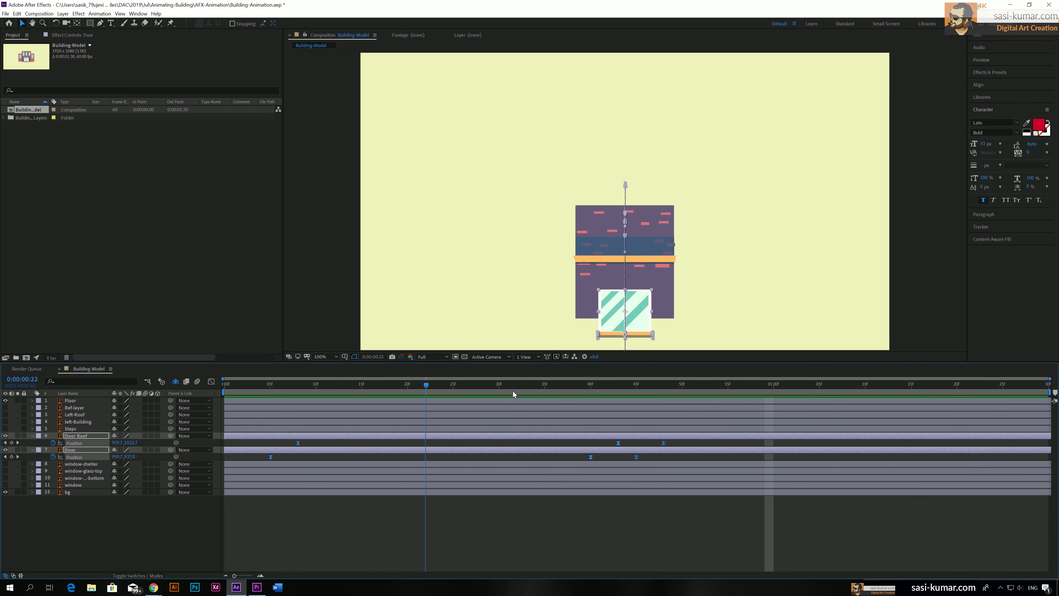
pyautogui.press('space')
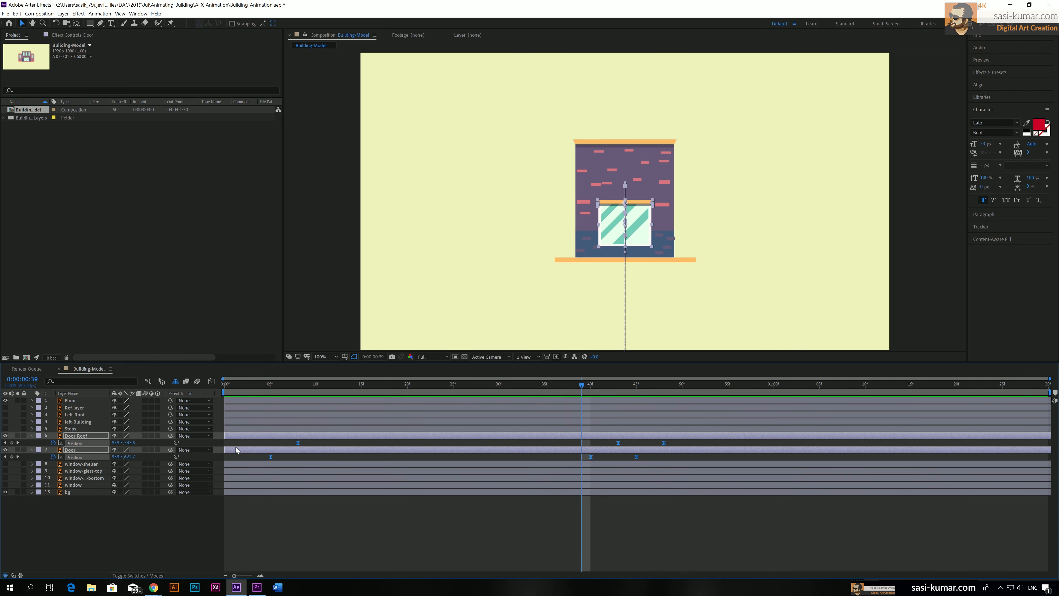
pyautogui.click(32, 449)
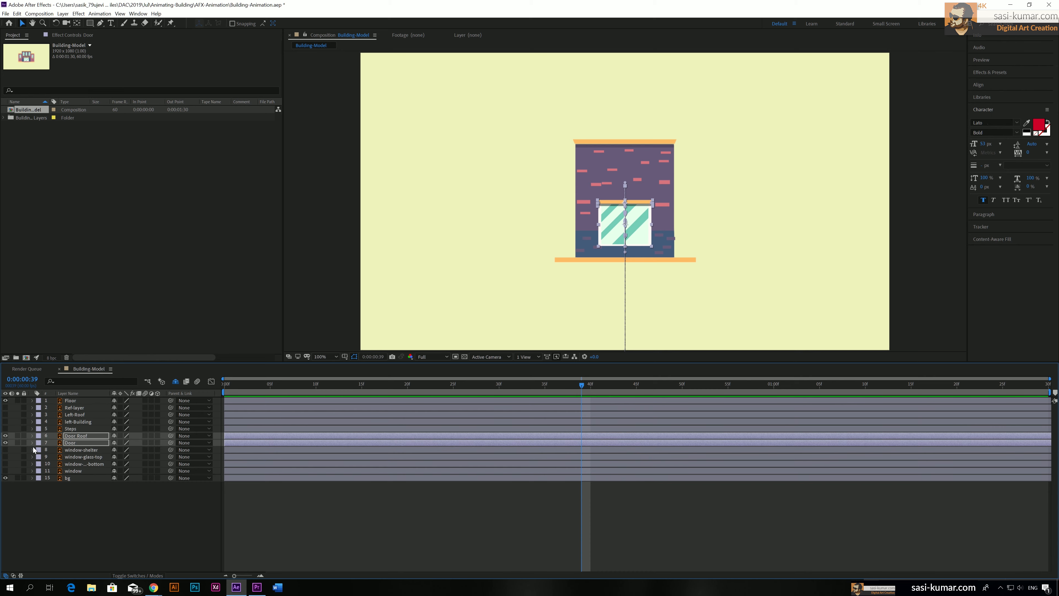
pyautogui.press('Delete')
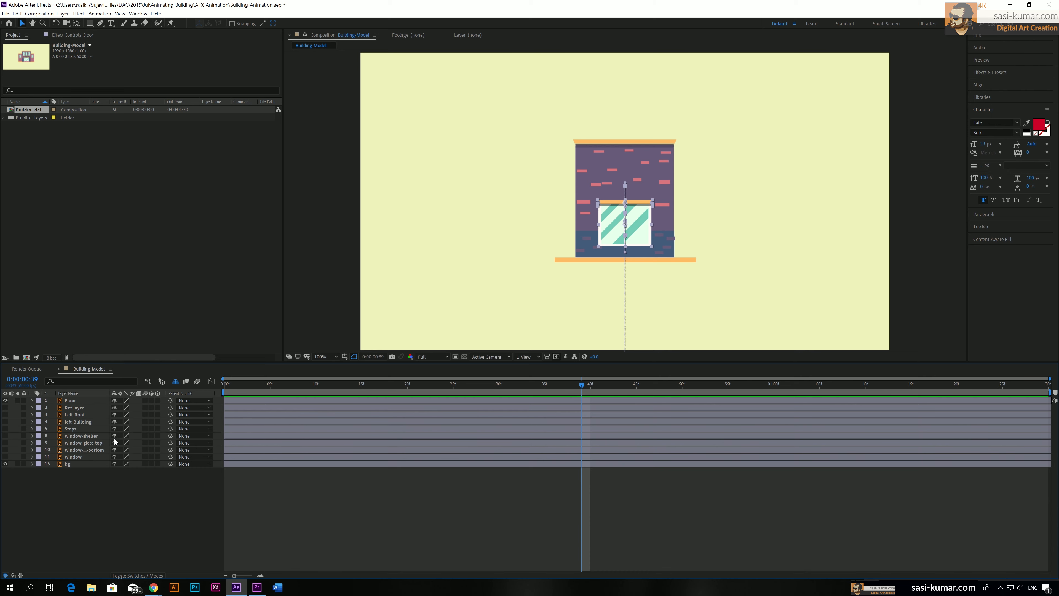
pyautogui.click(351, 516)
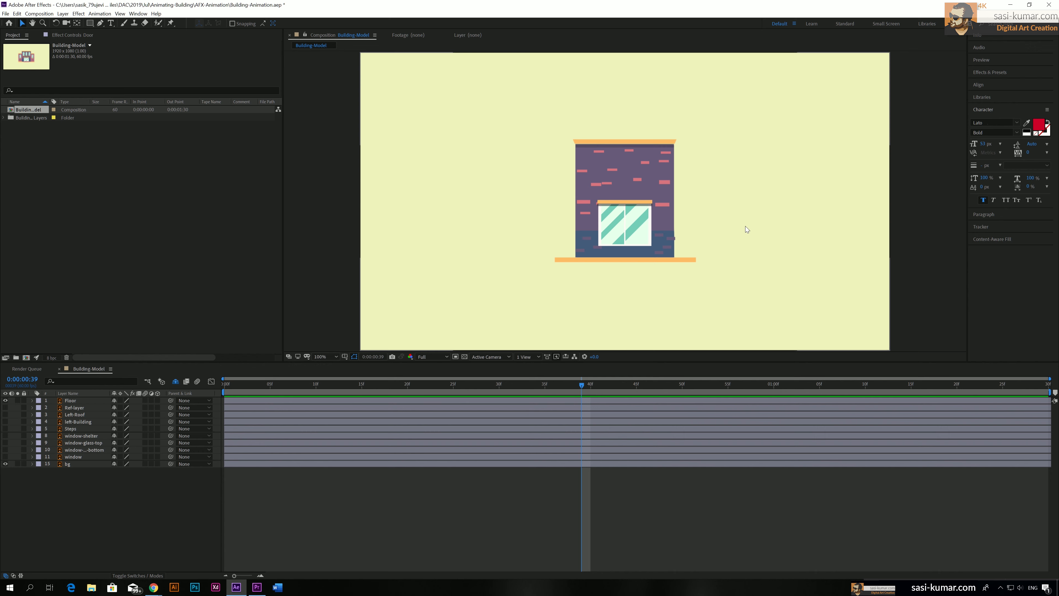
# Make the left-Building and Left-Roof layers visible in the composition and scrub through the existing animation
pyautogui.click(5, 421)
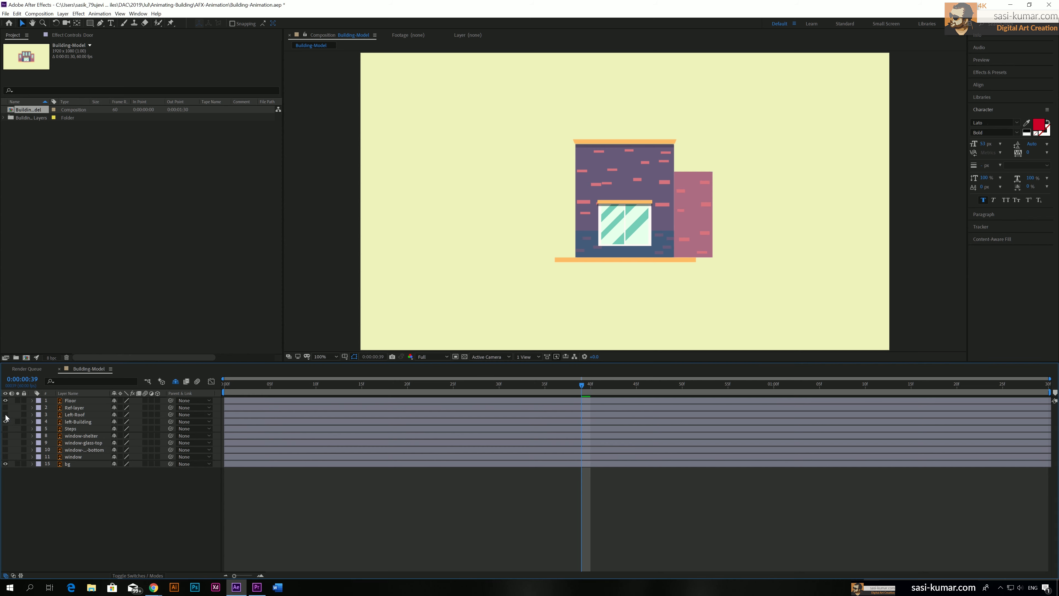
pyautogui.click(5, 414)
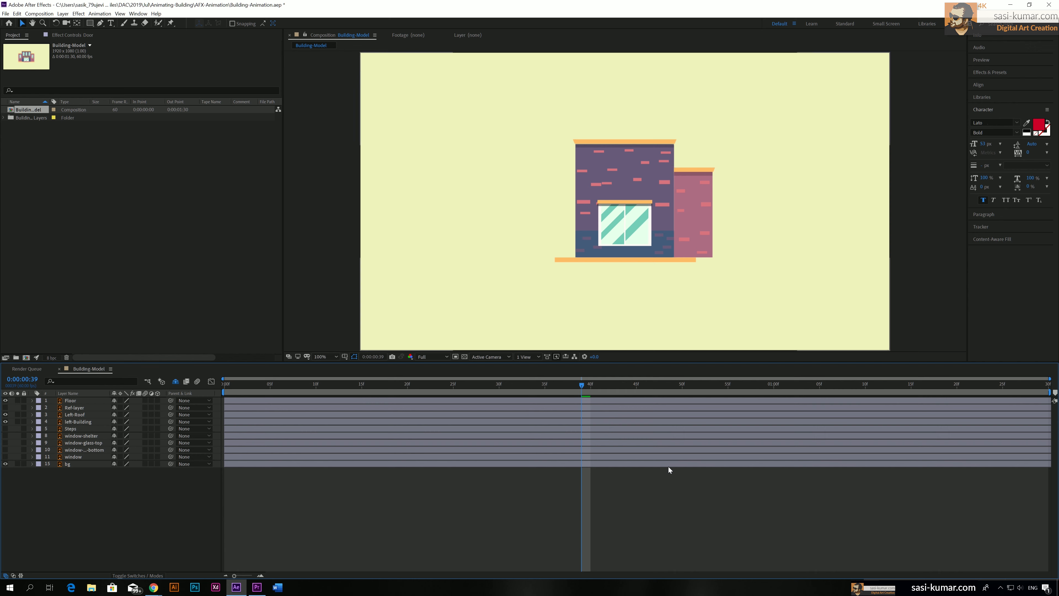
pyautogui.moveTo(582, 385); pyautogui.dragTo(596, 385)
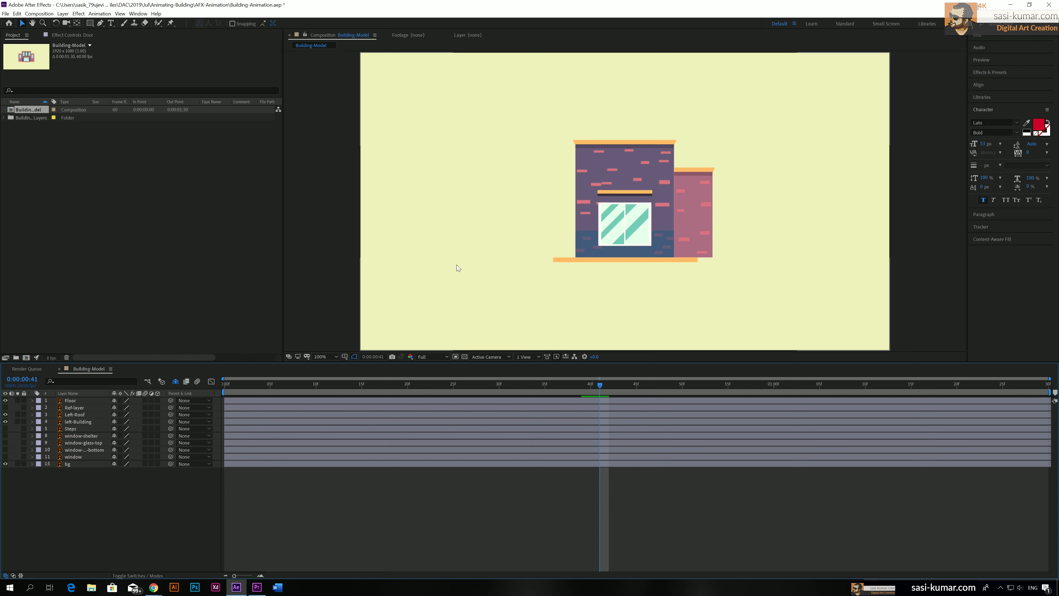
pyautogui.moveTo(602, 385); pyautogui.dragTo(915, 392)
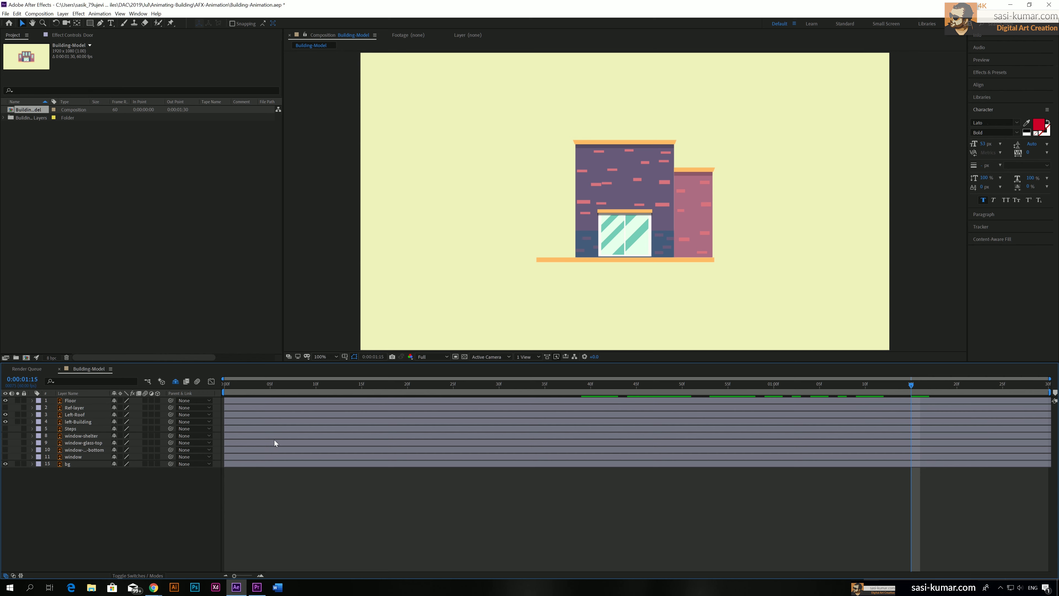
# Add Position keyframes to the left-Building and Left-Roof layers at 0:00:01:20
pyautogui.click(78, 422)
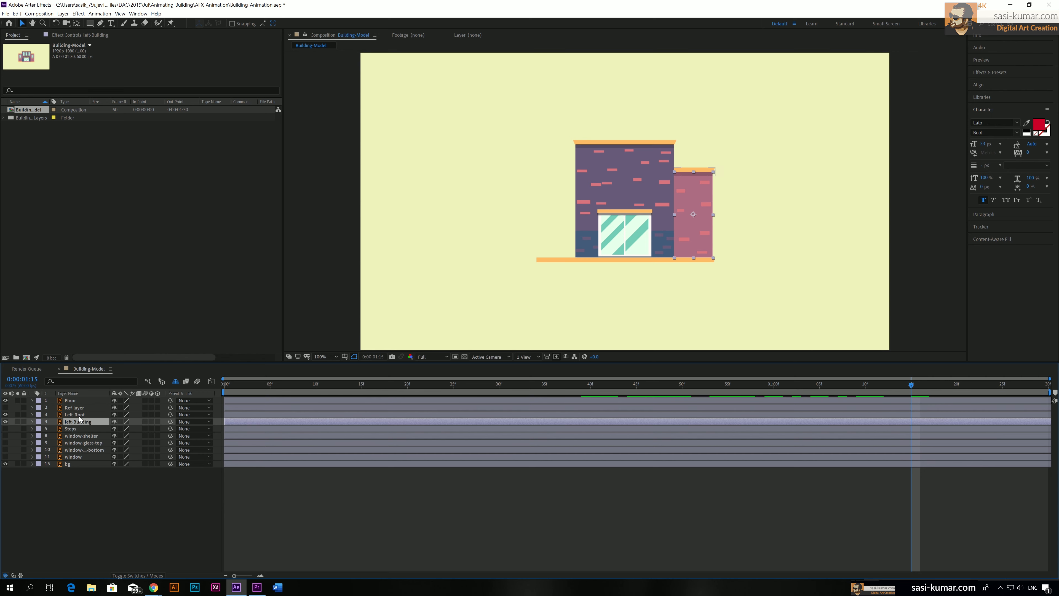
pyautogui.click(956, 384)
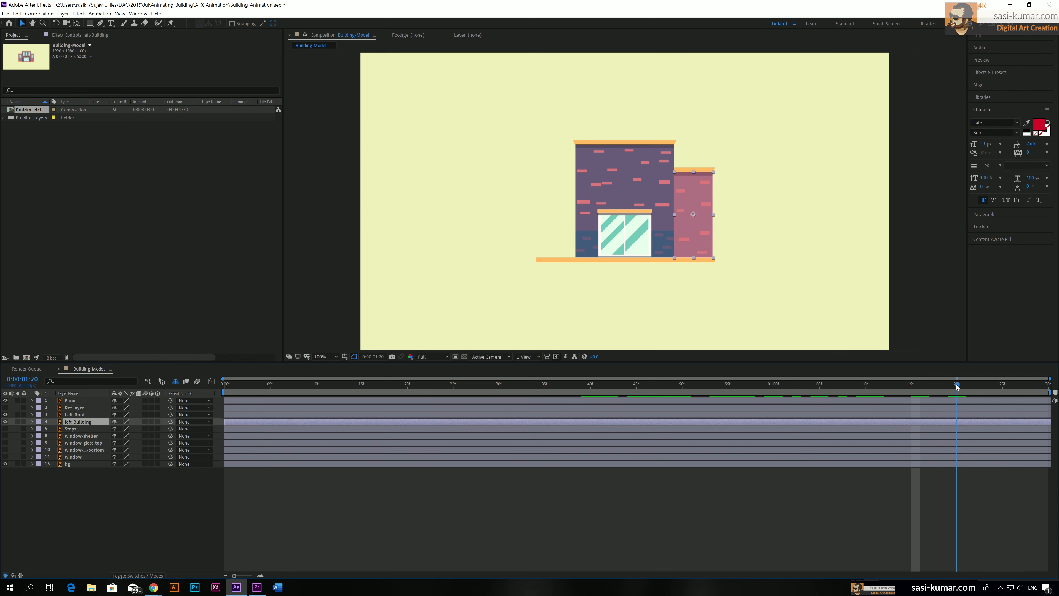
pyautogui.keyDown('ctrl'); pyautogui.click(74, 415); pyautogui.keyUp('ctrl')
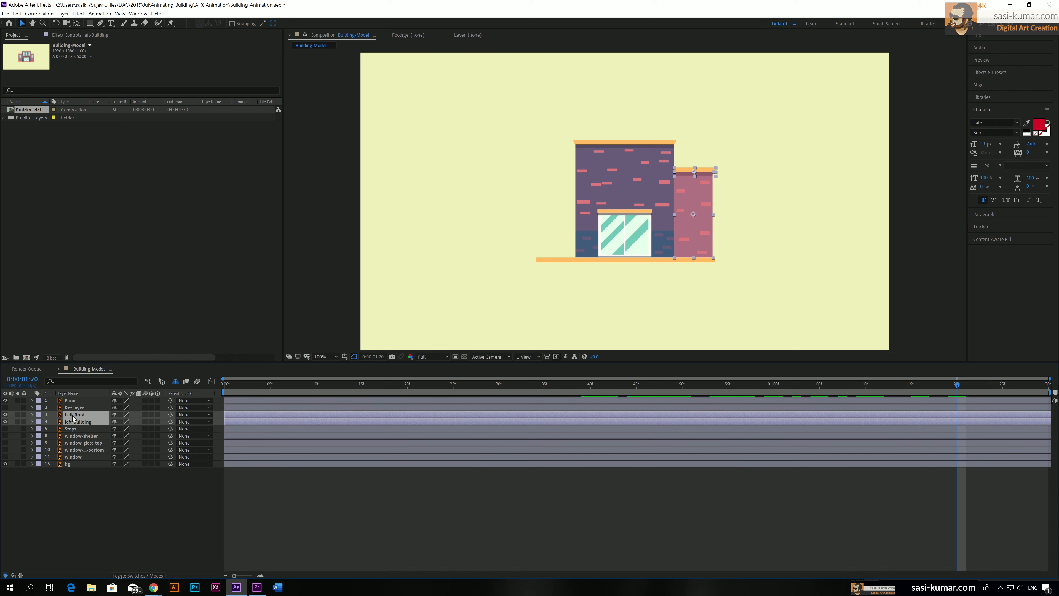
pyautogui.press('p')
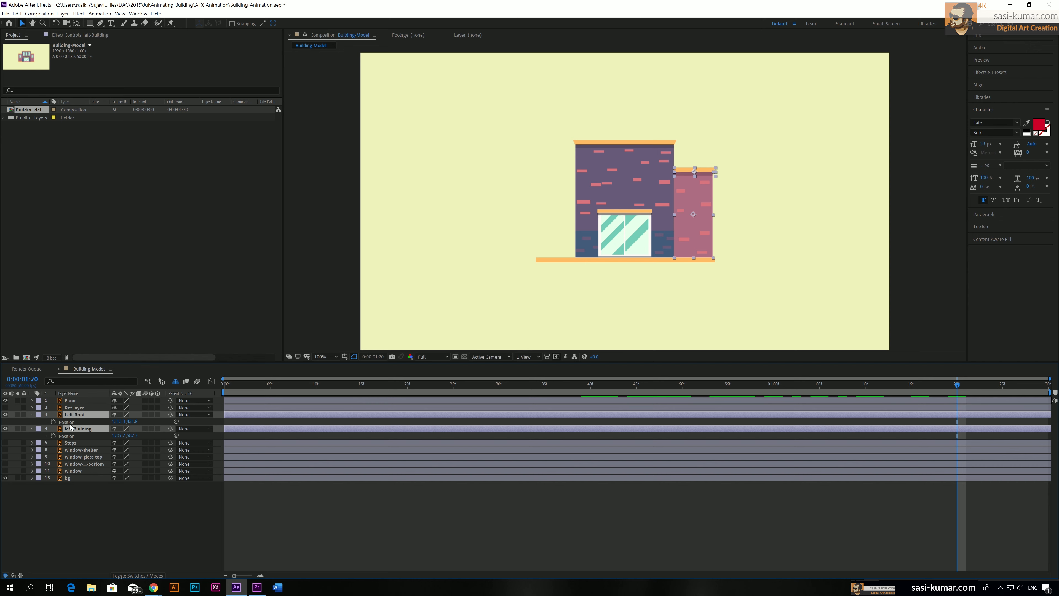
pyautogui.hotkey('alt', 'shift', 'p')
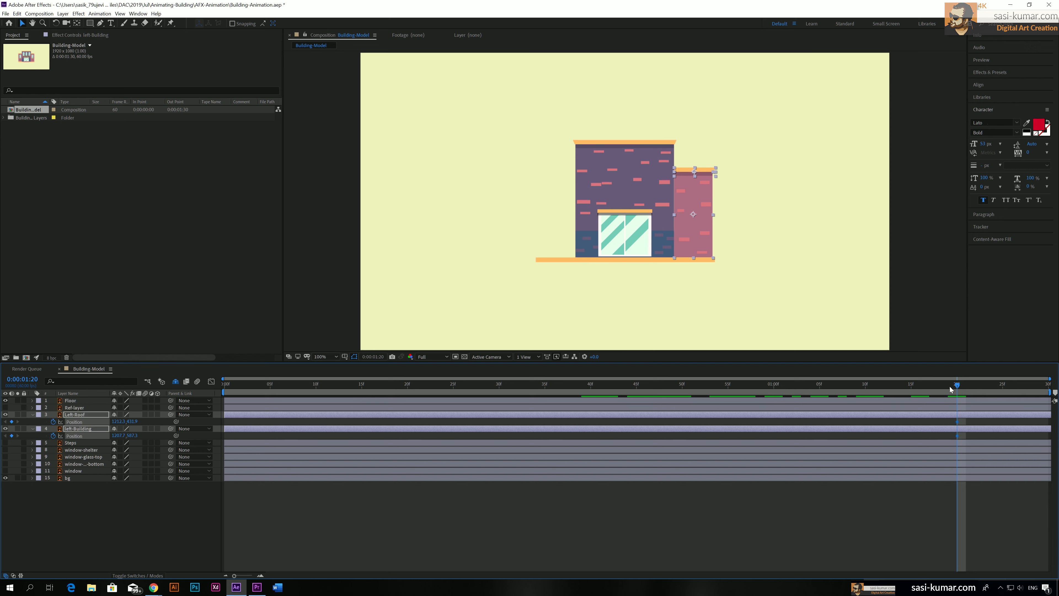
# At 0:00:00:18, lower left-Building and Left-Roof together below the frame, then move Left-Roof further down
pyautogui.moveTo(946, 385); pyautogui.dragTo(390, 395)
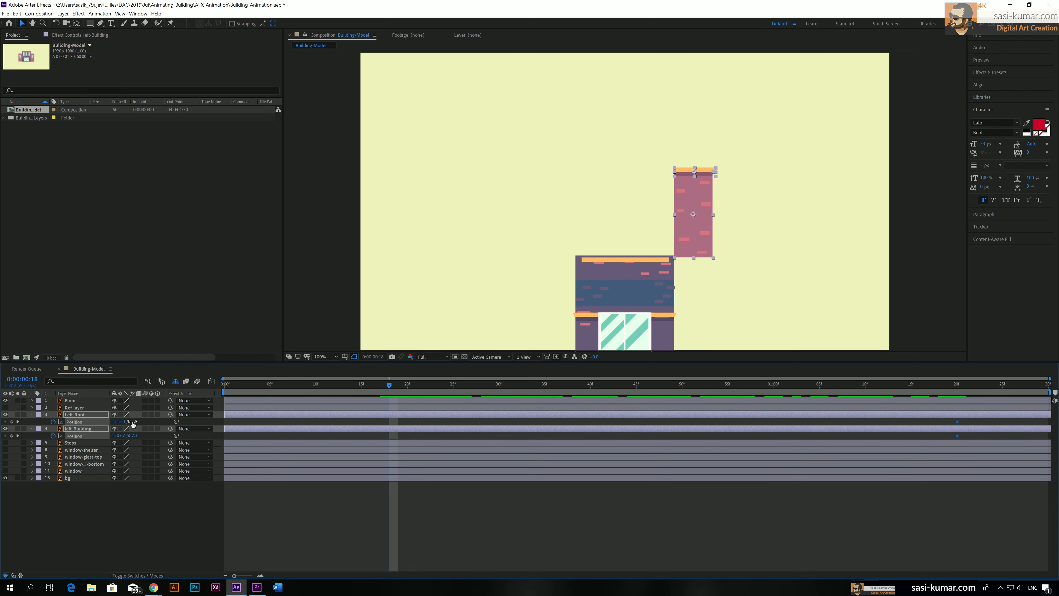
pyautogui.moveTo(133, 422); pyautogui.dragTo(109, 422)
pyautogui.moveTo(216, 396); pyautogui.dragTo(558, 352)
pyautogui.click(474, 556)
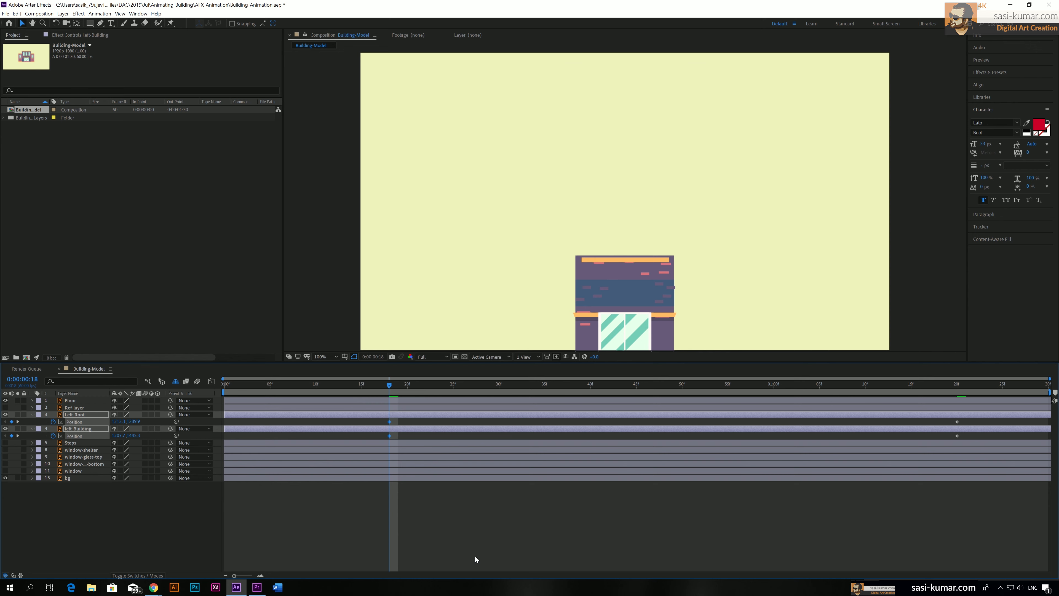
pyautogui.click(412, 415)
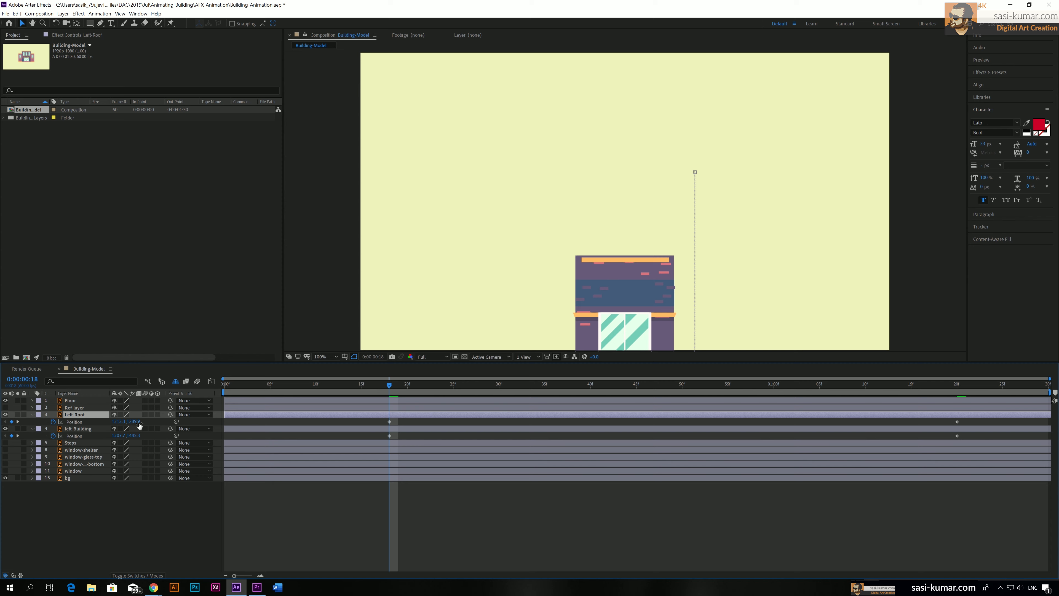
pyautogui.moveTo(139, 423); pyautogui.dragTo(158, 423)
pyautogui.moveTo(307, 417); pyautogui.dragTo(307, 418)
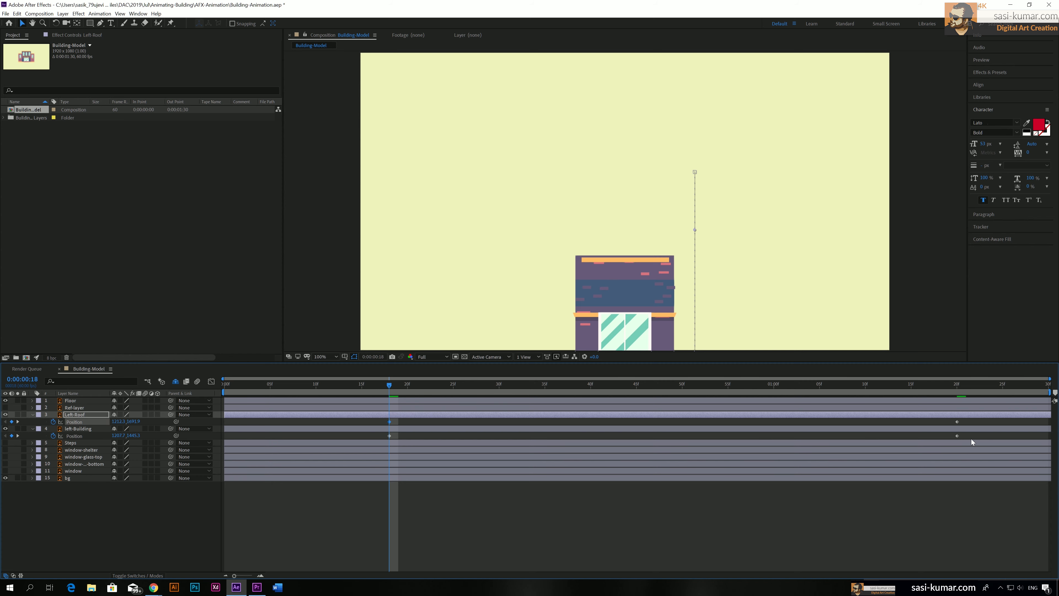
# Apply Easy Ease to all Left-Roof and left-Building Position keyframes and preview the motion
pyautogui.moveTo(971, 439); pyautogui.dragTo(379, 417)
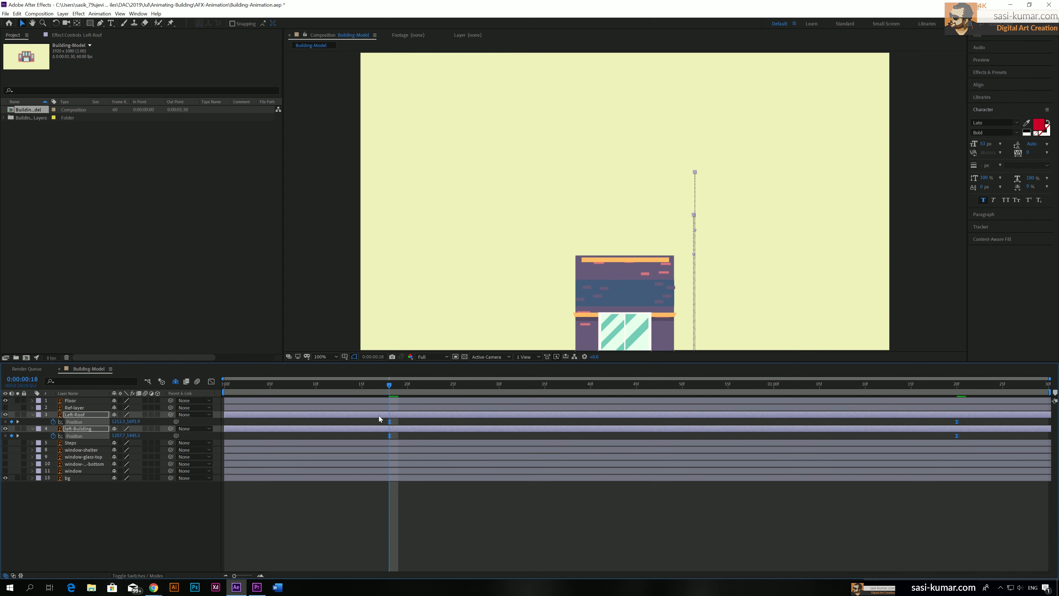
pyautogui.press('space')
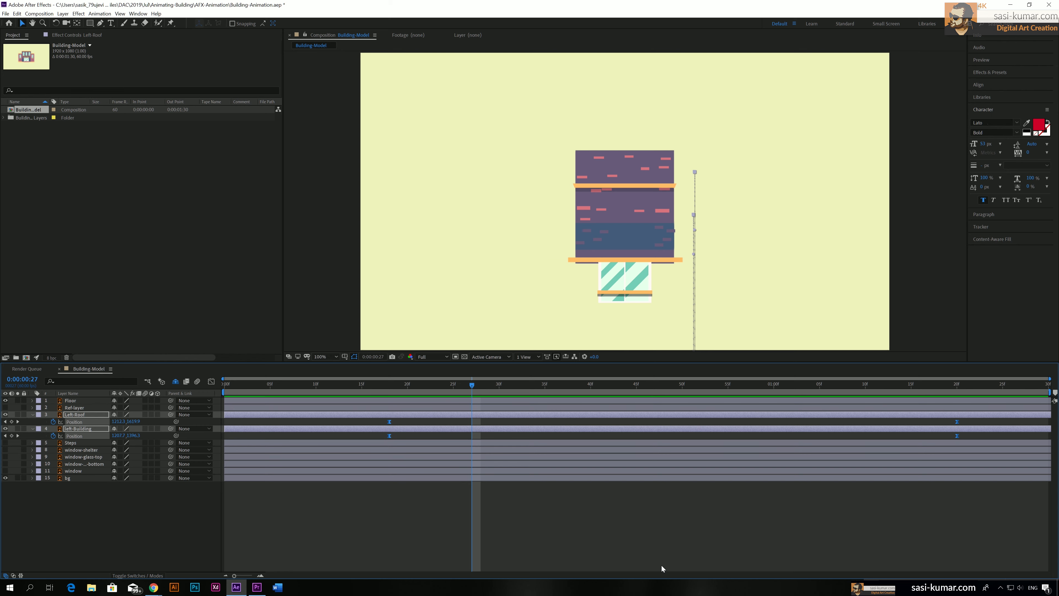
pyautogui.click(378, 382)
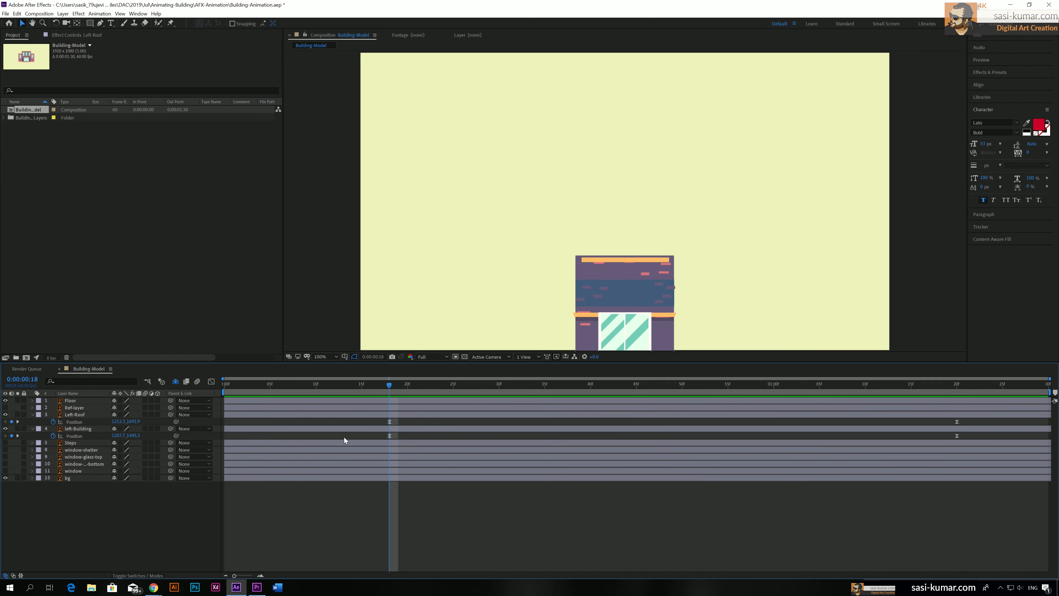
# Set the viewer magnification to 50% and lower the left-Building and Left-Roof start positions further at 0:00:00:18
pyautogui.click(325, 220)
pyautogui.press(',')
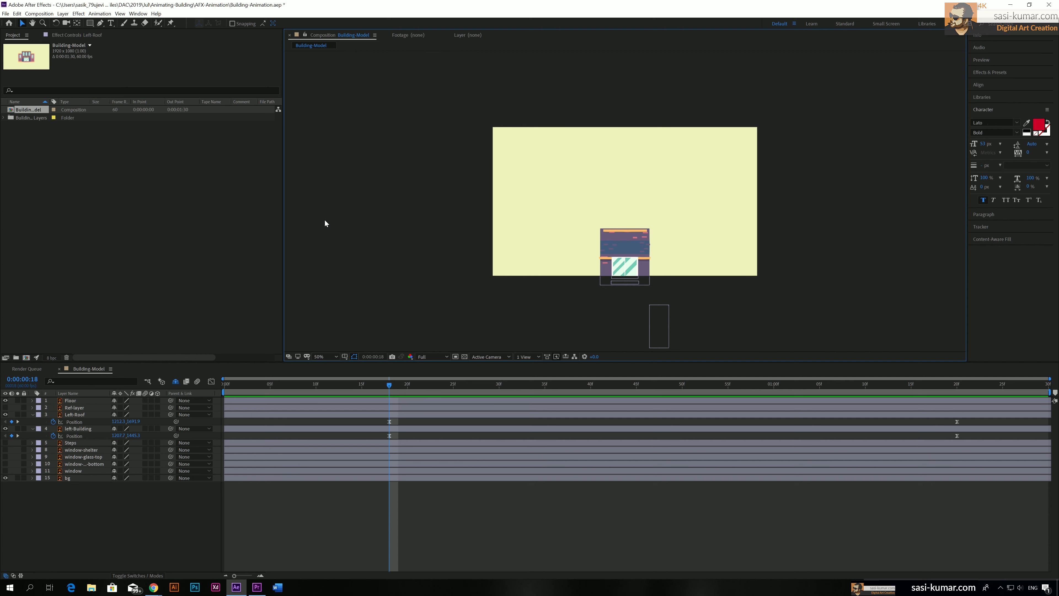
pyautogui.moveTo(134, 435); pyautogui.dragTo(247, 433)
pyautogui.moveTo(136, 422); pyautogui.dragTo(172, 419)
pyautogui.click(223, 414)
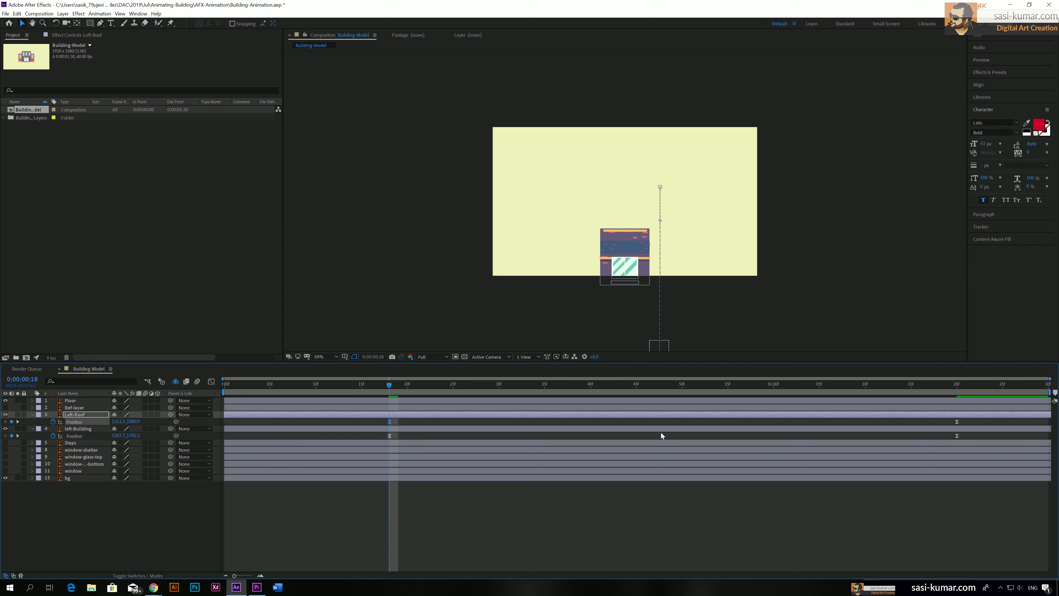
# Retime the Left-Roof and left-Building Position keyframes to start at 0:00:00:20 and end at 0:00:00:52, and preview the animation
pyautogui.moveTo(771, 388); pyautogui.dragTo(699, 396)
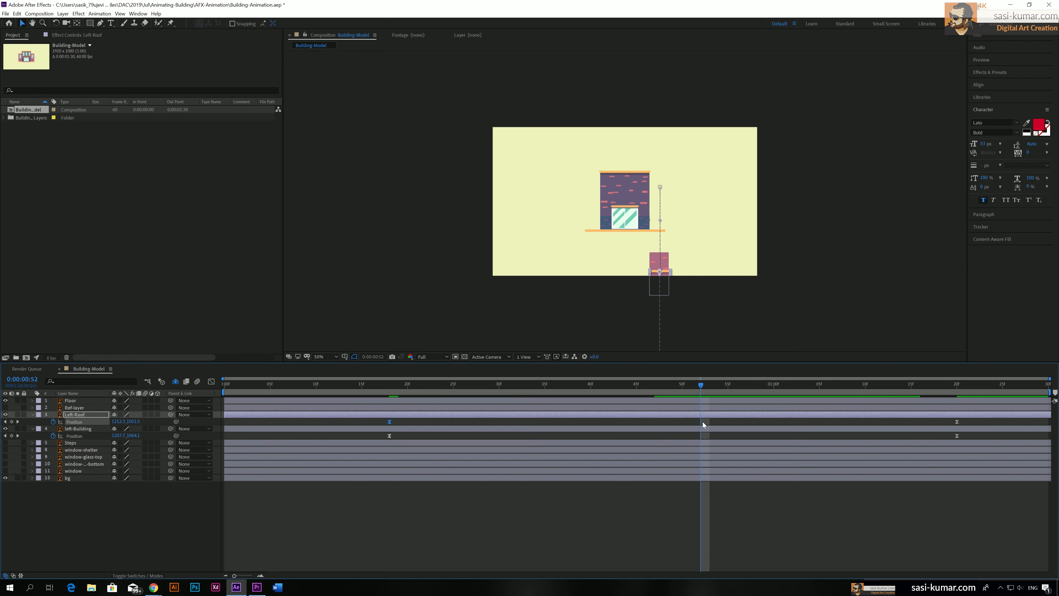
pyautogui.keyDown('shift'); pyautogui.click(389, 435); pyautogui.keyUp('shift')
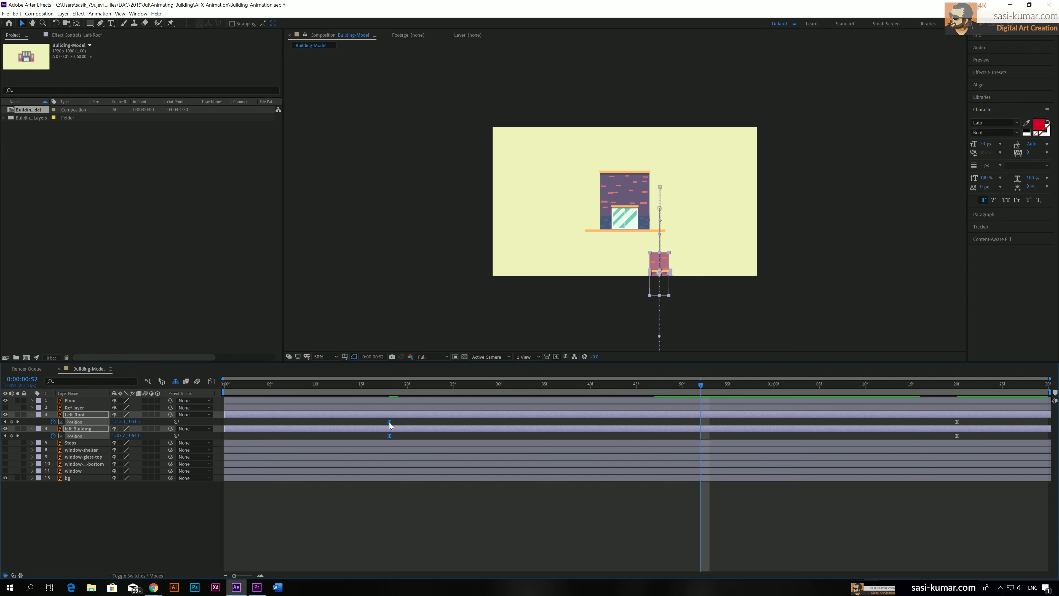
pyautogui.moveTo(389, 422); pyautogui.dragTo(431, 425)
pyautogui.moveTo(498, 428); pyautogui.dragTo(411, 428)
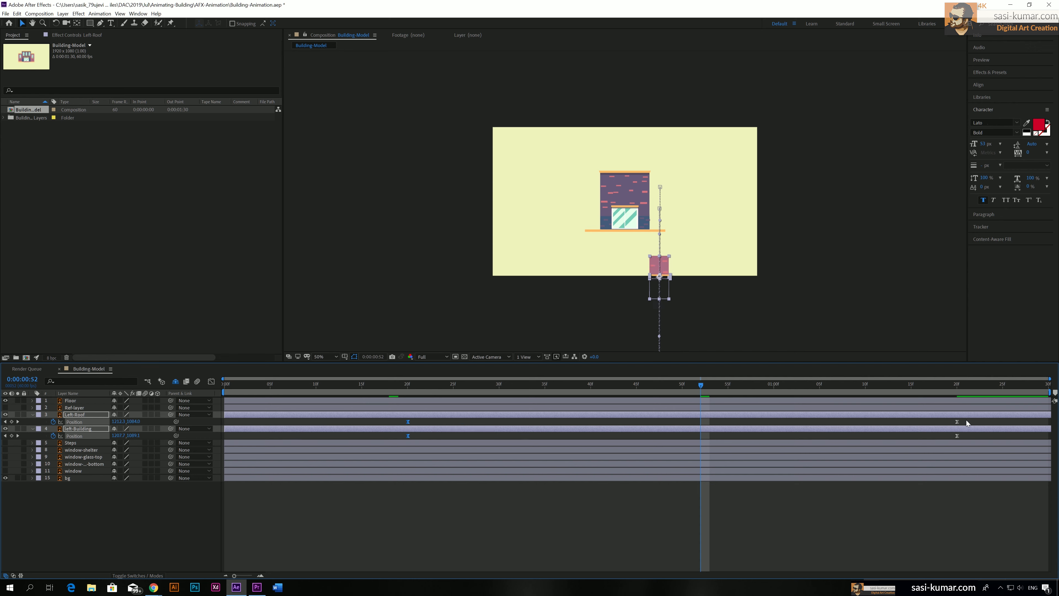
pyautogui.moveTo(966, 420); pyautogui.dragTo(702, 442)
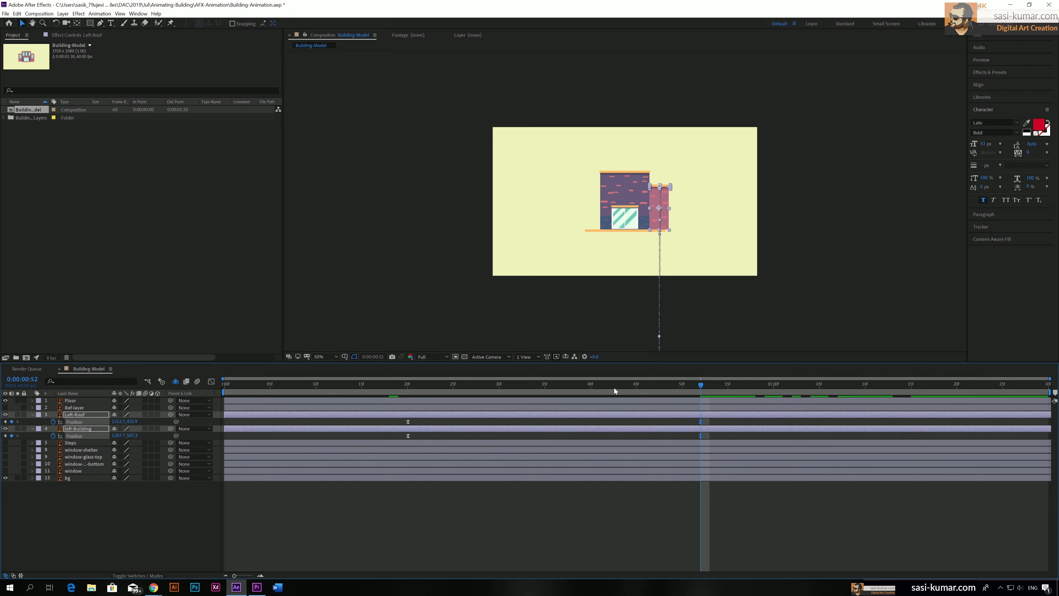
pyautogui.click(553, 386)
pyautogui.click(343, 389)
pyautogui.press('space')
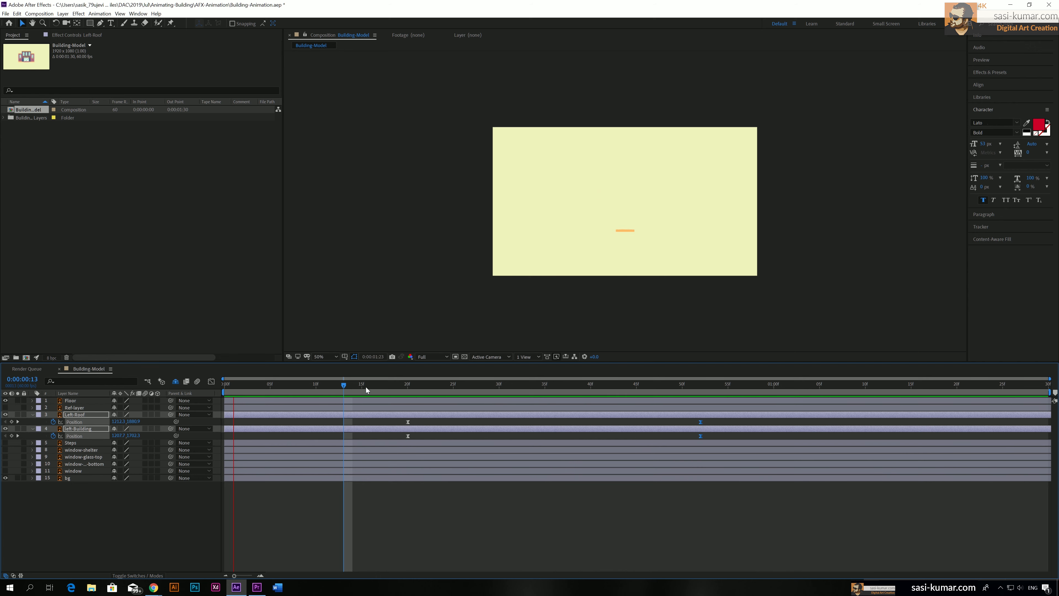
pyautogui.press('space')
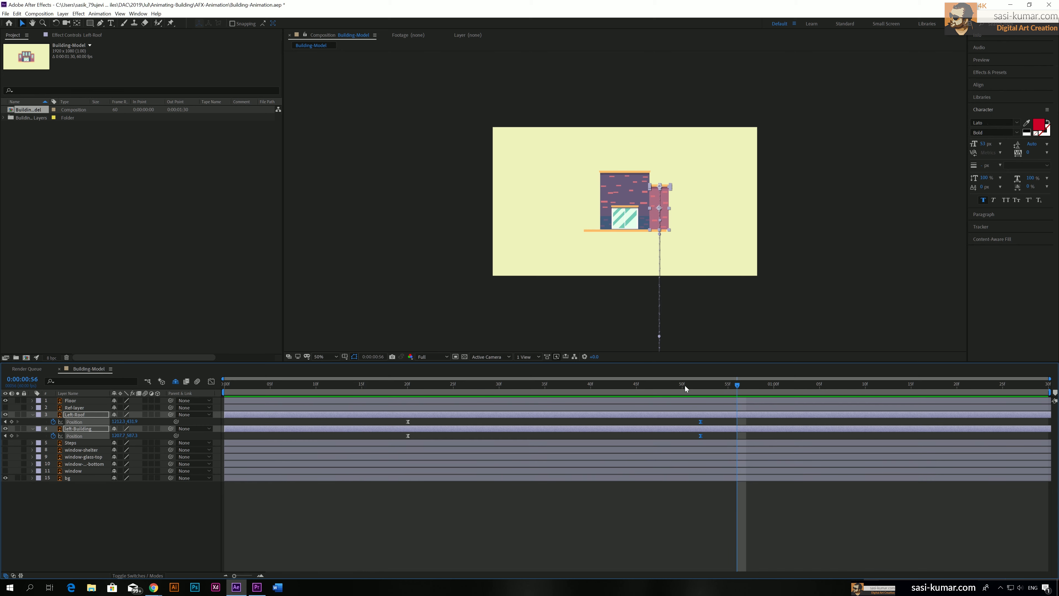
# At 0:00:00:47, raise Left-Roof and left-Building above their resting places to add overshoot Position keyframes
pyautogui.click(698, 383)
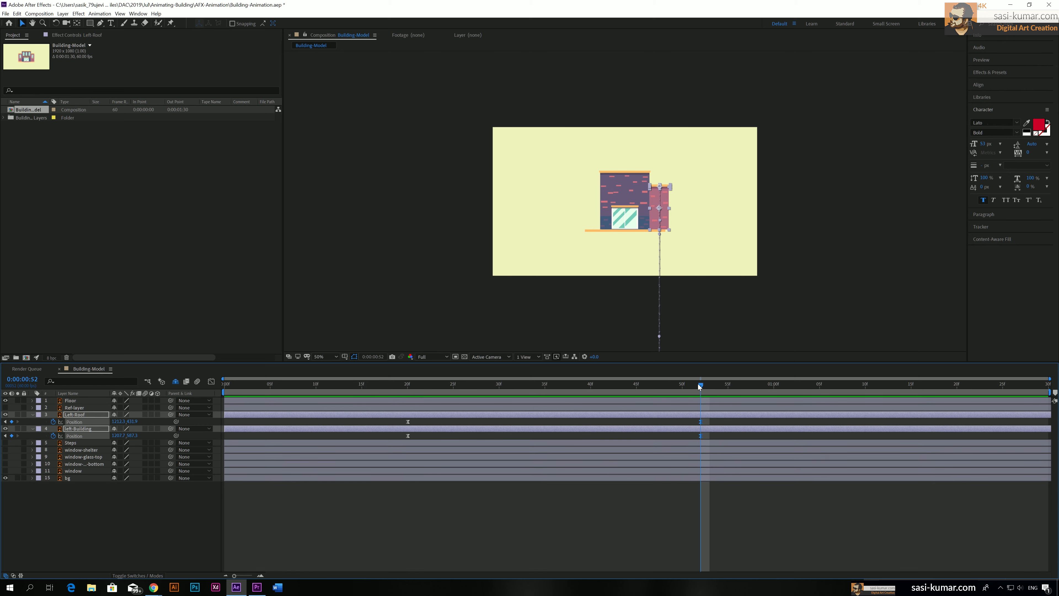
pyautogui.moveTo(685, 387); pyautogui.dragTo(655, 390)
pyautogui.click(794, 534)
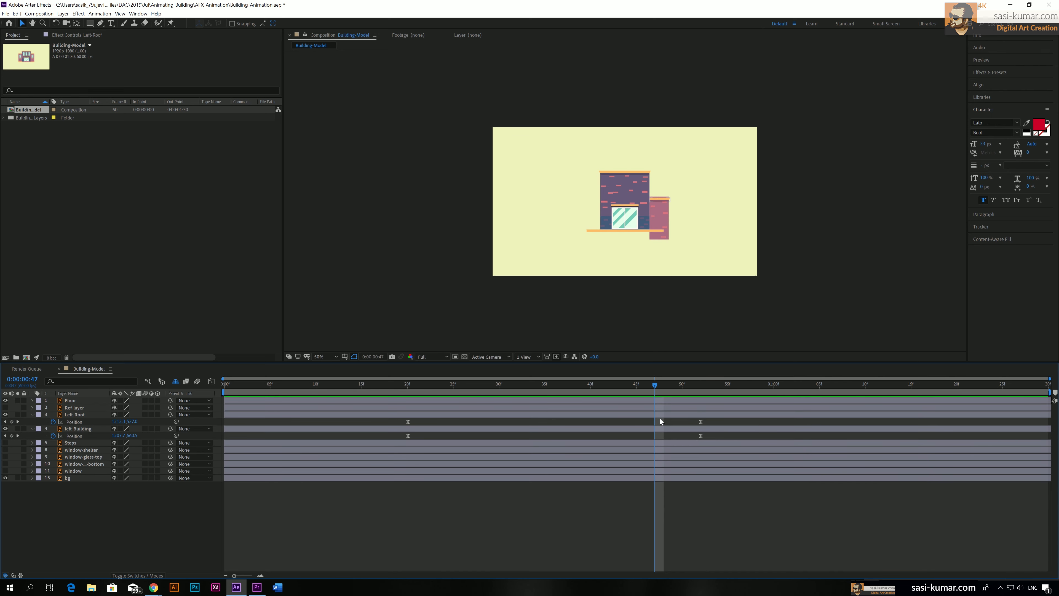
pyautogui.click(660, 416)
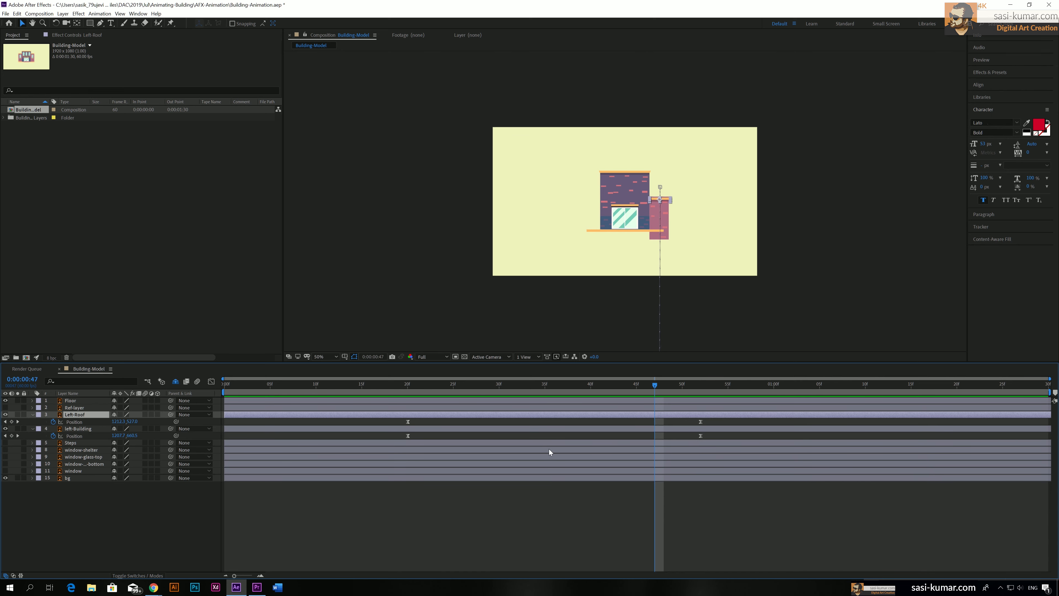
pyautogui.moveTo(132, 421); pyautogui.dragTo(66, 428)
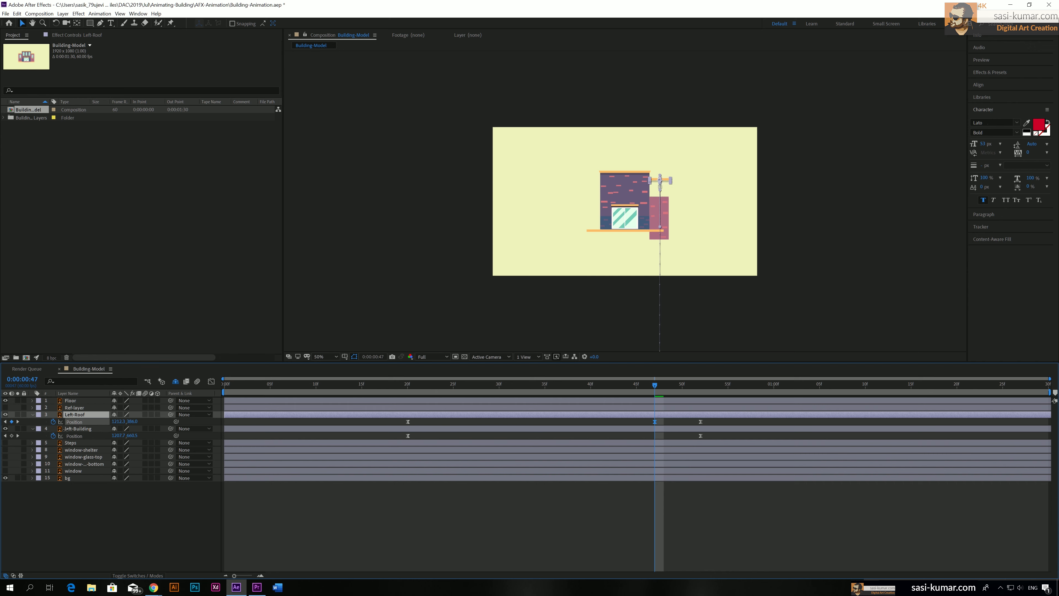
pyautogui.click(515, 430)
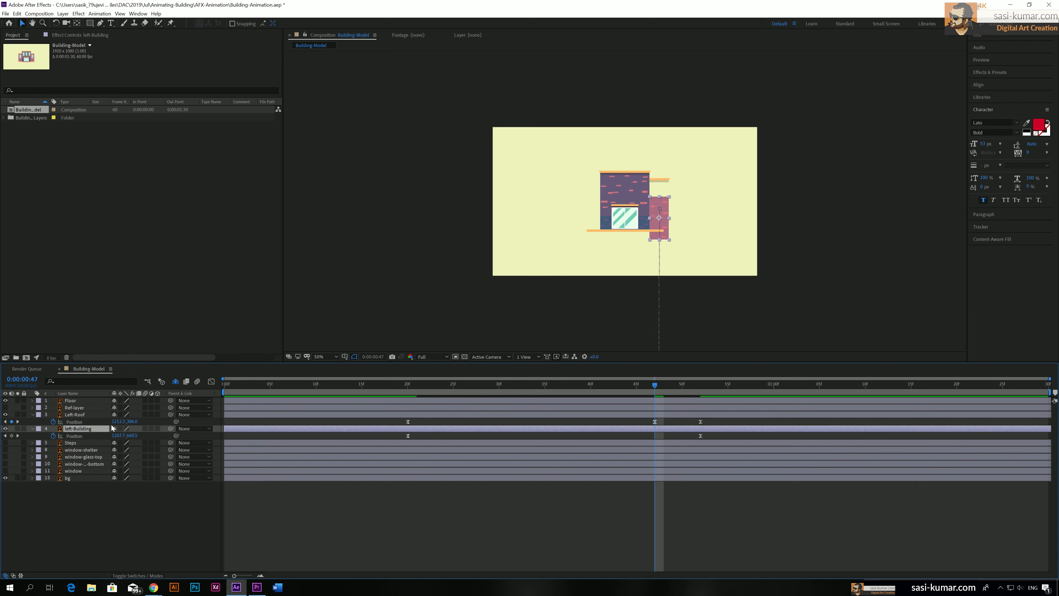
pyautogui.moveTo(131, 435); pyautogui.dragTo(92, 437)
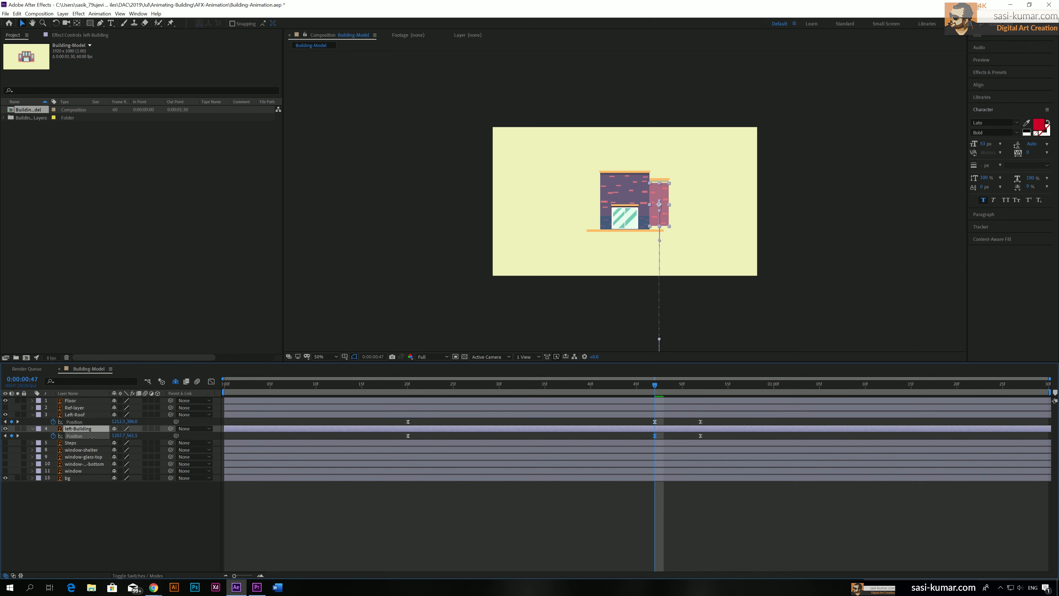
# Raise the Left-Roof overshoot position further above left-Building at 0:00:00:47 and preview the animation
pyautogui.click(663, 413)
pyautogui.moveTo(132, 421); pyautogui.dragTo(107, 422)
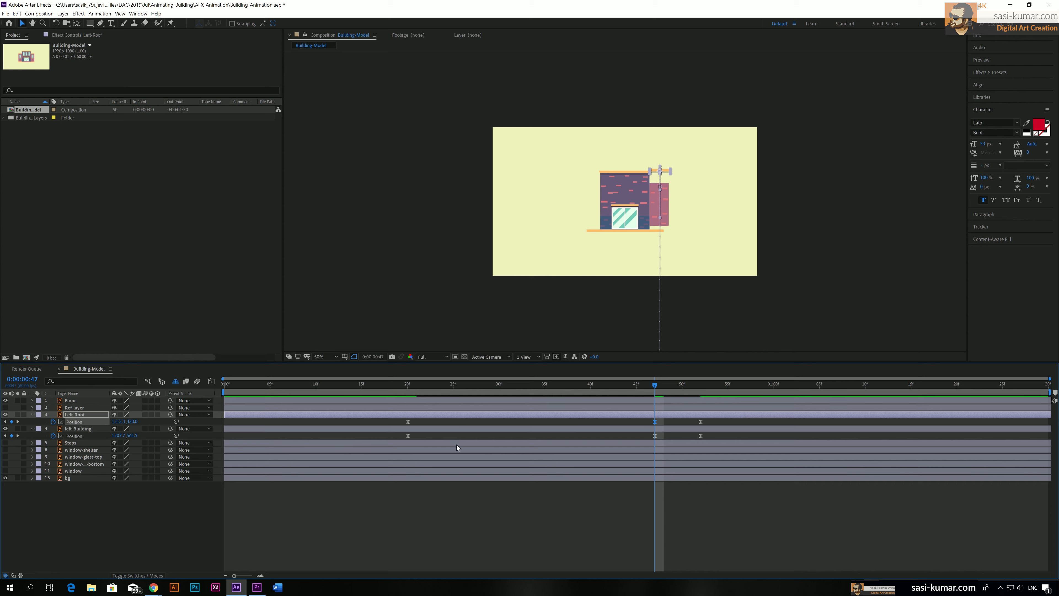
pyautogui.click(396, 385)
pyautogui.press('space')
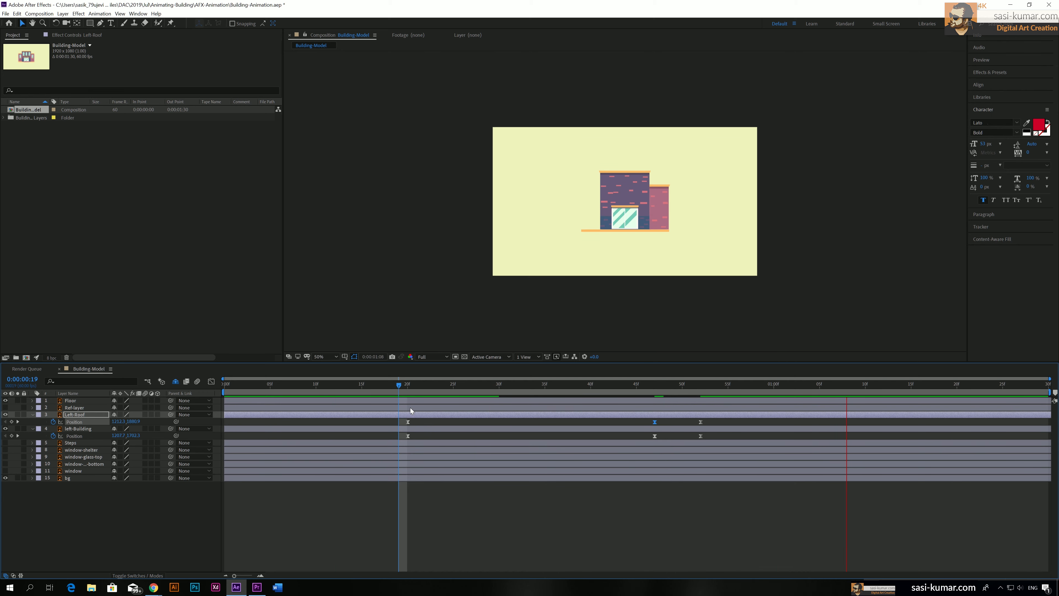
# Shift all Left-Roof Position keyframes five frames later, starting at 0:00:00:25, and preview the delayed roof motion
pyautogui.click(736, 540)
pyautogui.moveTo(711, 425); pyautogui.dragTo(457, 425)
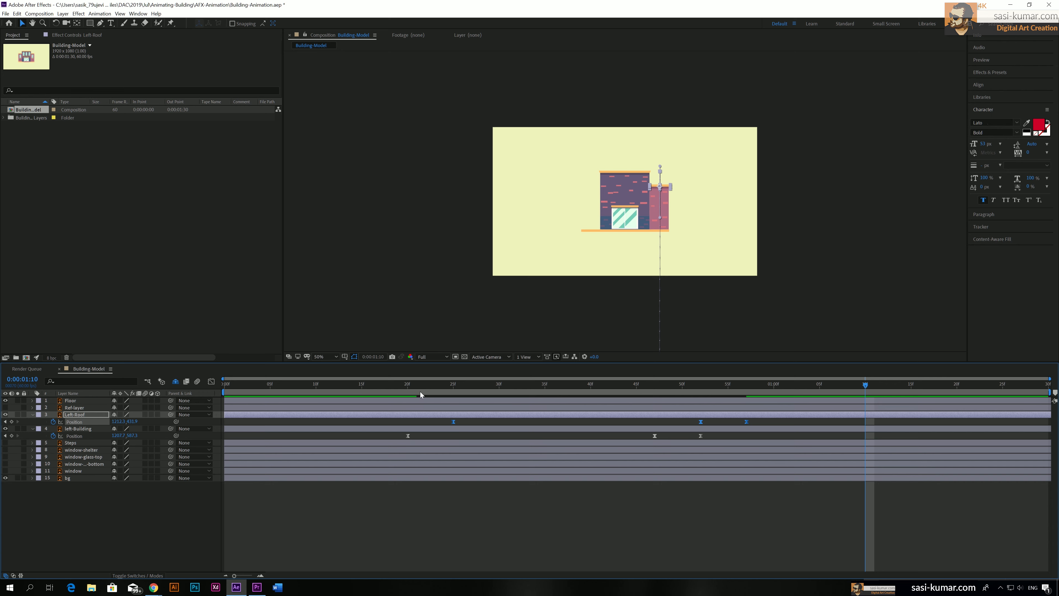
pyautogui.click(391, 384)
pyautogui.press('space')
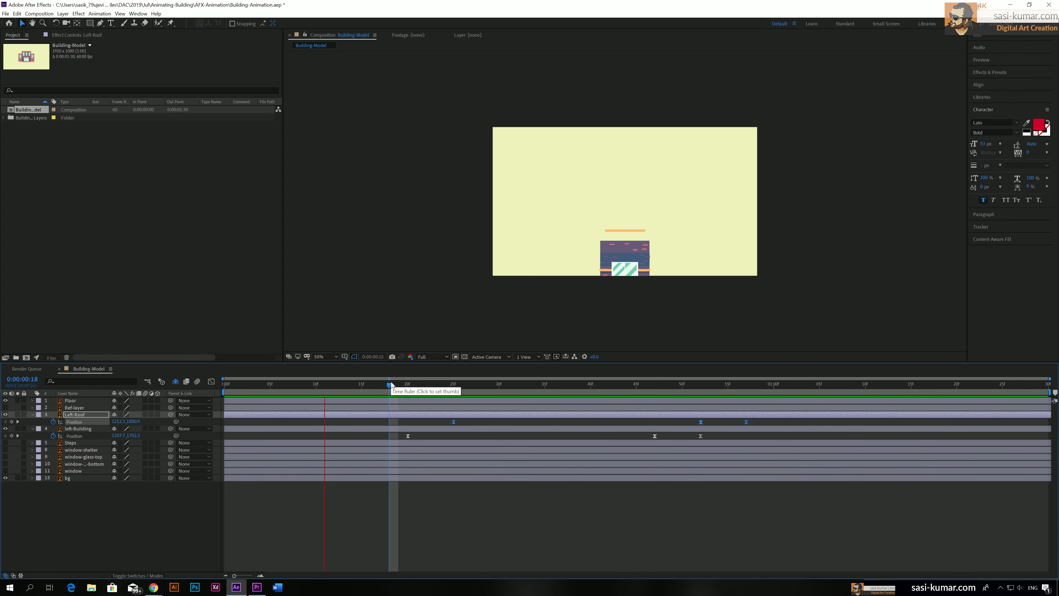
pyautogui.press('space')
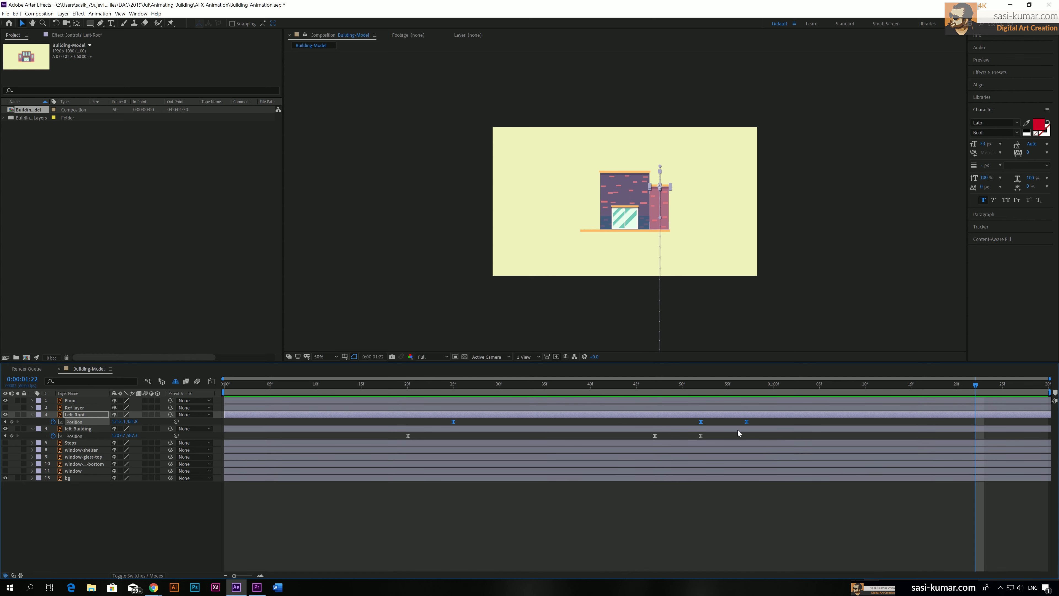
# Shift all Left-Roof and left-Building Position keyframes two frames earlier, starting at 0:00:00:23 and 0:00:00:18, and preview the animation
pyautogui.moveTo(718, 444); pyautogui.dragTo(387, 434)
pyautogui.click(378, 384)
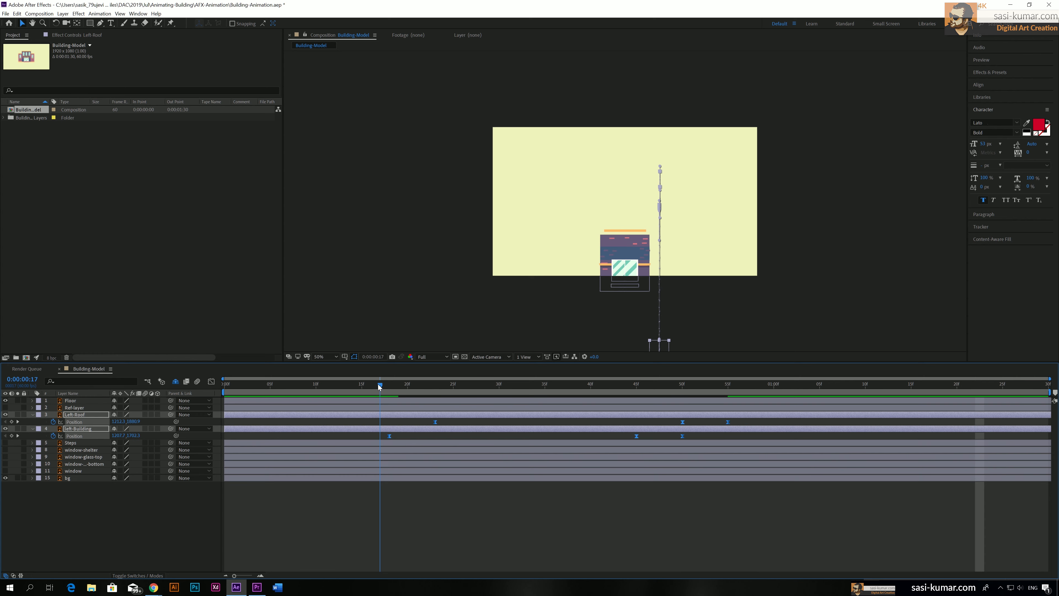
pyautogui.press('space')
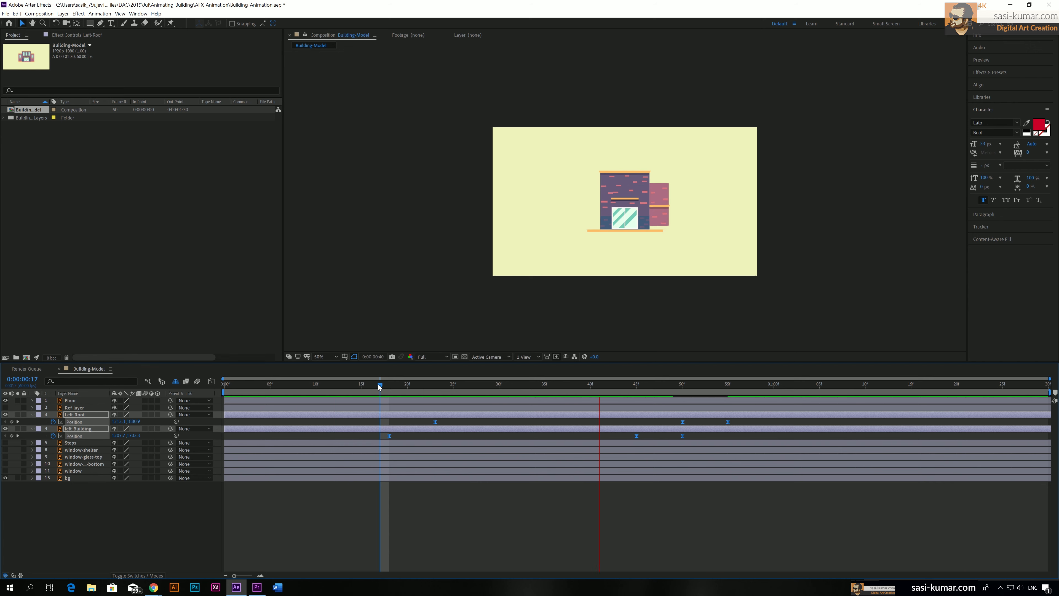
pyautogui.press('space')
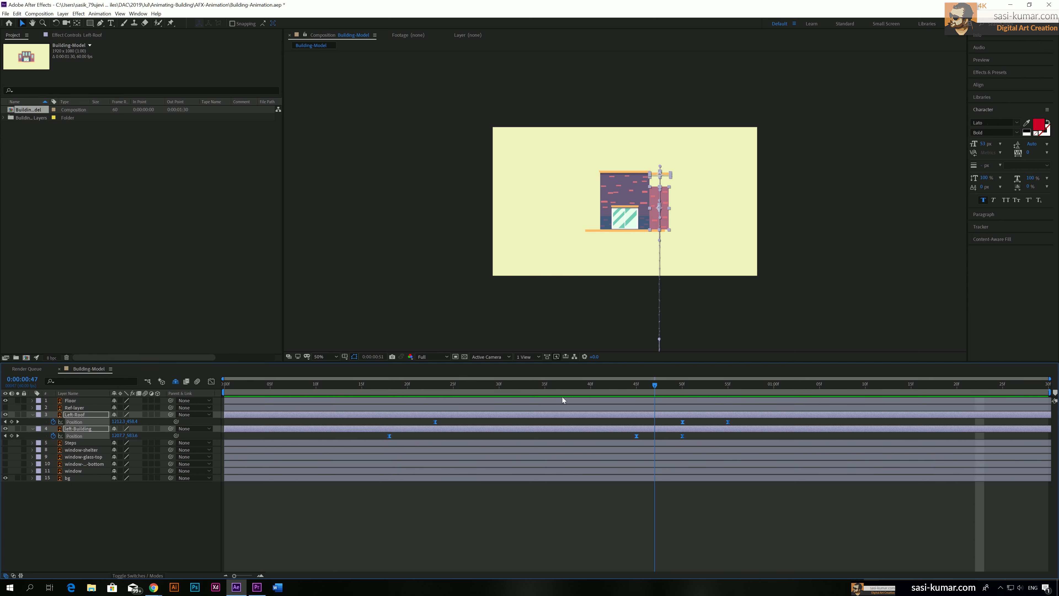
pyautogui.moveTo(562, 400); pyautogui.dragTo(727, 408)
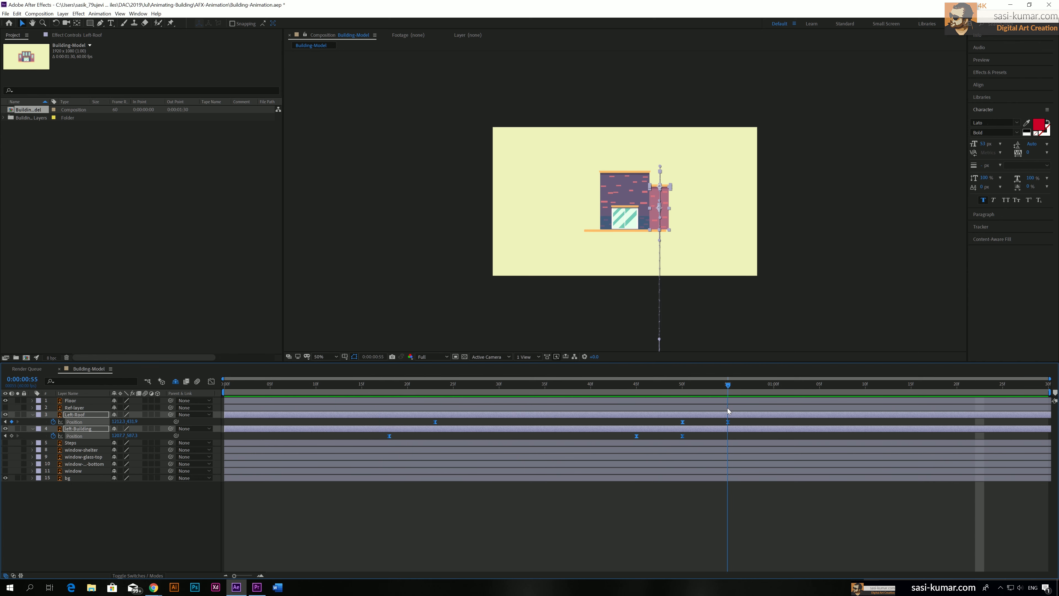
pyautogui.click(666, 529)
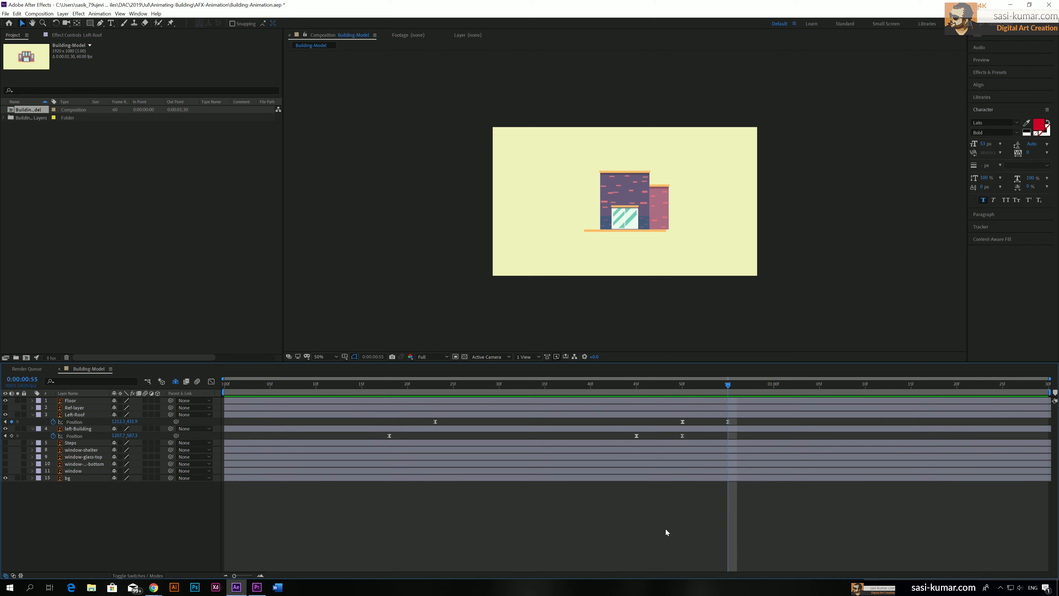
# Pre-compose Left-Roof and left-Building with all attributes moved into the new composition, and preview the animation from the start
pyautogui.click(34, 429)
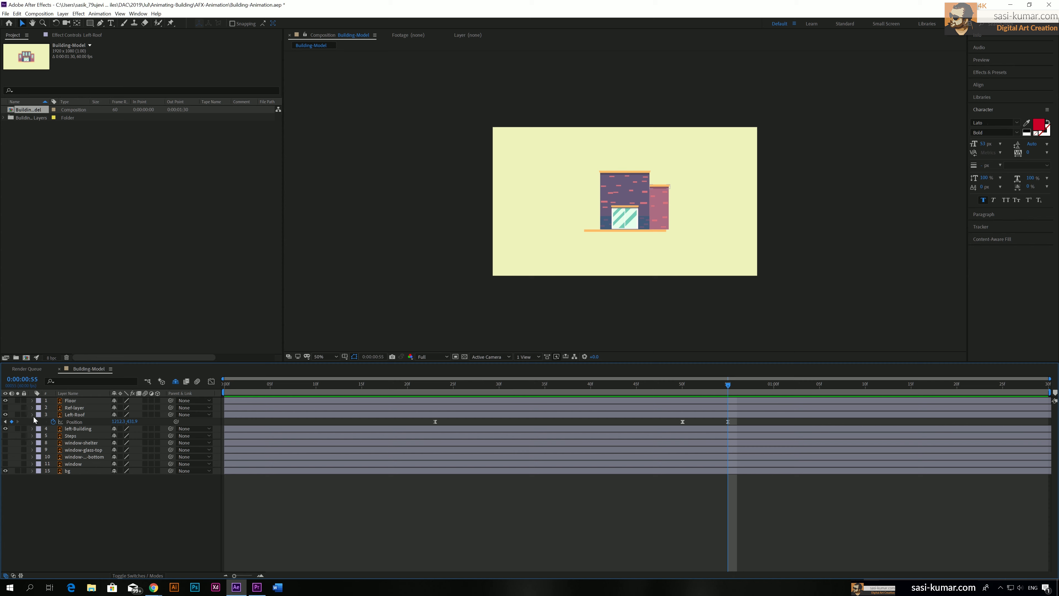
pyautogui.click(33, 415)
pyautogui.click(84, 422)
pyautogui.press('pageup')
pyautogui.press('pageup')
pyautogui.keyDown('shift'); pyautogui.click(251, 414); pyautogui.keyUp('shift')
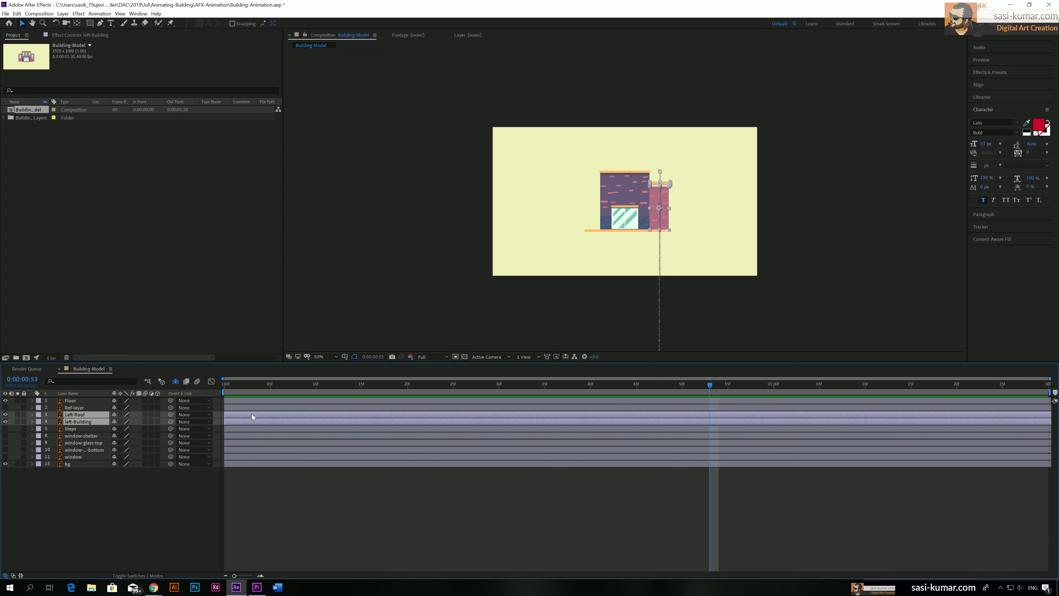
pyautogui.rightClick(251, 414)
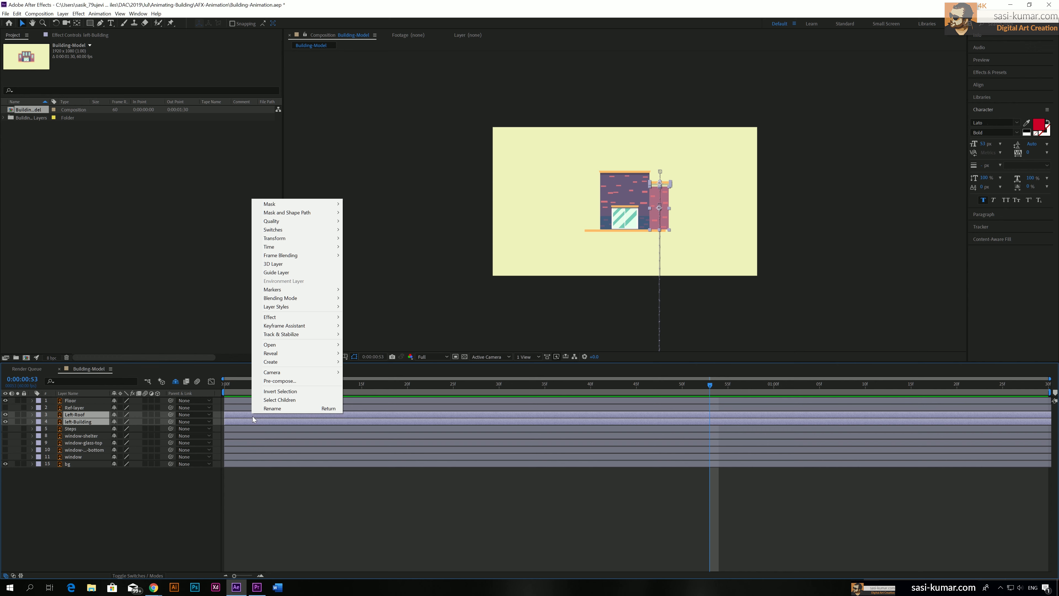
pyautogui.click(291, 382)
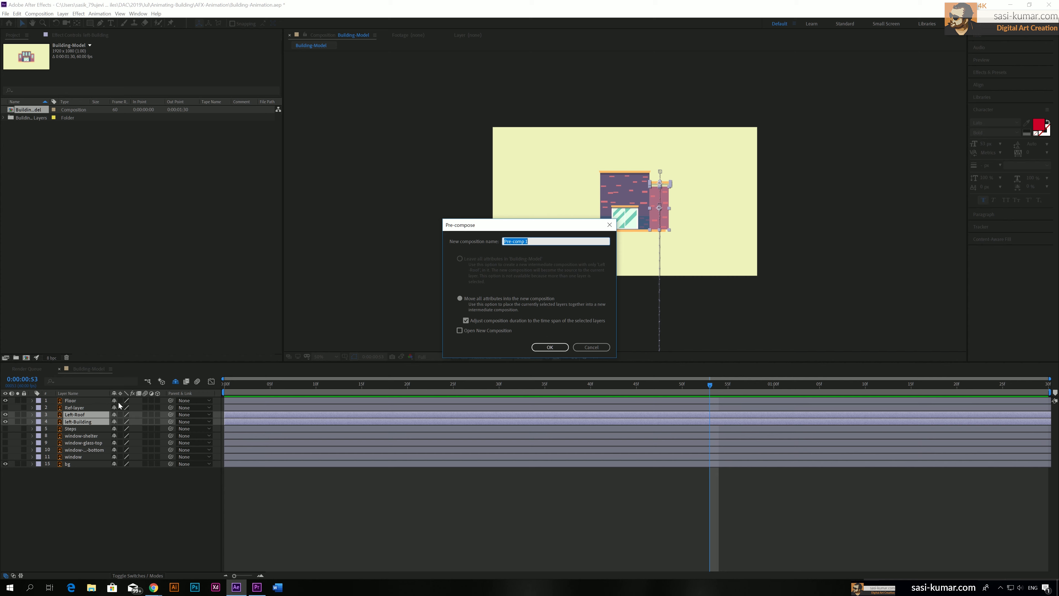
pyautogui.click(557, 348)
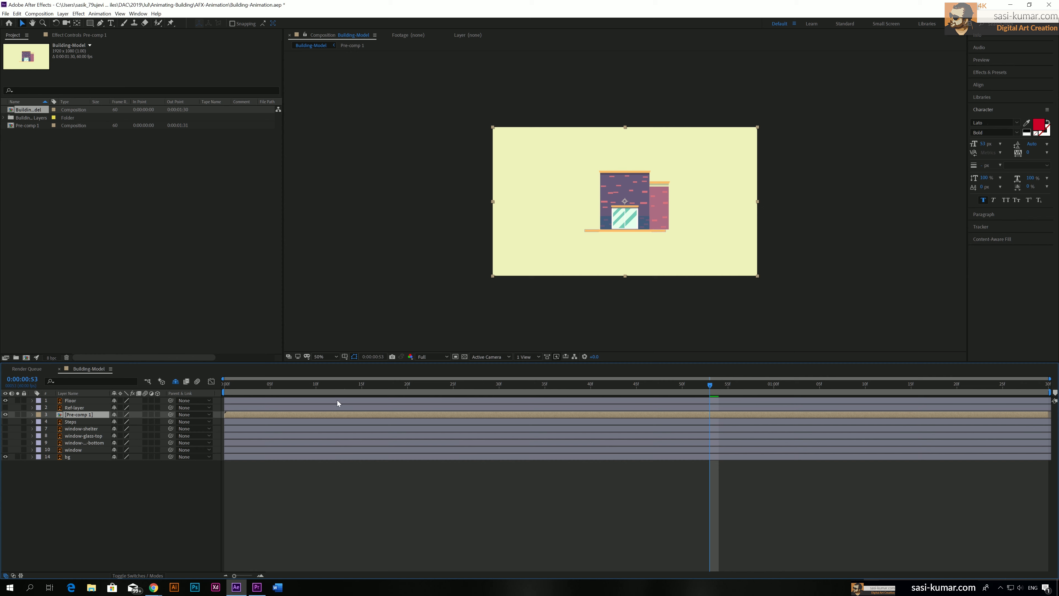
pyautogui.moveTo(411, 393); pyautogui.dragTo(216, 389)
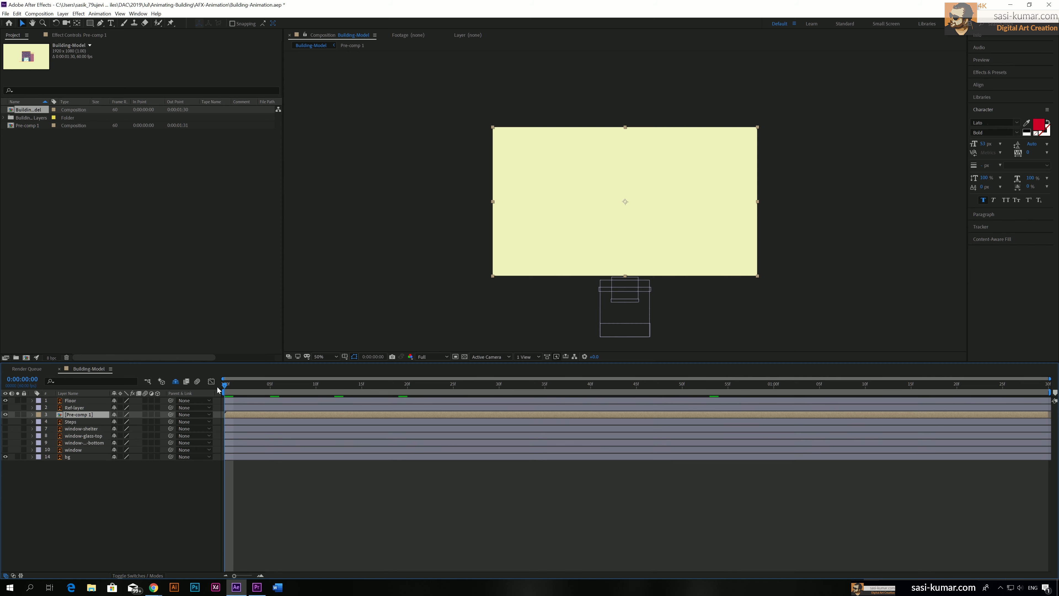
pyautogui.press('space')
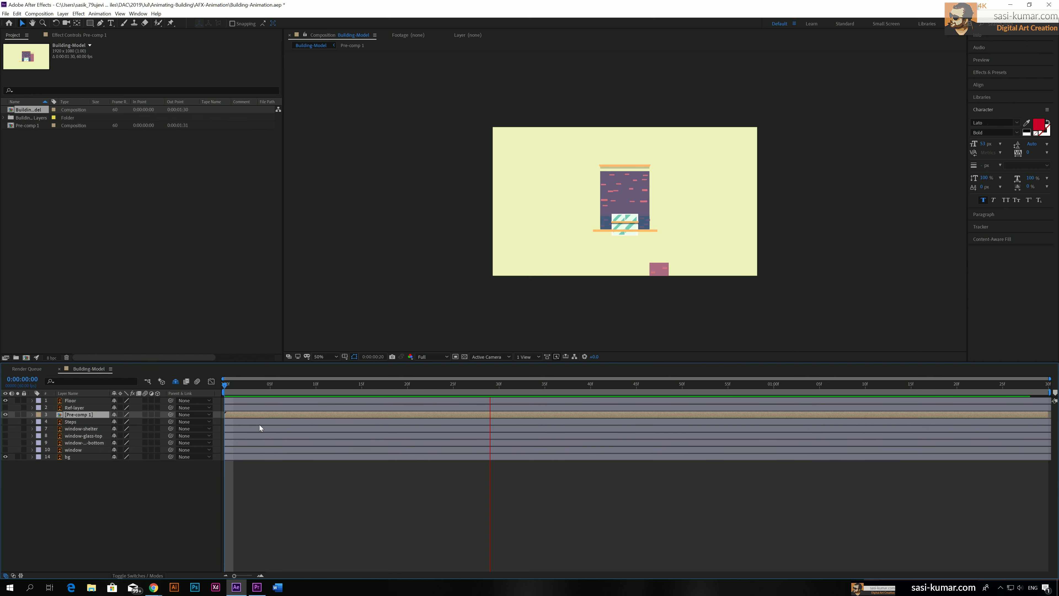
pyautogui.press('space')
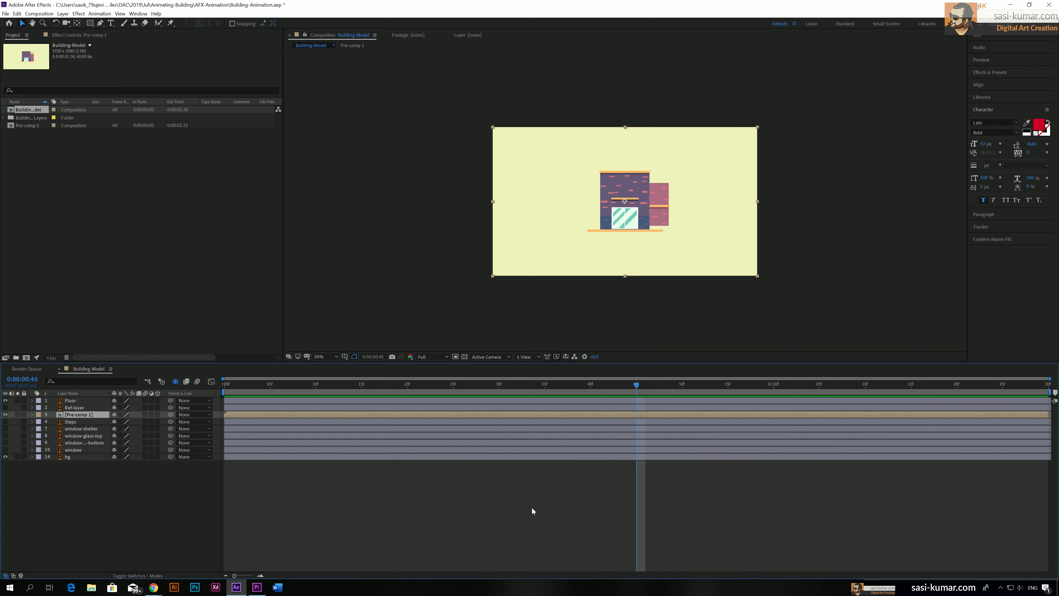
# Rename the pre-composition holding the left building parts as sides
pyautogui.click(531, 506)
pyautogui.click(517, 415)
pyautogui.click(28, 126)
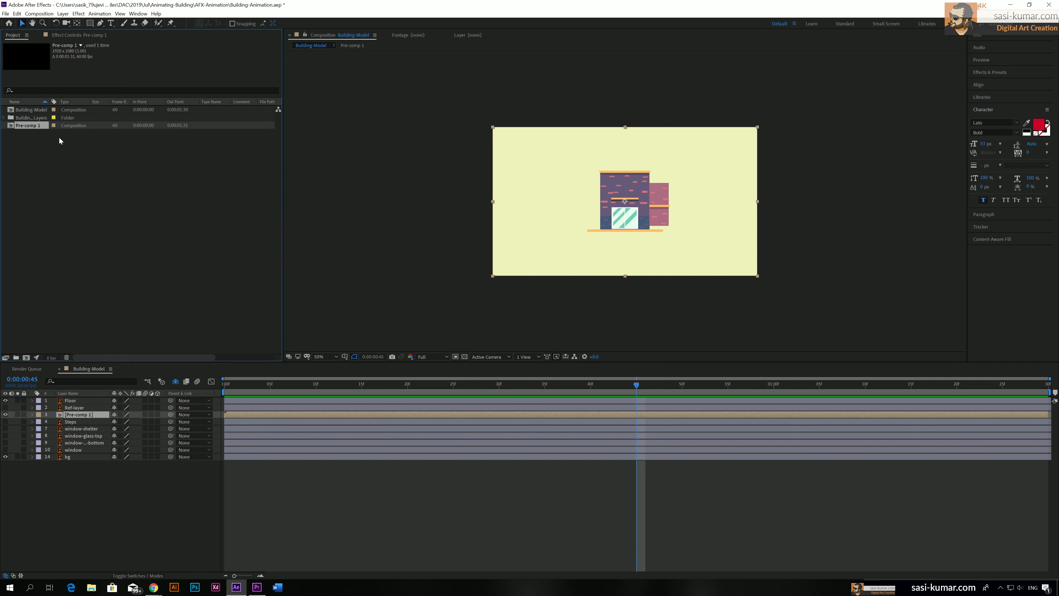
pyautogui.rightClick(27, 126)
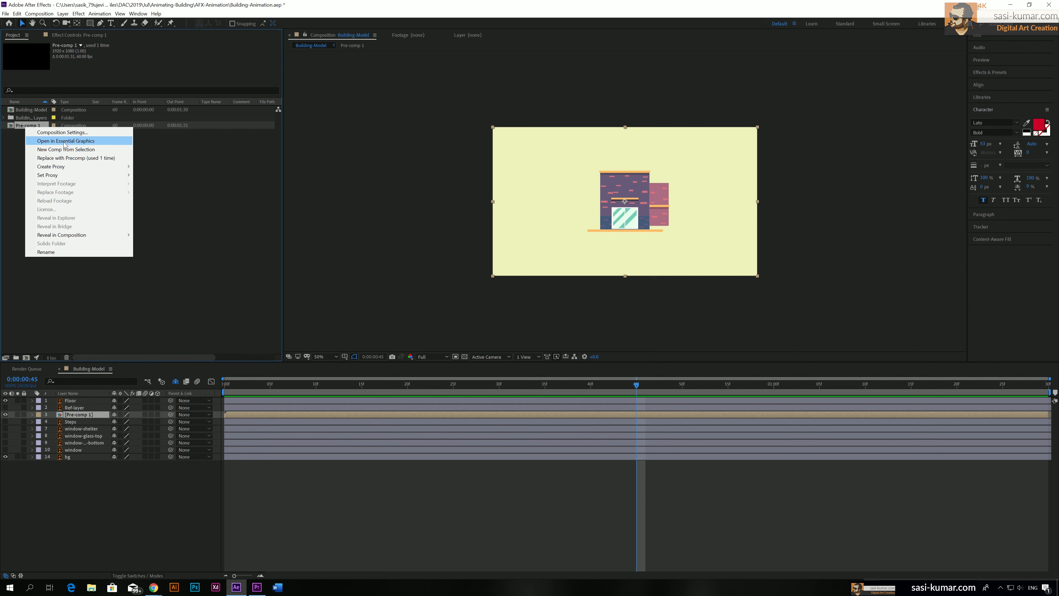
pyautogui.click(57, 253)
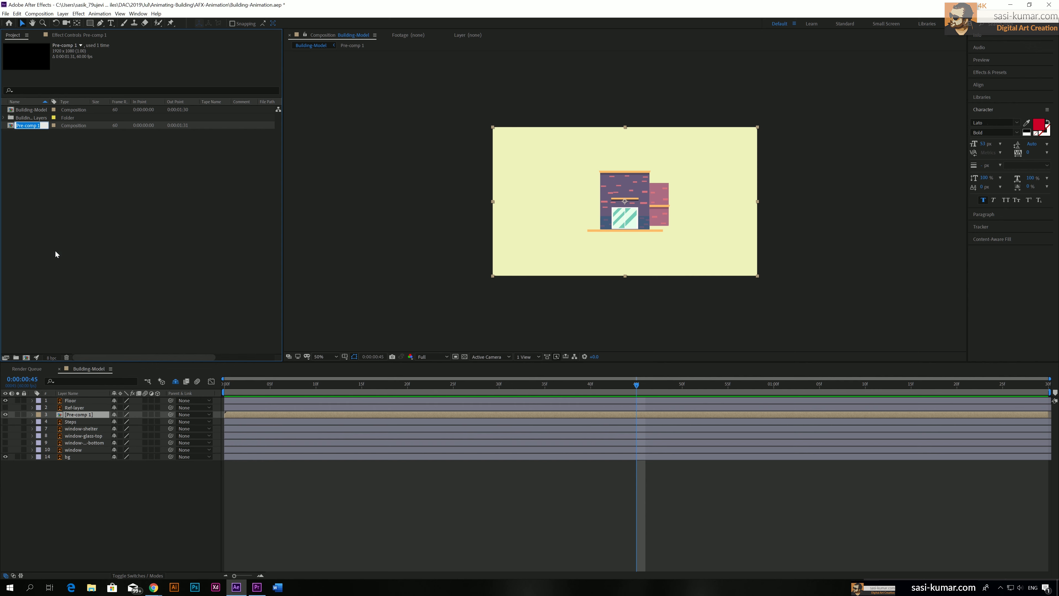
pyautogui.write('sides')
pyautogui.press('Return')
pyautogui.click(484, 502)
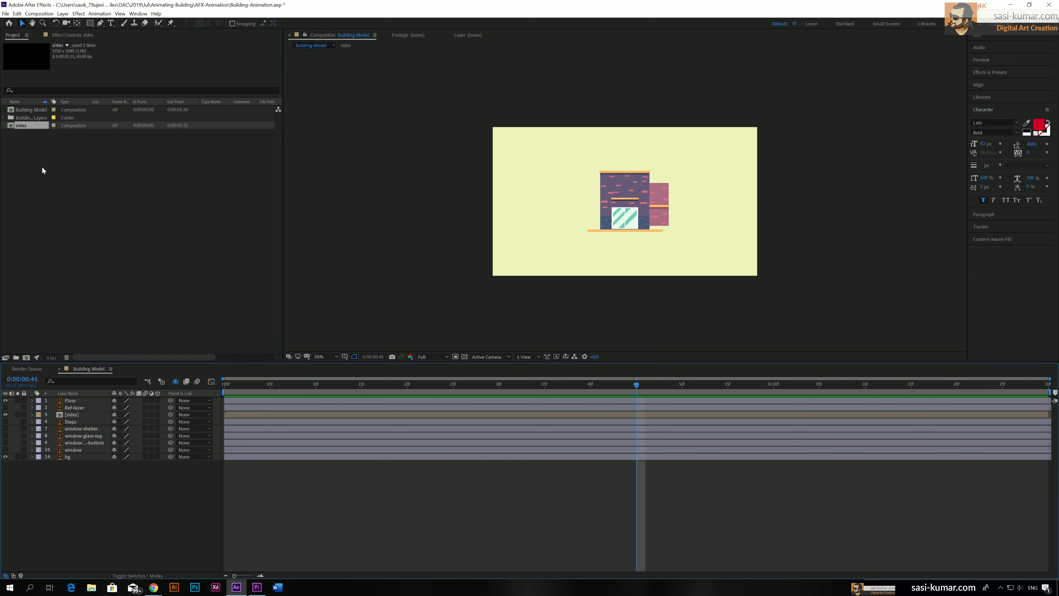
# Add a second instance of the sides composition above the existing sides layer and go to 0:00:00:49
pyautogui.moveTo(20, 129); pyautogui.dragTo(199, 414)
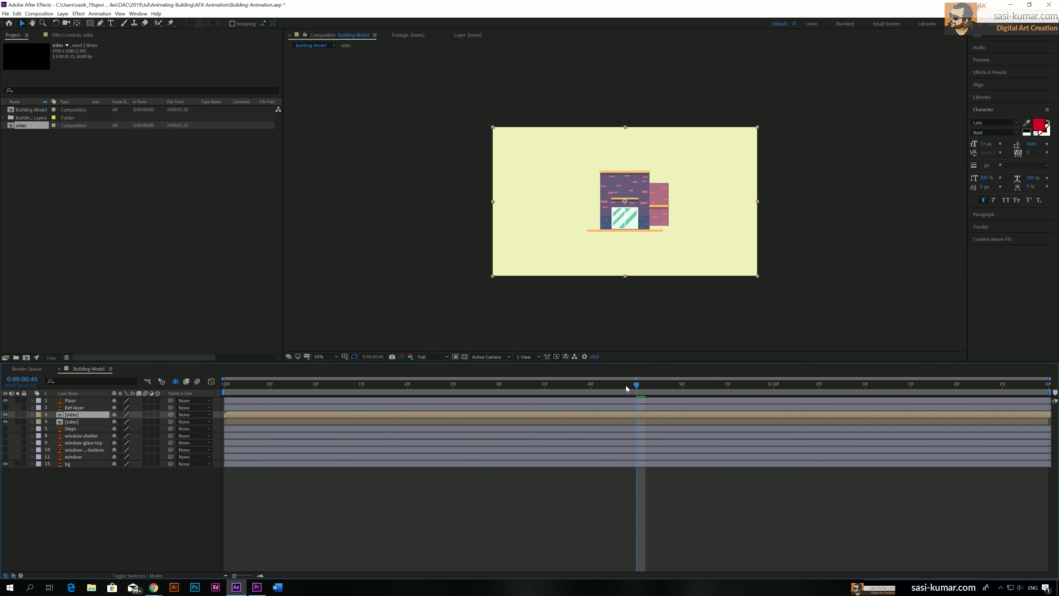
pyautogui.moveTo(627, 388); pyautogui.dragTo(723, 379)
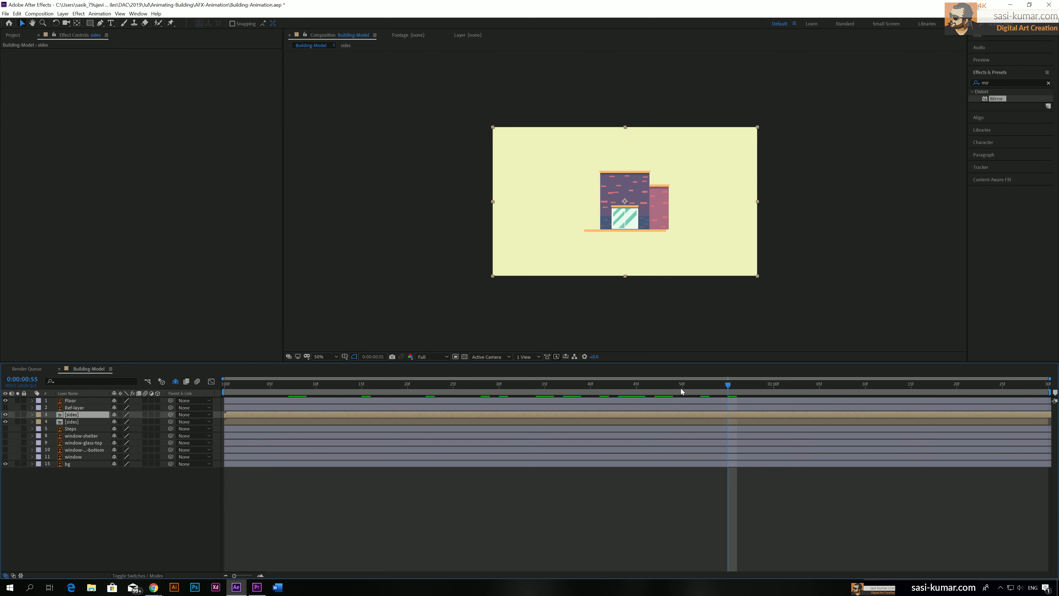
pyautogui.moveTo(681, 390)
pyautogui.mouseDown()
pyautogui.moveTo(620, 387)
pyautogui.moveTo(709, 393)
pyautogui.moveTo(616, 397)
pyautogui.moveTo(671, 392)
pyautogui.mouseUp()
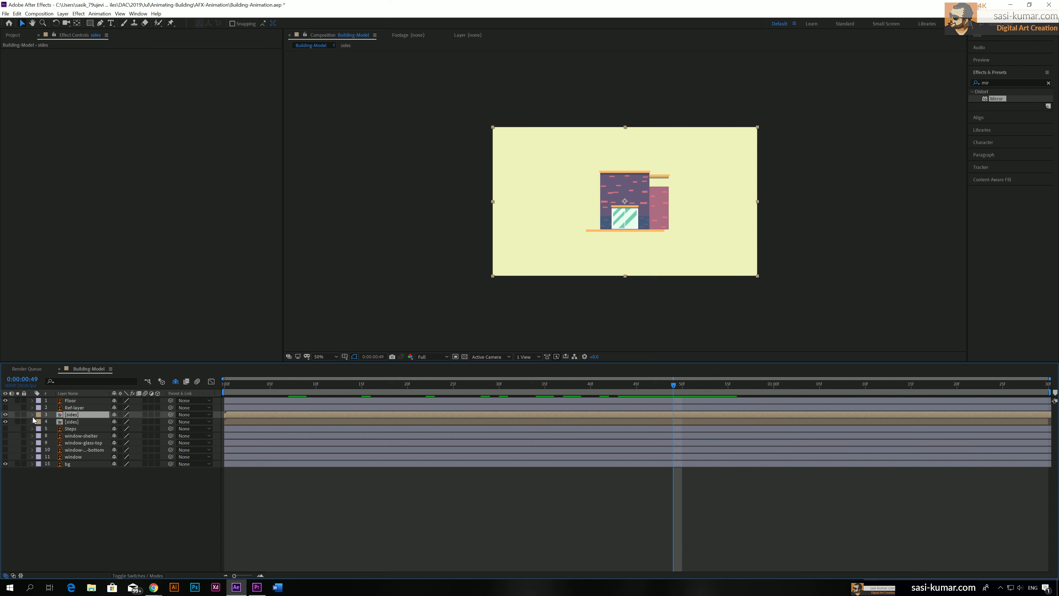
# Mirror the upper sides layer by unlinking its Scale and setting the horizontal value to -100%, and preview the animation
pyautogui.press('s')
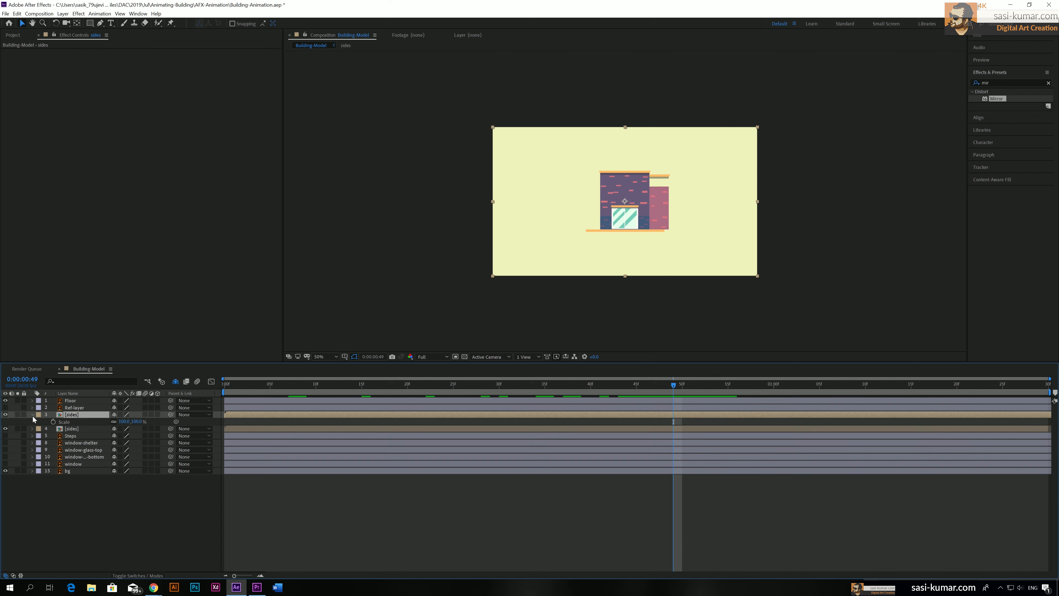
pyautogui.click(114, 423)
pyautogui.click(122, 422)
pyautogui.press('Left')
pyautogui.press('Return')
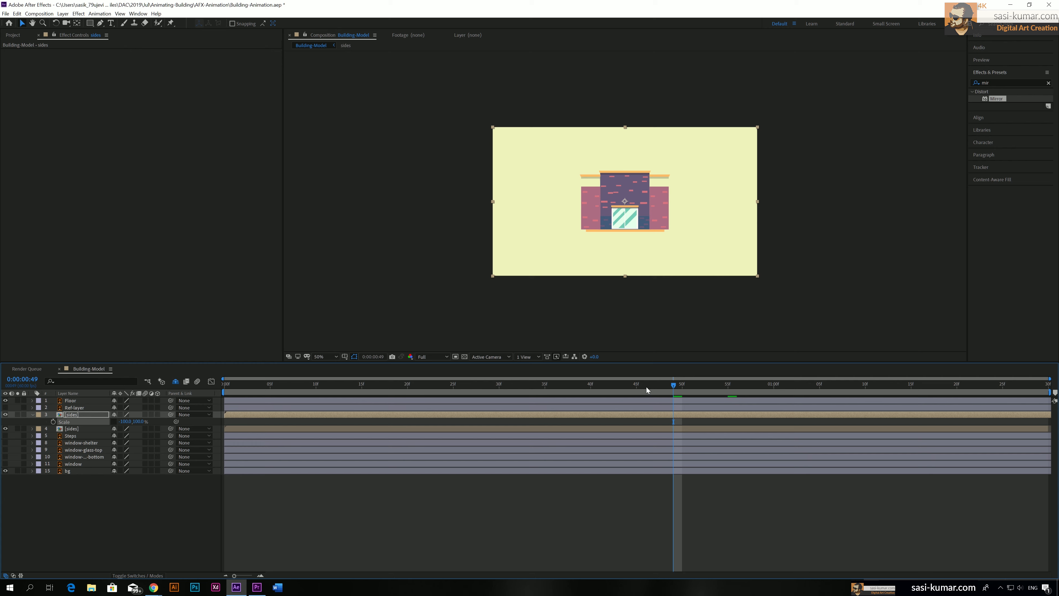
pyautogui.press('space')
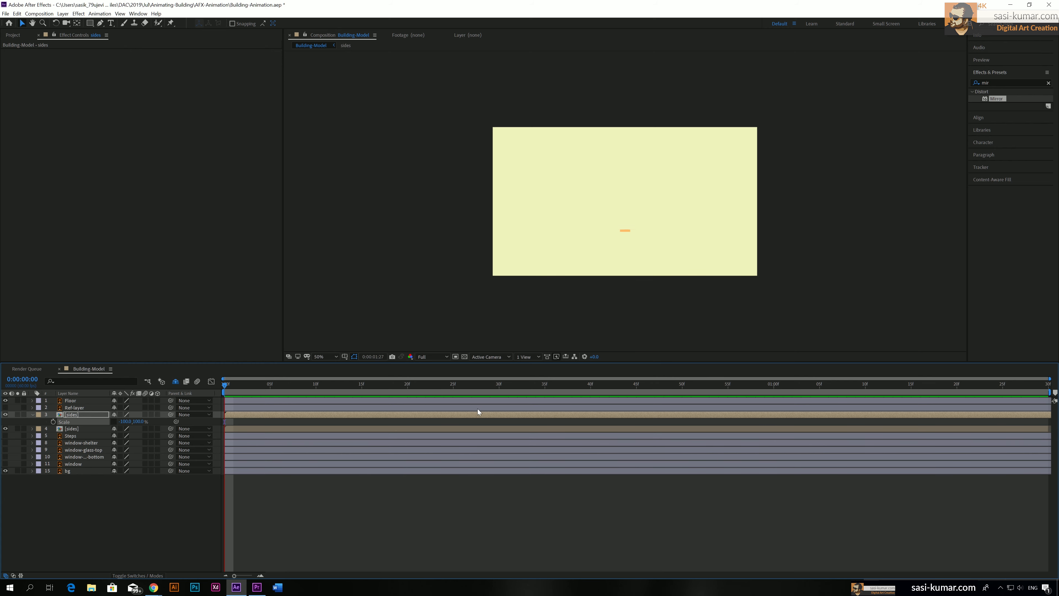
pyautogui.press('space')
pyautogui.moveTo(639, 385); pyautogui.dragTo(684, 386)
pyautogui.click(656, 486)
pyautogui.click(630, 416)
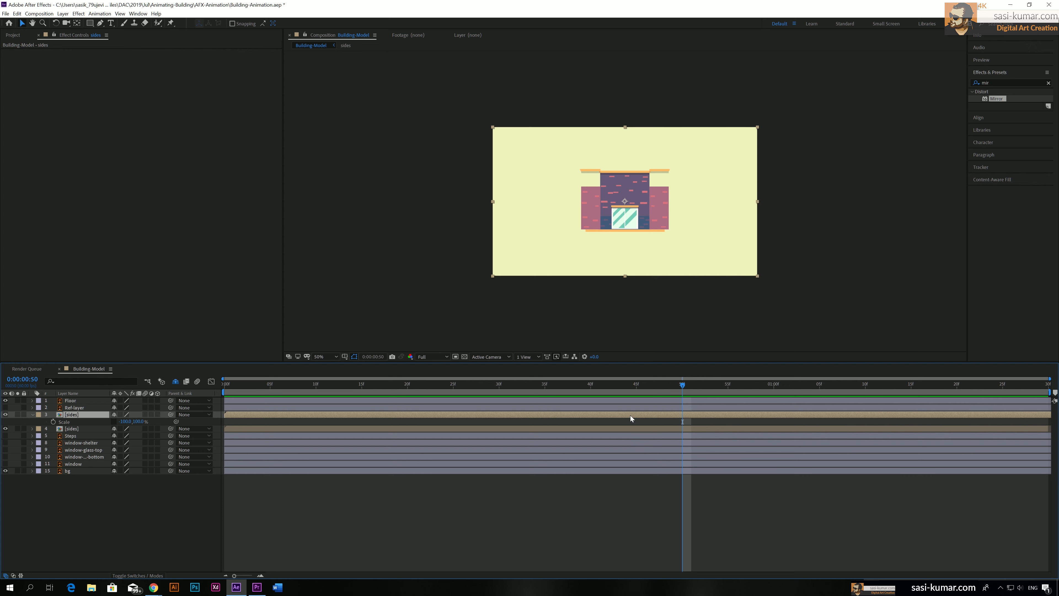
# Shift the upper sides layer in time so it starts at frame 8, and preview the building animation
pyautogui.moveTo(632, 414); pyautogui.dragTo(650, 413)
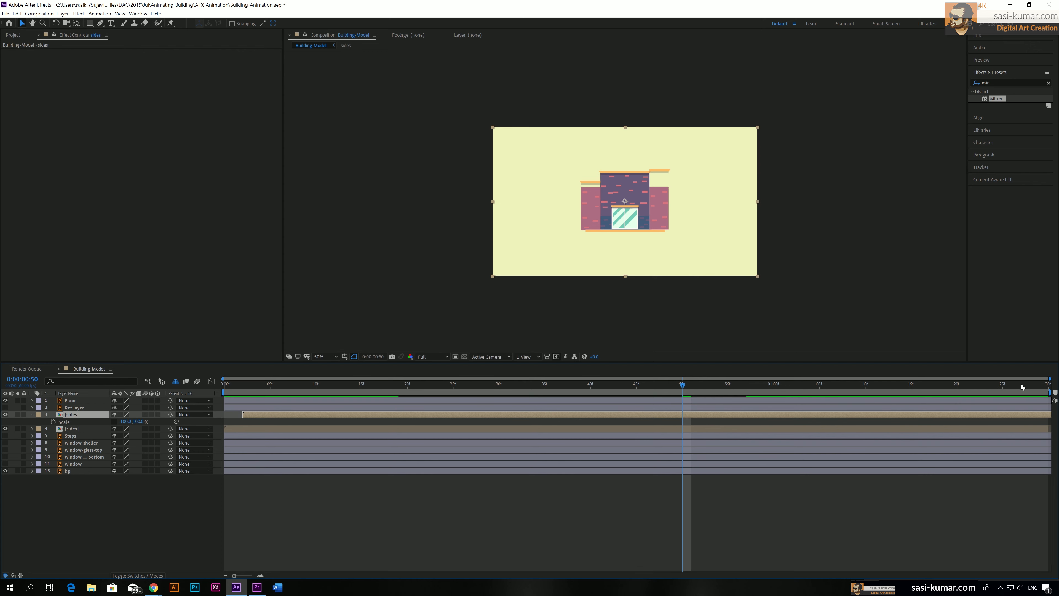
pyautogui.click(1048, 386)
pyautogui.moveTo(1048, 388); pyautogui.dragTo(225, 400)
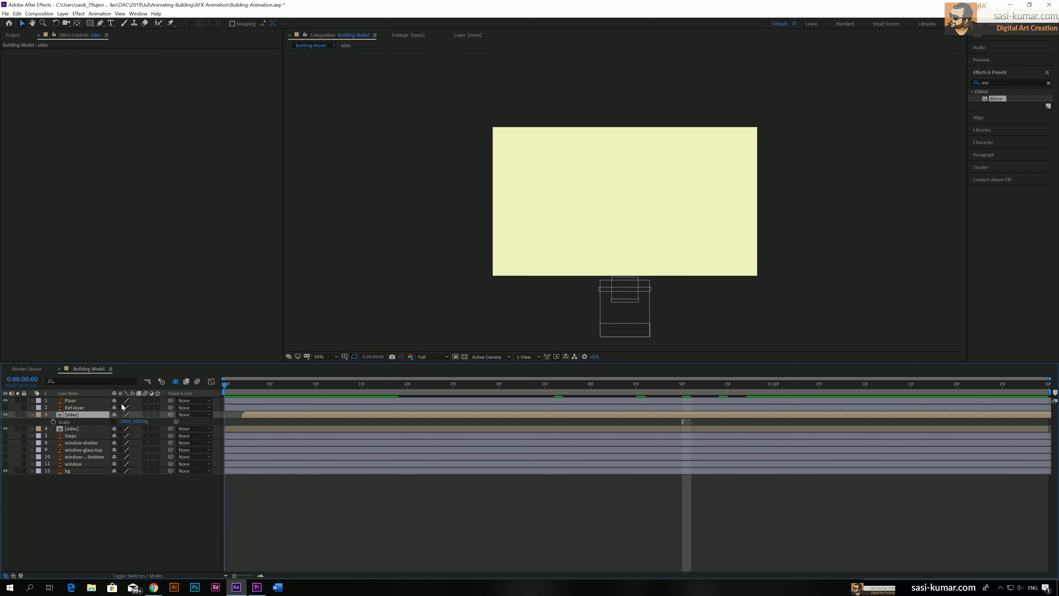
pyautogui.press('space')
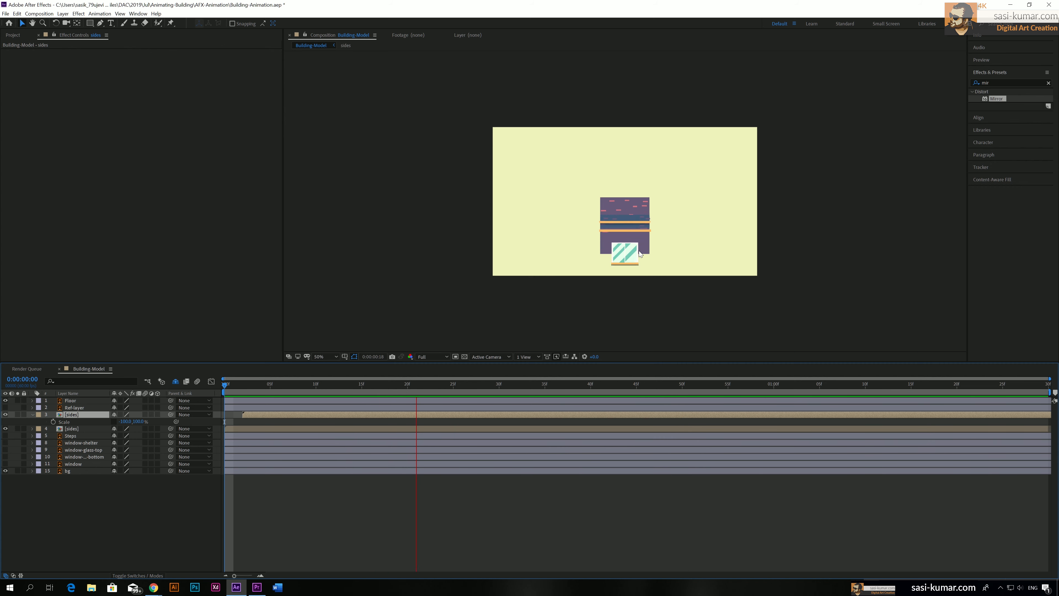
pyautogui.click(612, 417)
pyautogui.moveTo(608, 414); pyautogui.dragTo(660, 415)
pyautogui.press('Home')
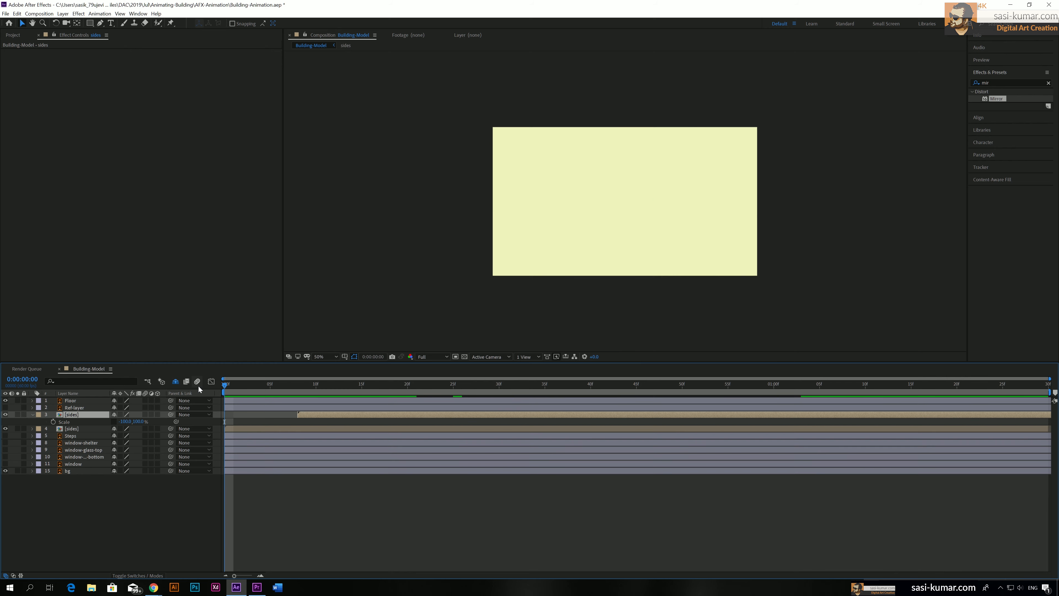
pyautogui.press('space')
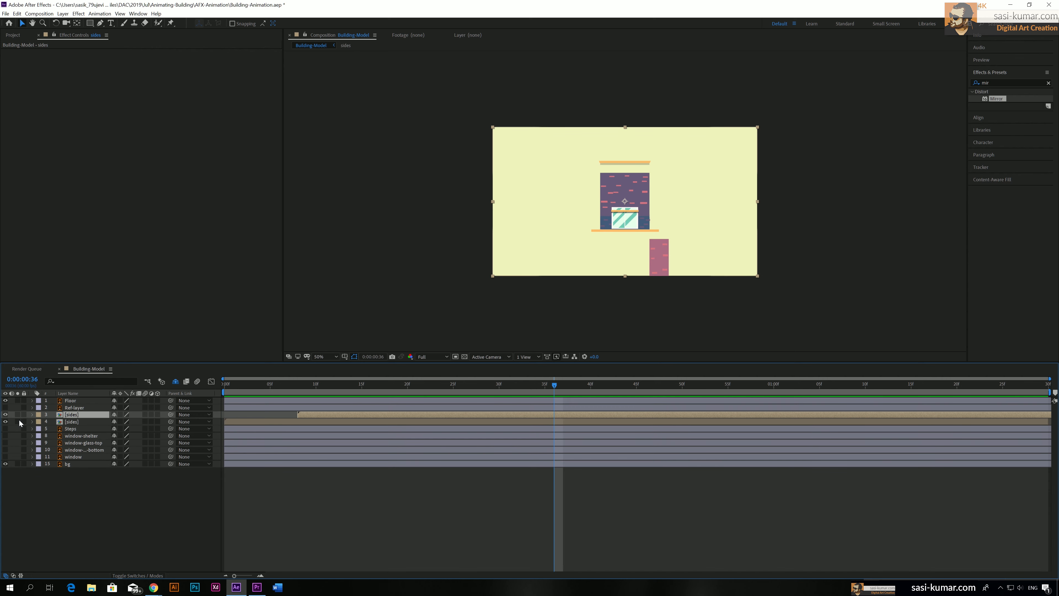
# Shy both sides layers out of the timeline
pyautogui.press('Delete')
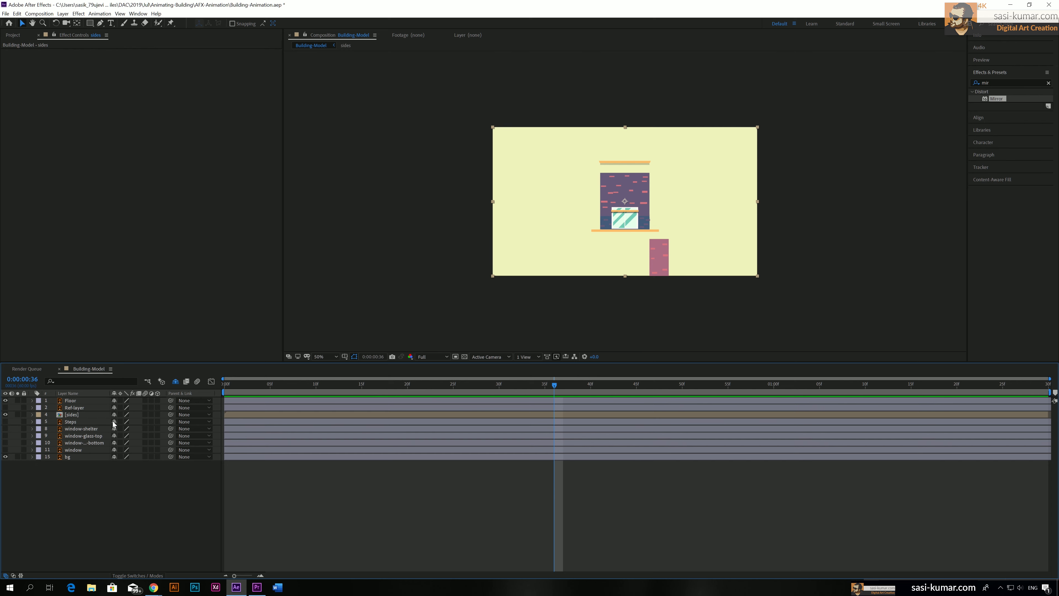
pyautogui.press('Delete')
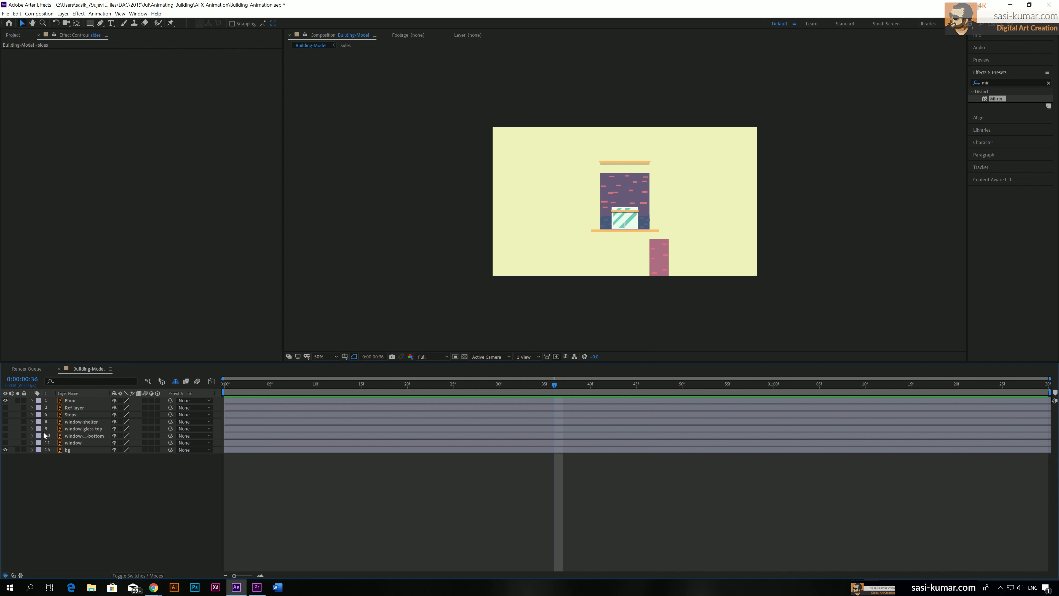
# Turn on the Steps layer's visibility, keeping Ref-layer hidden, and move Steps to the top of the layer stack
pyautogui.click(5, 414)
pyautogui.click(5, 408)
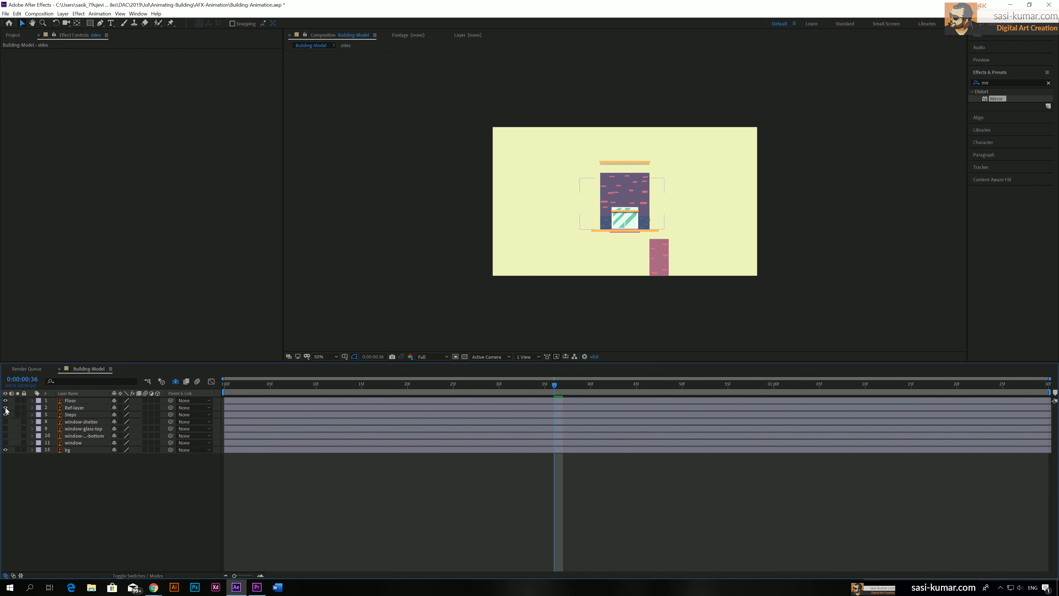
pyautogui.click(6, 407)
pyautogui.click(86, 416)
pyautogui.hotkey('ctrl', ']')
pyautogui.hotkey('ctrl', ']')
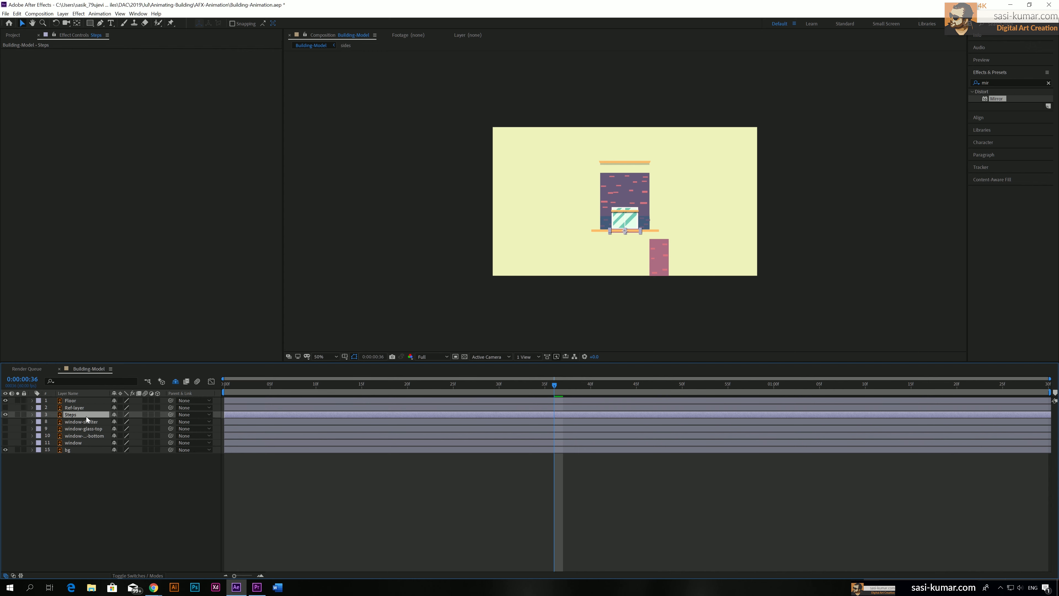
pyautogui.click(96, 464)
pyautogui.moveTo(72, 414); pyautogui.dragTo(74, 400)
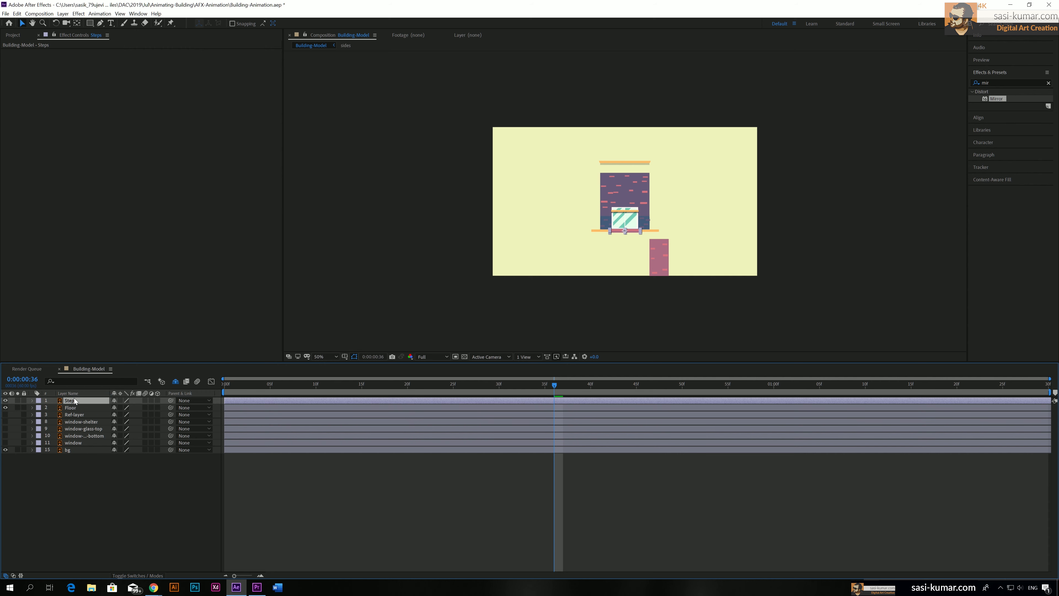
pyautogui.click(608, 517)
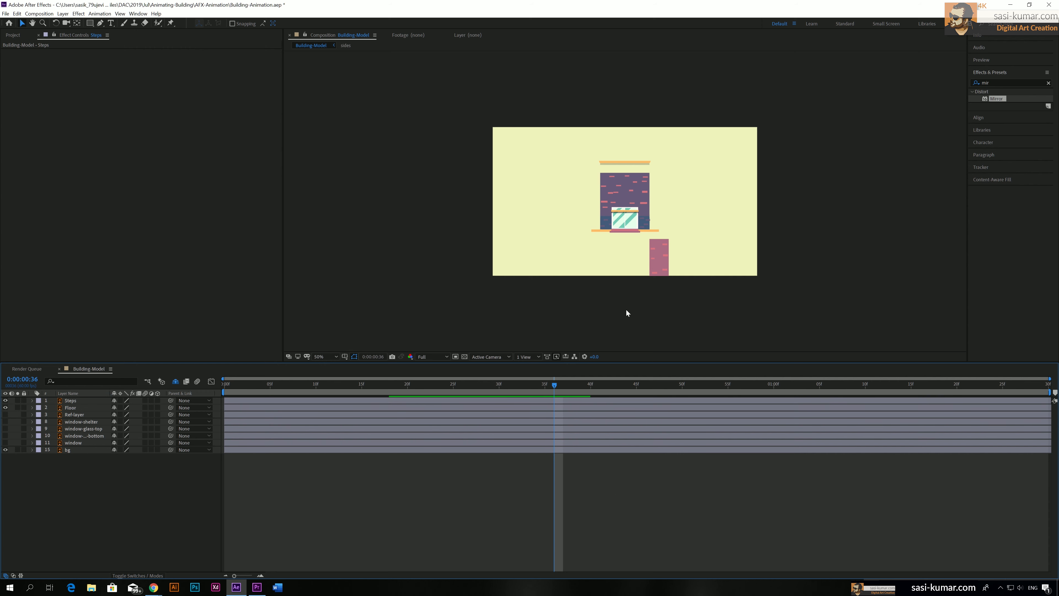
# Add a Position keyframe to the Steps layer at frame 50 with the steps in place below the door
pyautogui.click(627, 233)
pyautogui.moveTo(581, 387); pyautogui.dragTo(684, 386)
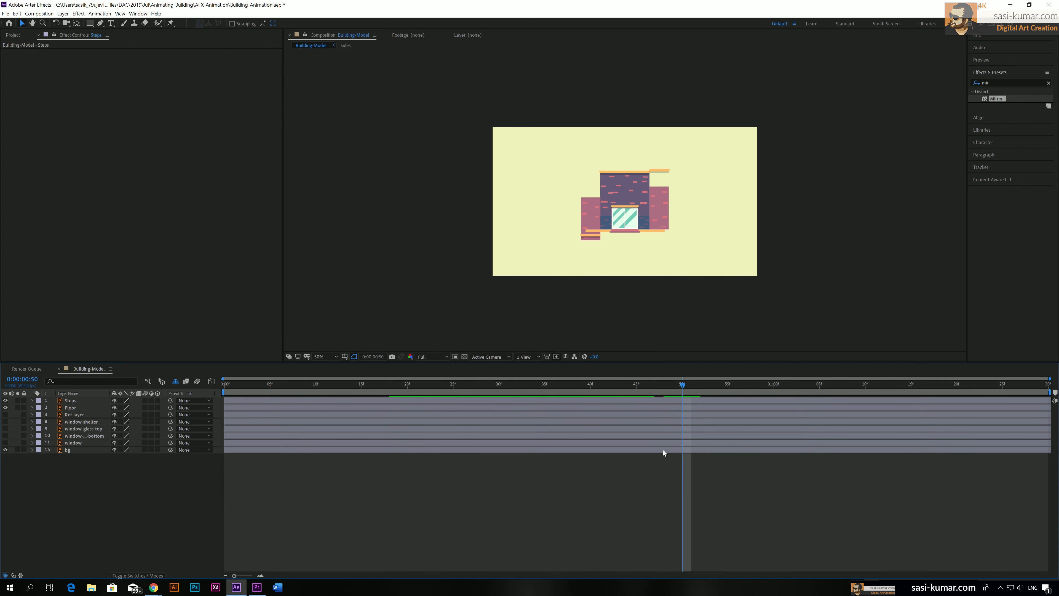
pyautogui.click(445, 401)
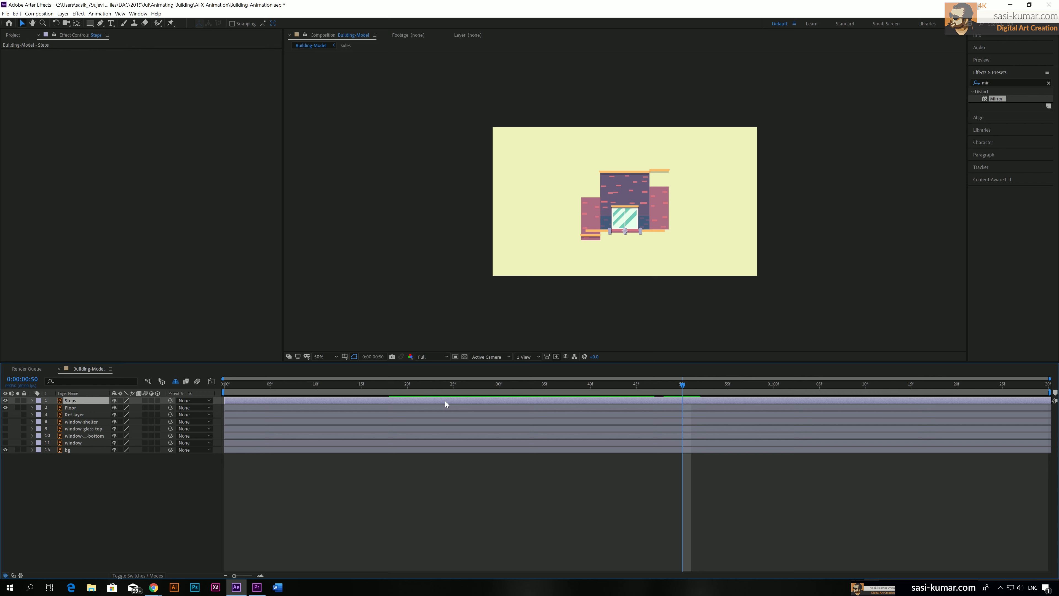
pyautogui.press('p')
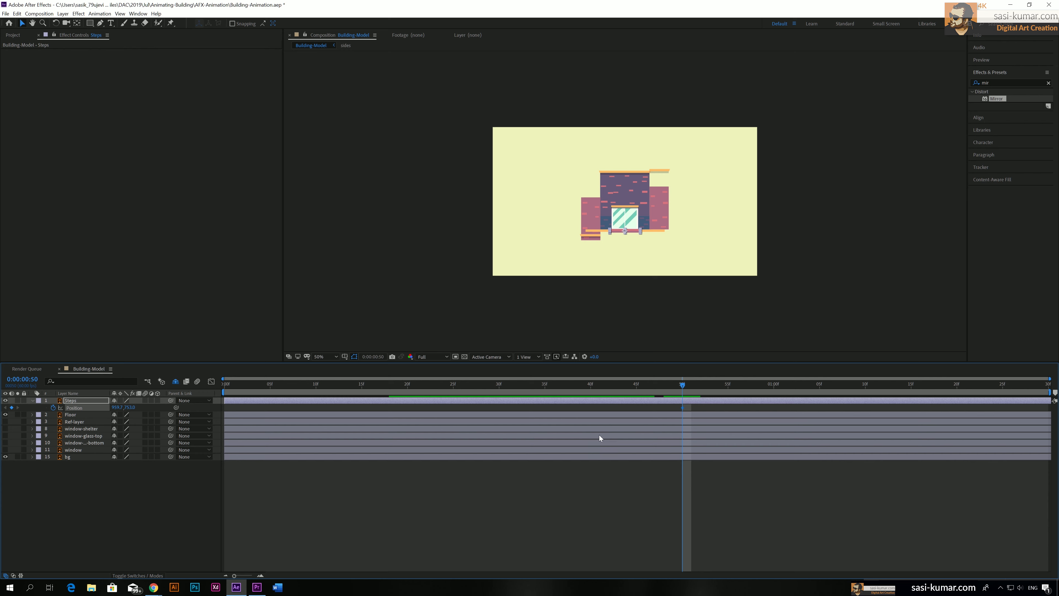
# Keyframe the Steps layer's vertical position well below the composition at frame 25, and preview the rise
pyautogui.moveTo(659, 387); pyautogui.dragTo(453, 389)
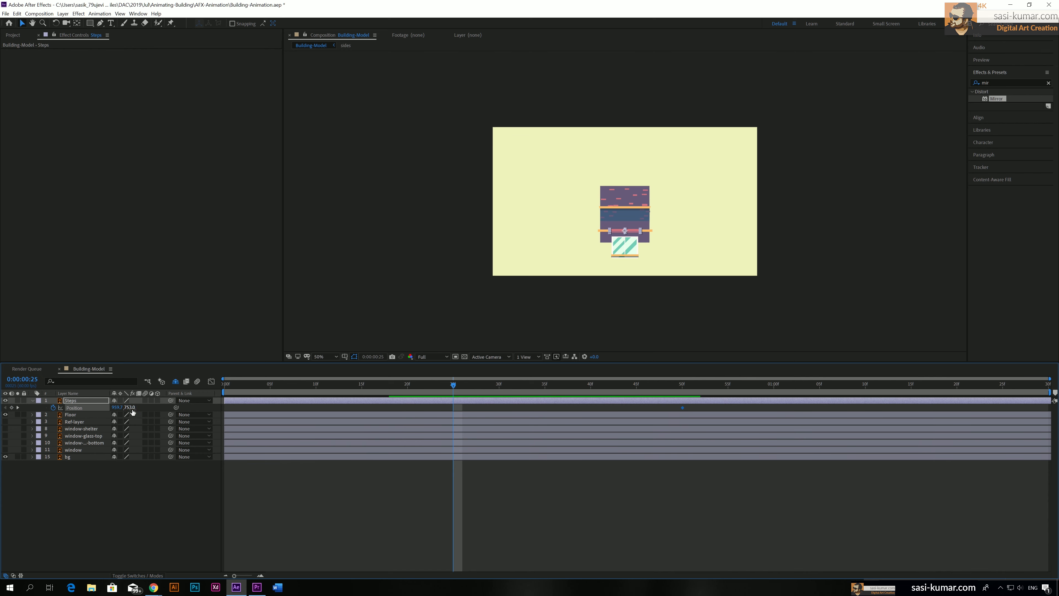
pyautogui.moveTo(133, 411); pyautogui.dragTo(457, 468)
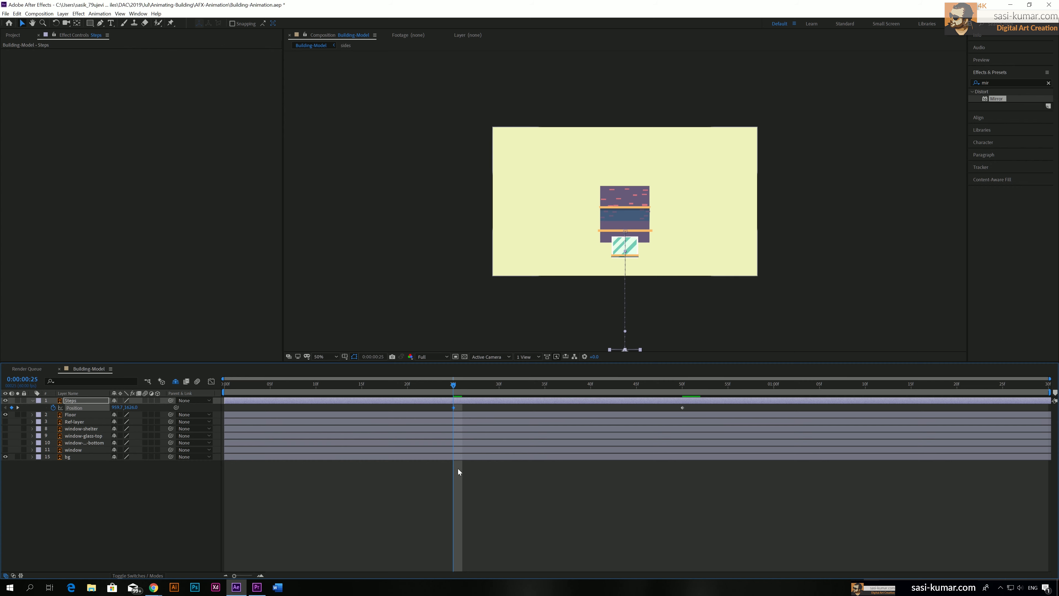
pyautogui.press('space')
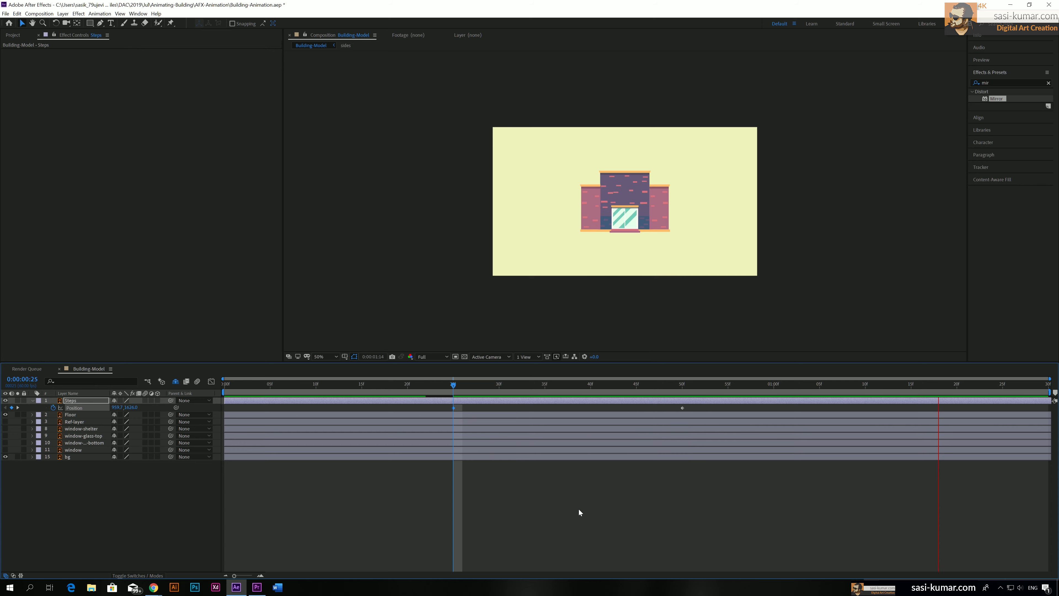
pyautogui.click(452, 387)
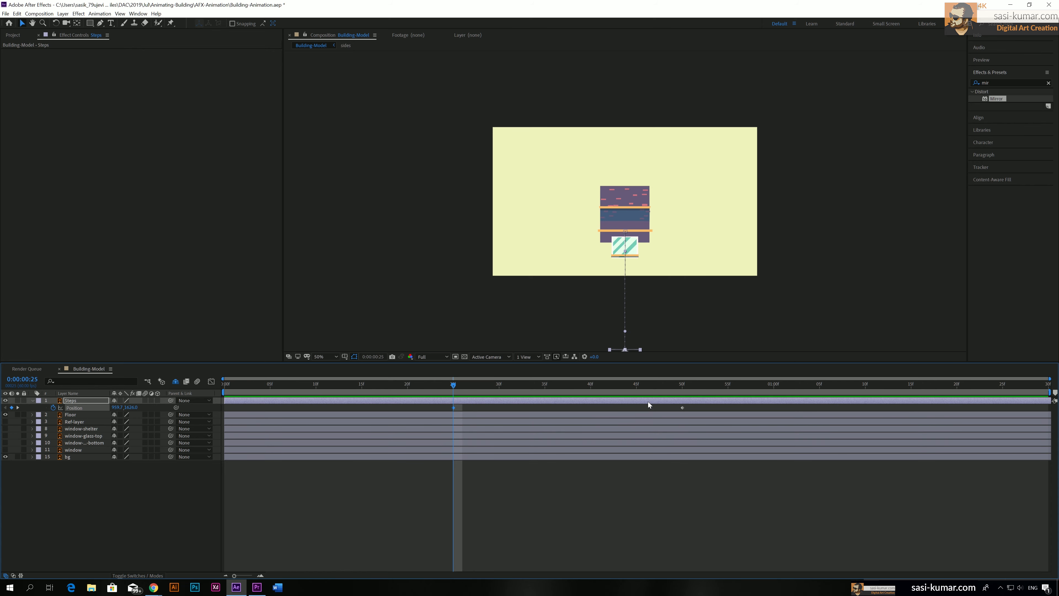
# Give the Steps layer an overshoot: keep its resting position at frame 55 and raise it slightly above the floor at frame 50
pyautogui.moveTo(612, 384); pyautogui.dragTo(636, 380)
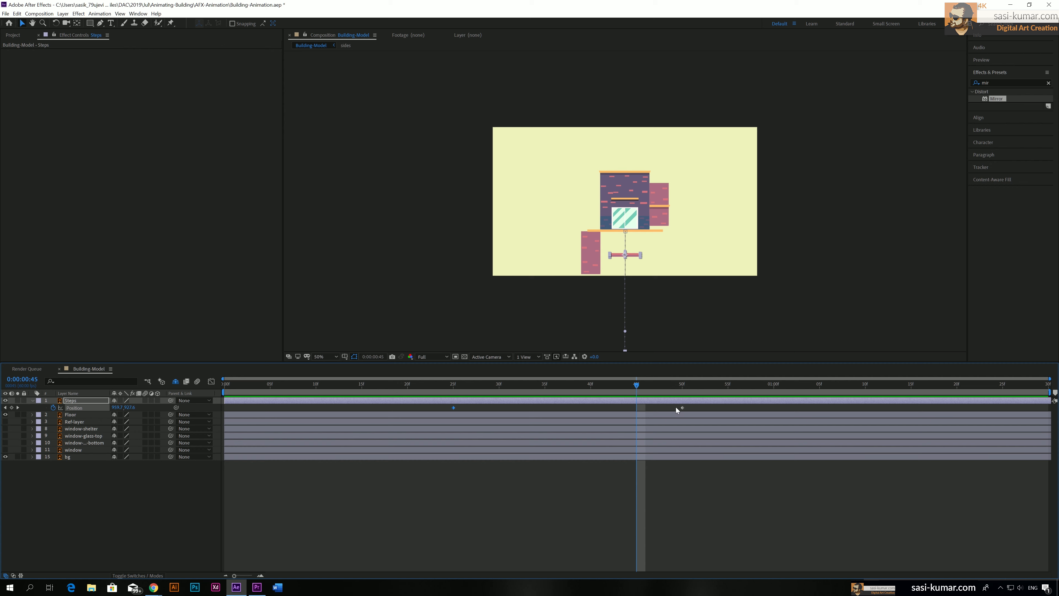
pyautogui.moveTo(637, 392); pyautogui.dragTo(729, 384)
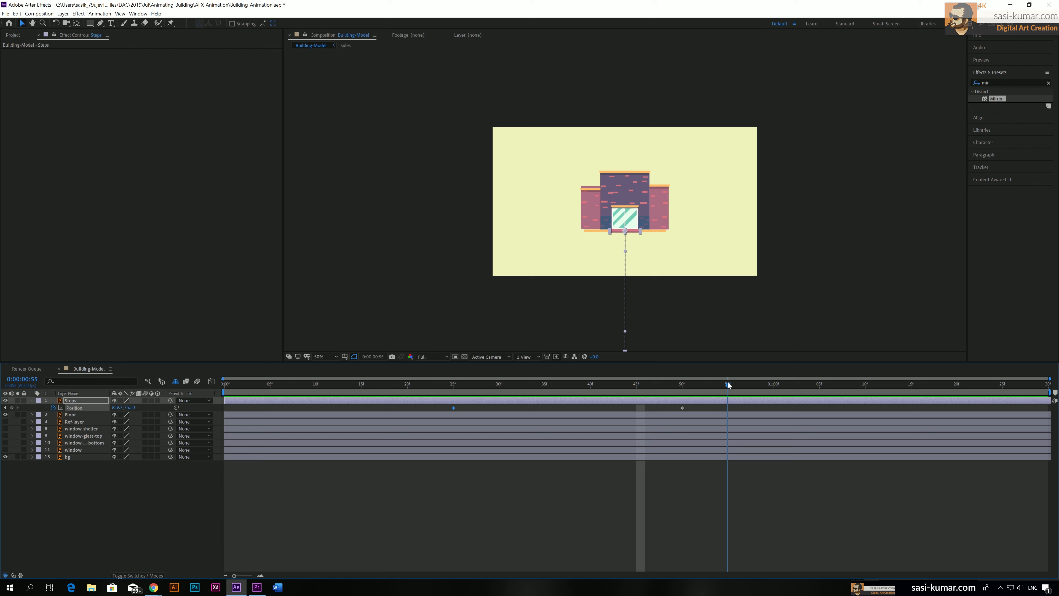
pyautogui.click(12, 407)
pyautogui.moveTo(700, 387); pyautogui.dragTo(684, 386)
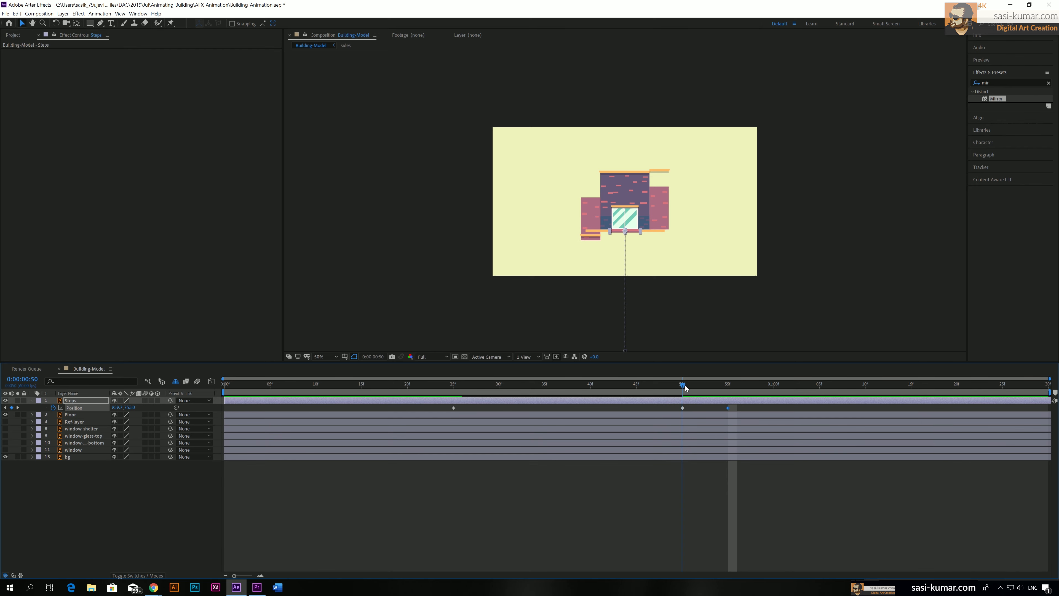
pyautogui.moveTo(123, 408); pyautogui.dragTo(102, 410)
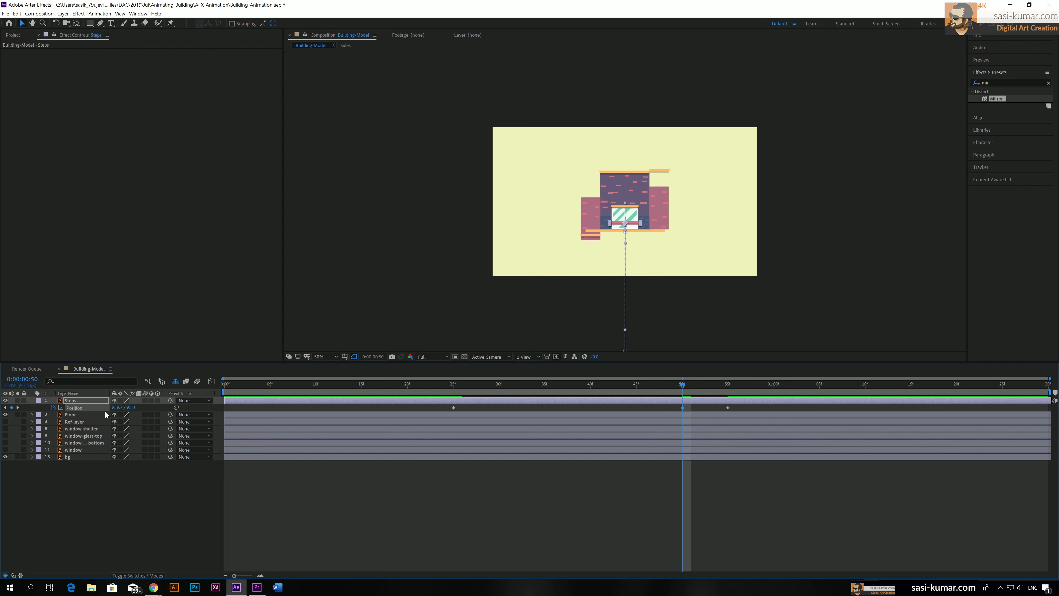
# Apply Easy Ease to all three Position keyframes of the Steps layer and preview from the start
pyautogui.moveTo(751, 406); pyautogui.dragTo(407, 416)
pyautogui.moveTo(454, 387); pyautogui.dragTo(225, 390)
pyautogui.press('space')
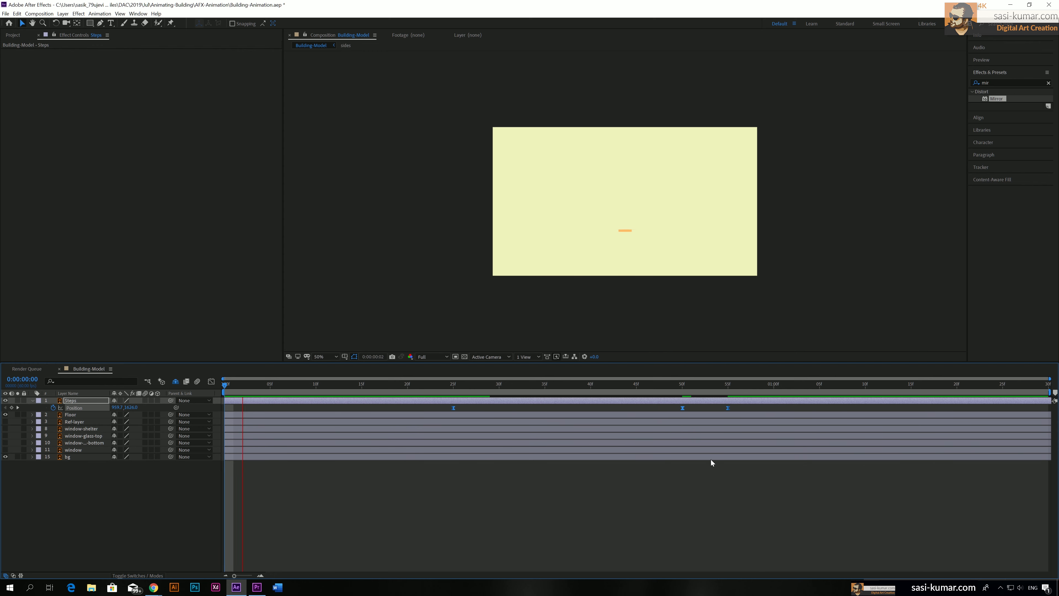
# Move the Steps layer's last two Position keyframes earlier to frames 45 and 50, and preview the timing
pyautogui.moveTo(674, 382)
pyautogui.mouseDown()
pyautogui.moveTo(715, 380)
pyautogui.moveTo(683, 382)
pyautogui.mouseUp()
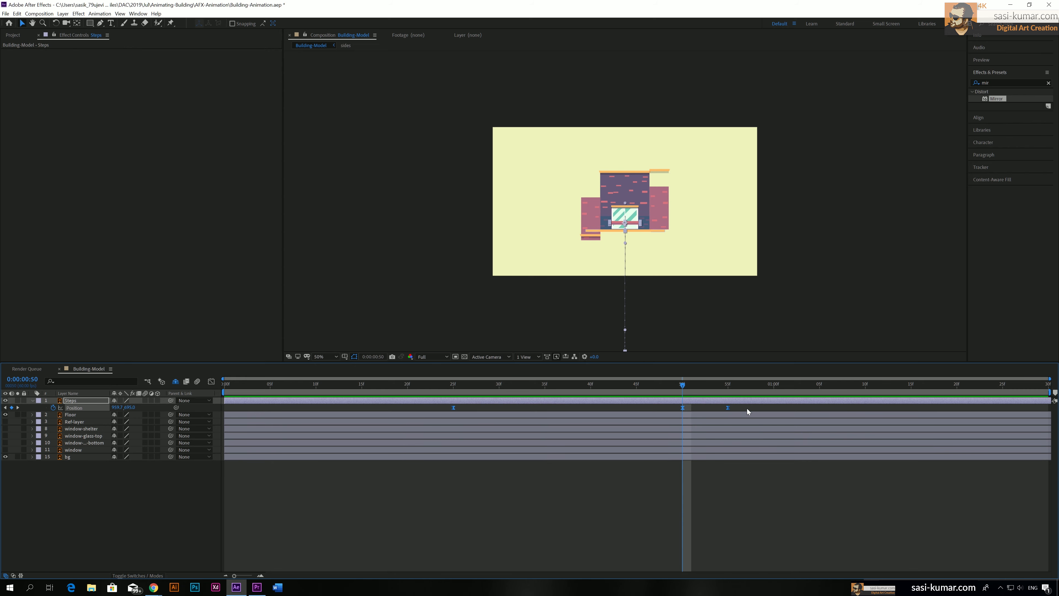
pyautogui.moveTo(747, 407); pyautogui.dragTo(634, 407)
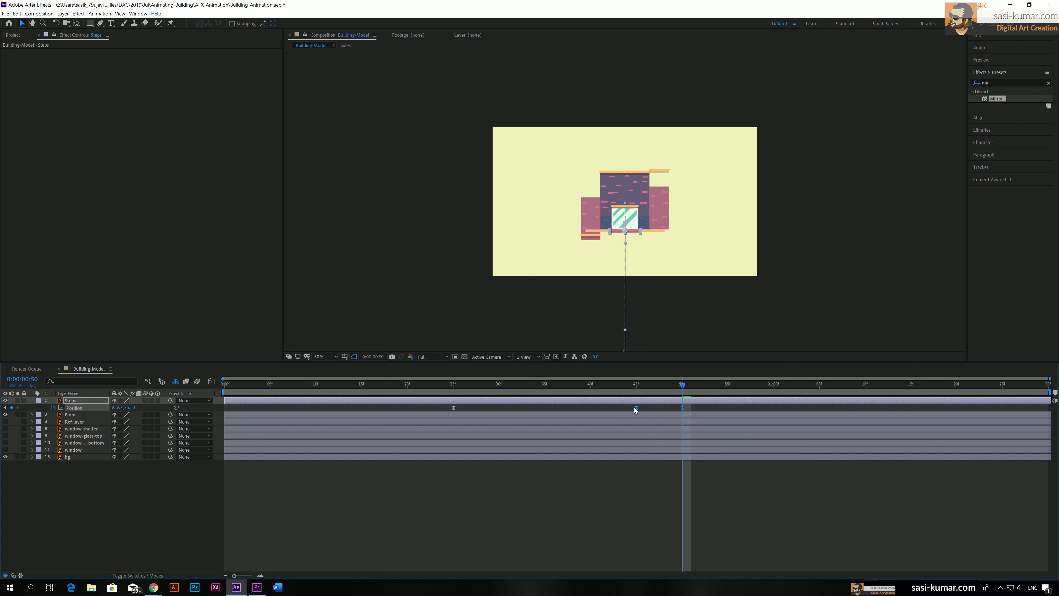
pyautogui.moveTo(509, 385); pyautogui.dragTo(344, 390)
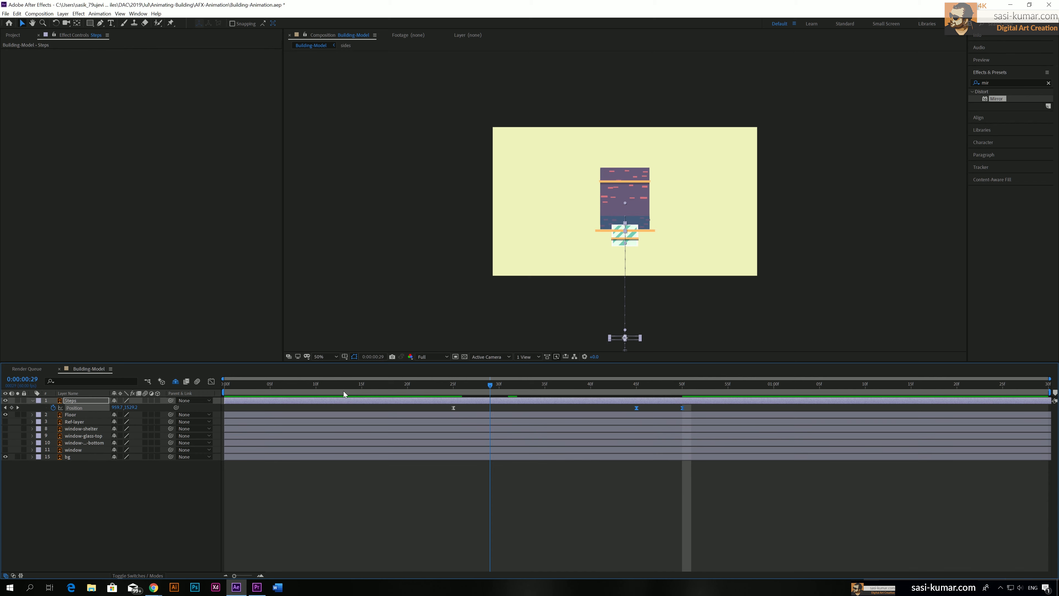
pyautogui.click(335, 391)
pyautogui.press('space')
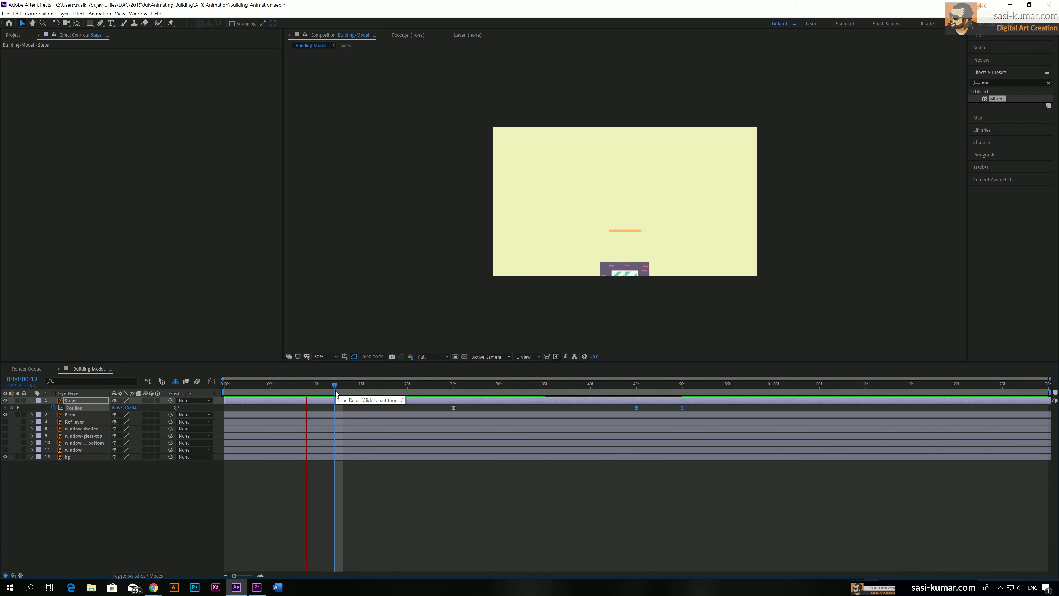
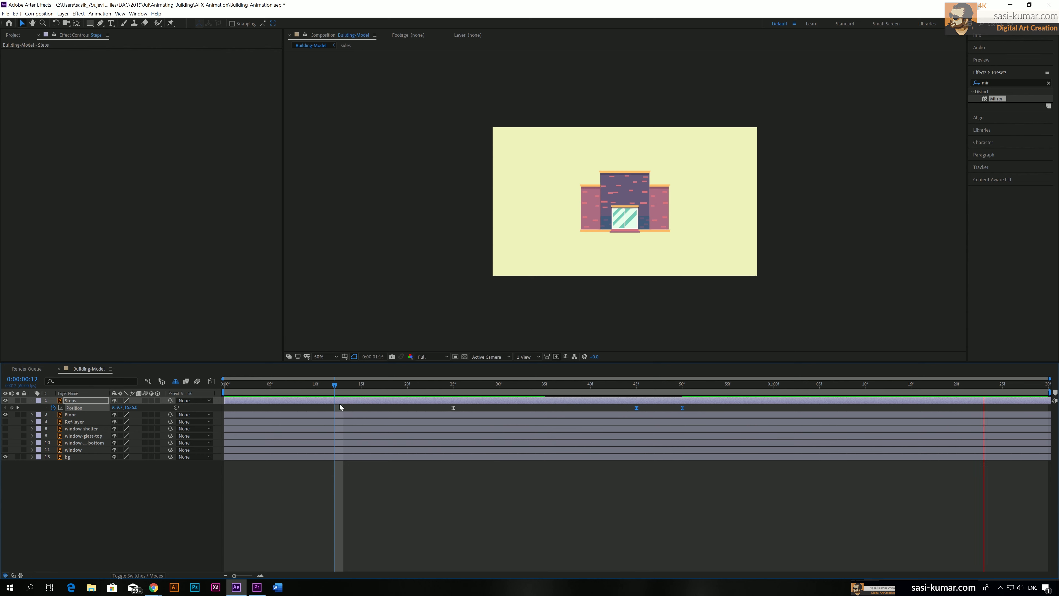
pyautogui.press('space')
# Collapse the Steps layer's properties and shy the Steps and Floor layers out of the timeline
pyautogui.click(33, 401)
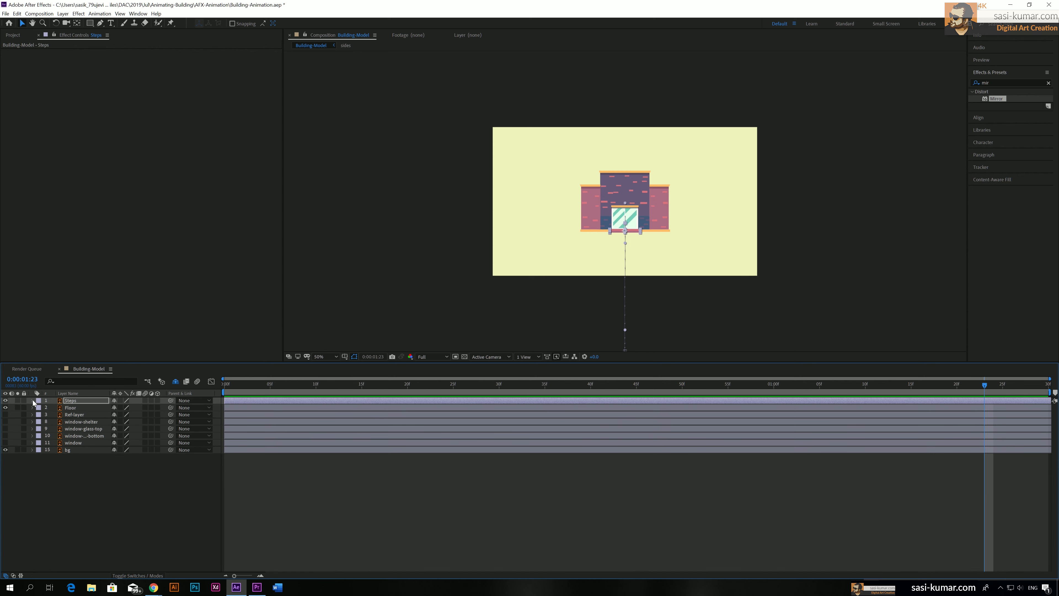
pyautogui.click(114, 400)
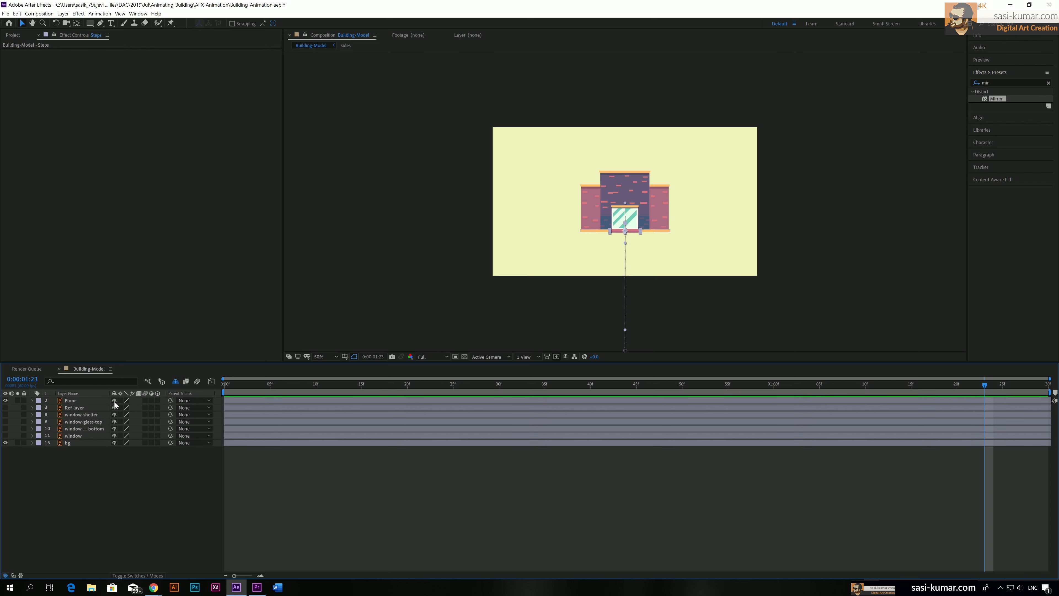
pyautogui.click(114, 401)
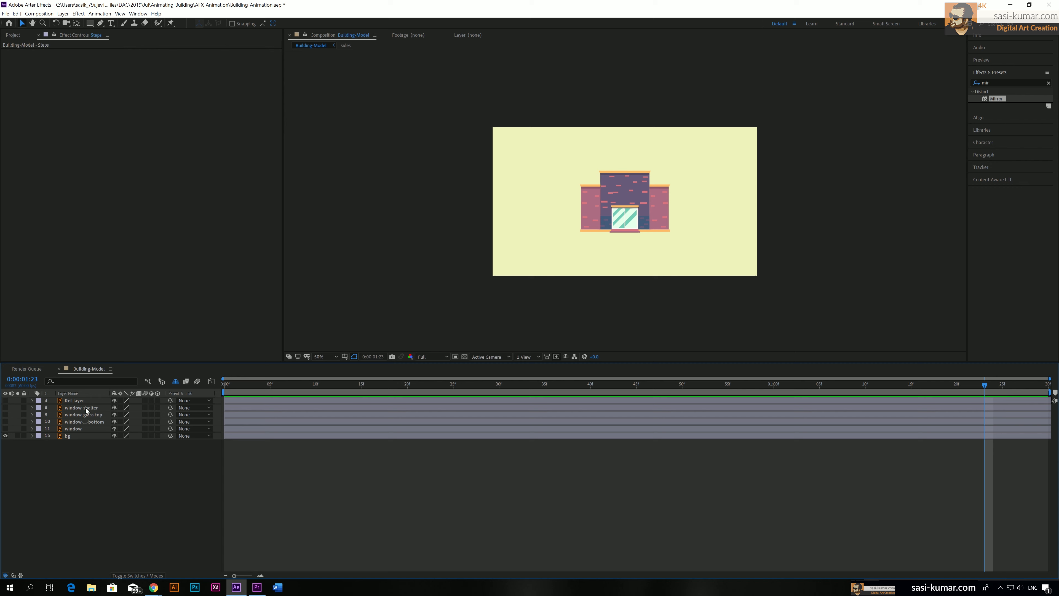
# Make the window shelter and both window glass layers visible, and add Position keyframes to all four window layers at frame 45
pyautogui.click(77, 428)
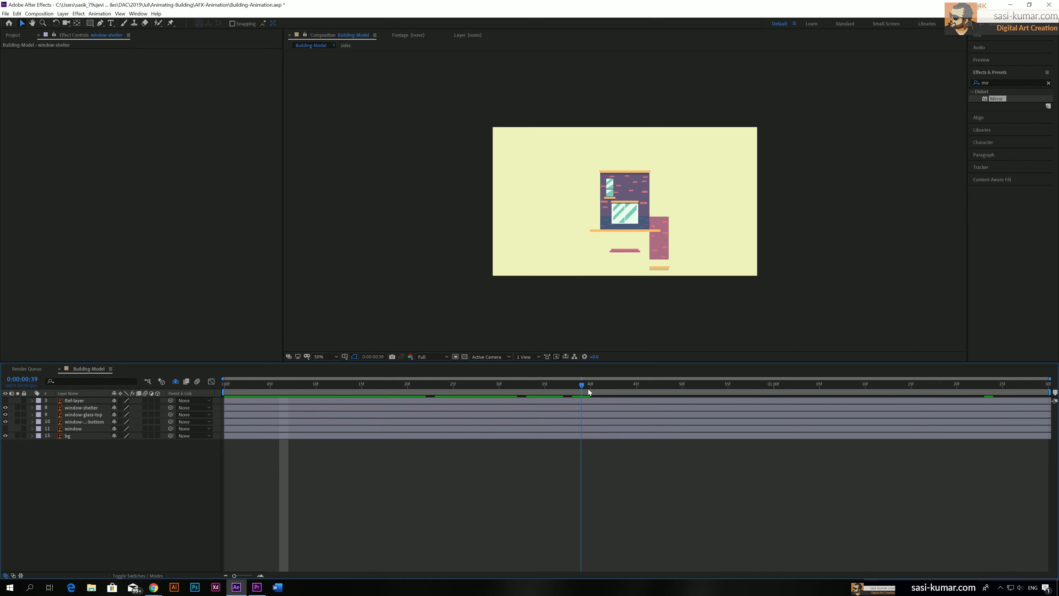
pyautogui.moveTo(588, 389); pyautogui.dragTo(634, 390)
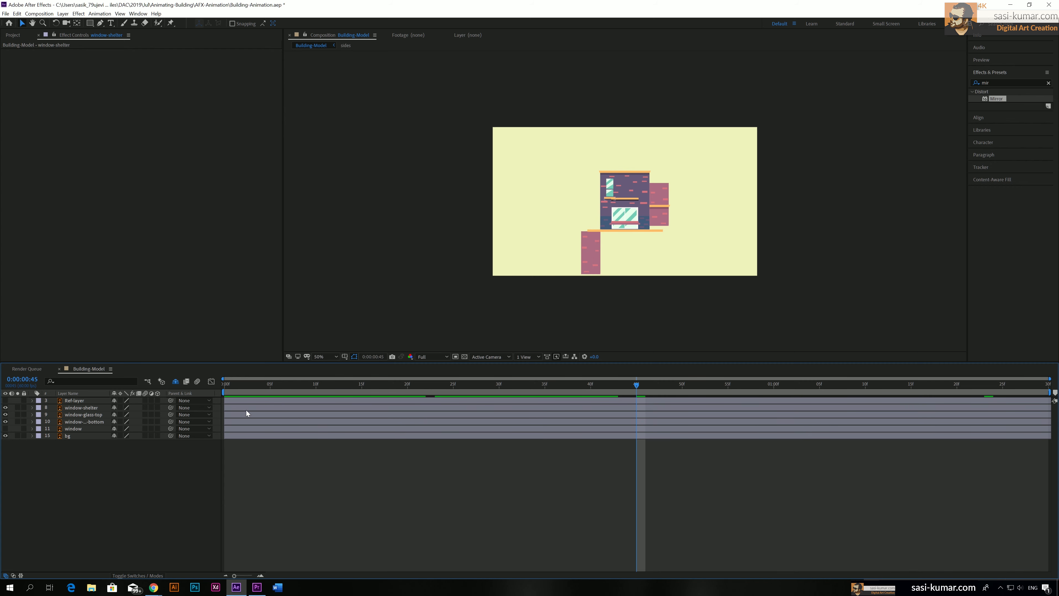
pyautogui.click(241, 428)
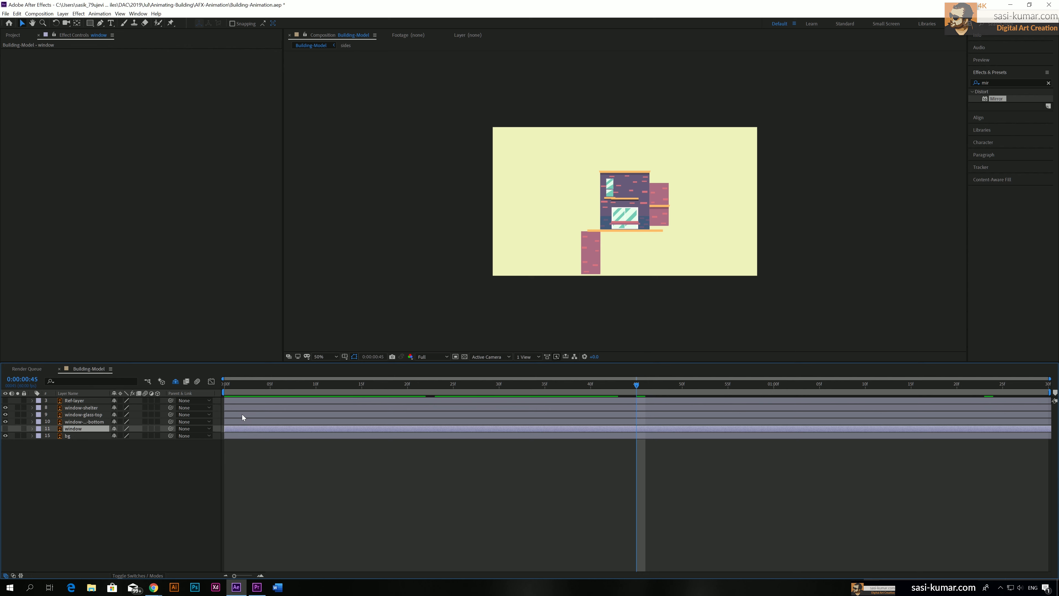
pyautogui.keyDown('shift'); pyautogui.click(242, 410); pyautogui.keyUp('shift')
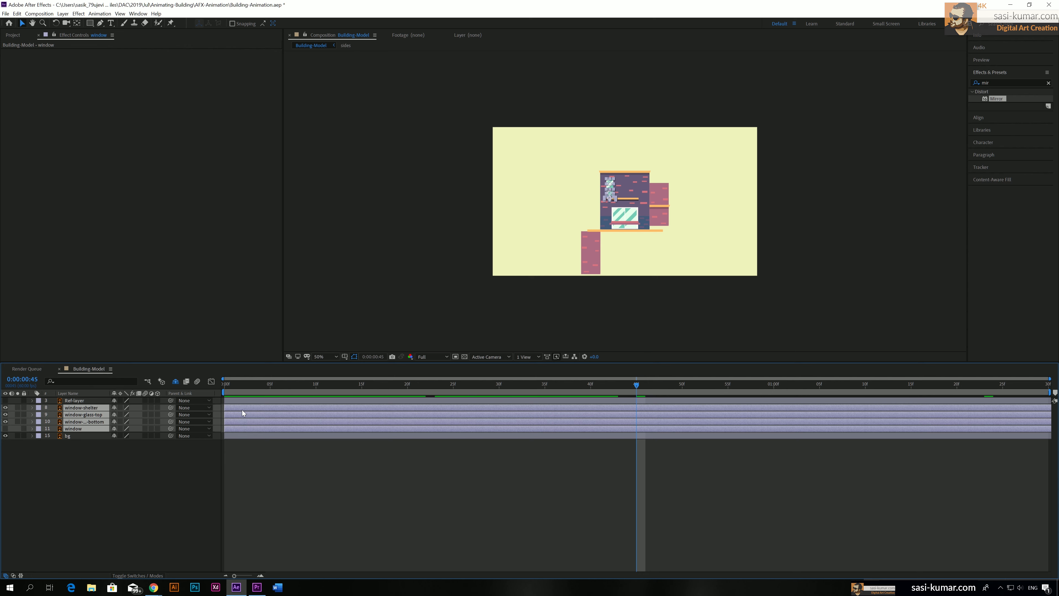
pyautogui.press('p')
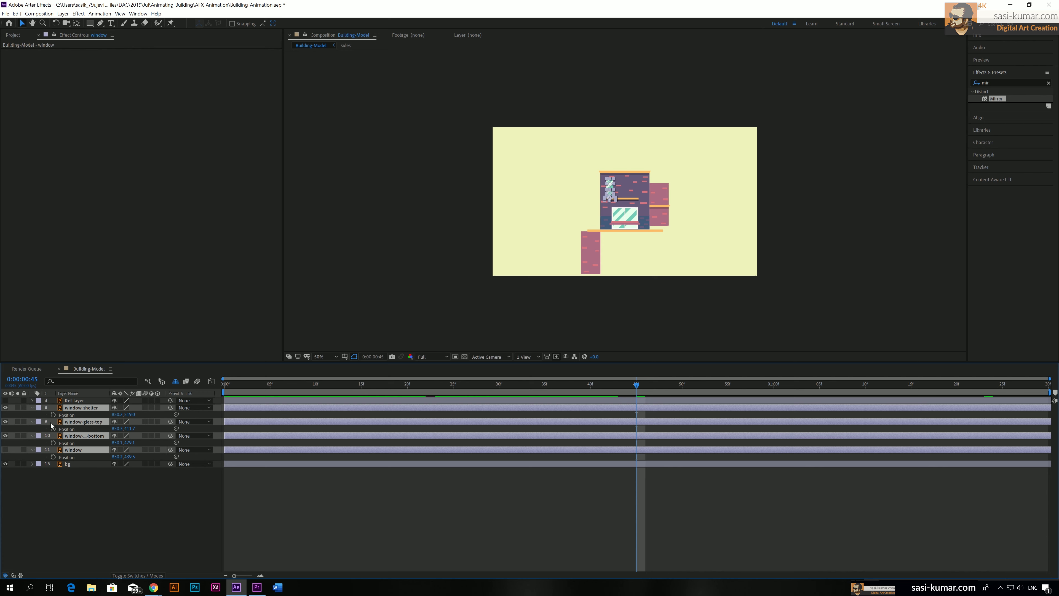
pyautogui.click(53, 414)
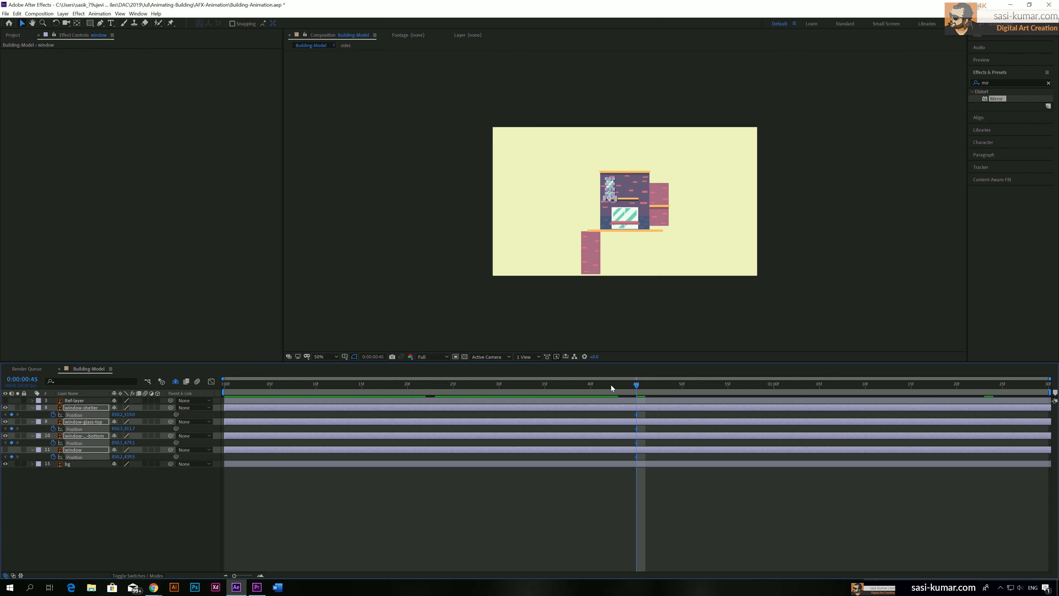
# Keyframe the four window layers below the canvas at frame 0 and above their resting position at frame 40
pyautogui.moveTo(611, 385); pyautogui.dragTo(209, 392)
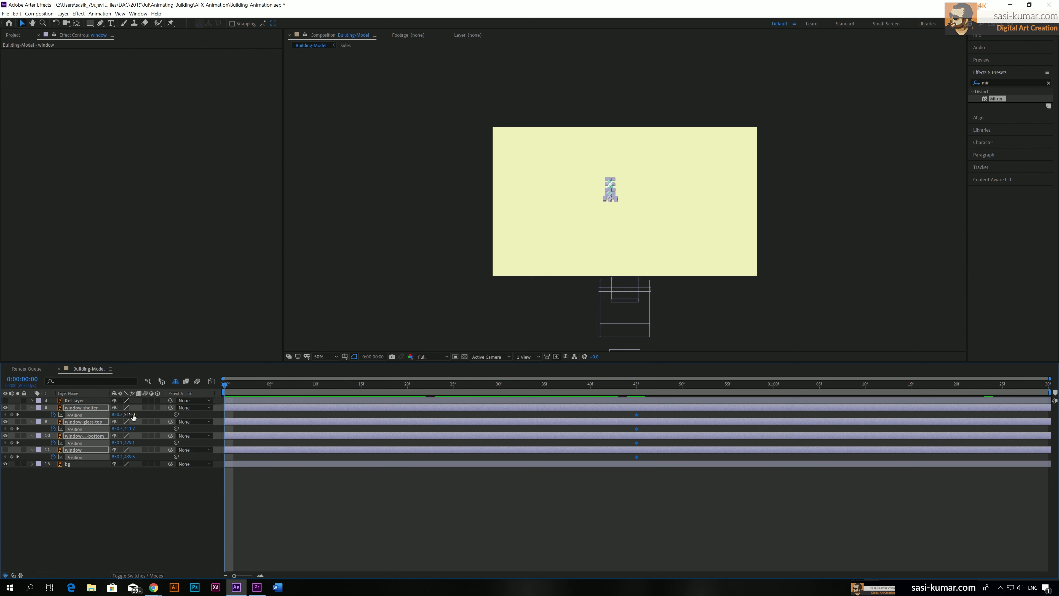
pyautogui.moveTo(129, 414); pyautogui.dragTo(482, 399)
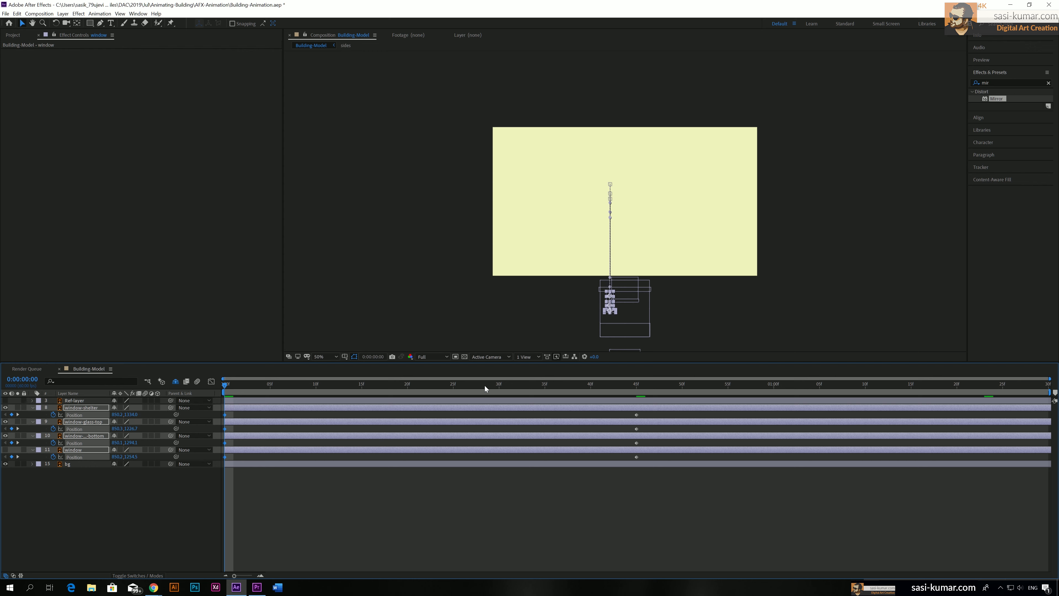
pyautogui.moveTo(490, 385); pyautogui.dragTo(592, 390)
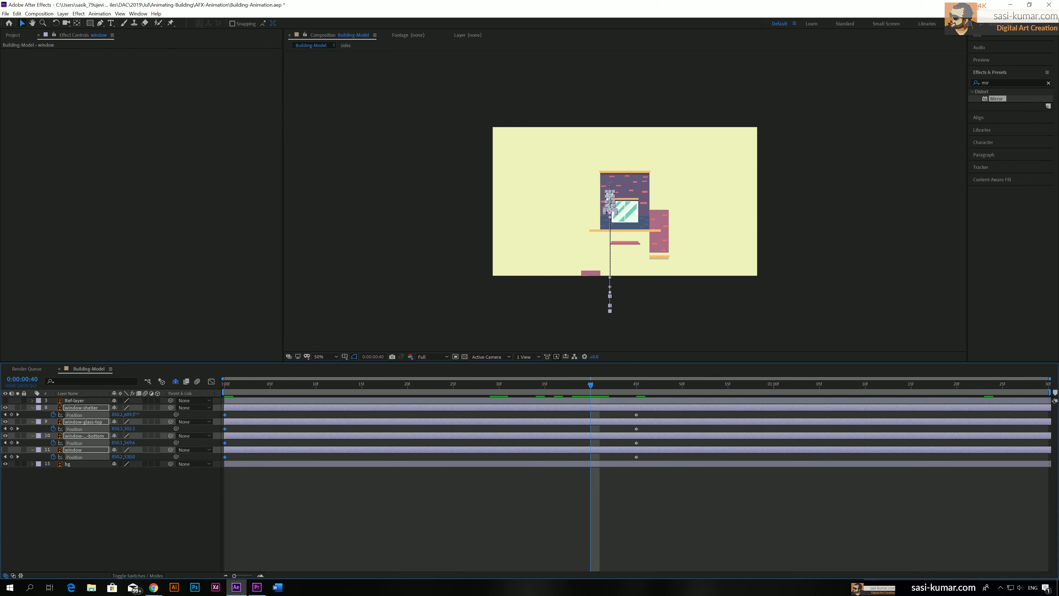
pyautogui.moveTo(137, 415); pyautogui.dragTo(26, 421)
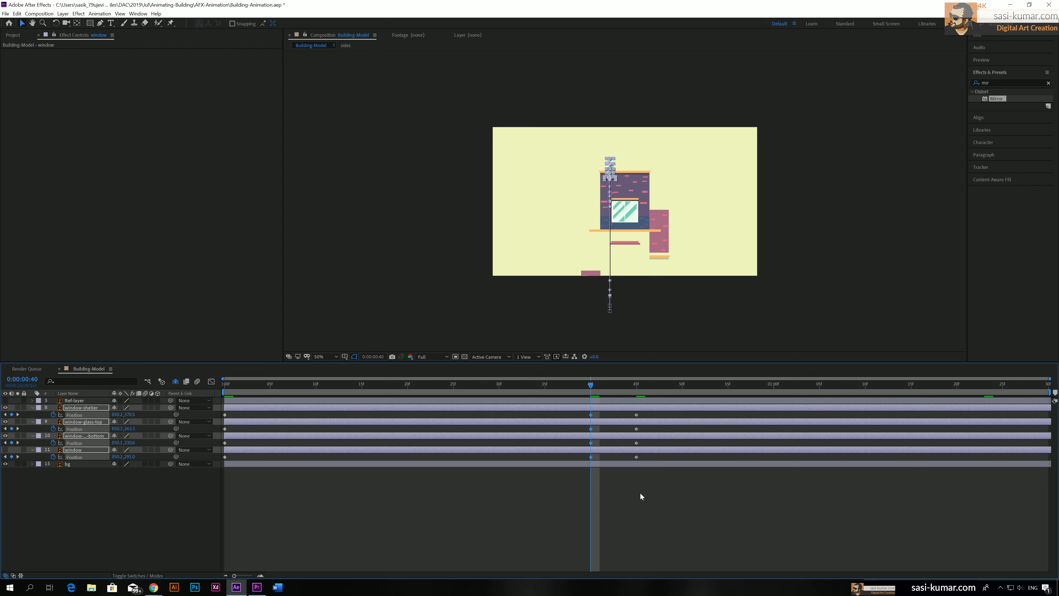
# Apply Easy Ease to all Position keyframes of the four window layers and preview from the start
pyautogui.moveTo(675, 472); pyautogui.dragTo(207, 410)
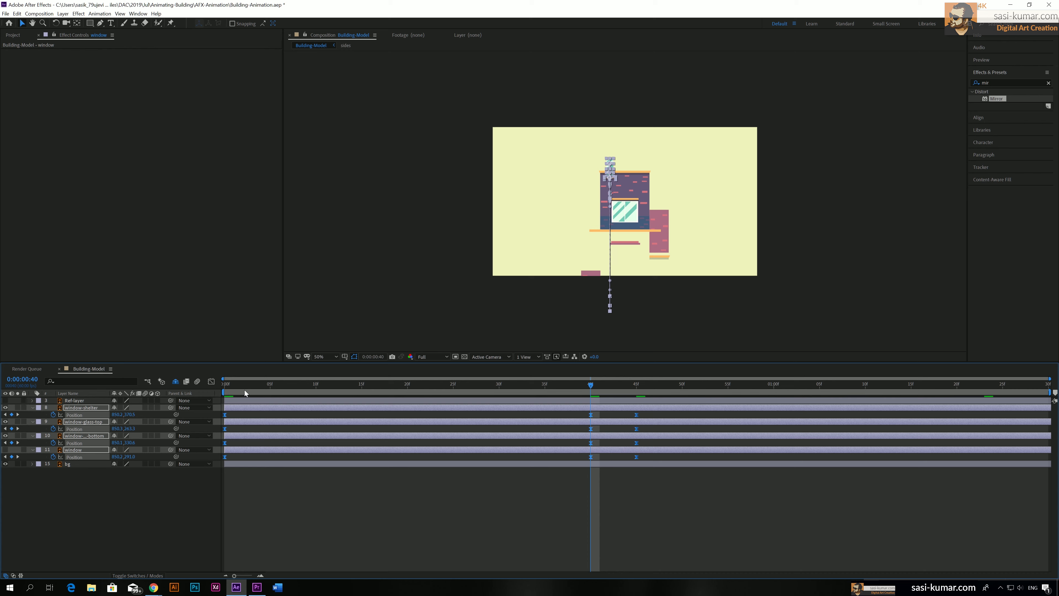
pyautogui.press('Home')
pyautogui.click(444, 541)
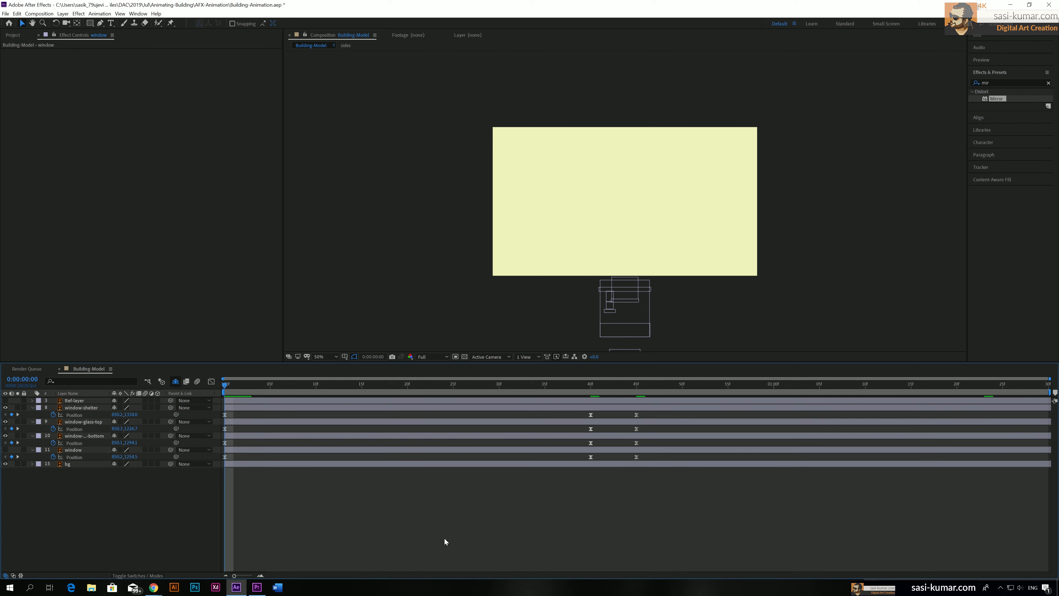
pyautogui.press('space')
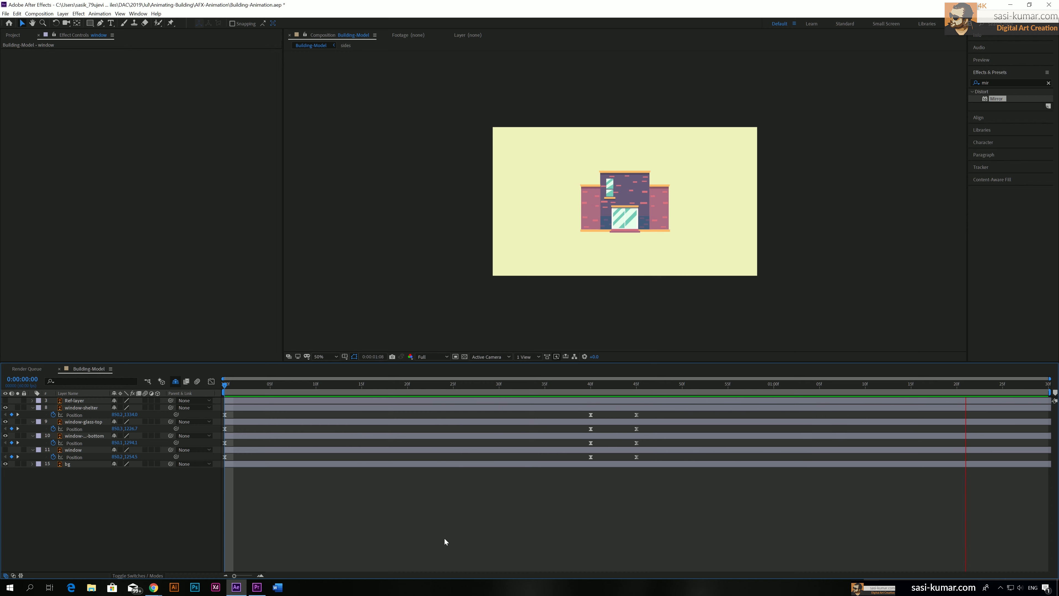
pyautogui.press('space')
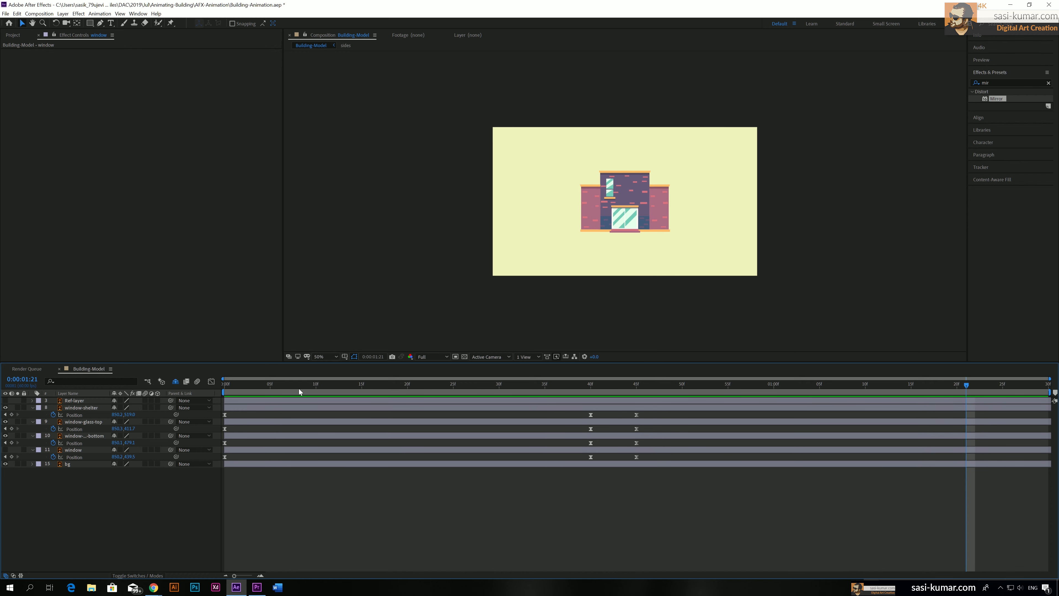
pyautogui.click(272, 435)
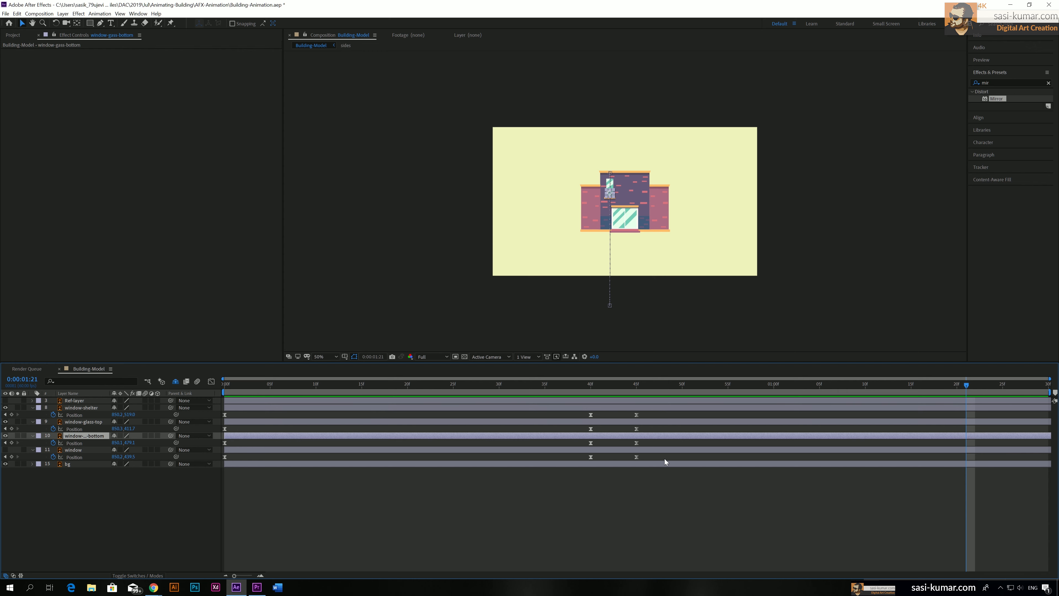
pyautogui.click(640, 416)
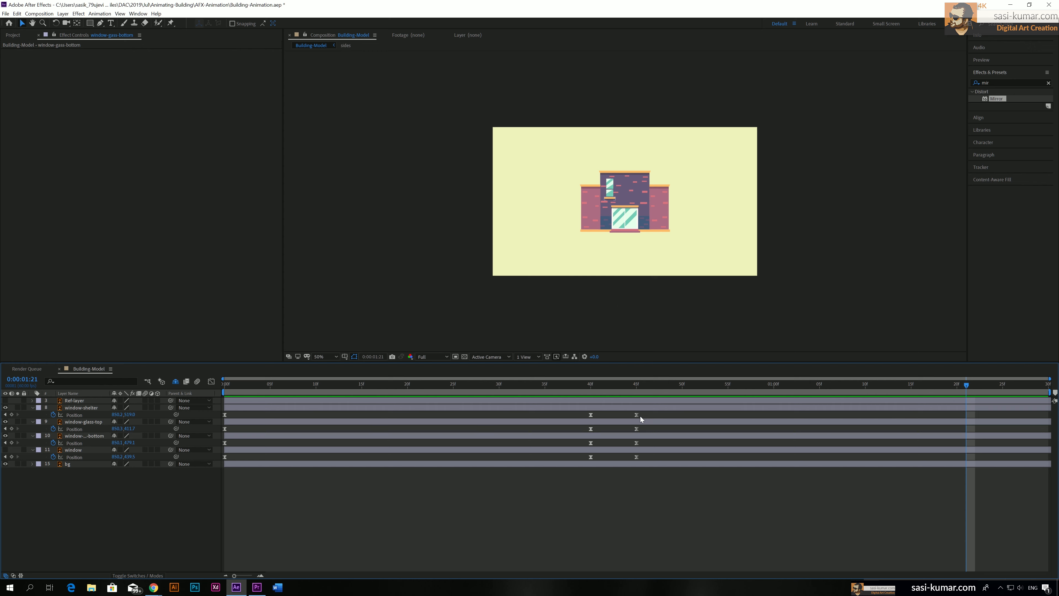
pyautogui.click(240, 449)
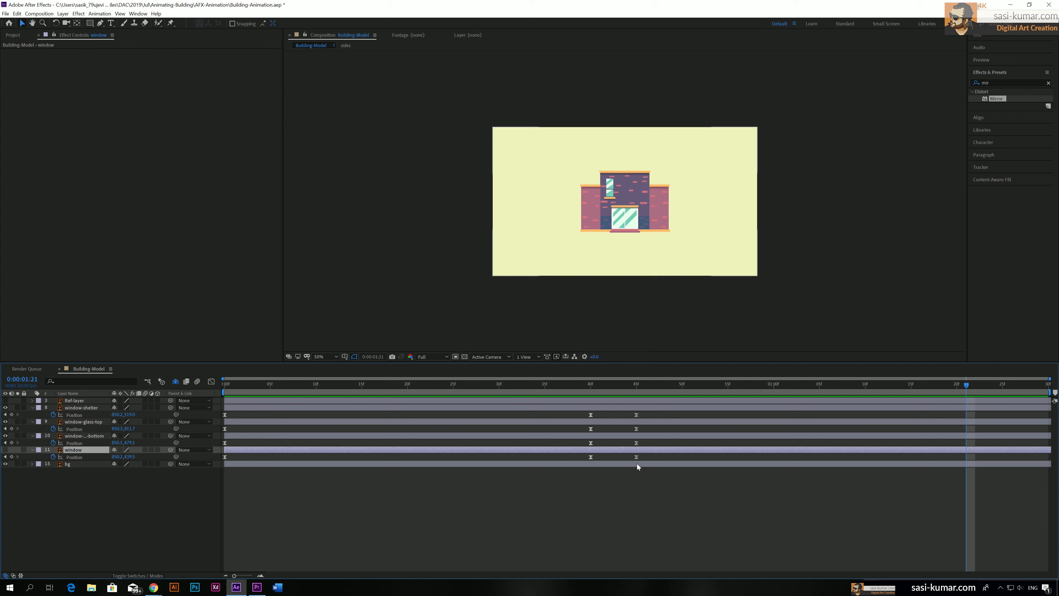
pyautogui.moveTo(643, 457); pyautogui.dragTo(589, 458)
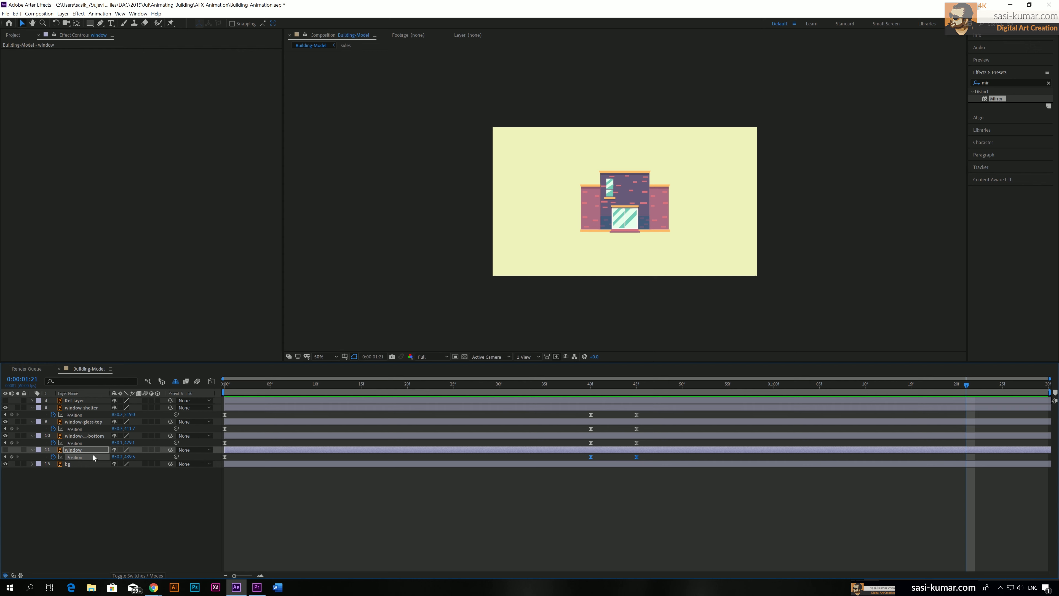
pyautogui.click(83, 436)
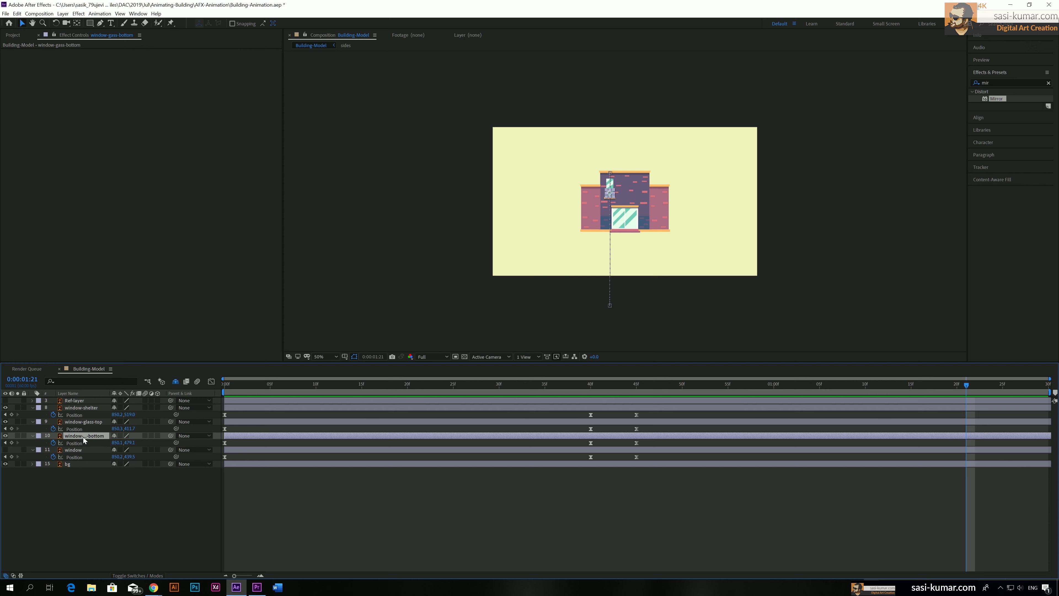
pyautogui.hotkey('ctrl', ']')
pyautogui.hotkey('ctrl', ']')
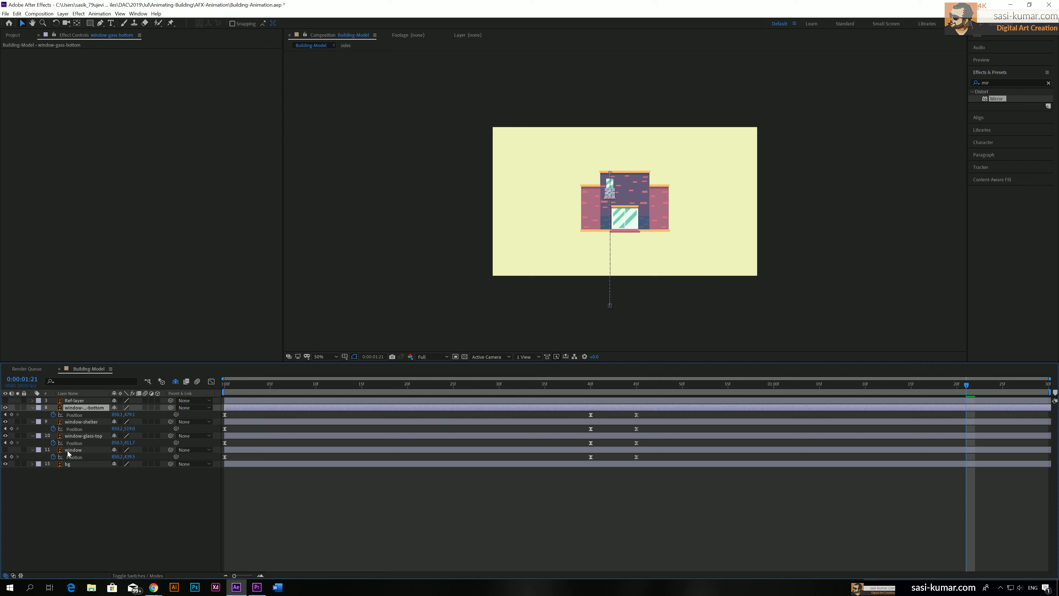
pyautogui.hotkey('ctrl', '[')
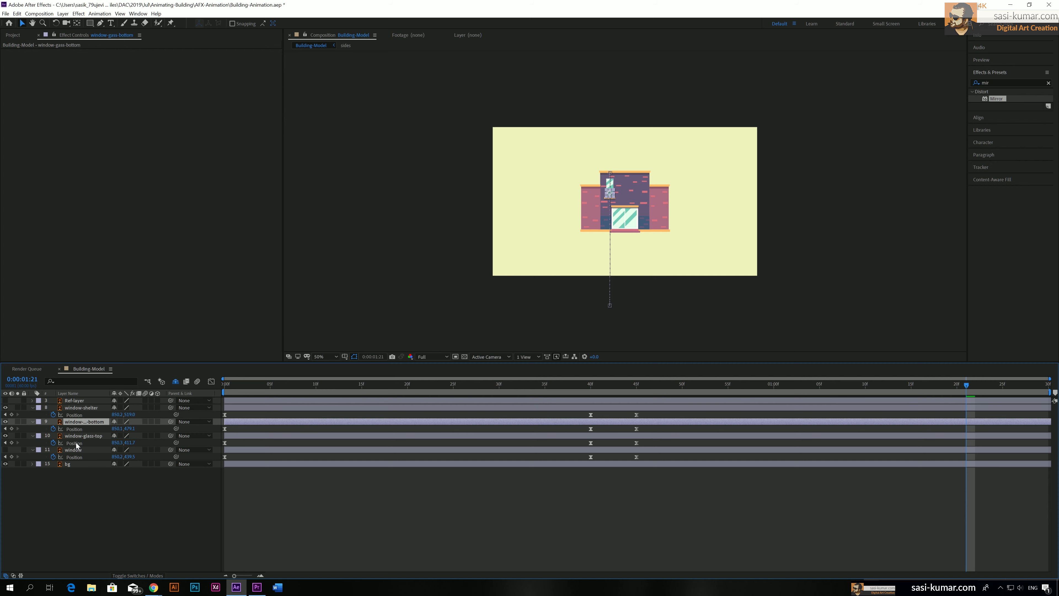
pyautogui.hotkey('ctrl', '[')
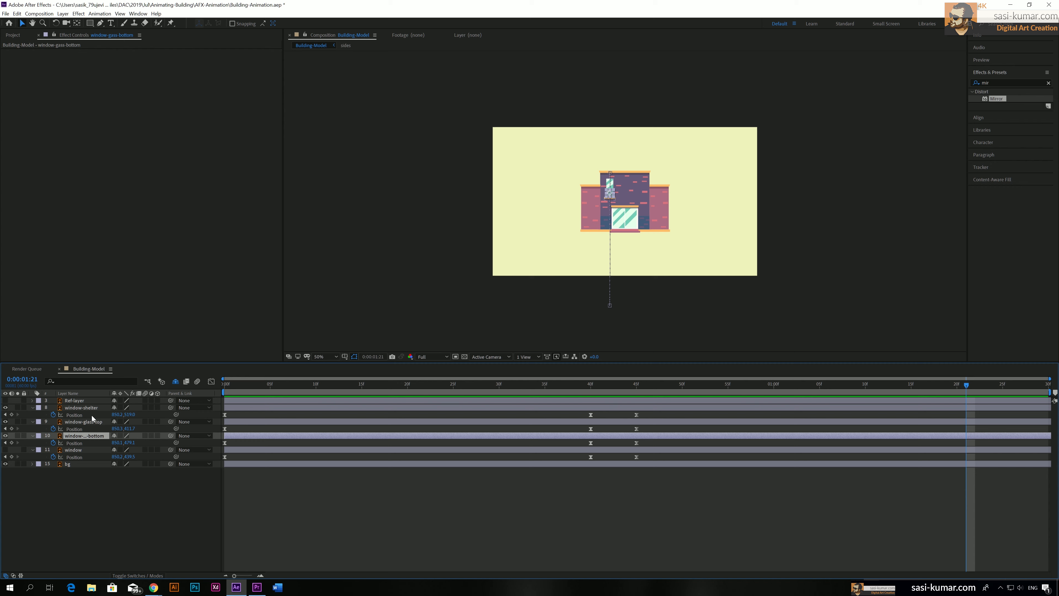
# Stagger the Position keyframes to start at frame 5 for the bottom glass, 10 for the top glass and 15 for window-shelter, and preview
pyautogui.moveTo(646, 442); pyautogui.dragTo(279, 444)
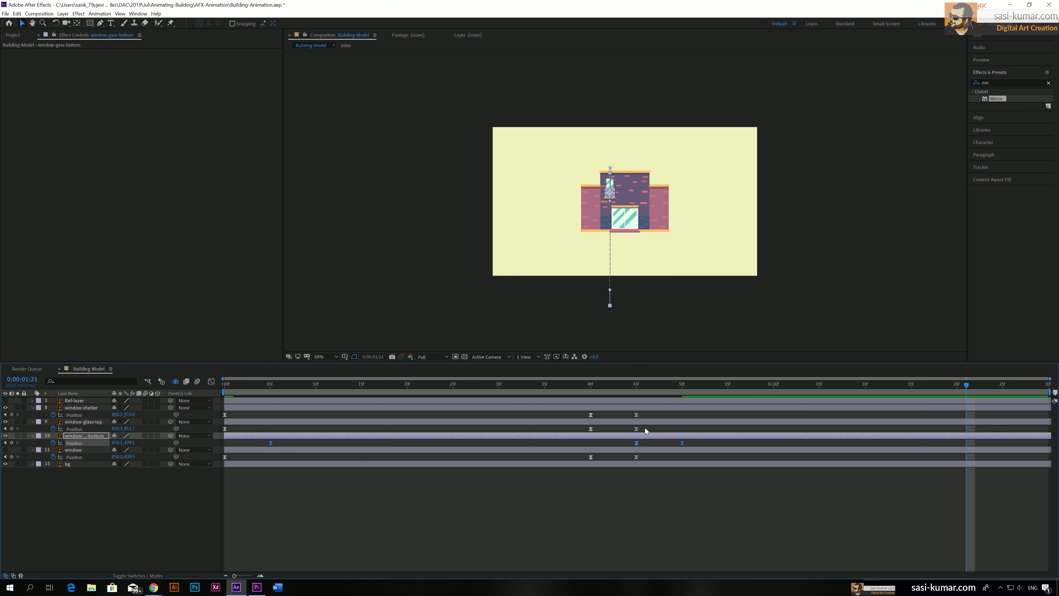
pyautogui.moveTo(645, 430); pyautogui.dragTo(310, 434)
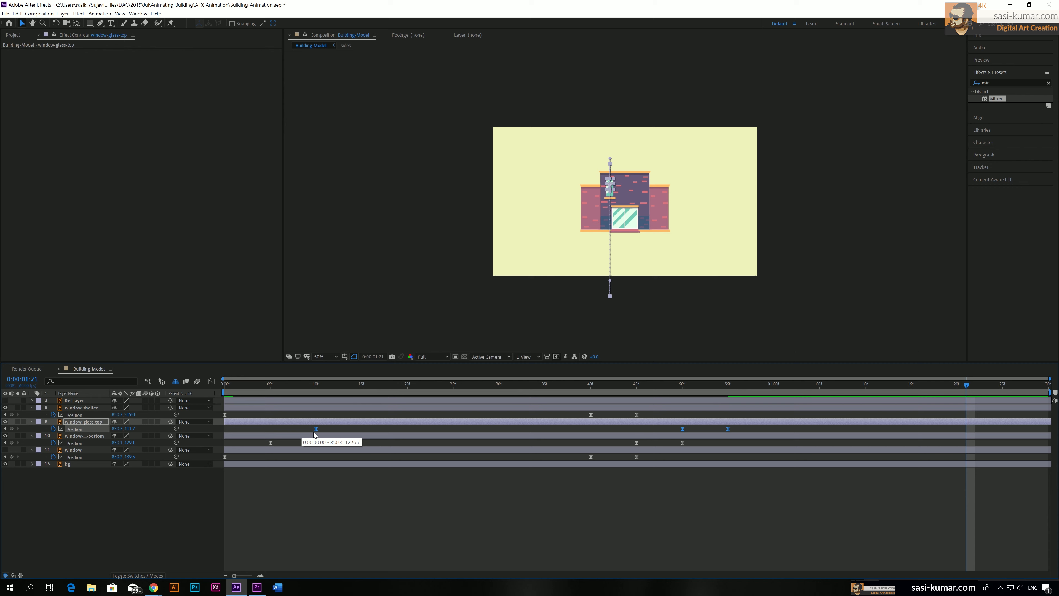
pyautogui.moveTo(645, 414); pyautogui.dragTo(362, 419)
pyautogui.press('Home')
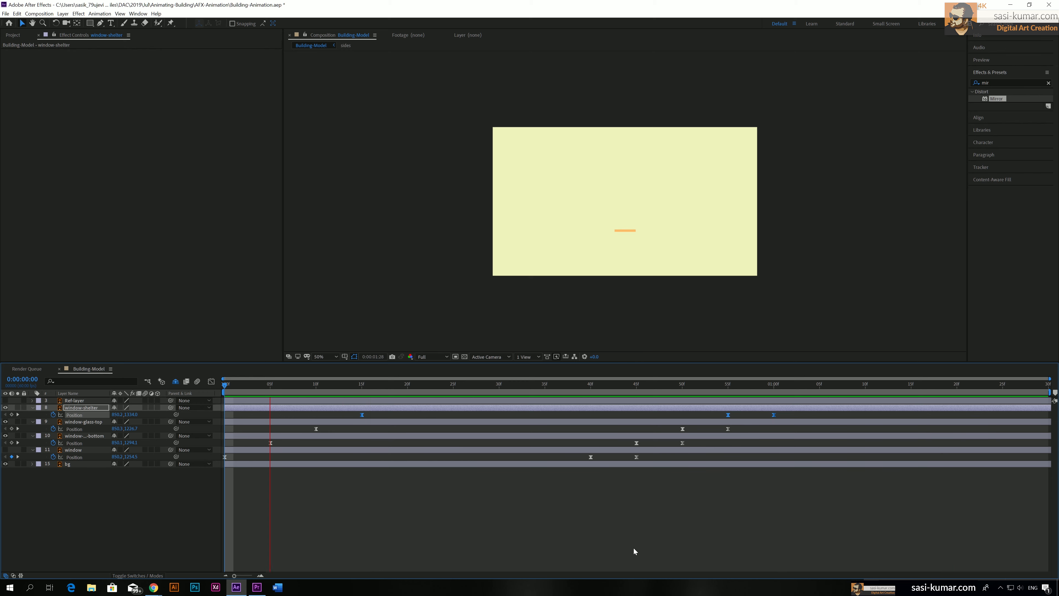
pyautogui.press('space')
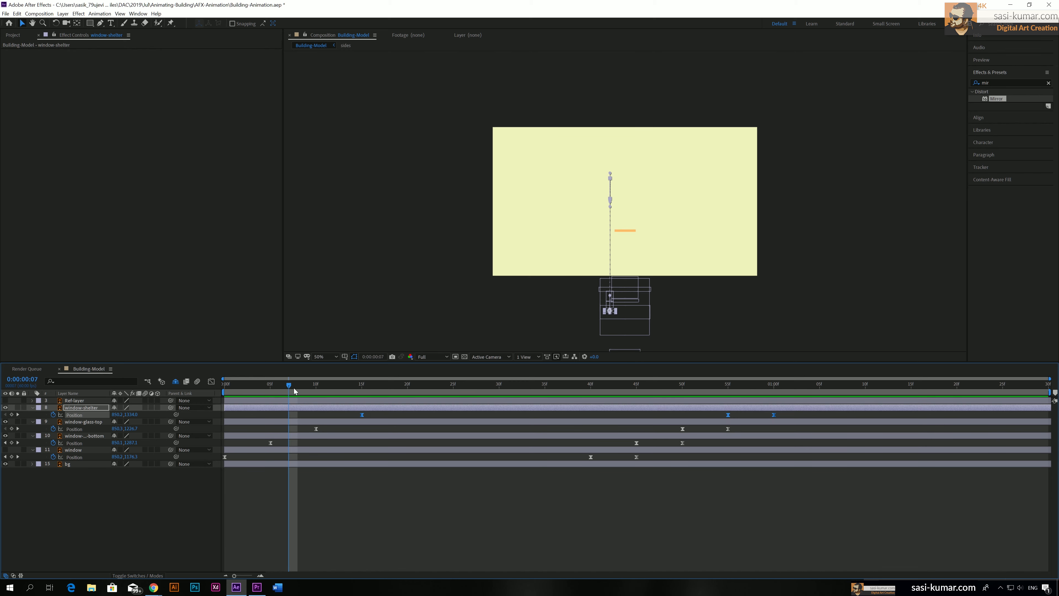
pyautogui.press('space')
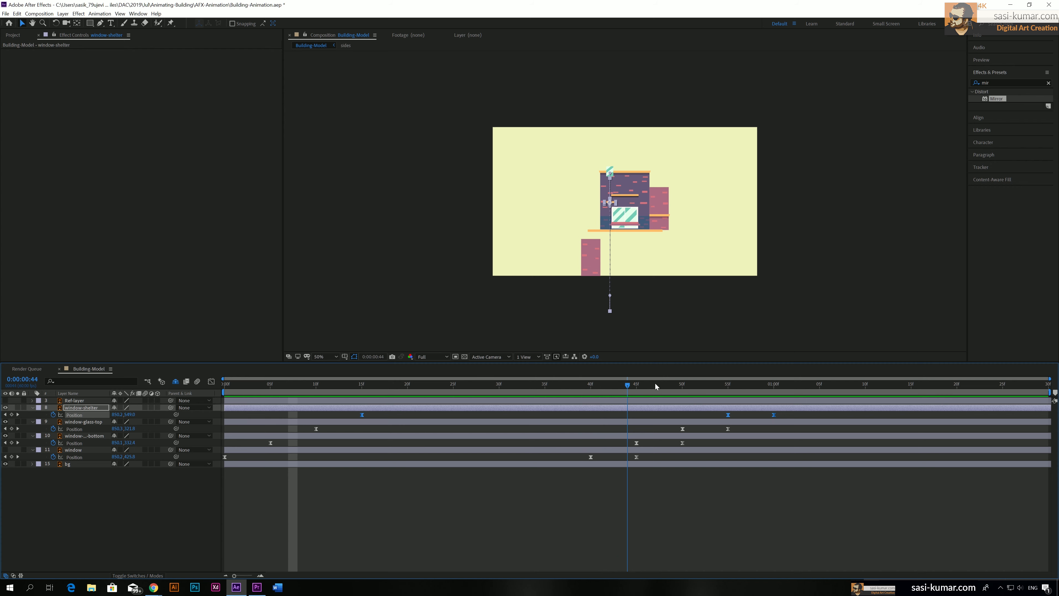
# Turn on the visibility of the window layer and preview the staggered window animation from the start
pyautogui.moveTo(655, 384)
pyautogui.mouseDown()
pyautogui.moveTo(765, 388)
pyautogui.moveTo(644, 401)
pyautogui.mouseUp()
pyautogui.hotkey('ctrl', 'shift', 'a')
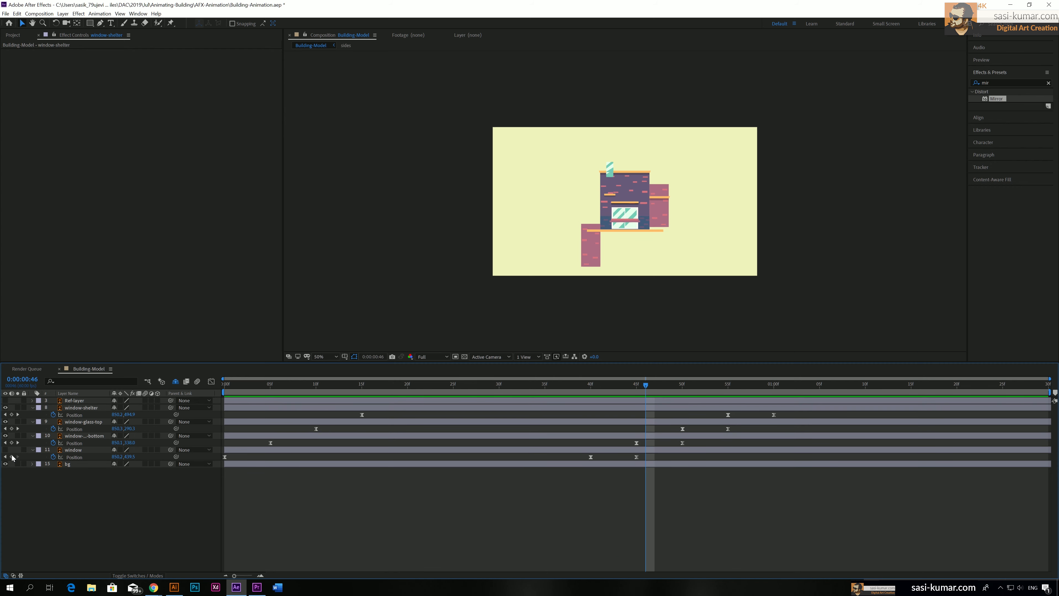
pyautogui.click(5, 450)
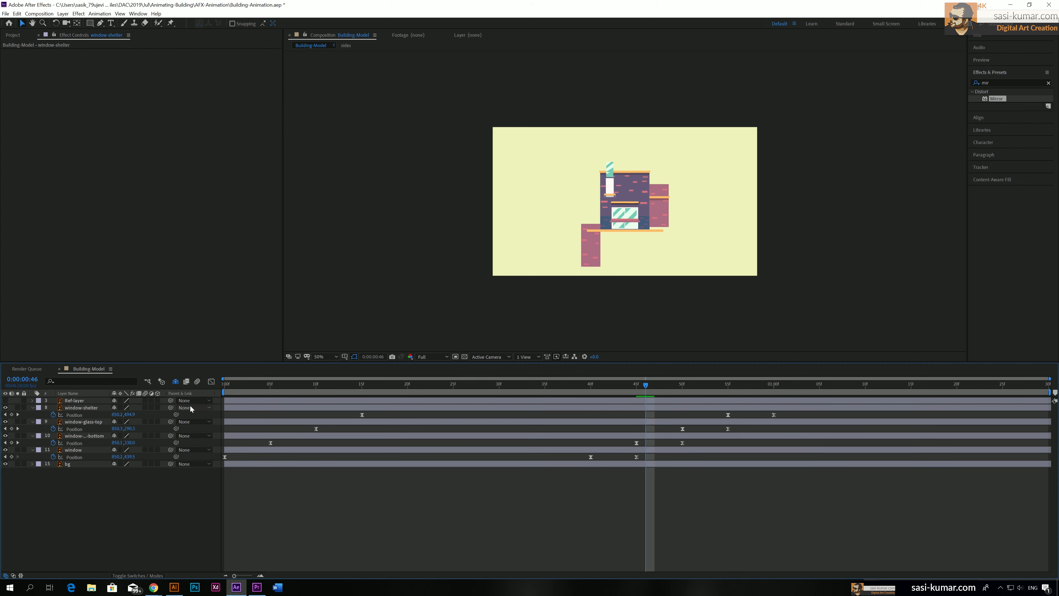
pyautogui.moveTo(286, 384); pyautogui.dragTo(178, 387)
pyautogui.press('space')
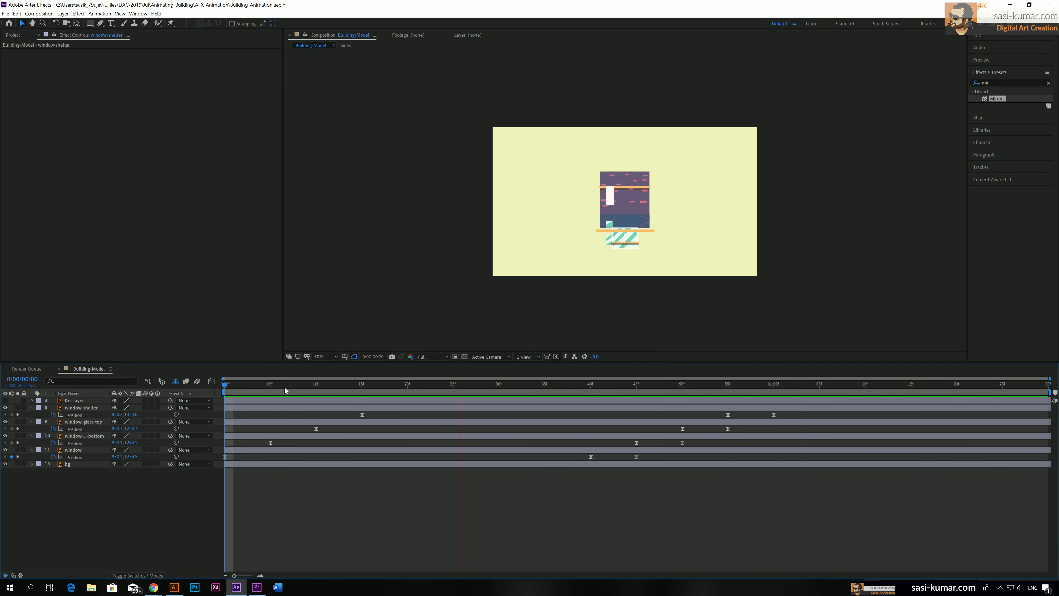
pyautogui.moveTo(228, 385); pyautogui.dragTo(32, 475)
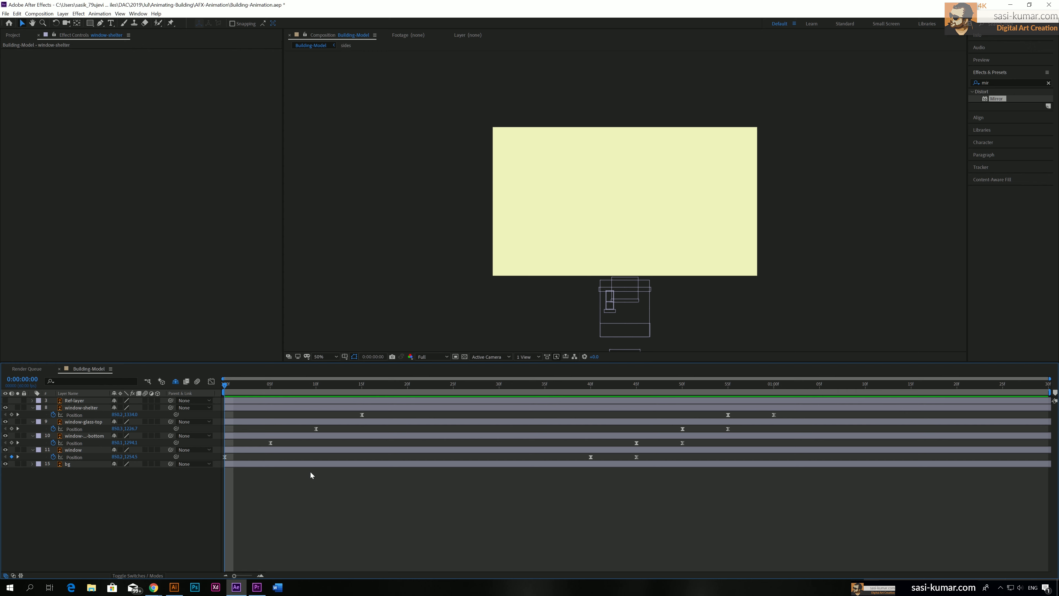
# Pre-compose the four window layers into a new composition named windows, moving all attributes into it
pyautogui.click(259, 451)
pyautogui.keyDown('shift'); pyautogui.click(262, 409); pyautogui.keyUp('shift')
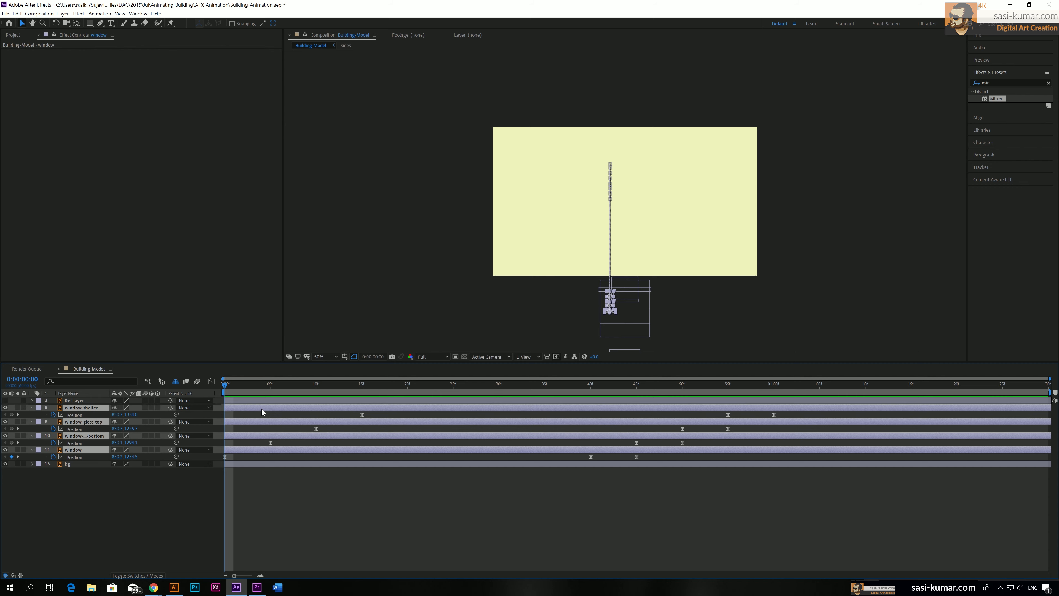
pyautogui.rightClick(261, 409)
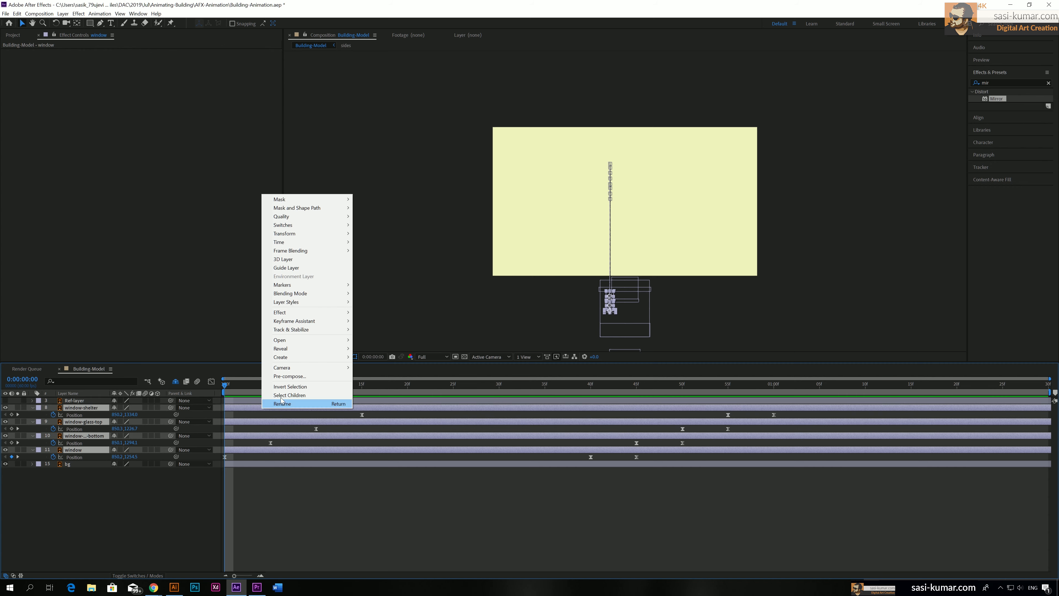
pyautogui.click(304, 375)
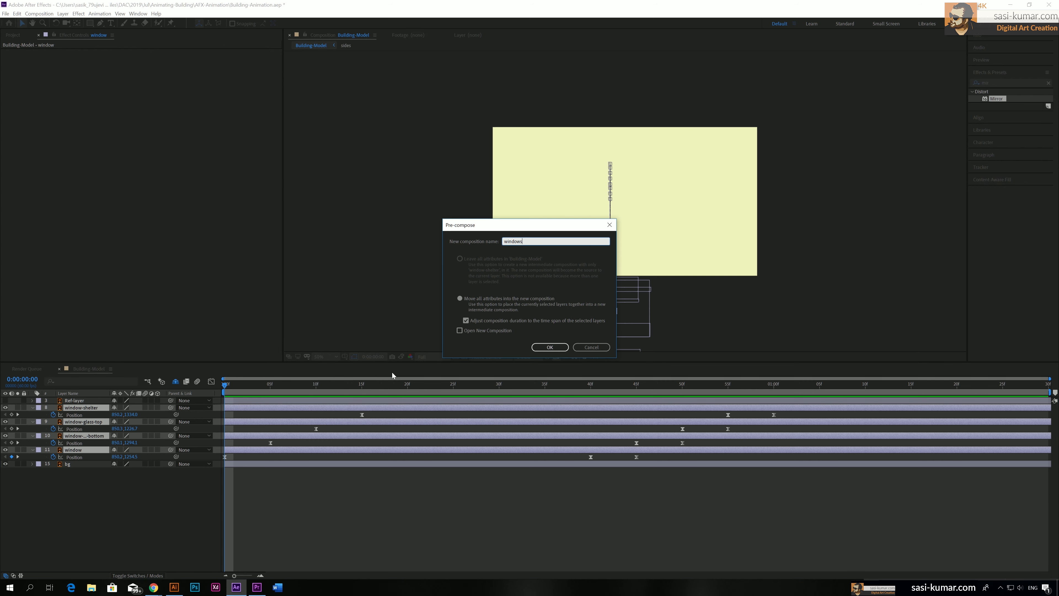
pyautogui.click(561, 349)
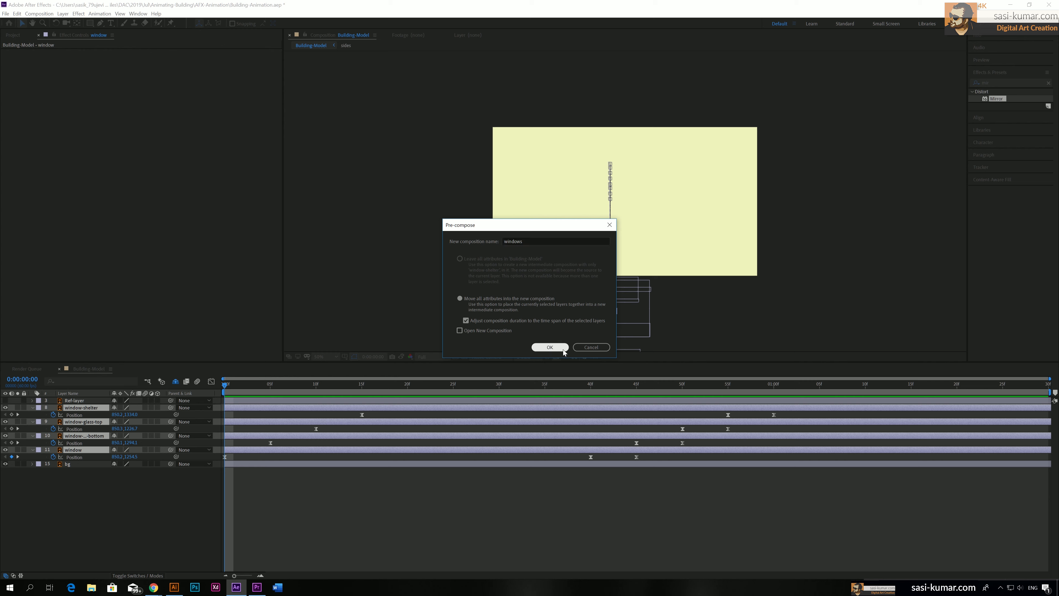
# Move the windows layer above Ref-layer in the layer stack and turn on Ref-layer's visibility
pyautogui.click(13, 35)
pyautogui.moveTo(249, 386); pyautogui.dragTo(1012, 393)
pyautogui.moveTo(1012, 393); pyautogui.dragTo(1039, 394)
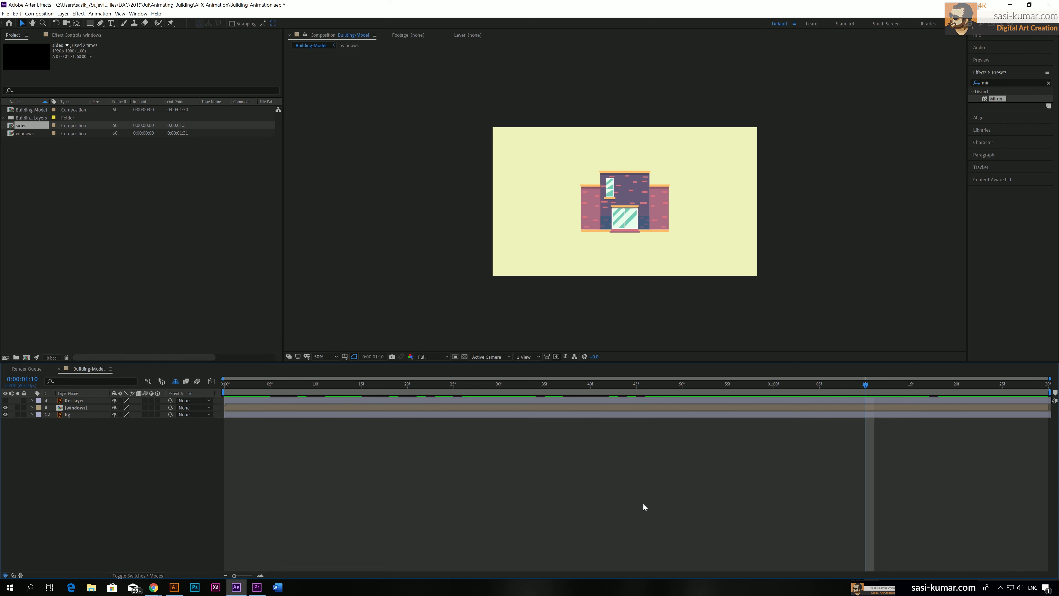
pyautogui.click(63, 408)
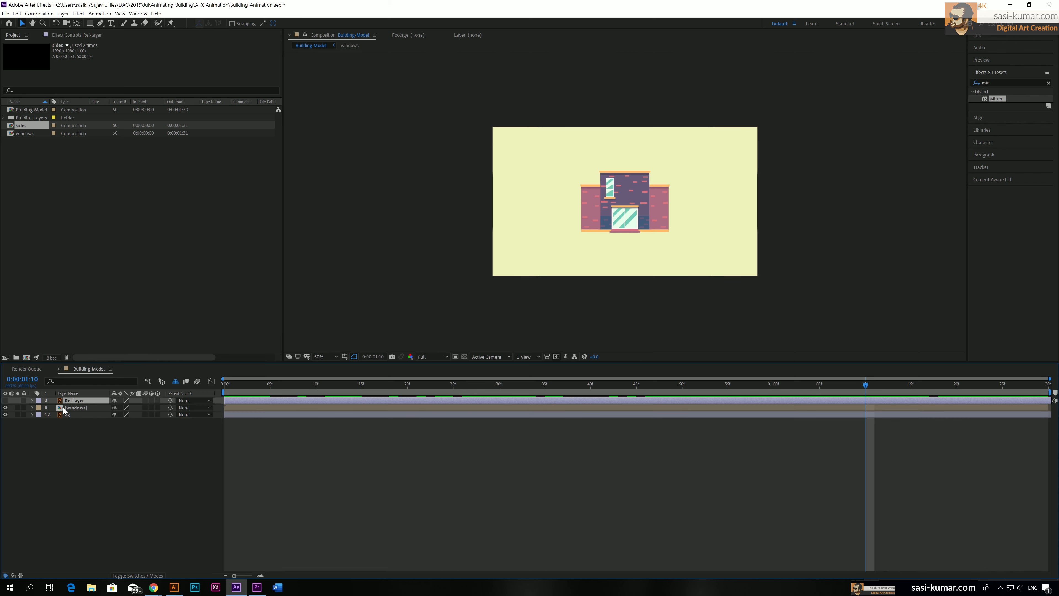
pyautogui.moveTo(64, 409); pyautogui.dragTo(68, 402)
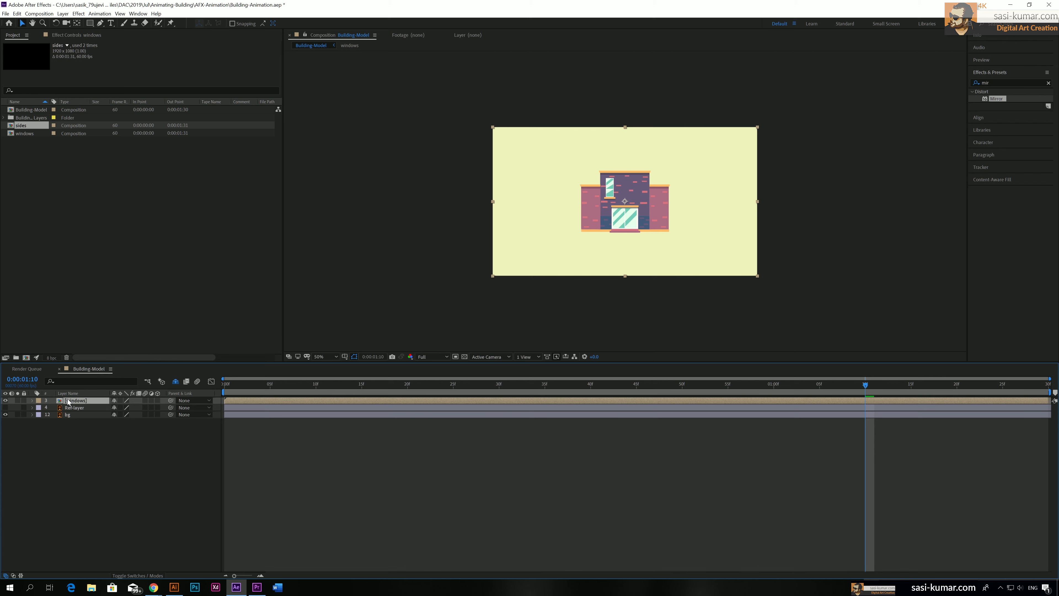
pyautogui.click(5, 407)
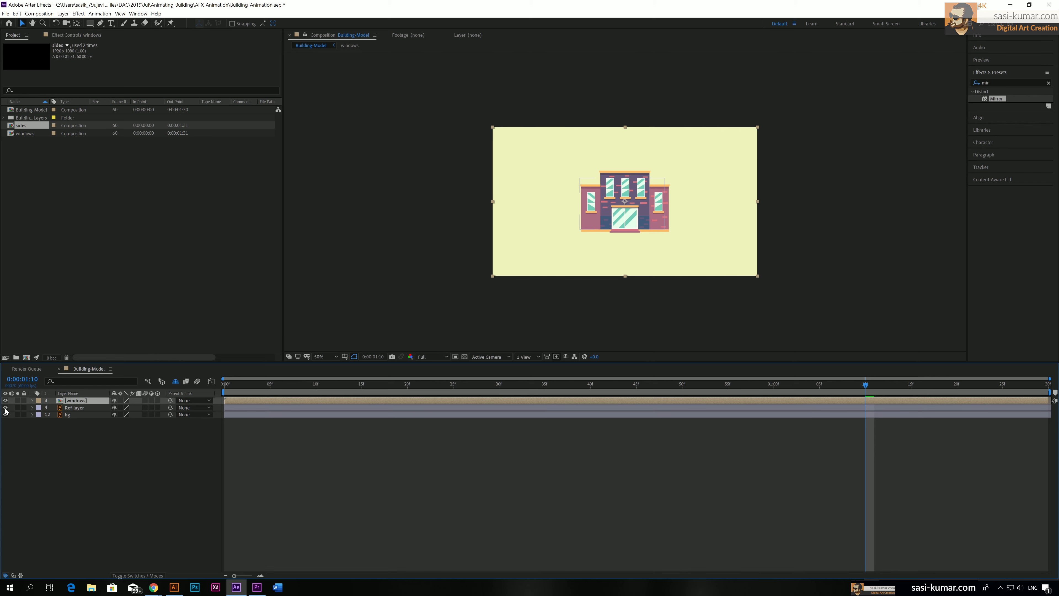
# Enlarge the composition view to 200% magnification and move the current time to 0:00:01:20
pyautogui.moveTo(363, 362); pyautogui.dragTo(363, 434)
pyautogui.click(726, 367)
pyautogui.press('.')
pyautogui.press('.')
pyautogui.press('.')
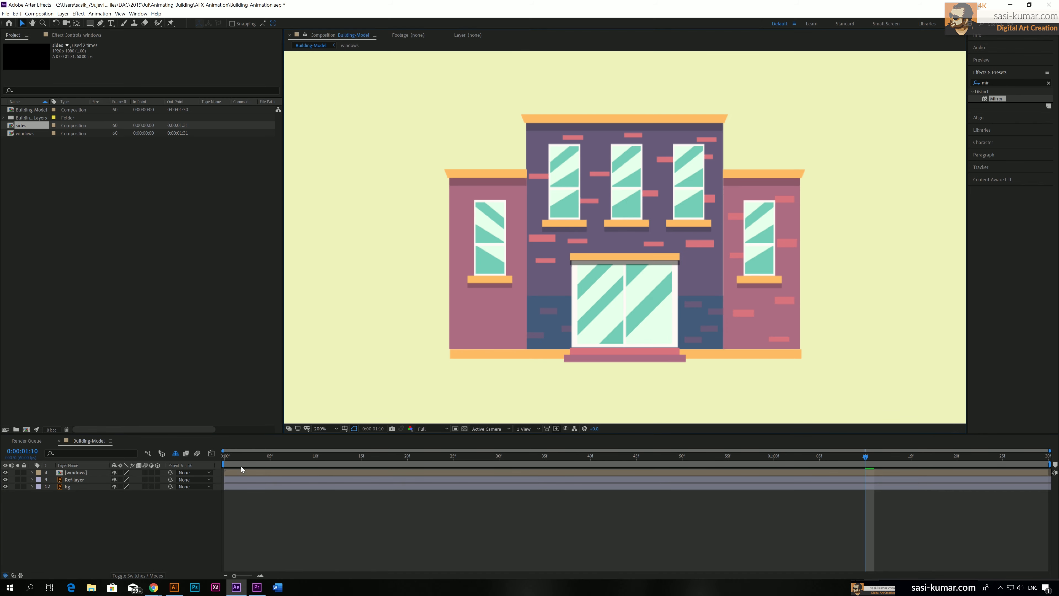
pyautogui.press('space')
pyautogui.press('space')
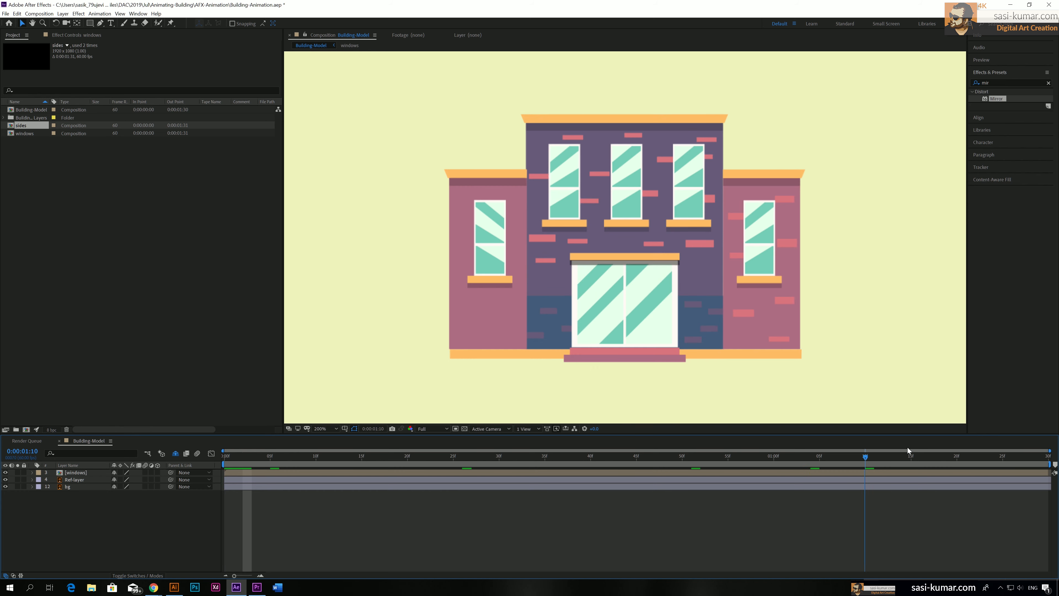
pyautogui.moveTo(909, 450); pyautogui.dragTo(957, 452)
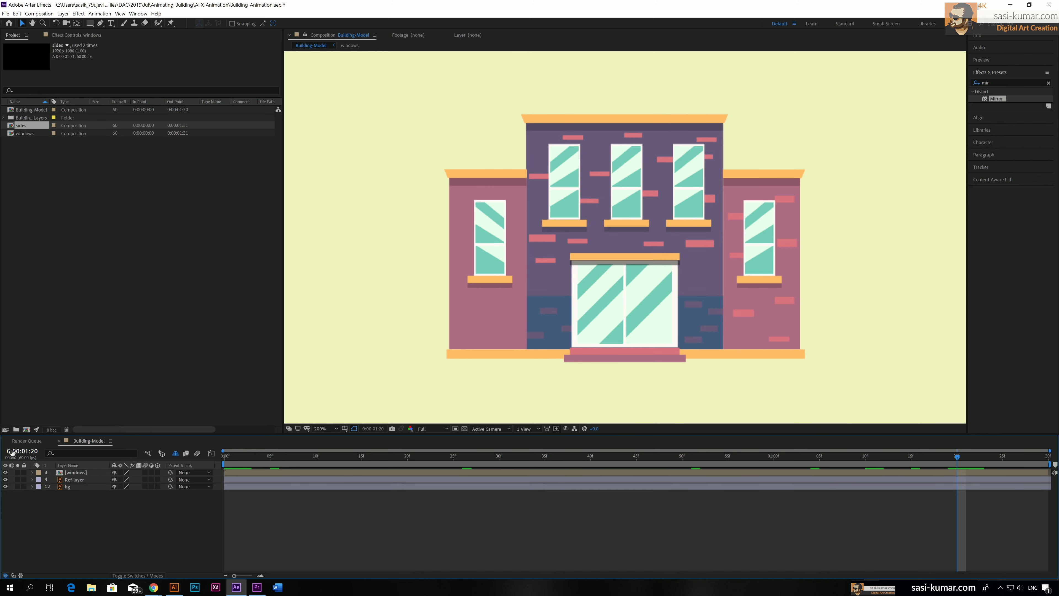
# Add two more instances of the windows composition and place them over the reference's middle and right upper windows
pyautogui.click(20, 134)
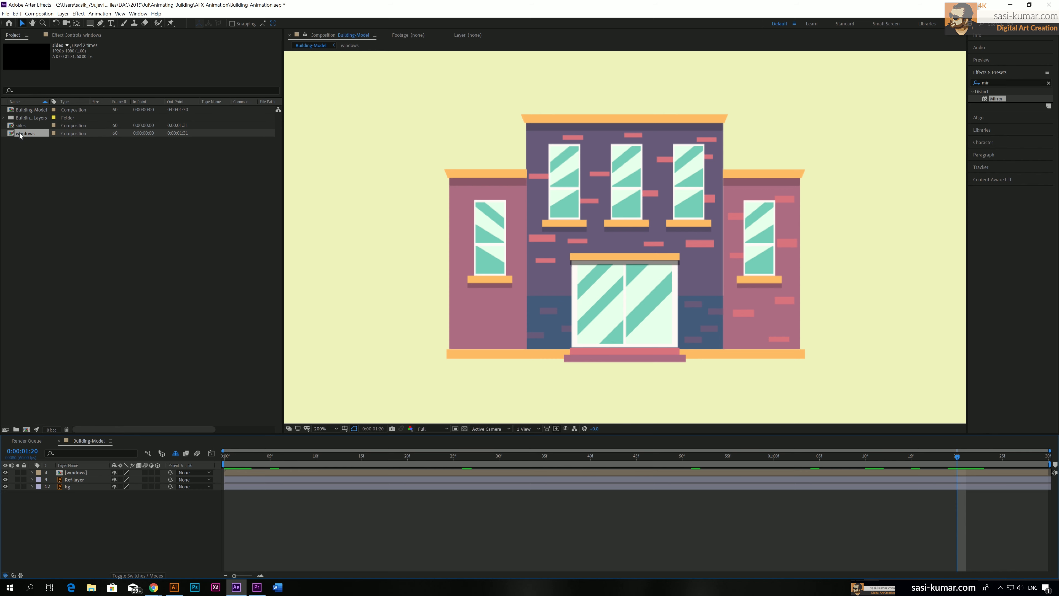
pyautogui.moveTo(19, 138); pyautogui.dragTo(622, 227)
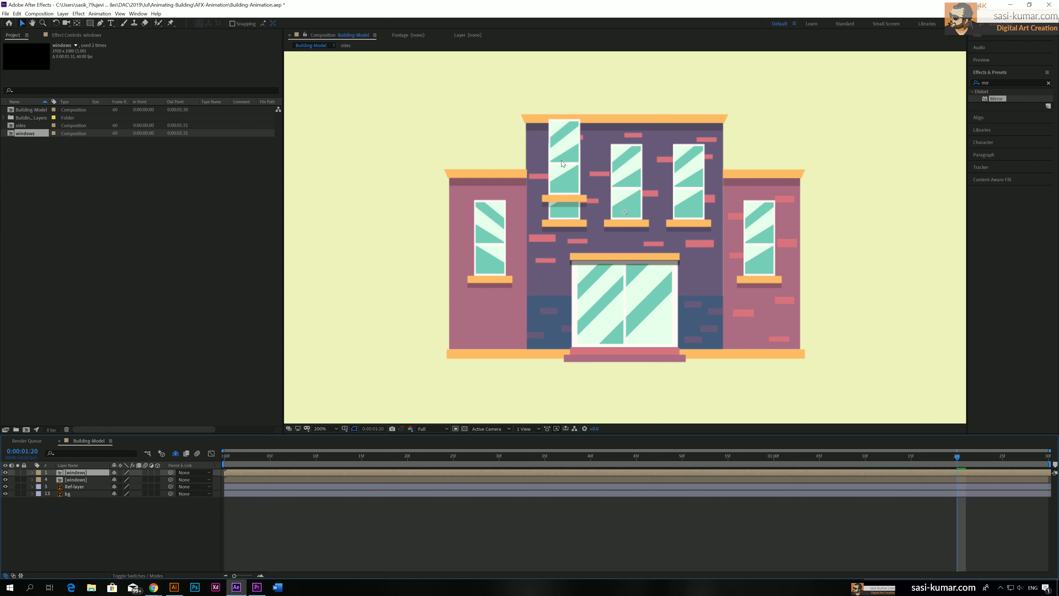
pyautogui.moveTo(562, 164); pyautogui.dragTo(624, 188)
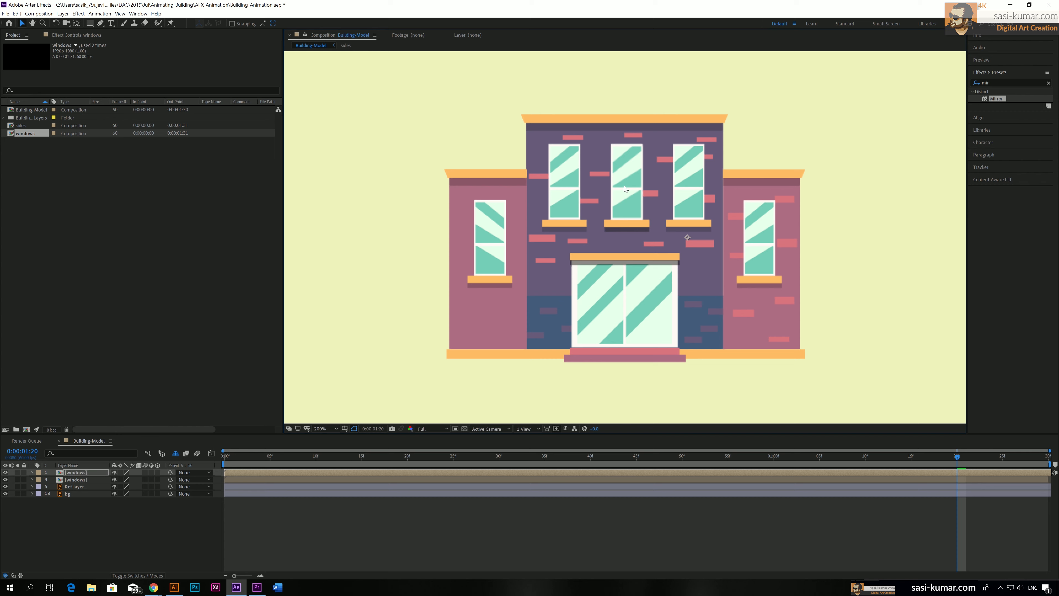
pyautogui.moveTo(31, 141); pyautogui.dragTo(692, 211)
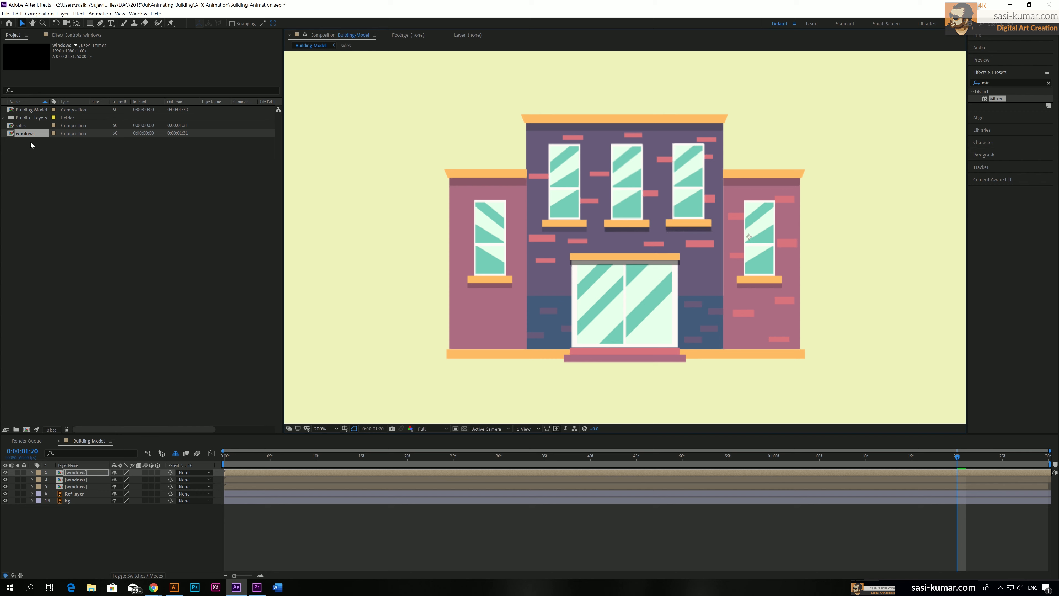
# Add two further instances of the windows composition and place them over the reference windows of the left and right wings
pyautogui.moveTo(25, 133); pyautogui.dragTo(393, 340)
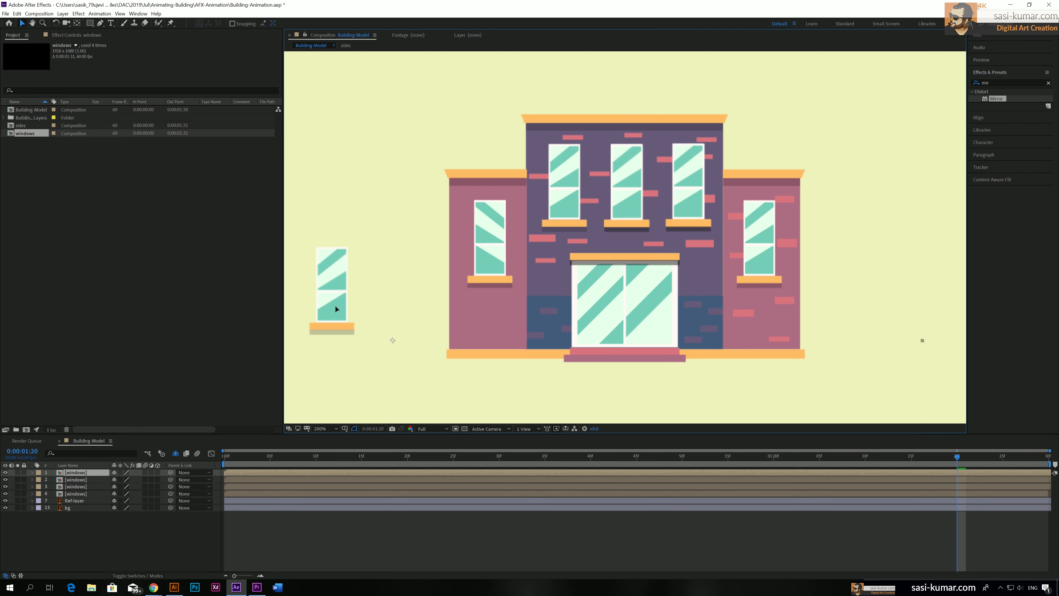
pyautogui.moveTo(336, 305); pyautogui.dragTo(491, 260)
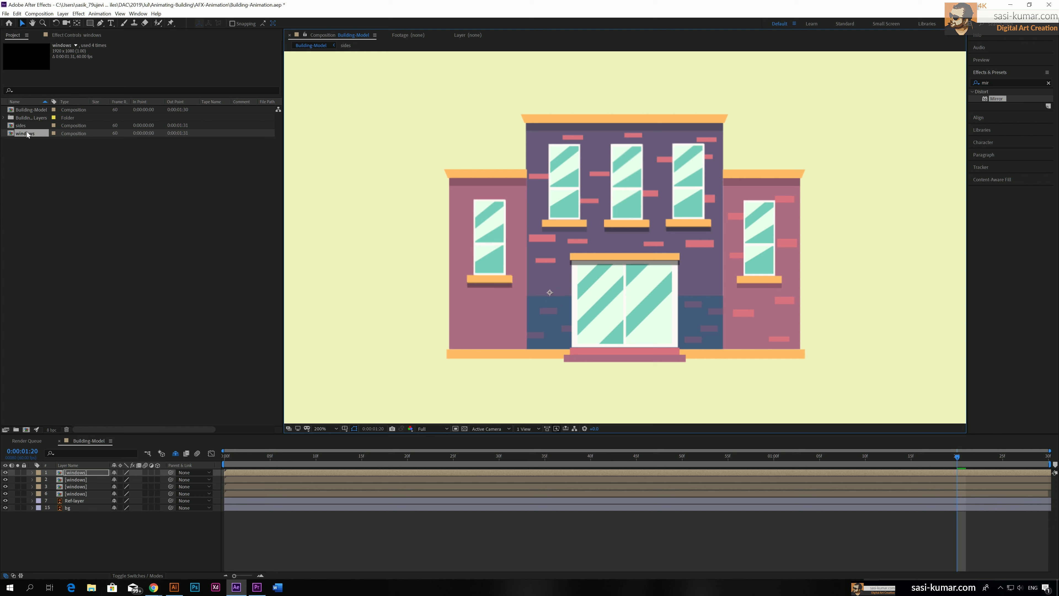
pyautogui.moveTo(27, 134); pyautogui.dragTo(759, 262)
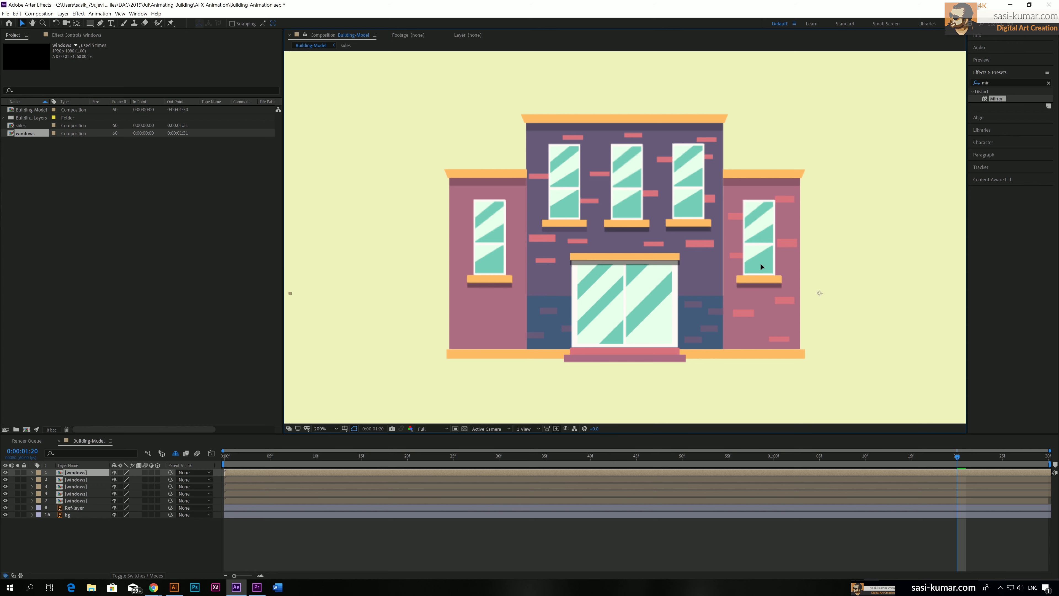
# Show the alignment options, bottom-align the three upper-floor windows layers and distribute them horizontally by their centers
pyautogui.keyDown('shift'); pyautogui.click(280, 482); pyautogui.keyUp('shift')
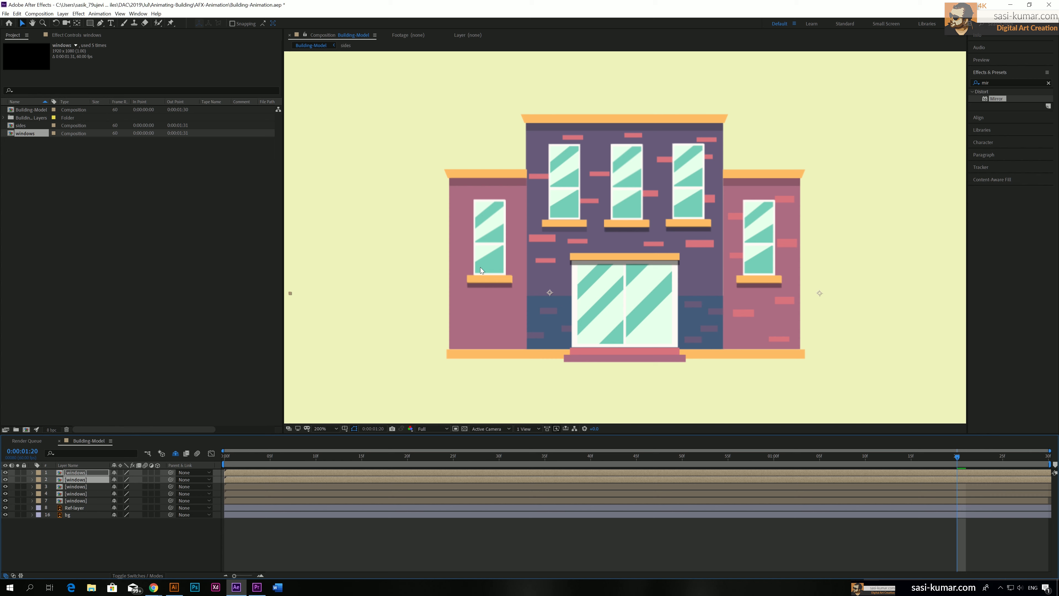
pyautogui.click(995, 118)
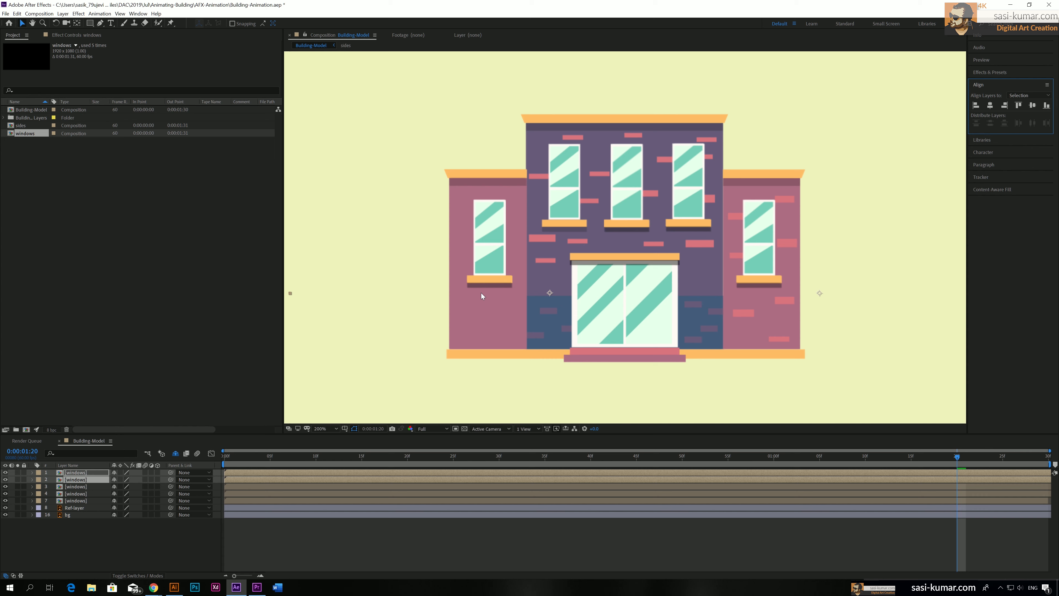
pyautogui.click(252, 489)
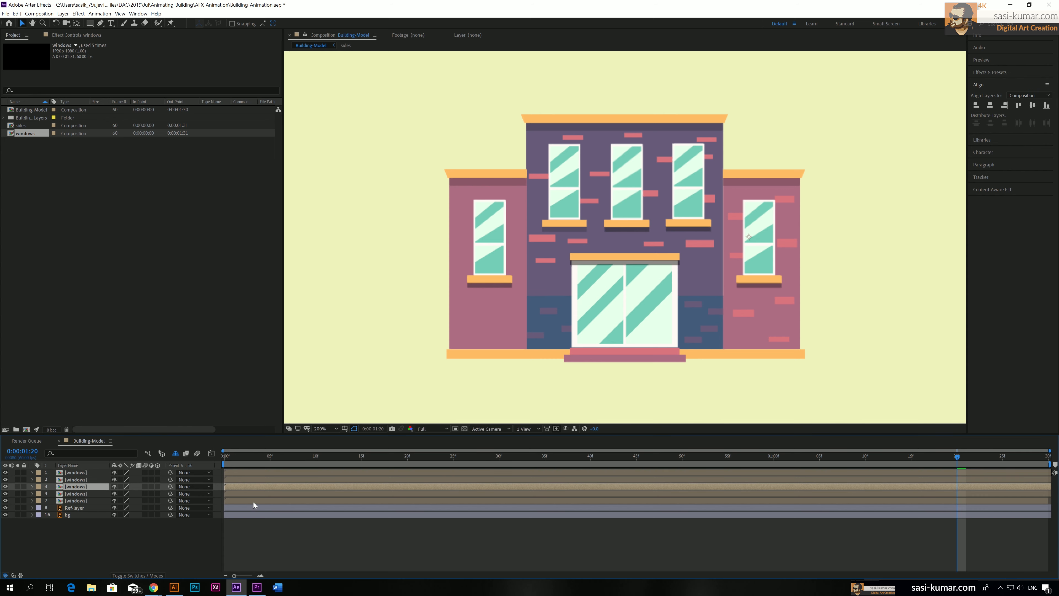
pyautogui.keyDown('shift'); pyautogui.click(254, 502); pyautogui.keyUp('shift')
pyautogui.click(1047, 107)
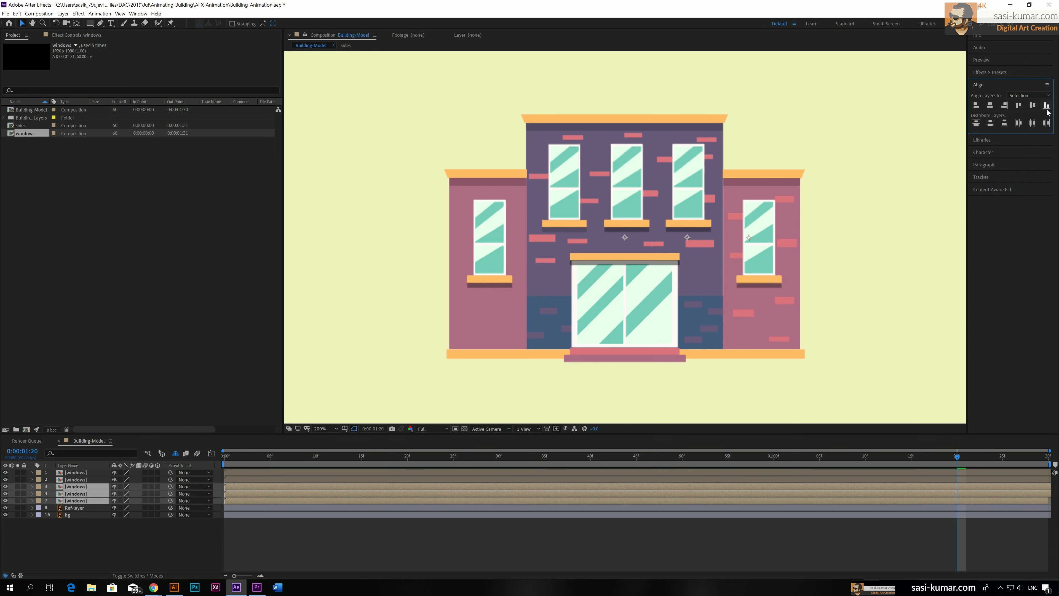
pyautogui.click(1032, 125)
# Preview the animation from the start, hide Ref-layer and preview it again
pyautogui.click(595, 535)
pyautogui.press('Home')
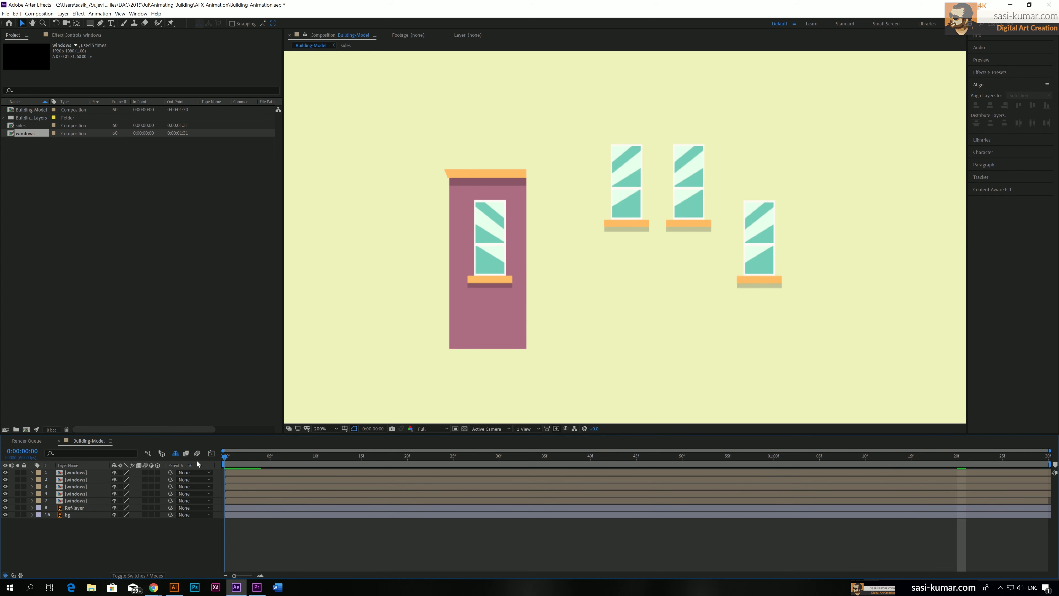
pyautogui.press('space')
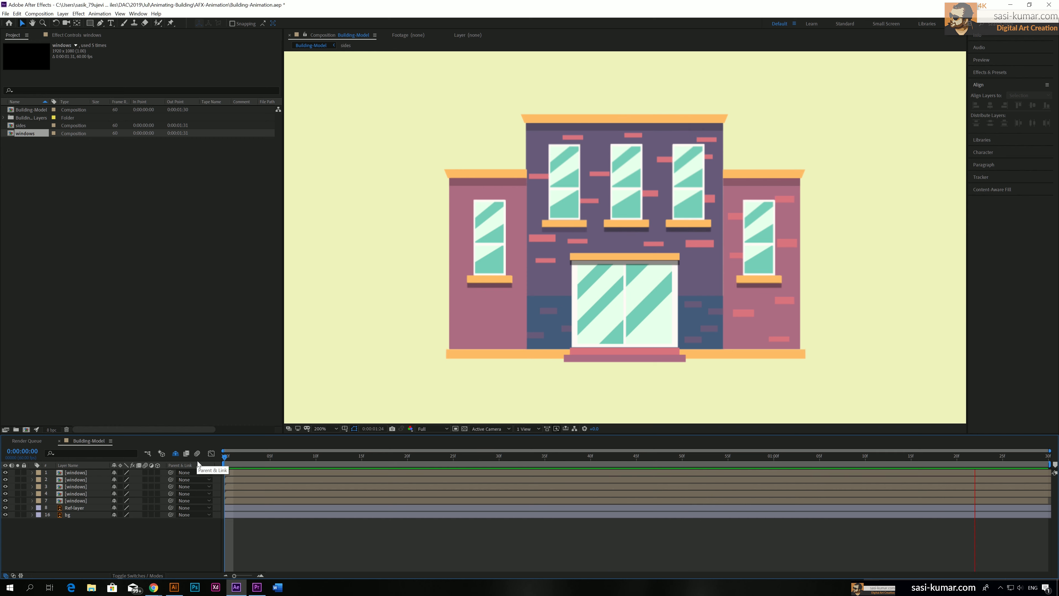
pyautogui.press('space')
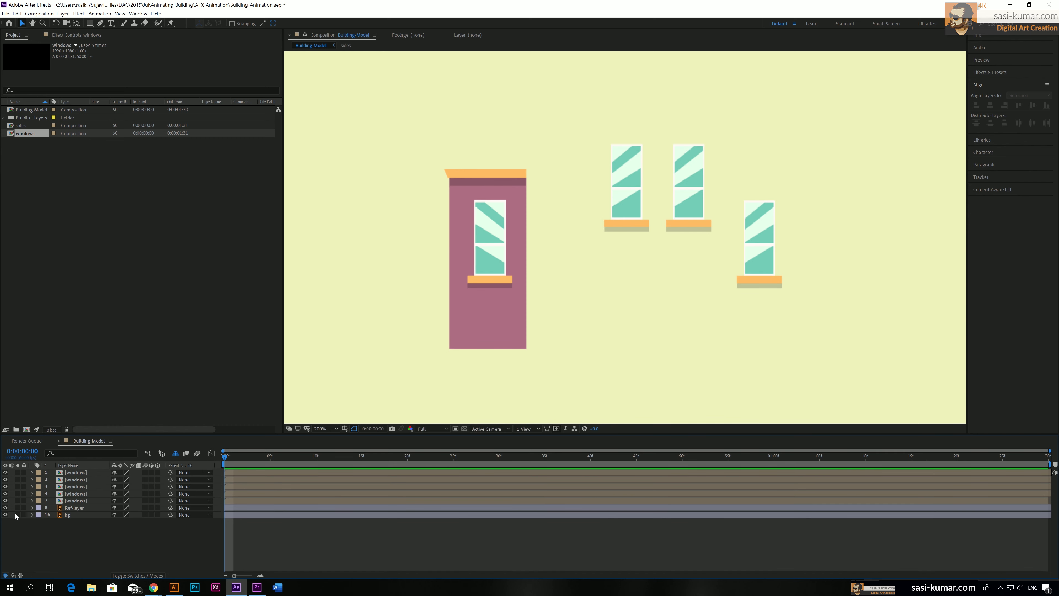
pyautogui.click(5, 507)
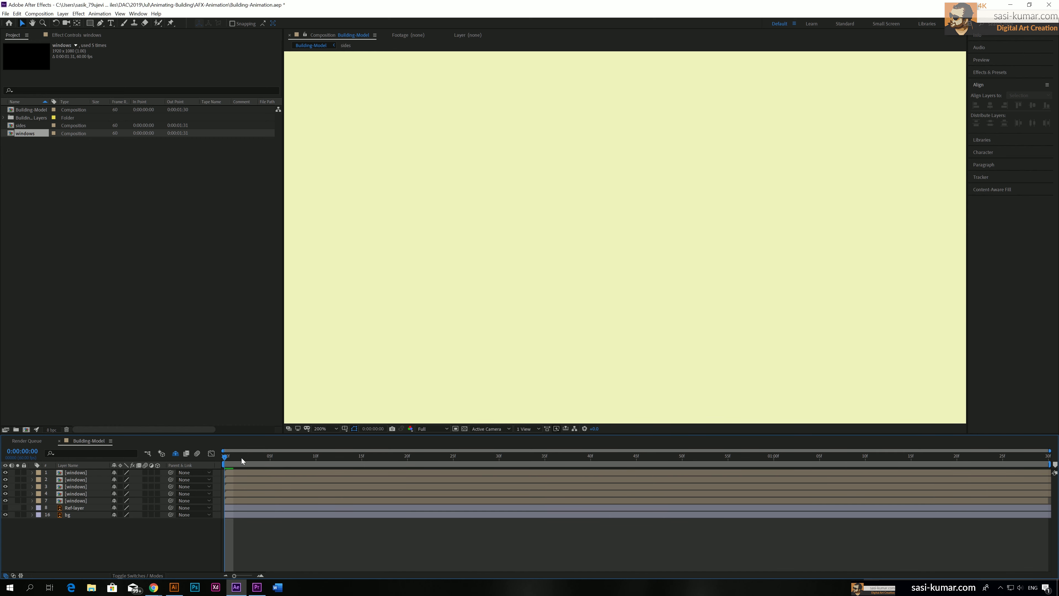
pyautogui.press('space')
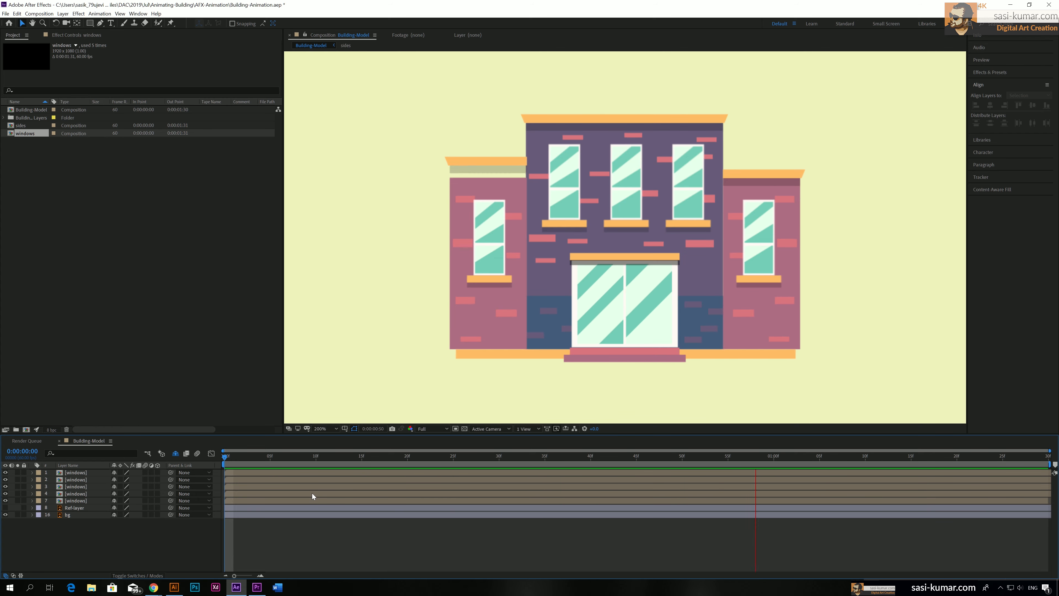
pyautogui.press('space')
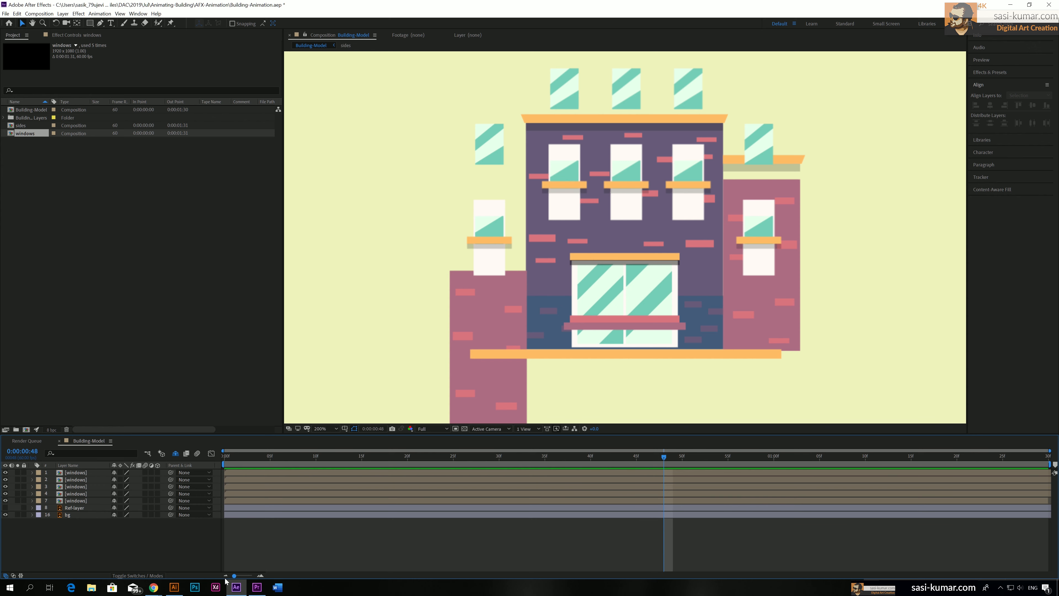
# Stagger the upper four windows layers in the timeline to start at frames 5, 10, 15 and 20, with the topmost layer last
pyautogui.click(257, 473)
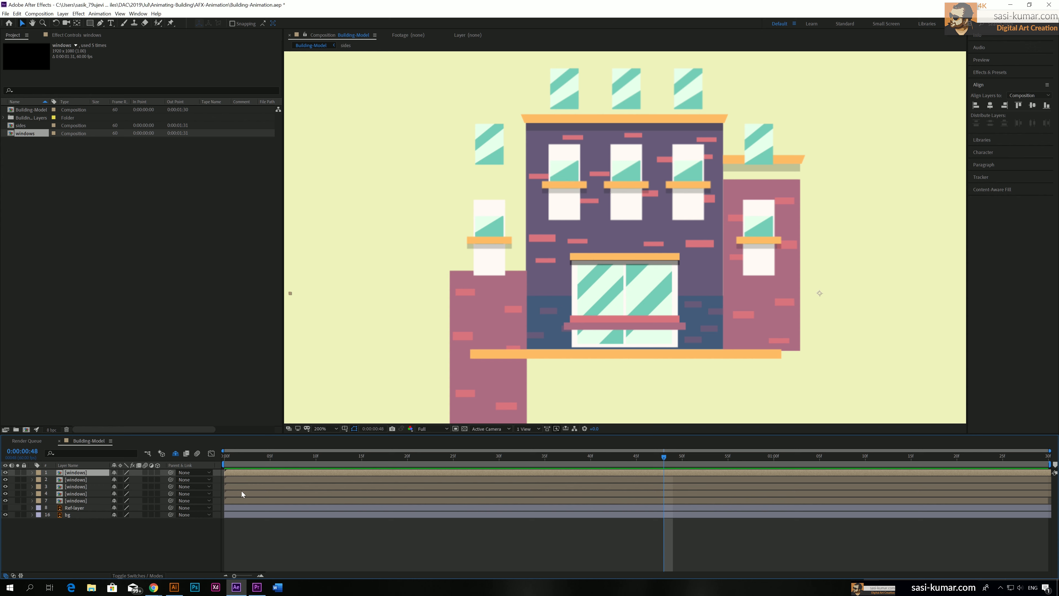
pyautogui.keyDown('shift'); pyautogui.click(238, 492); pyautogui.keyUp('shift')
pyautogui.moveTo(234, 473); pyautogui.dragTo(277, 471)
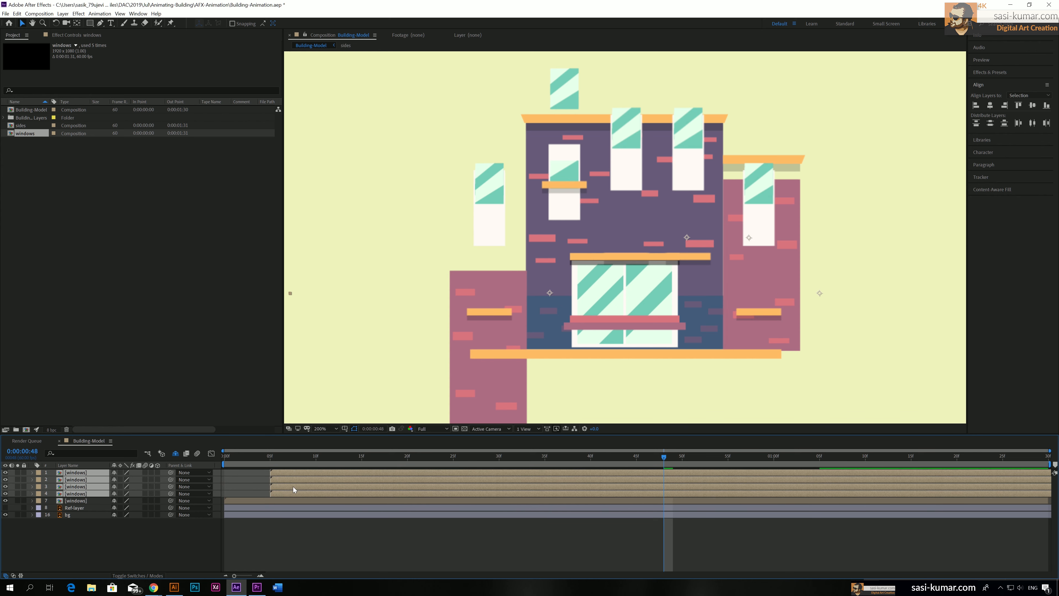
pyautogui.click(290, 531)
pyautogui.click(284, 488)
pyautogui.keyDown('shift'); pyautogui.click(284, 479); pyautogui.keyUp('shift')
pyautogui.keyDown('shift'); pyautogui.click(287, 473); pyautogui.keyUp('shift')
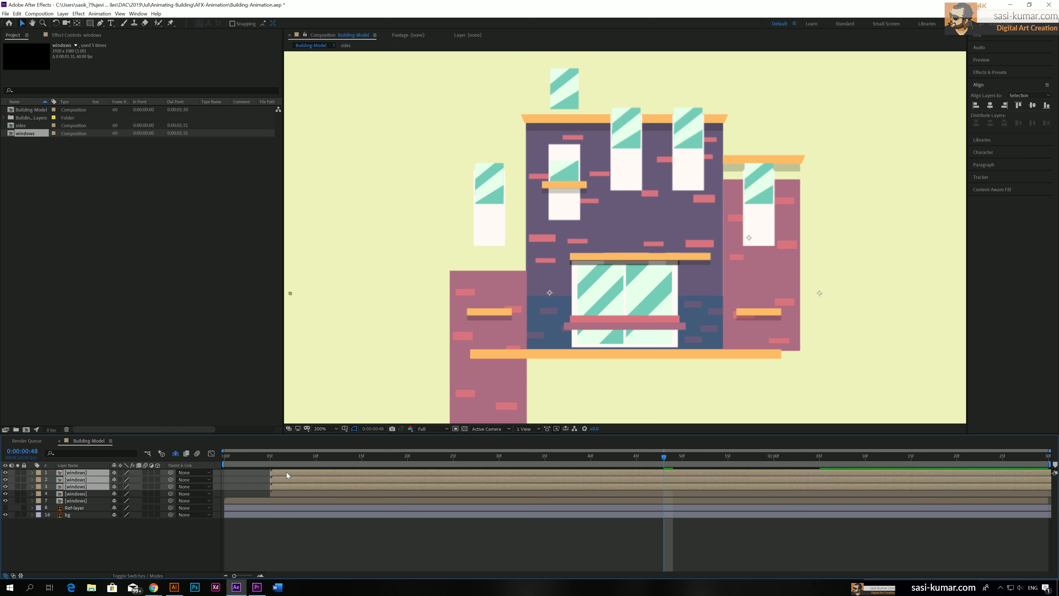
pyautogui.moveTo(286, 472); pyautogui.dragTo(422, 467)
pyautogui.click(344, 534)
pyautogui.click(339, 478)
pyautogui.keyDown('shift'); pyautogui.click(338, 472); pyautogui.keyUp('shift')
pyautogui.click(450, 564)
pyautogui.click(379, 471)
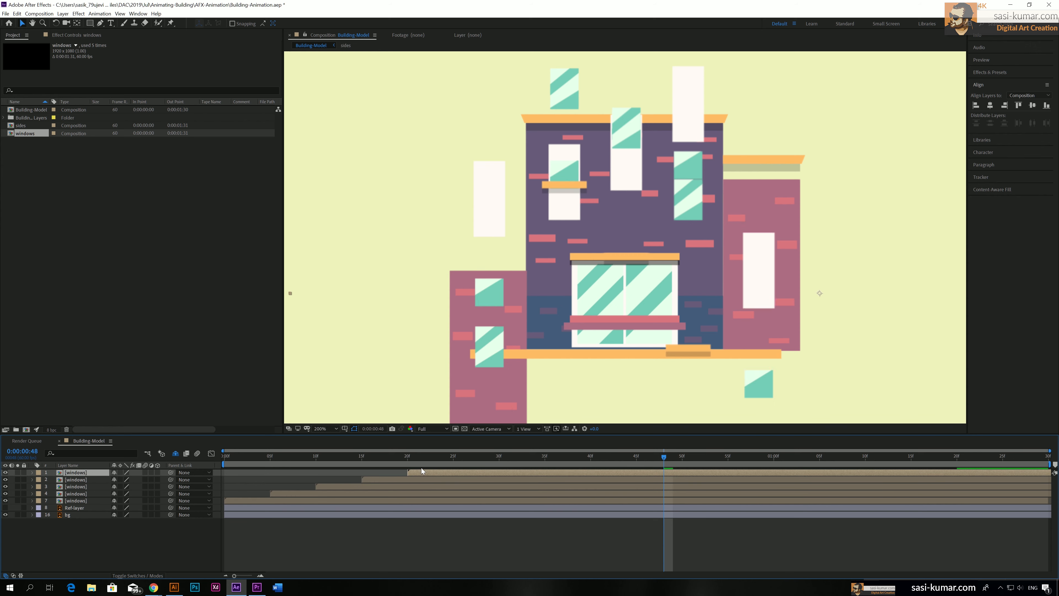
# Preview the staggered windows from the start, set the view magnification to 100% and replay the whole building animation
pyautogui.press('Home')
pyautogui.press('space')
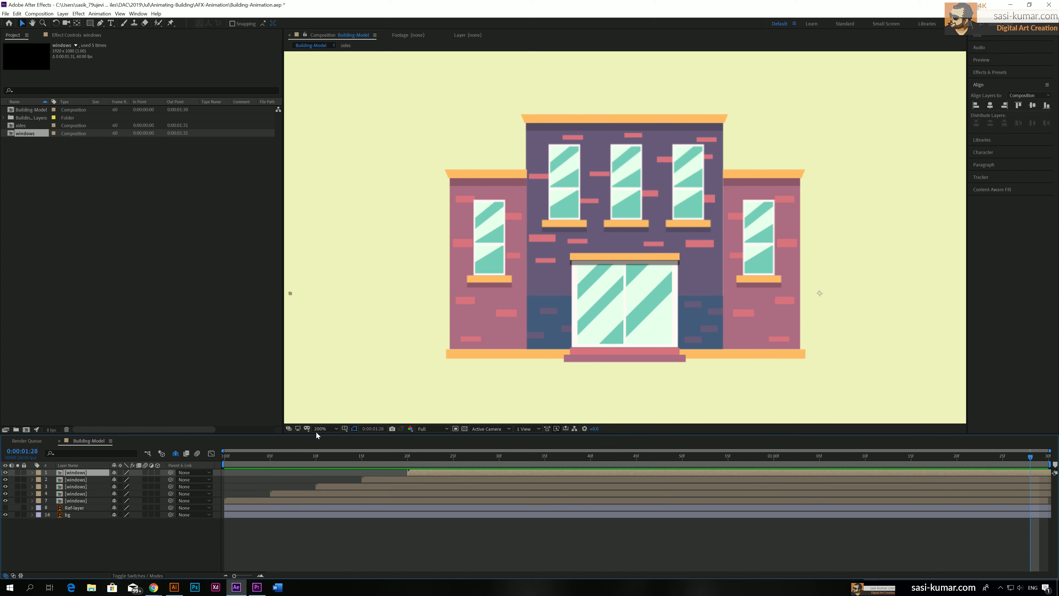
pyautogui.click(332, 428)
pyautogui.click(338, 364)
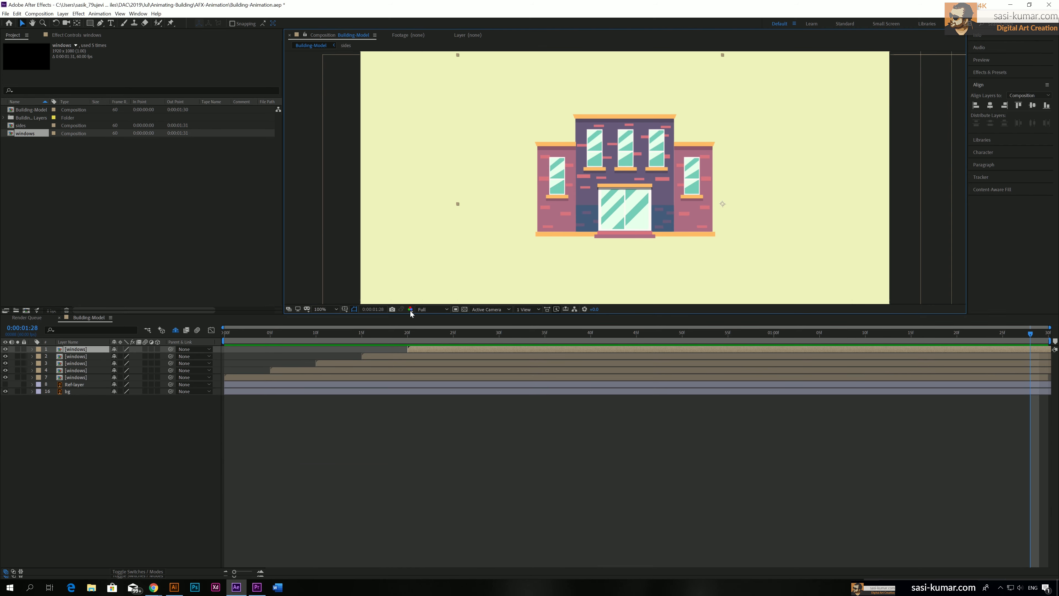
pyautogui.click(229, 334)
pyautogui.press('space')
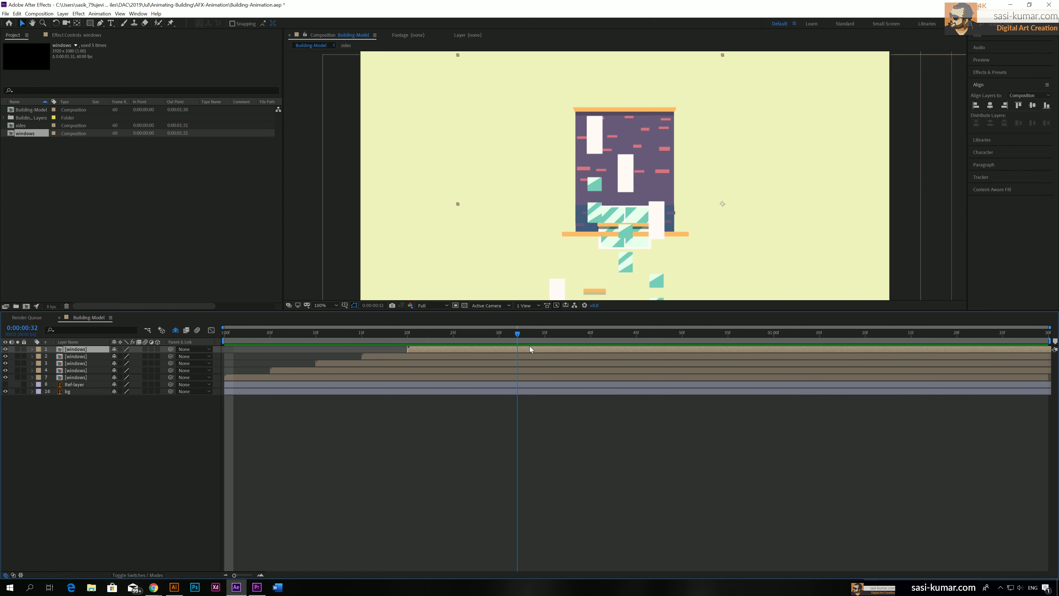
pyautogui.press('space')
pyautogui.press('Home')
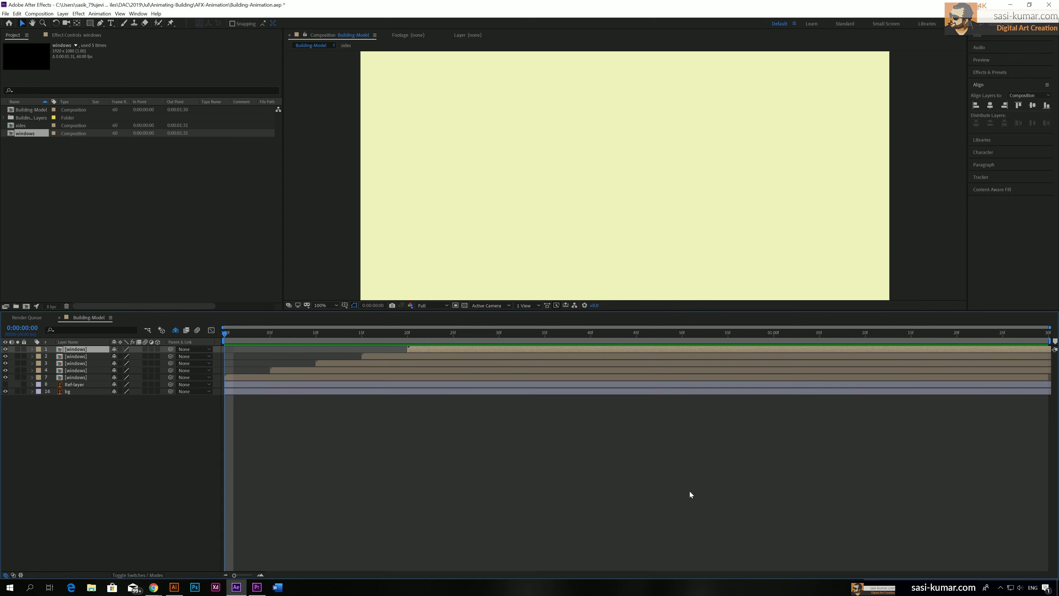
pyautogui.press('space')
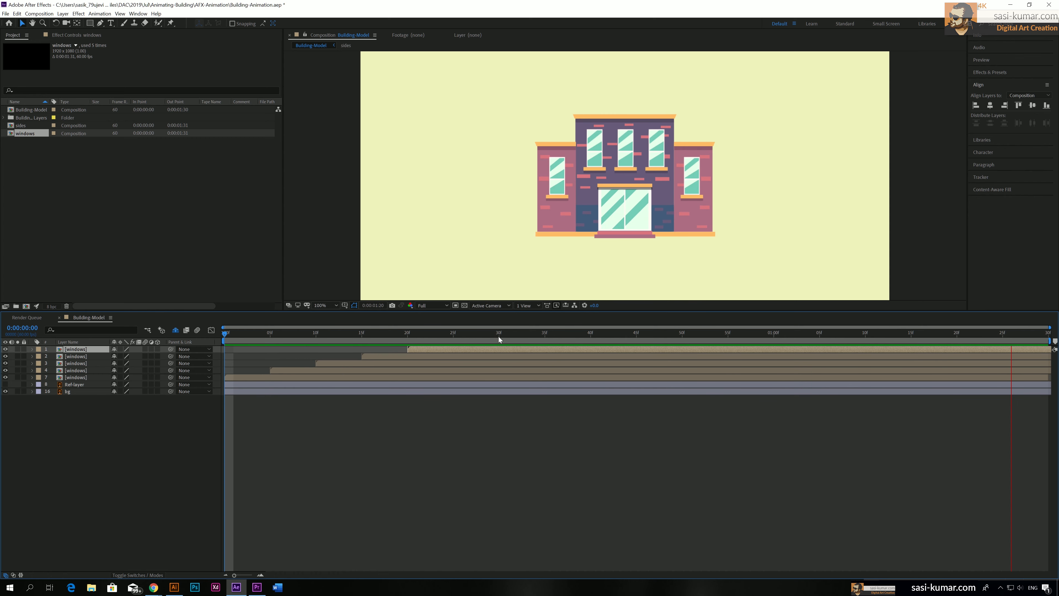
# Move to frame 36 and hide the two topmost windows layers to check which windows they control
pyautogui.moveTo(498, 338); pyautogui.dragTo(554, 338)
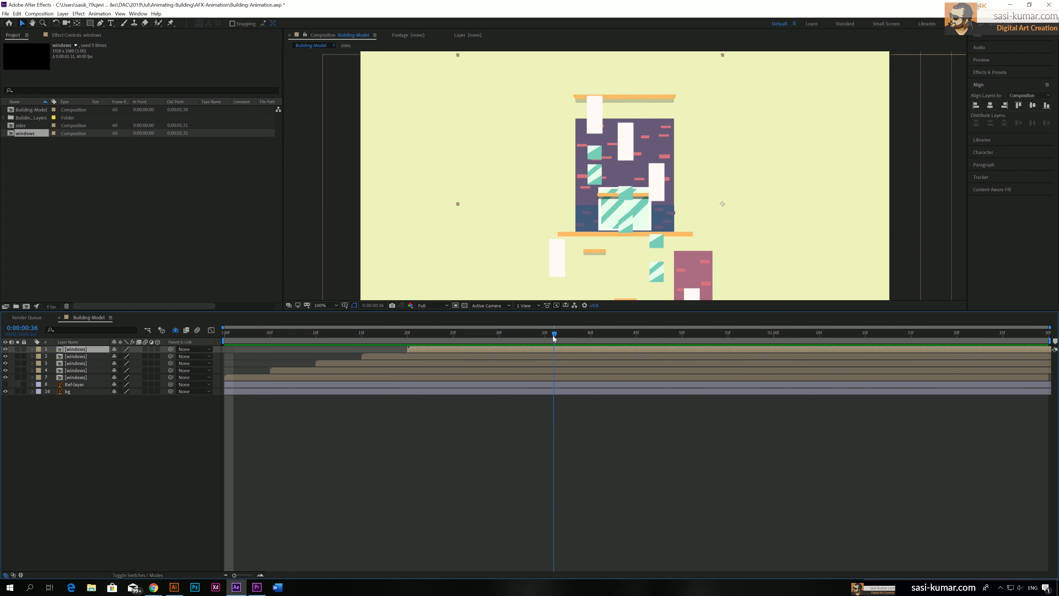
pyautogui.click(6, 353)
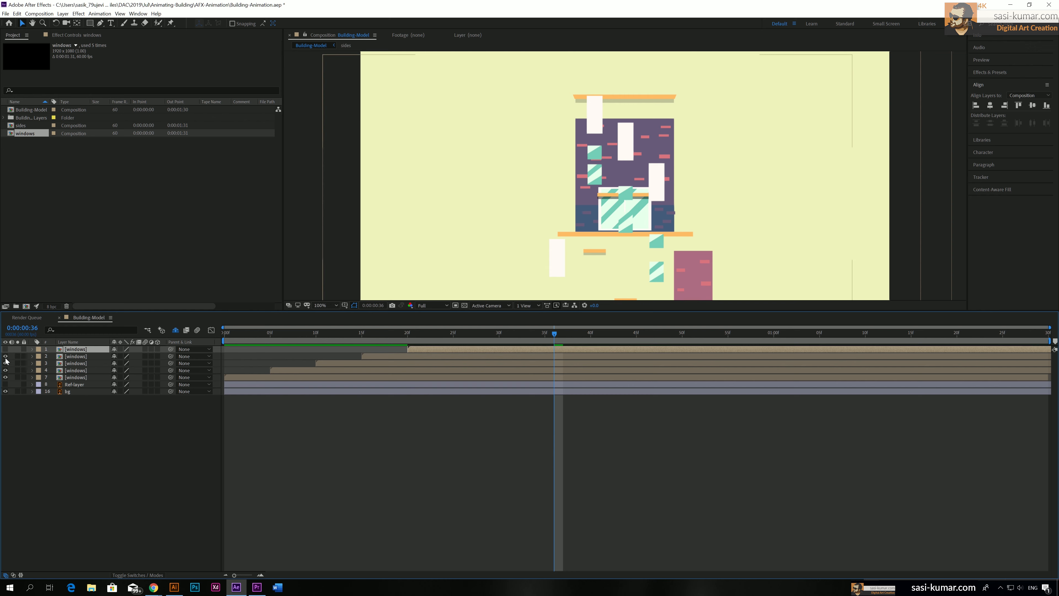
pyautogui.click(5, 356)
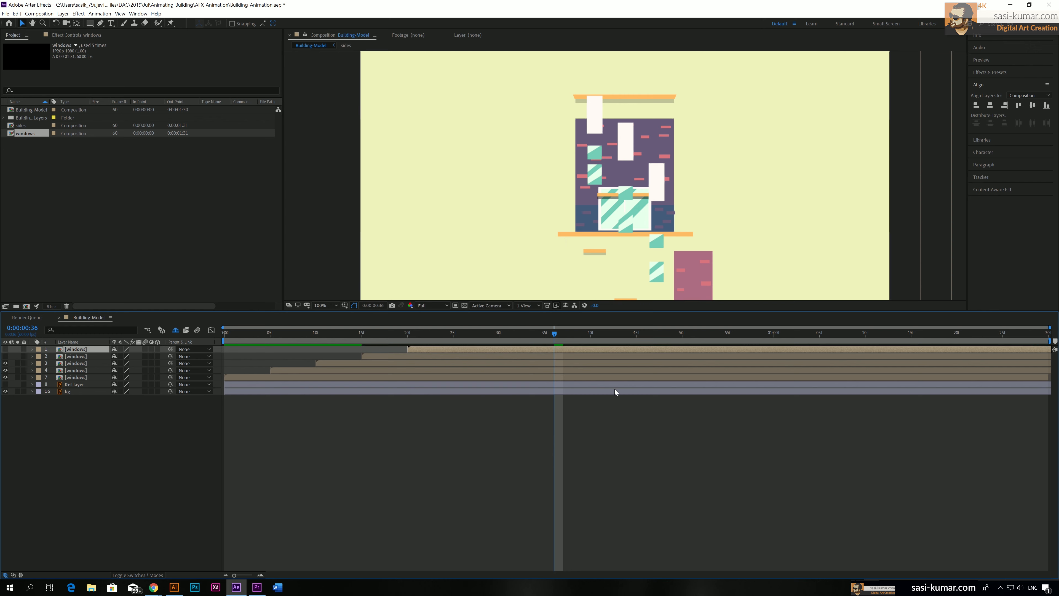
pyautogui.click(415, 356)
pyautogui.click(388, 365)
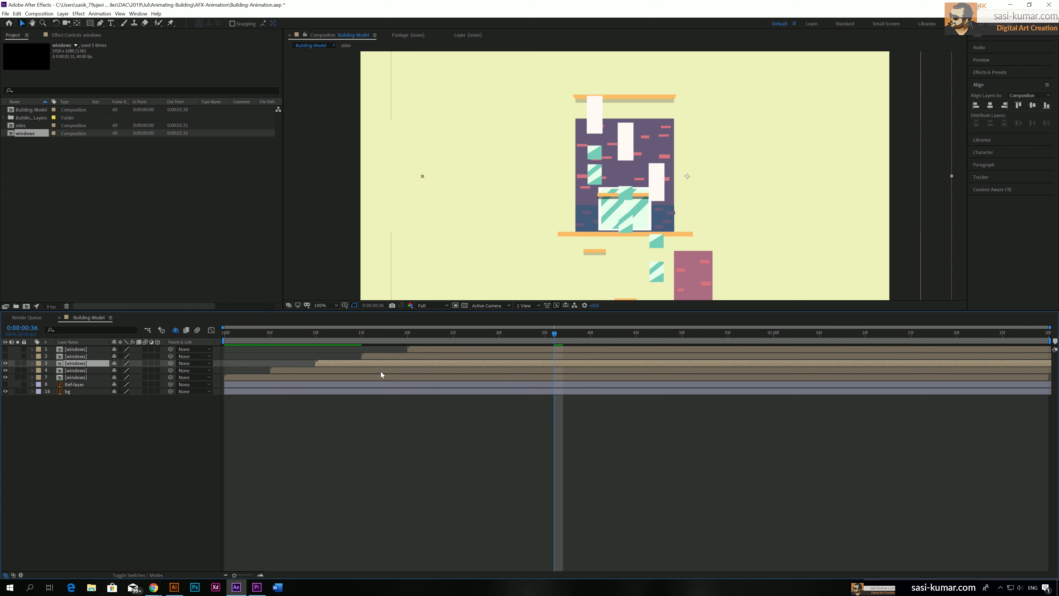
pyautogui.keyDown('shift'); pyautogui.click(381, 371); pyautogui.keyUp('shift')
pyautogui.keyDown('shift'); pyautogui.click(390, 357); pyautogui.keyUp('shift')
pyautogui.moveTo(390, 359); pyautogui.dragTo(568, 361)
pyautogui.hotkey('ctrl', 'z')
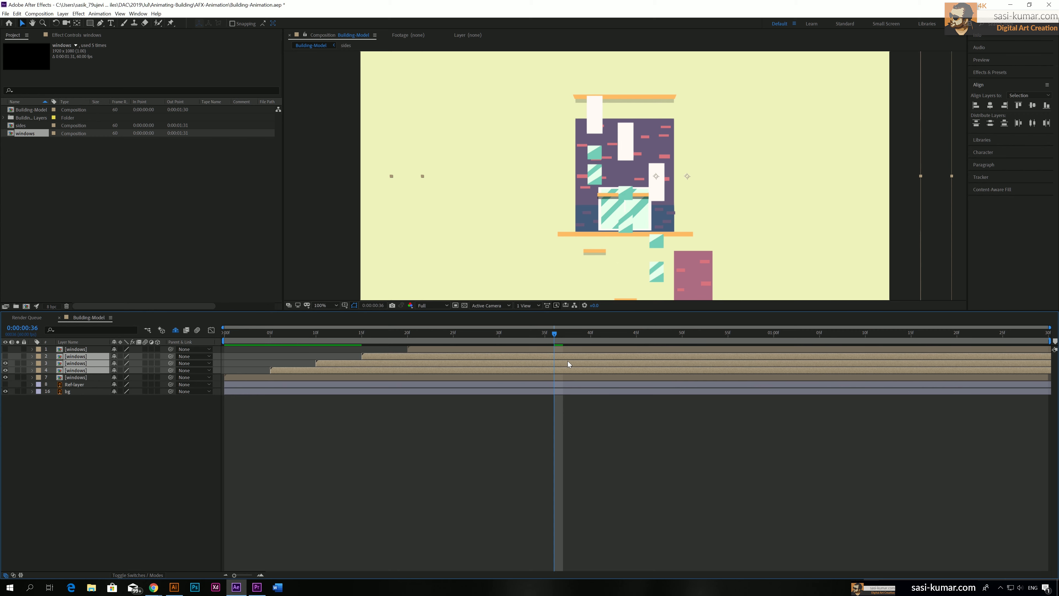
# Shift the lowest three windows layers together in the timeline to start at frames 10, 15 and 20
pyautogui.keyDown('shift'); pyautogui.click(259, 378); pyautogui.keyUp('shift')
pyautogui.click(367, 363)
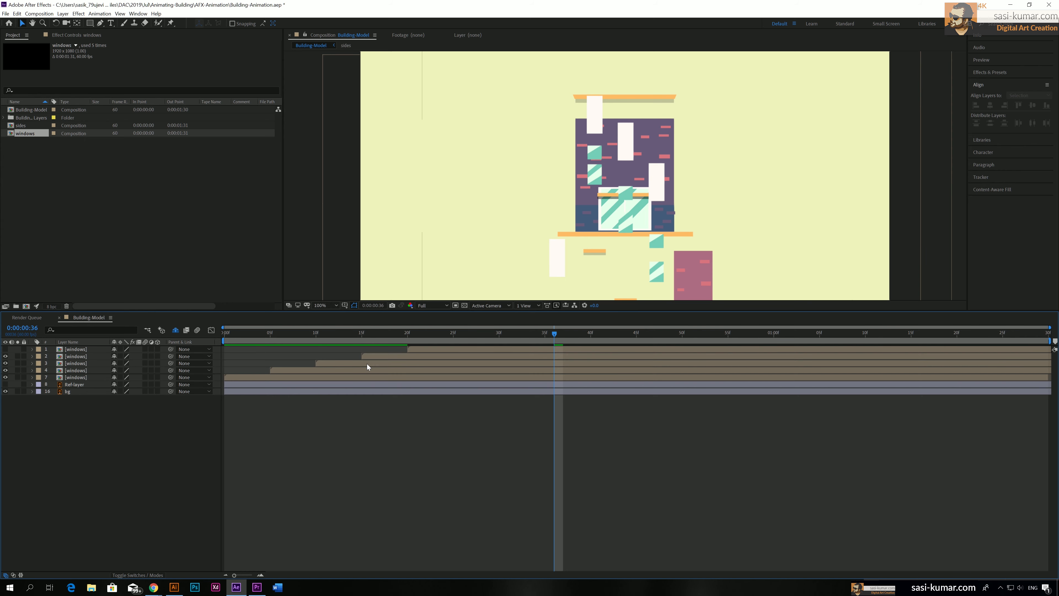
pyautogui.keyDown('shift'); pyautogui.click(353, 371); pyautogui.keyUp('shift')
pyautogui.keyDown('shift'); pyautogui.click(337, 377); pyautogui.keyUp('shift')
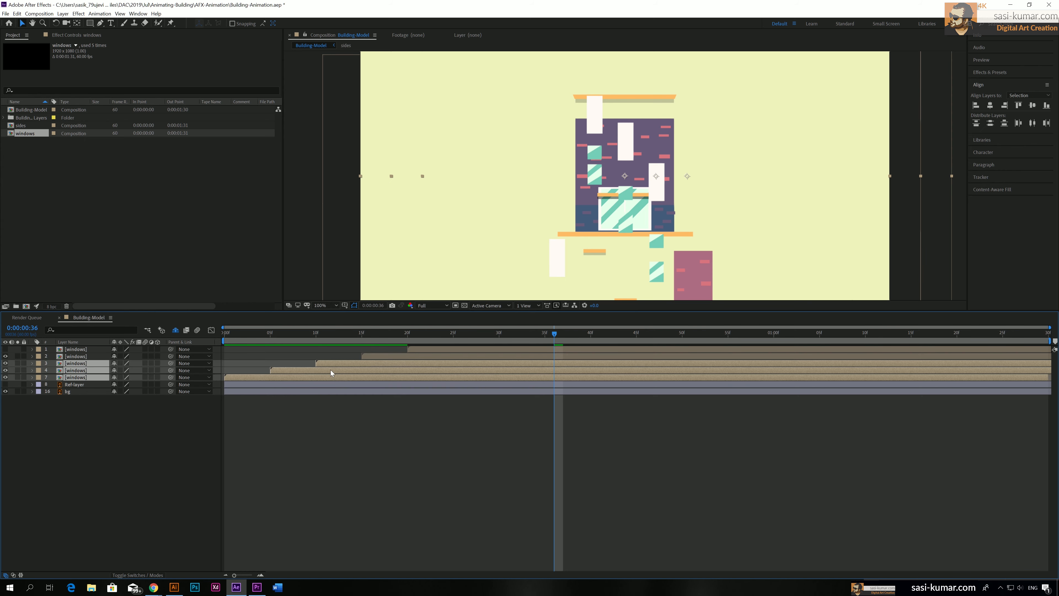
pyautogui.moveTo(328, 365); pyautogui.dragTo(430, 364)
# Preview the building animation from frame 9 to check the shifted windows layers
pyautogui.click(509, 338)
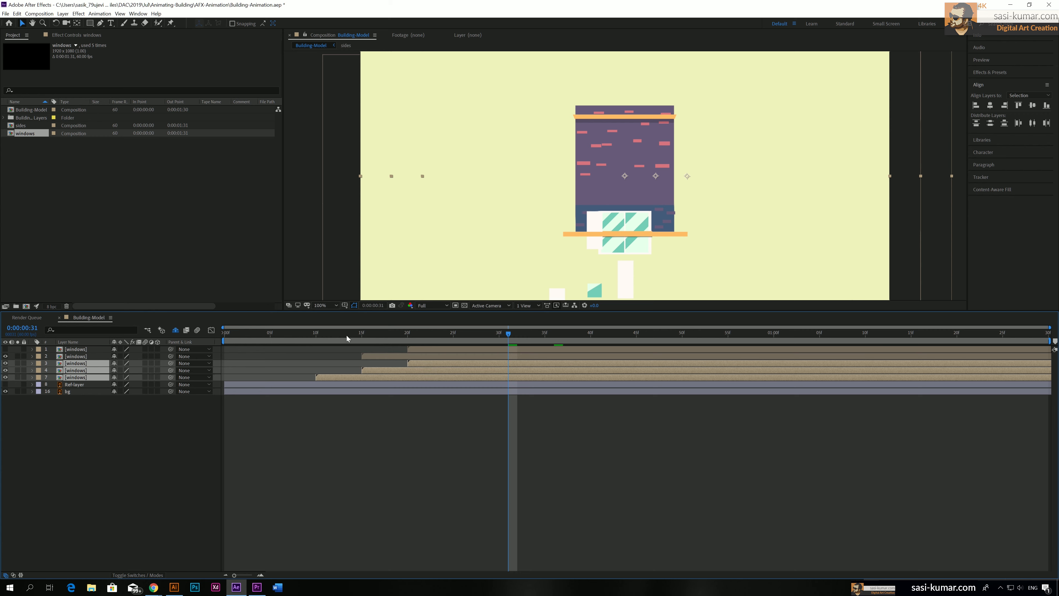
pyautogui.moveTo(346, 335); pyautogui.dragTo(305, 335)
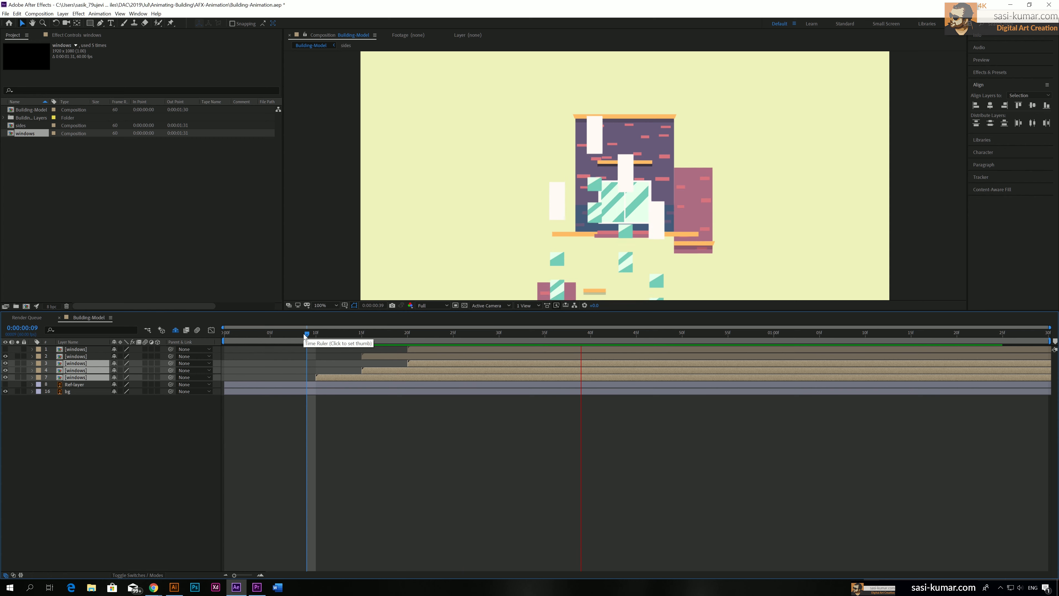
pyautogui.press('space')
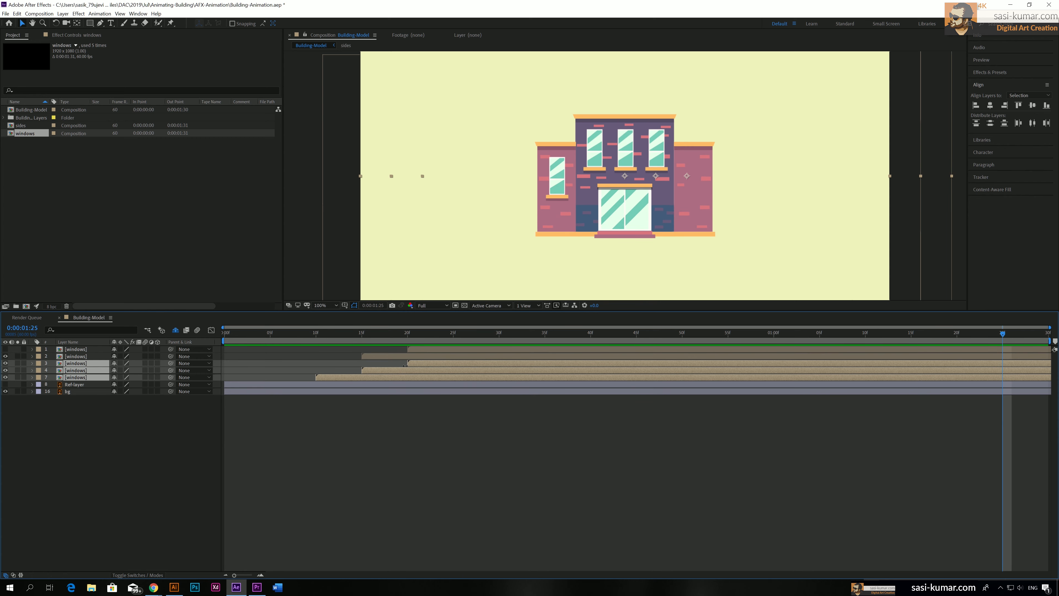
# Move the second windows layer to start at frame 25 and the topmost one at frame 30
pyautogui.click(373, 356)
pyautogui.moveTo(371, 356); pyautogui.dragTo(521, 348)
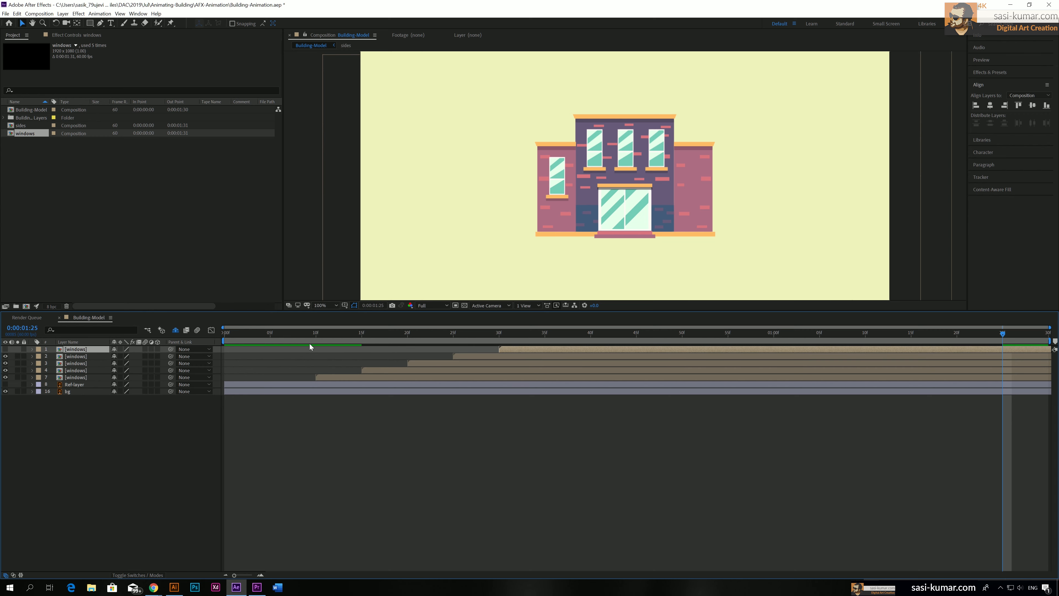
# Preview the restaggered windows and replay the building animation from frame 7
pyautogui.press('space')
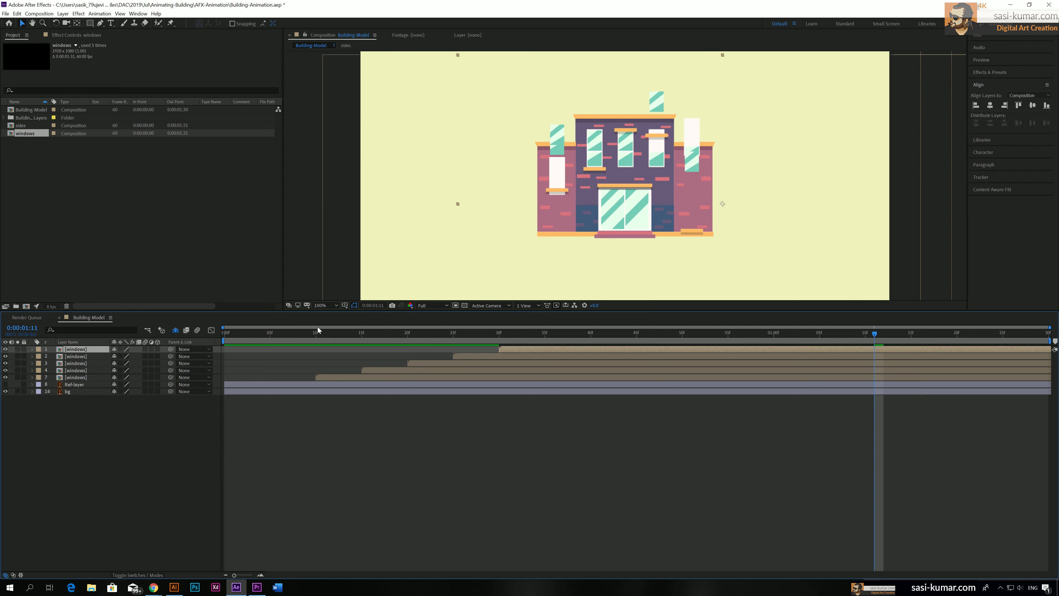
pyautogui.click(298, 333)
pyautogui.click(287, 337)
pyautogui.press('space')
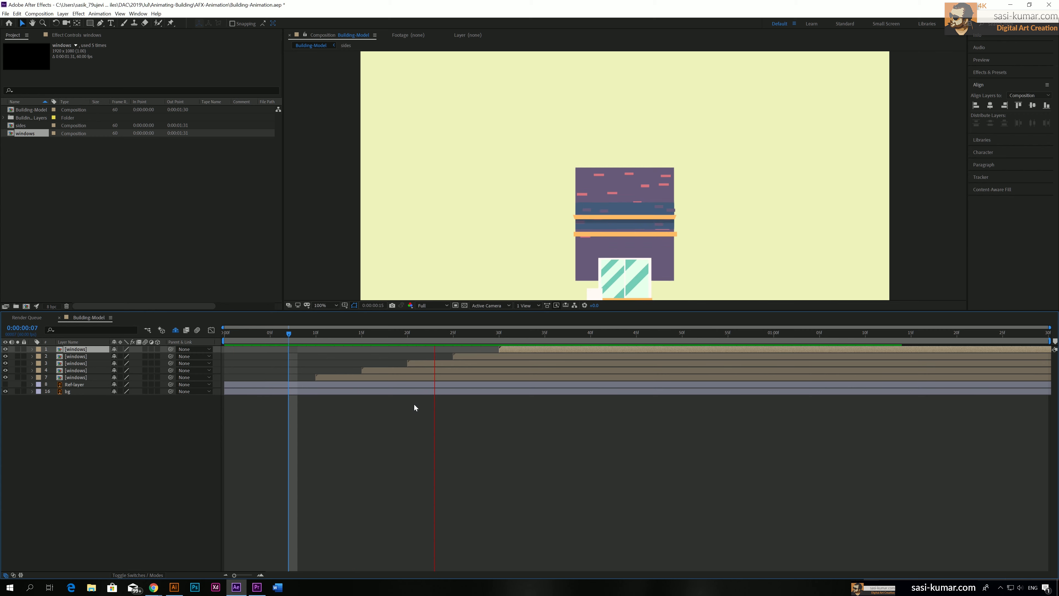
pyautogui.press('space')
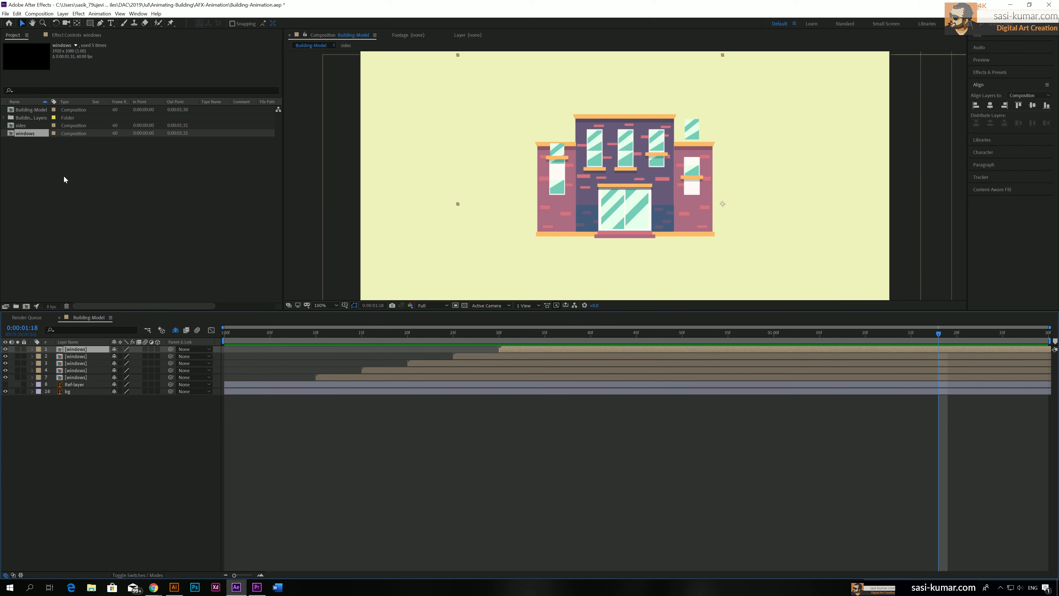
# In the windows composition, reduce the window layer's overshoot at frame 40 by setting its vertical Position to about 417, and preview it
pyautogui.doubleClick(27, 134)
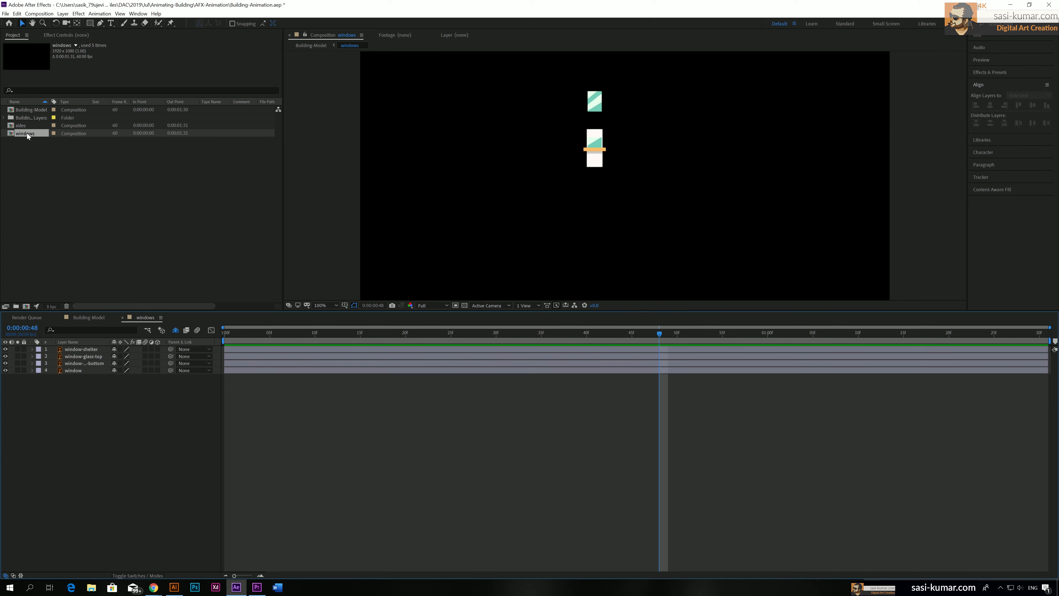
pyautogui.moveTo(268, 333); pyautogui.dragTo(537, 334)
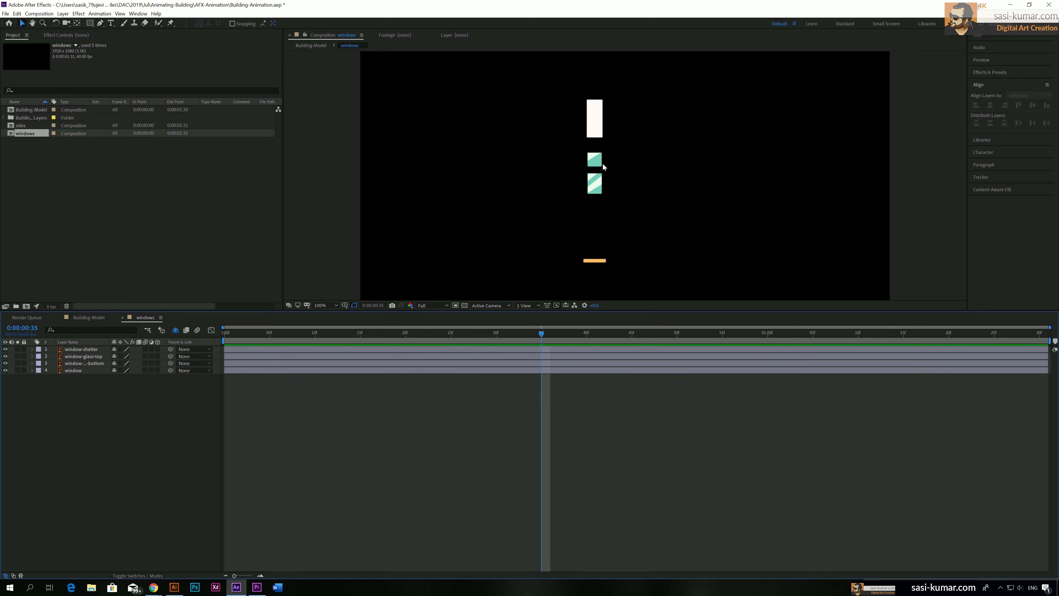
pyautogui.click(398, 371)
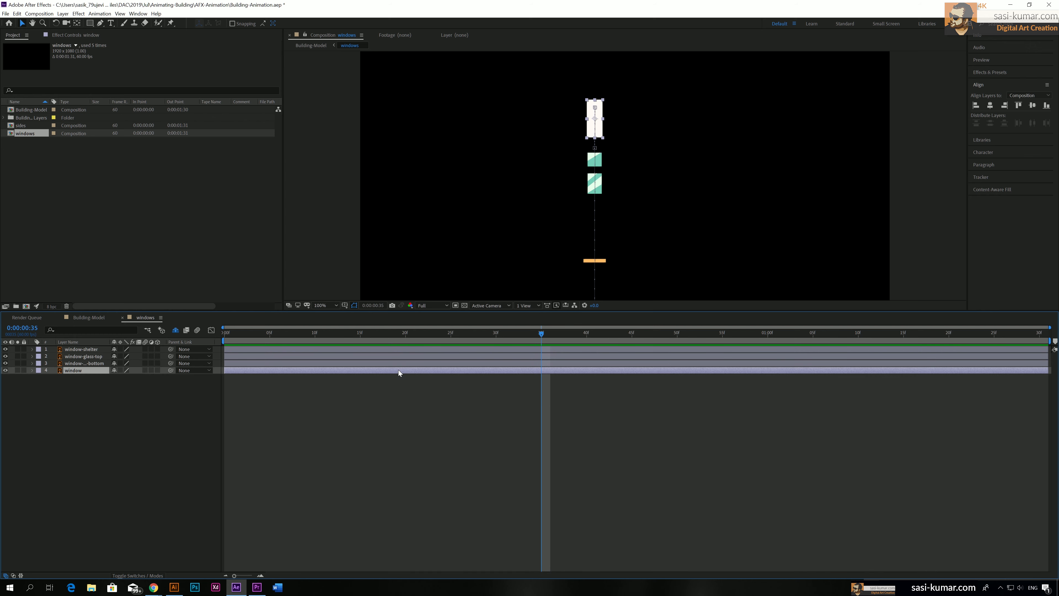
pyautogui.press('p')
pyautogui.click(586, 335)
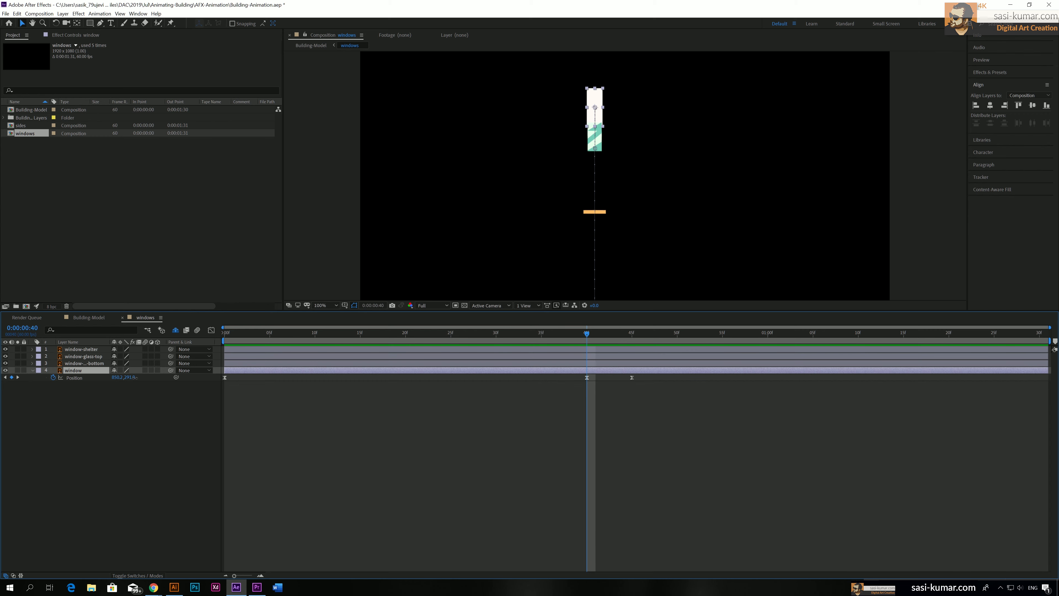
pyautogui.moveTo(129, 377); pyautogui.dragTo(190, 370)
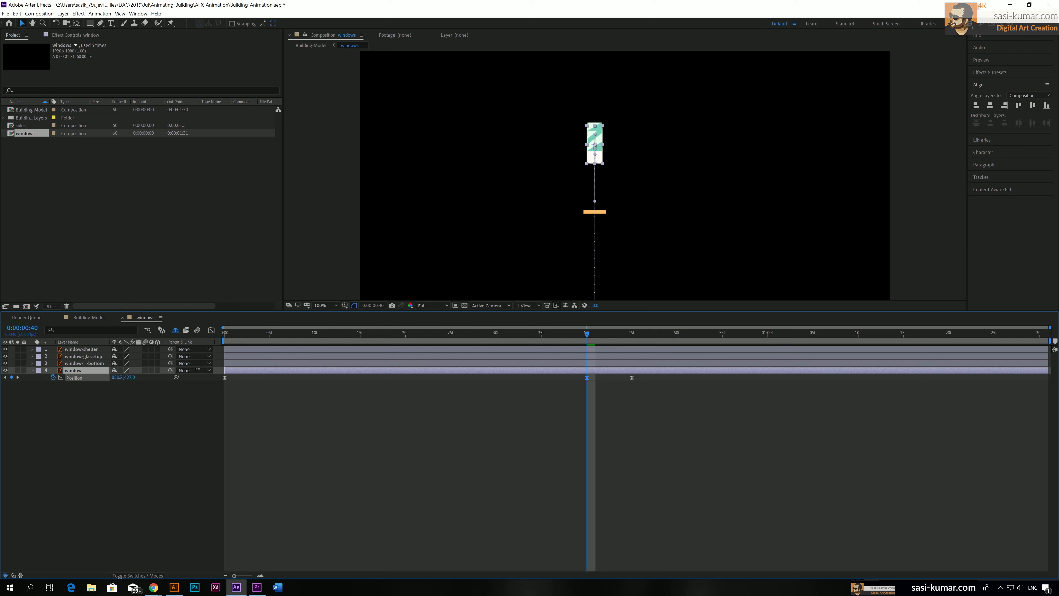
pyautogui.moveTo(260, 336); pyautogui.dragTo(198, 332)
pyautogui.press('space')
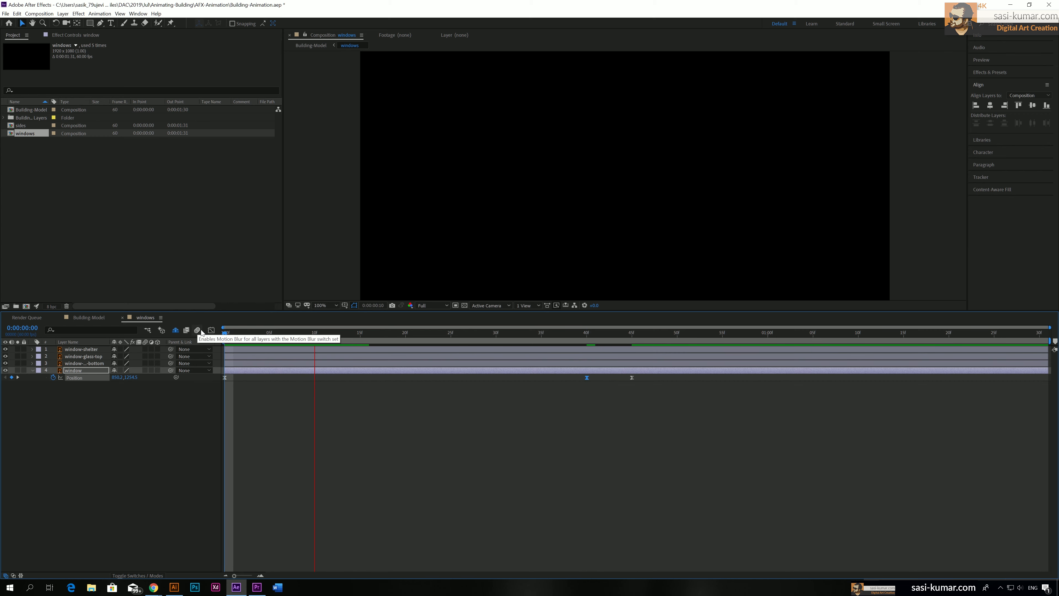
# Reduce the window-glass-bottom layer's overshoot at frame 45 by setting its vertical Position to about 459
pyautogui.click(586, 338)
pyautogui.click(589, 363)
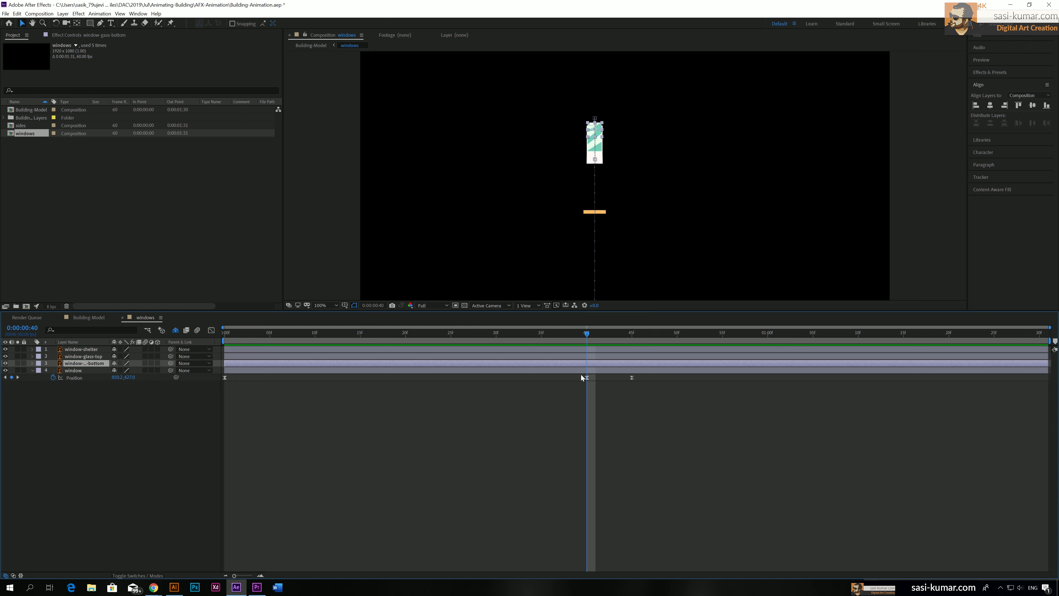
pyautogui.press('p')
pyautogui.click(631, 332)
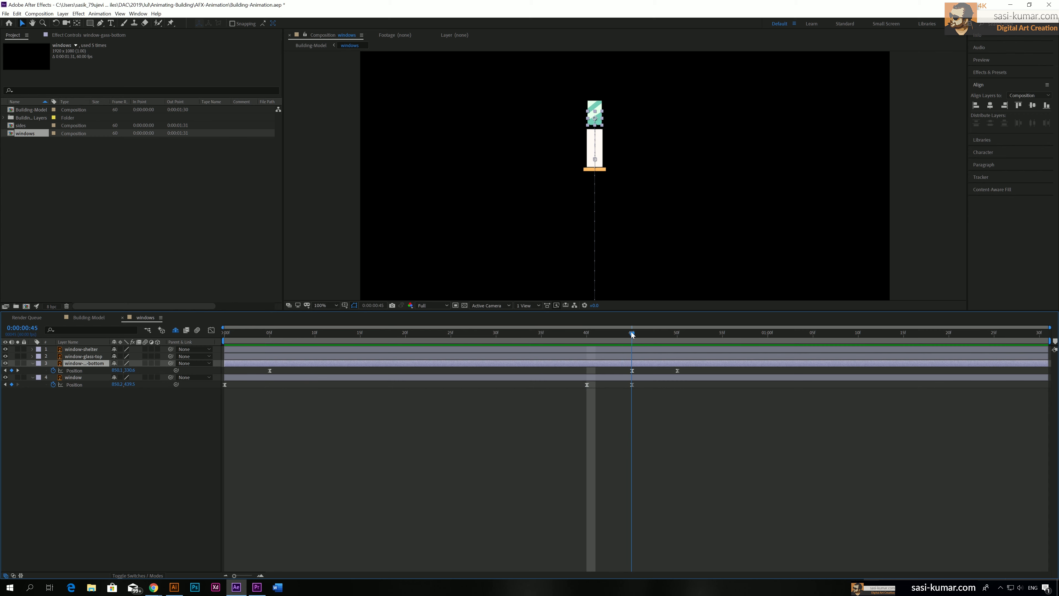
pyautogui.moveTo(130, 370); pyautogui.dragTo(199, 358)
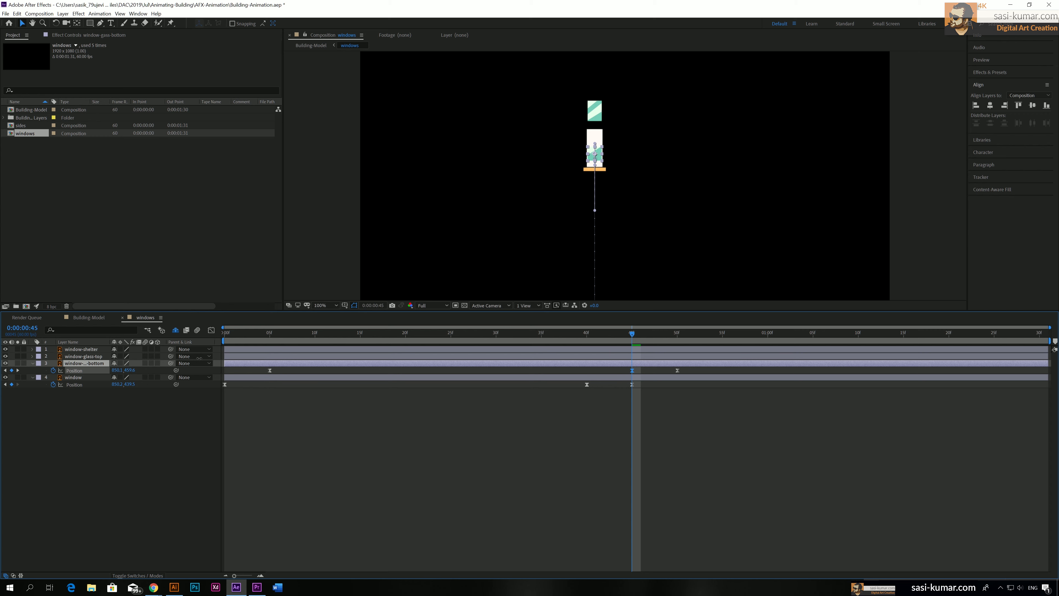
# Lower the window-glass-top layer's Position at frame 50 to reduce its overshoot, and preview the window animation
pyautogui.click(659, 358)
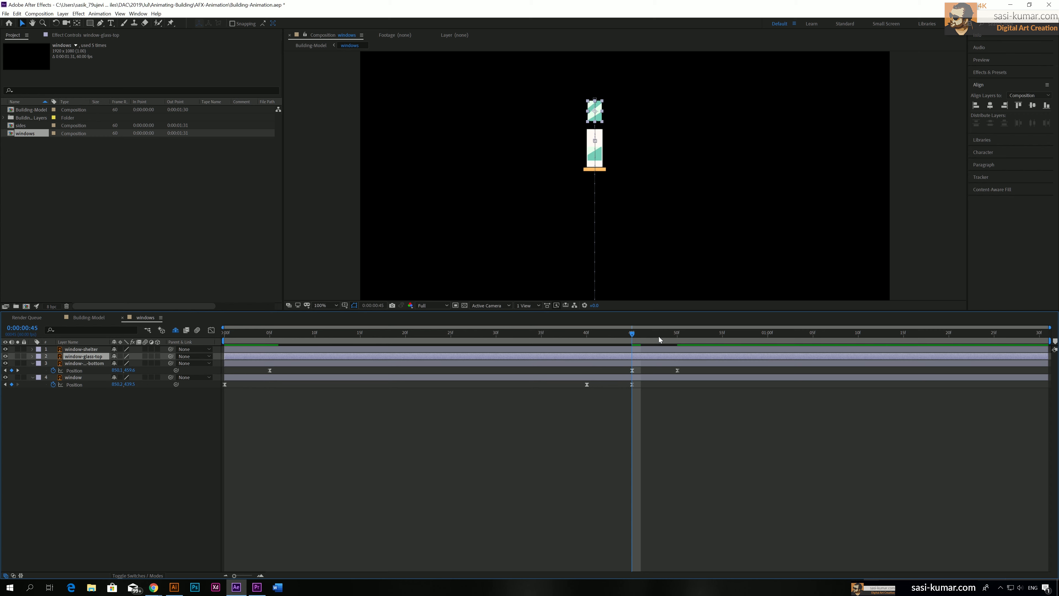
pyautogui.press('p')
pyautogui.click(676, 336)
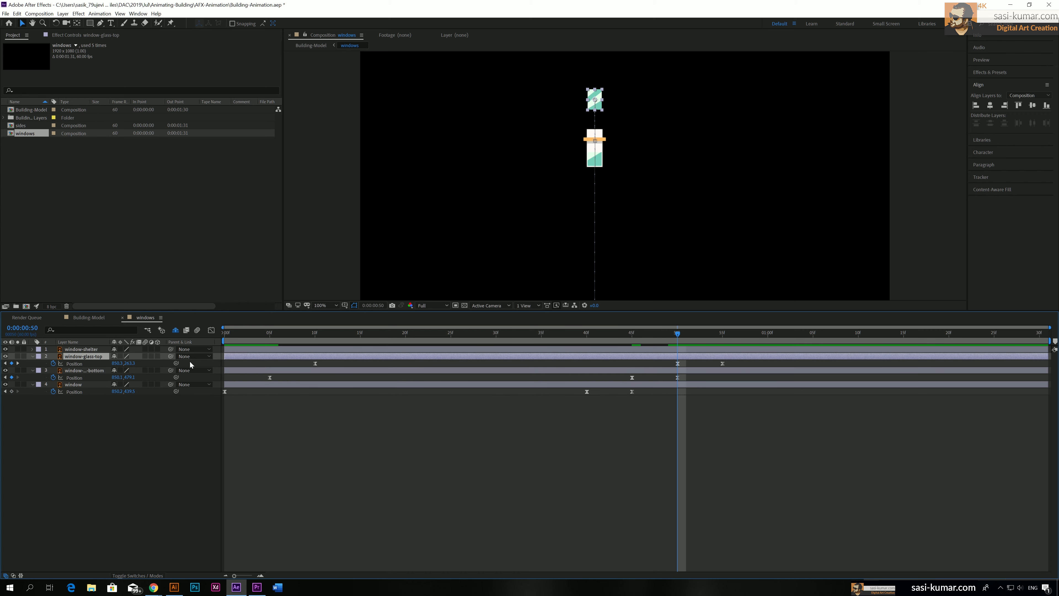
pyautogui.moveTo(129, 362); pyautogui.dragTo(190, 363)
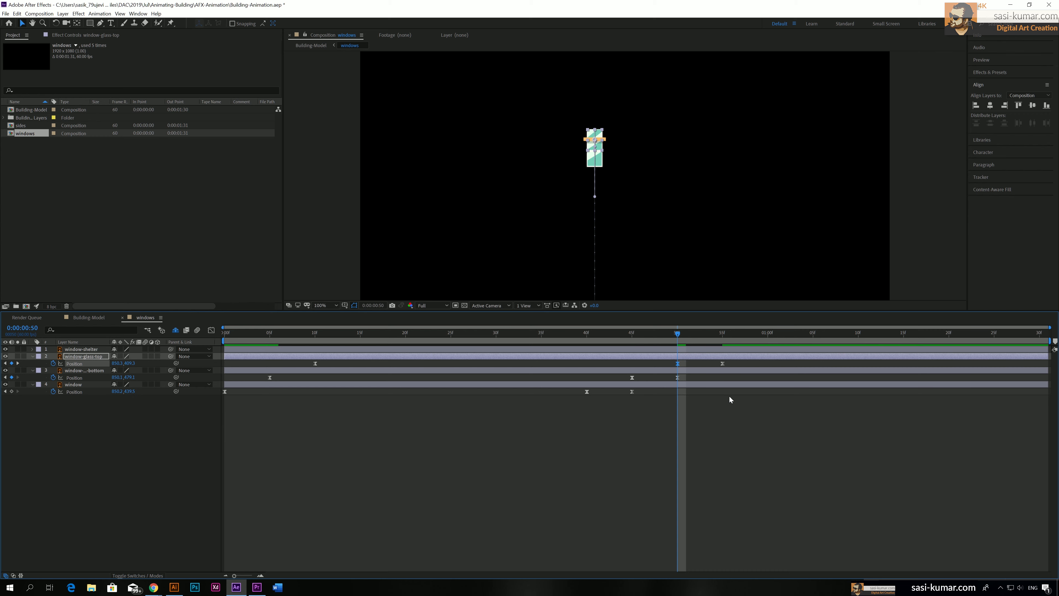
pyautogui.press('space')
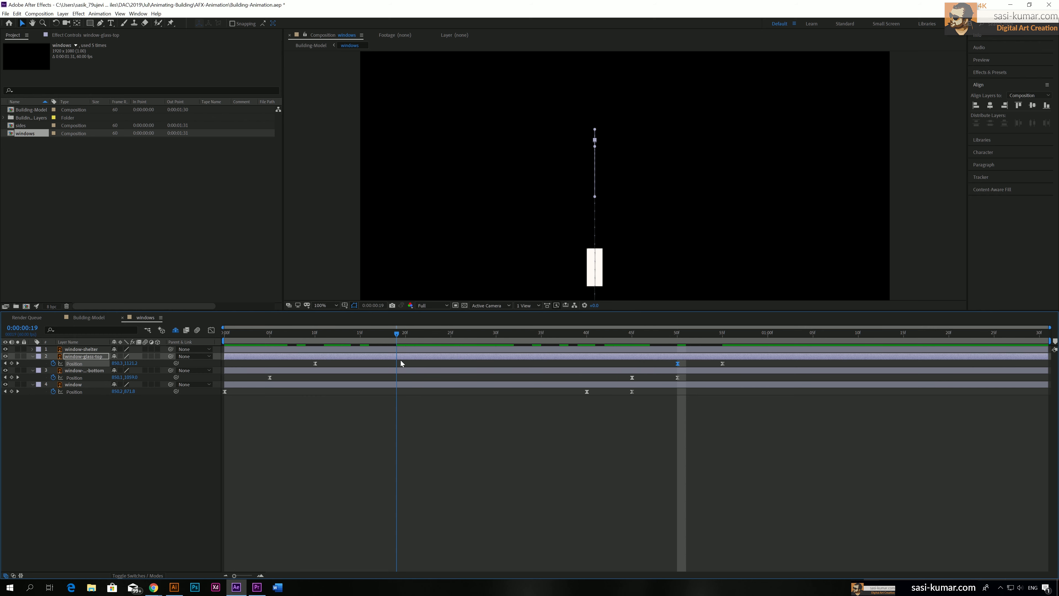
# At frame 10, raise the window-glass-top layer's starting Position and keyframe a higher Position for the window-glass-bottom layer
pyautogui.moveTo(305, 366)
pyautogui.mouseDown()
pyautogui.moveTo(596, 345)
pyautogui.moveTo(314, 374)
pyautogui.mouseUp()
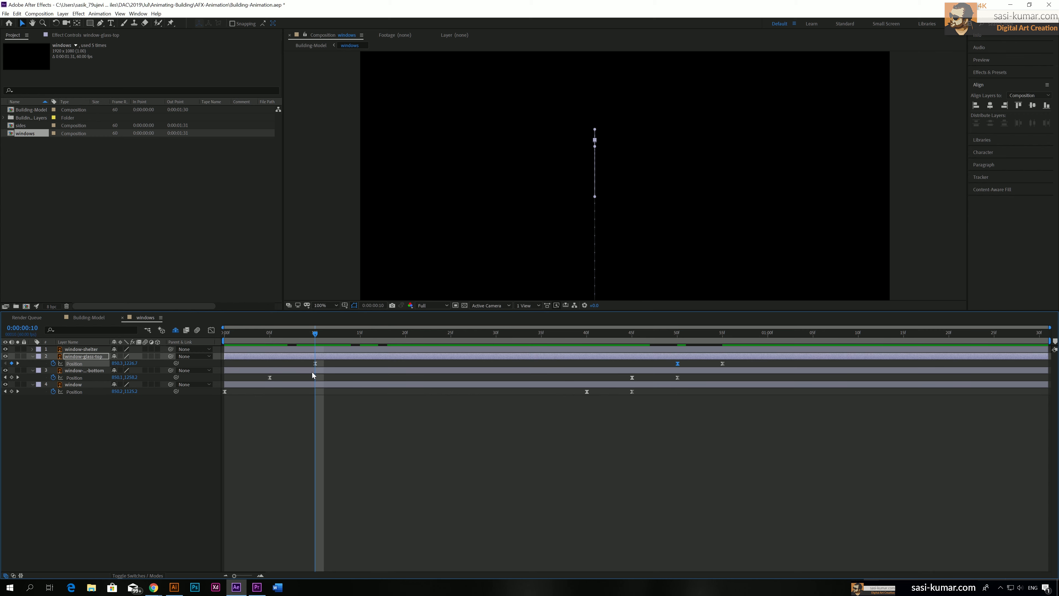
pyautogui.click(615, 201)
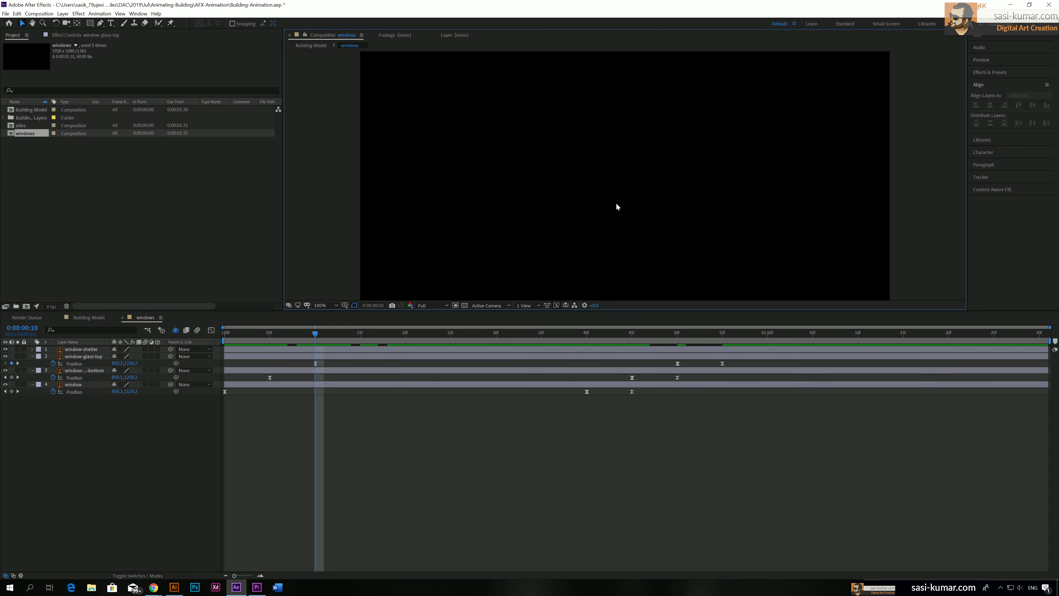
pyautogui.press(',')
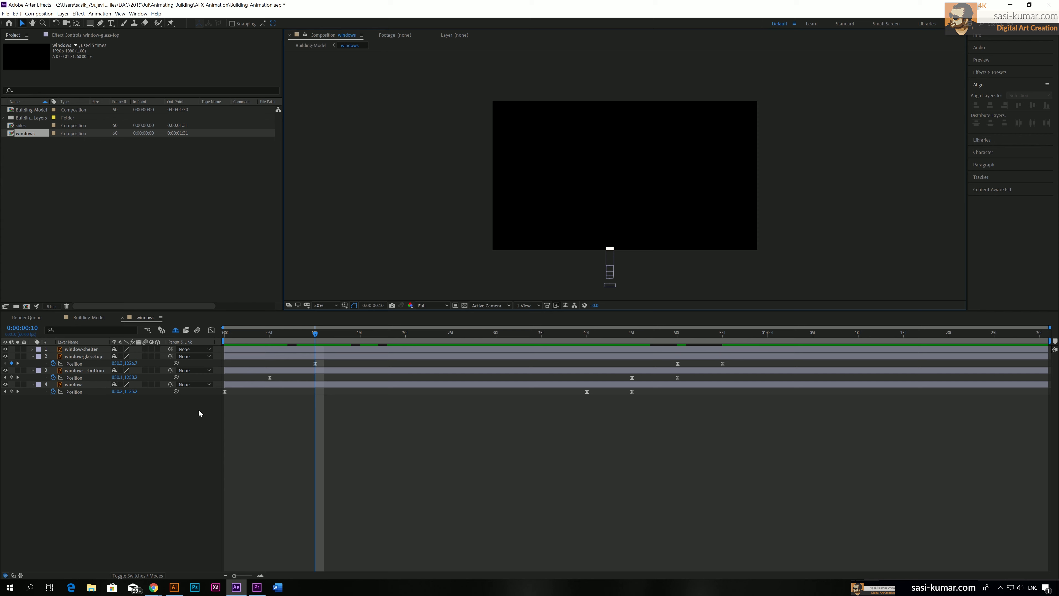
pyautogui.moveTo(131, 363); pyautogui.dragTo(91, 376)
pyautogui.click(282, 374)
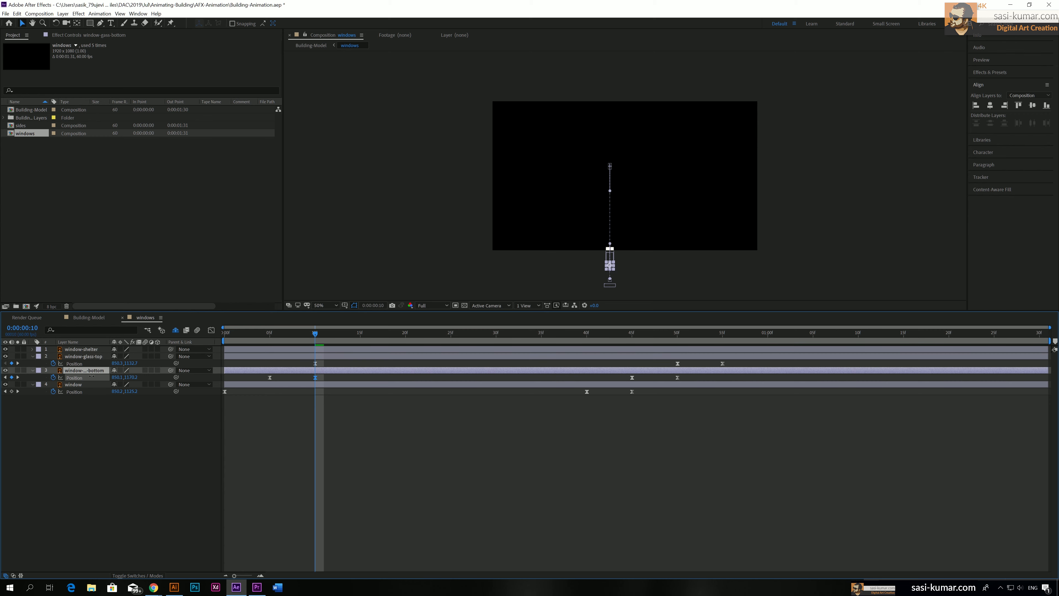
# Preview the windows composition from its start and return to the first frame of the Building-Model composition
pyautogui.moveTo(459, 337); pyautogui.dragTo(191, 375)
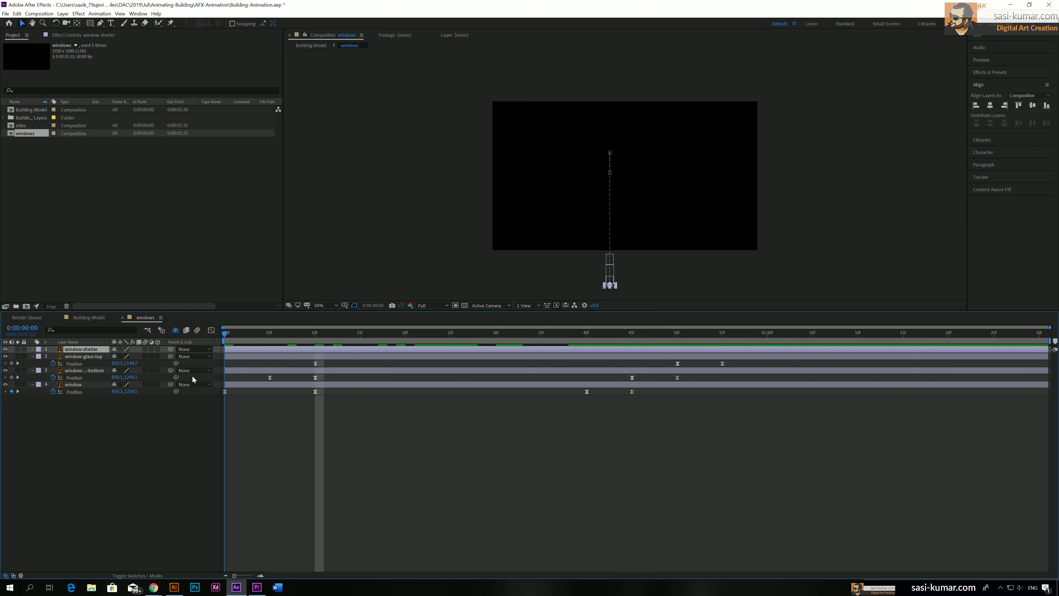
pyautogui.press('space')
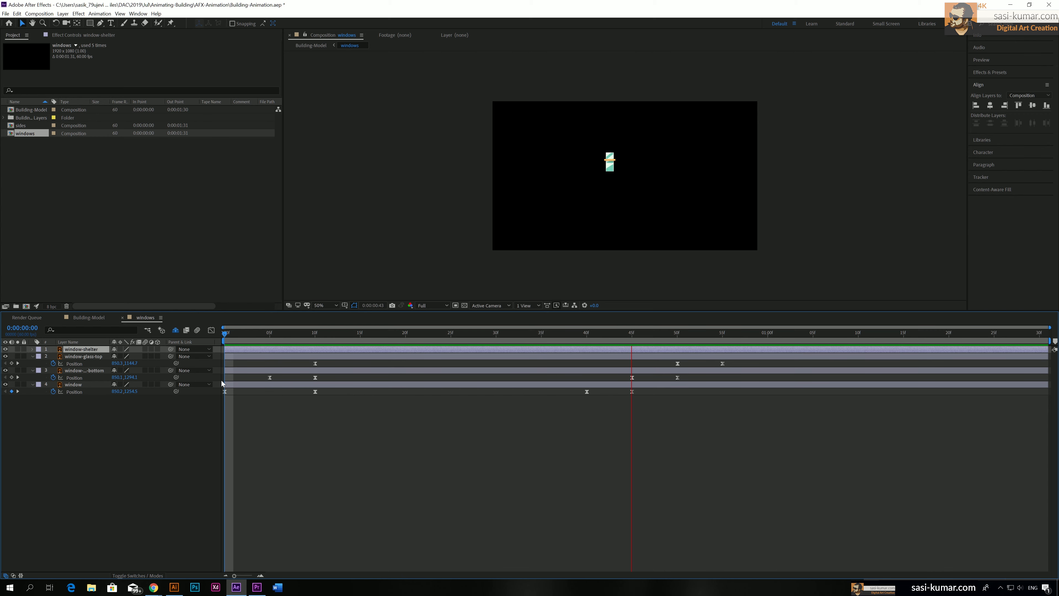
pyautogui.press('space')
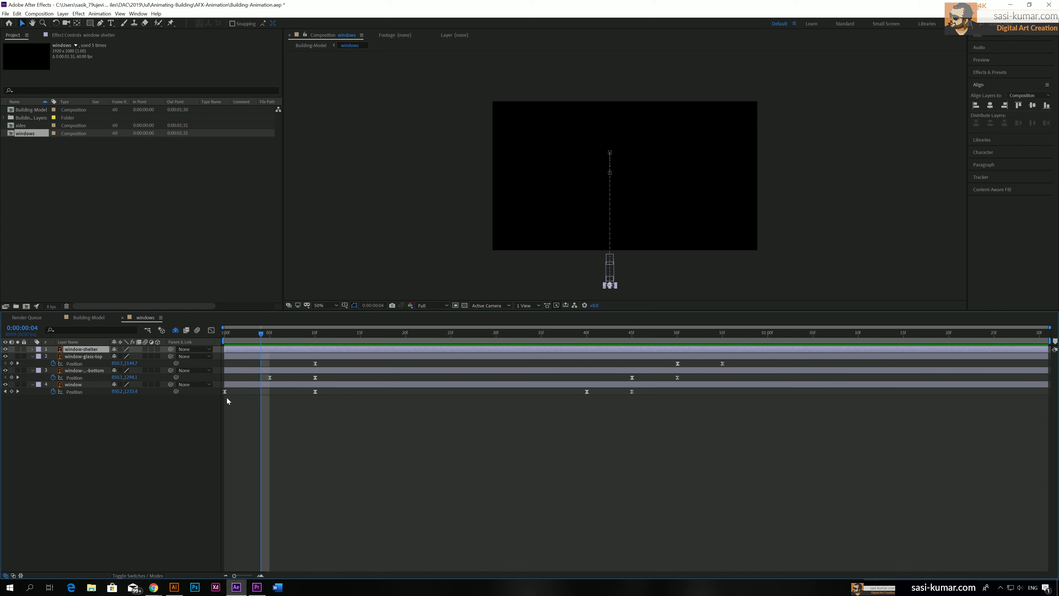
pyautogui.click(88, 319)
pyautogui.moveTo(316, 336); pyautogui.dragTo(137, 330)
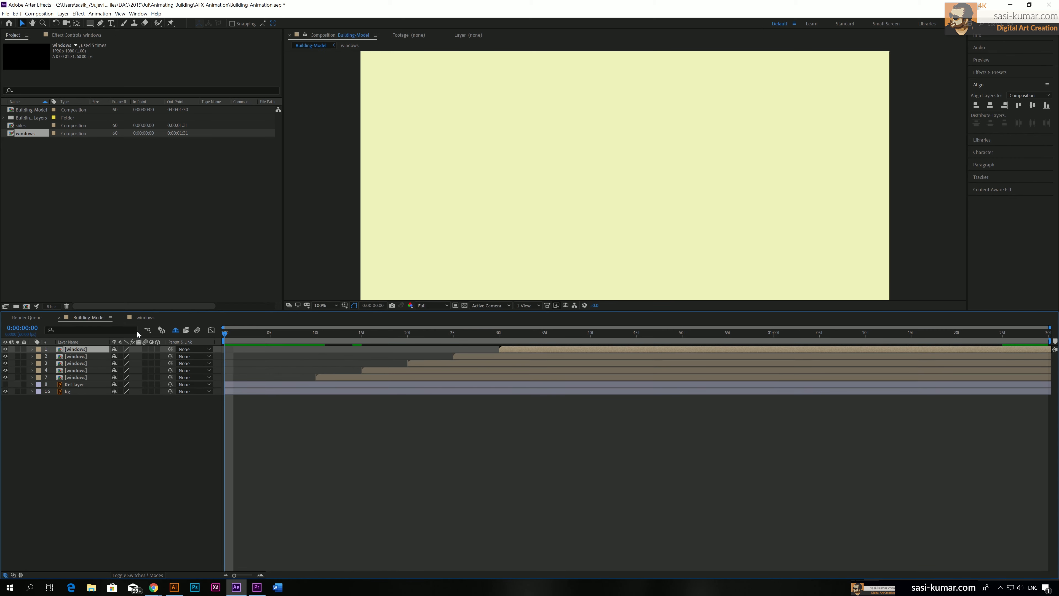
# Preview the building animation, and delete the Ref layer and bg layers from the Building-Model composition
pyautogui.press('space')
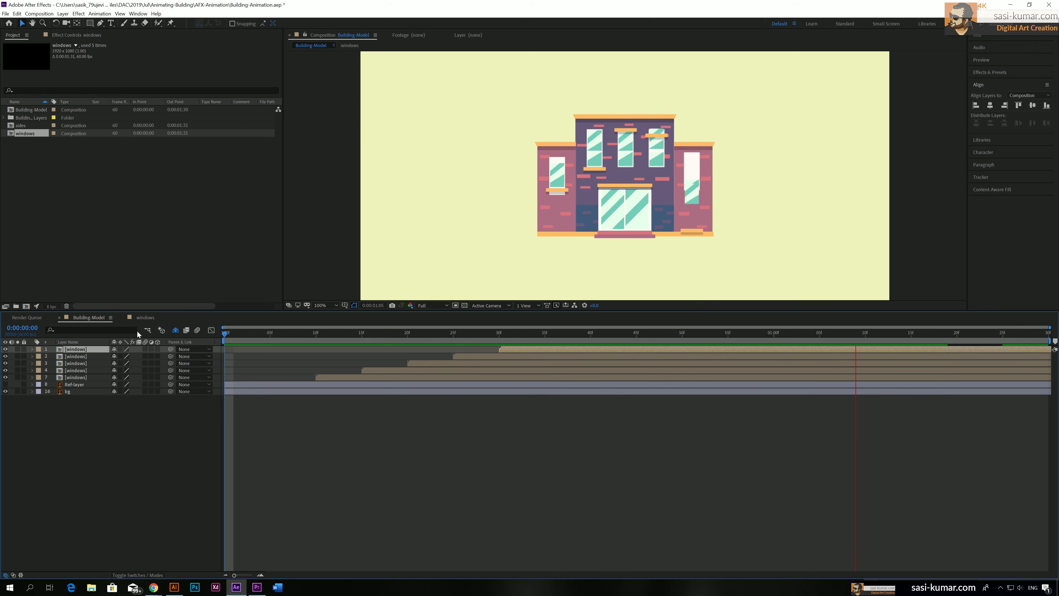
pyautogui.click(454, 459)
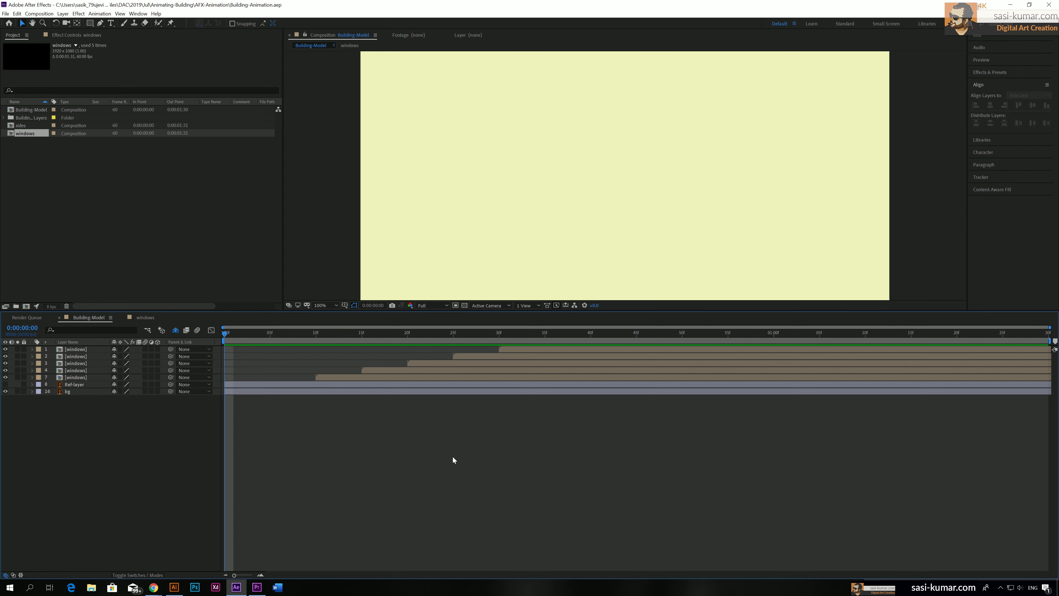
pyautogui.click(264, 385)
pyautogui.keyDown('shift'); pyautogui.click(263, 390); pyautogui.keyUp('shift')
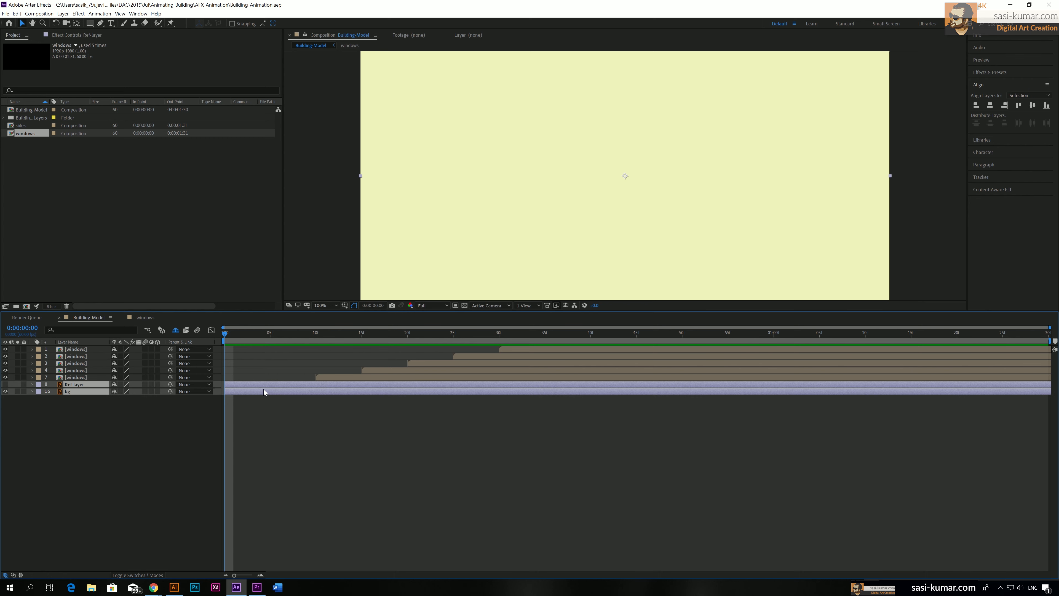
pyautogui.press('Delete')
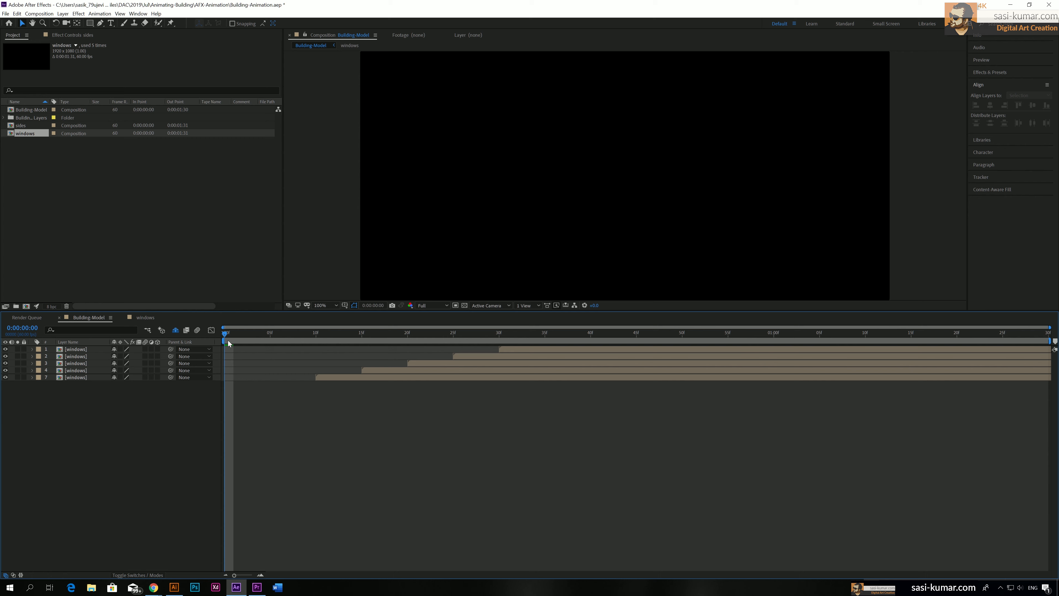
# Create a new composition named full-animation with a duration of 0:00:05:30
pyautogui.click(159, 237)
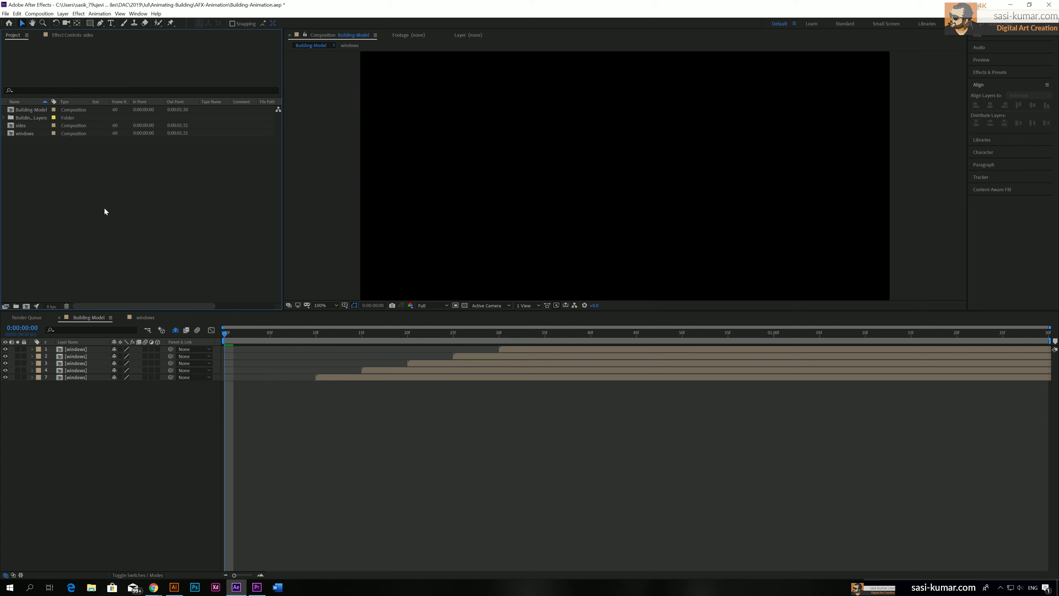
pyautogui.rightClick(103, 182)
pyautogui.click(109, 187)
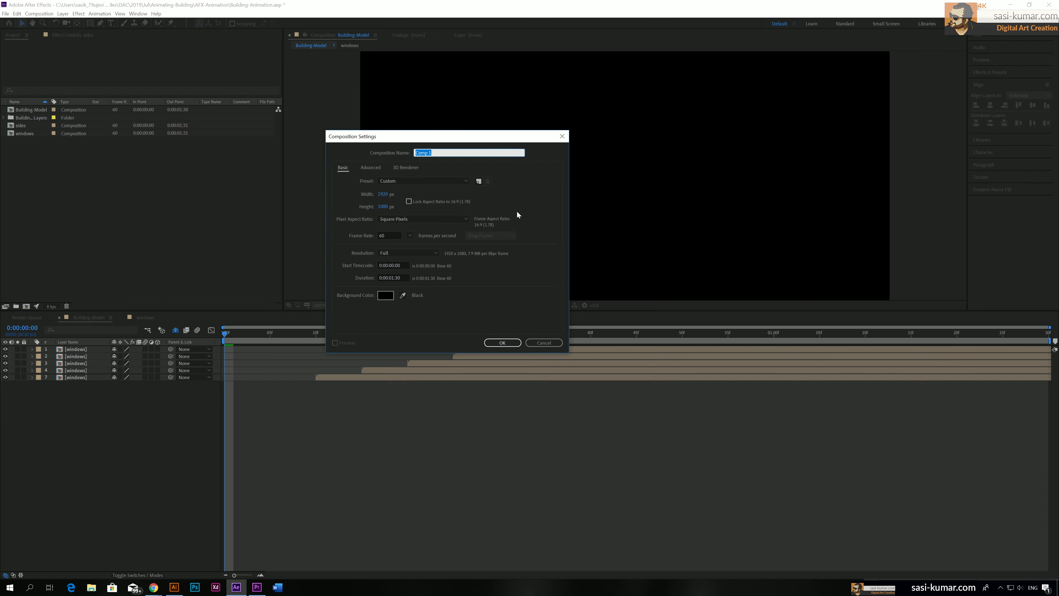
pyautogui.write('full-animation')
pyautogui.click(393, 277)
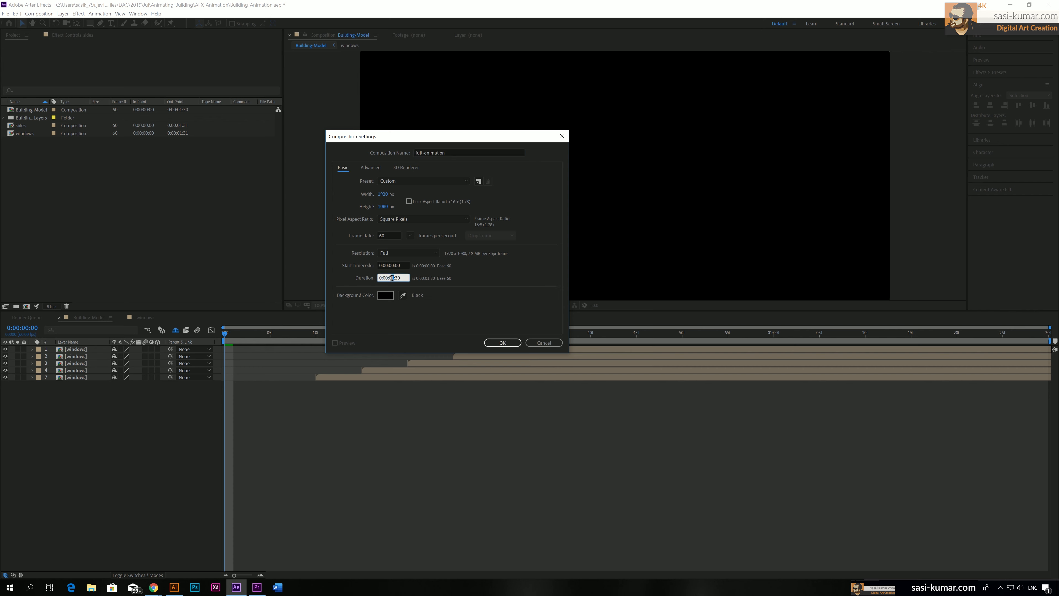
pyautogui.press('BackSpace')
pyautogui.write('5')
pyautogui.click(502, 346)
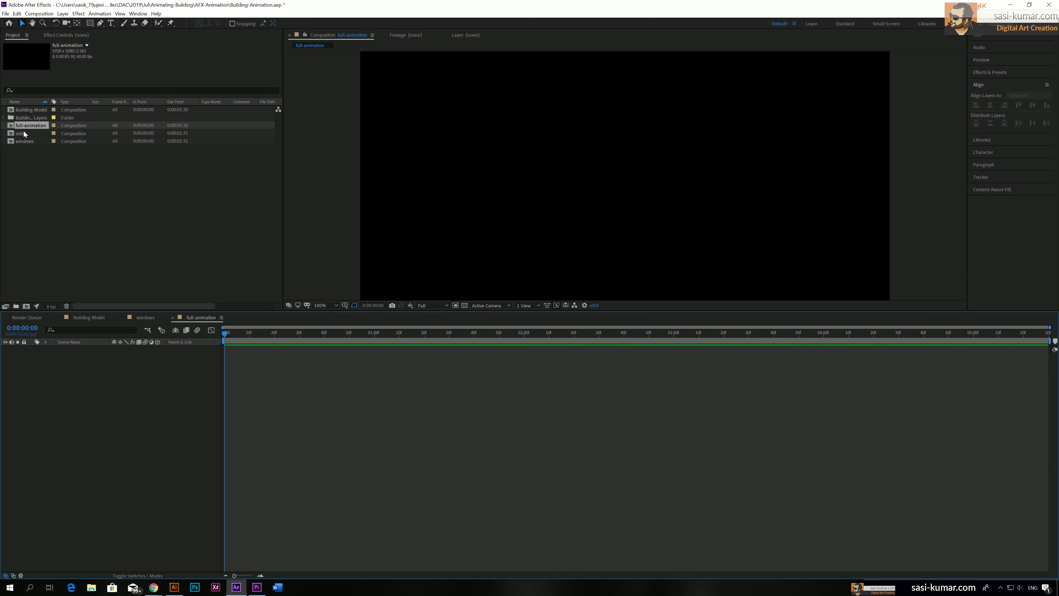
# Add the Building-Model composition as a layer in full-animation and scrub through its animation
pyautogui.click(15, 111)
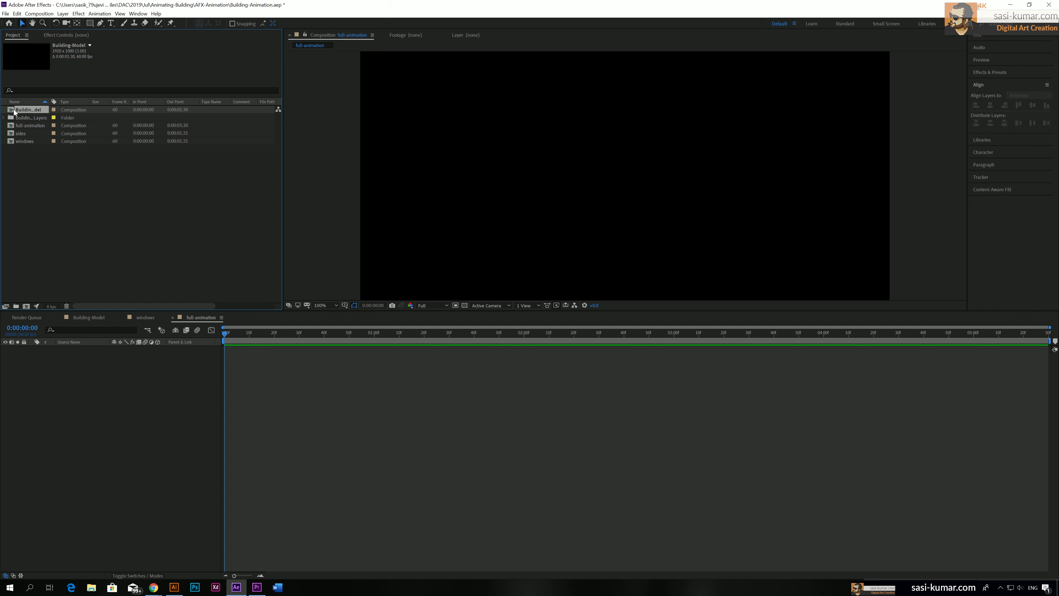
pyautogui.moveTo(15, 111); pyautogui.dragTo(192, 387)
pyautogui.moveTo(236, 334); pyautogui.dragTo(402, 336)
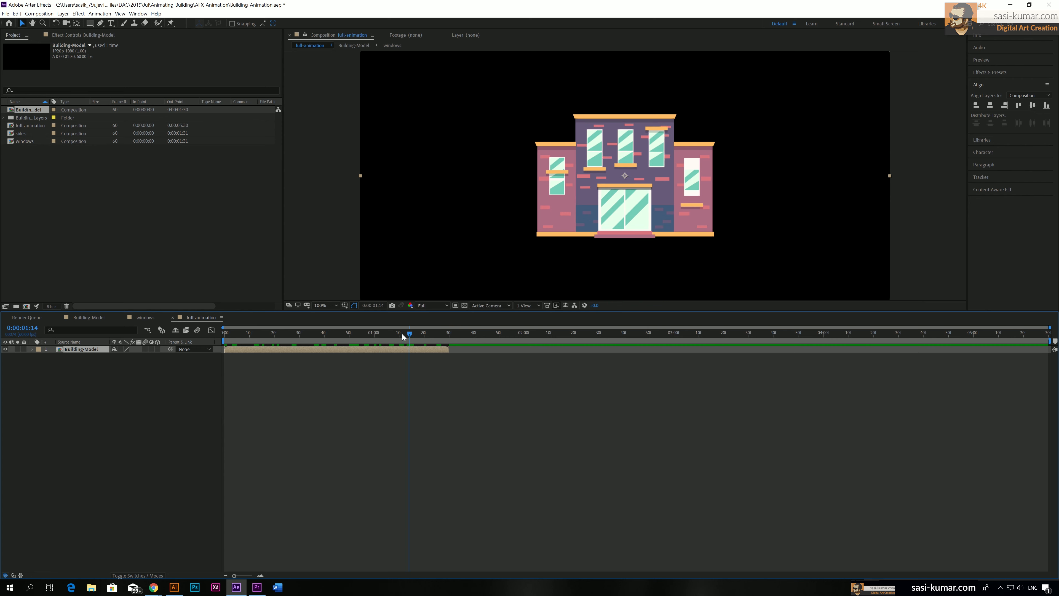
# Place the bg/Building-Model.ai artwork beneath the Building-Model layer in full-animation, and scrub through the result
pyautogui.click(4, 118)
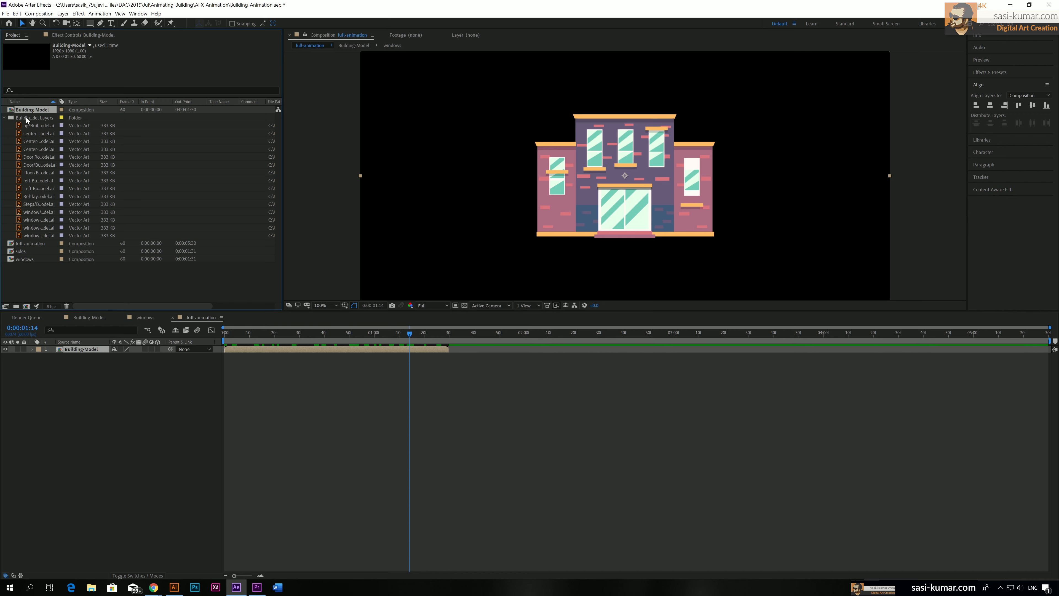
pyautogui.click(35, 126)
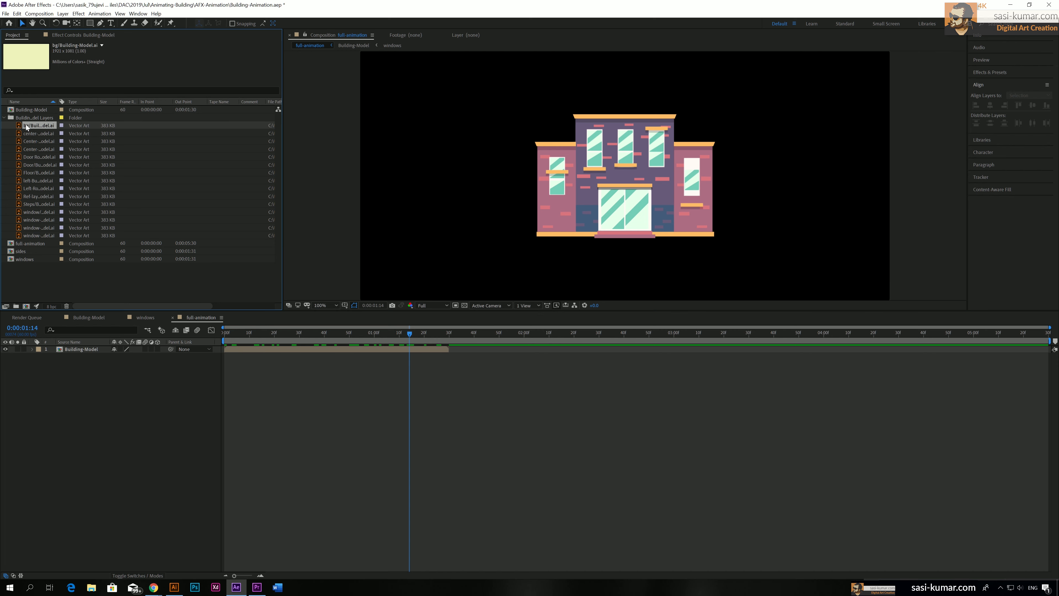
pyautogui.moveTo(26, 124); pyautogui.dragTo(176, 382)
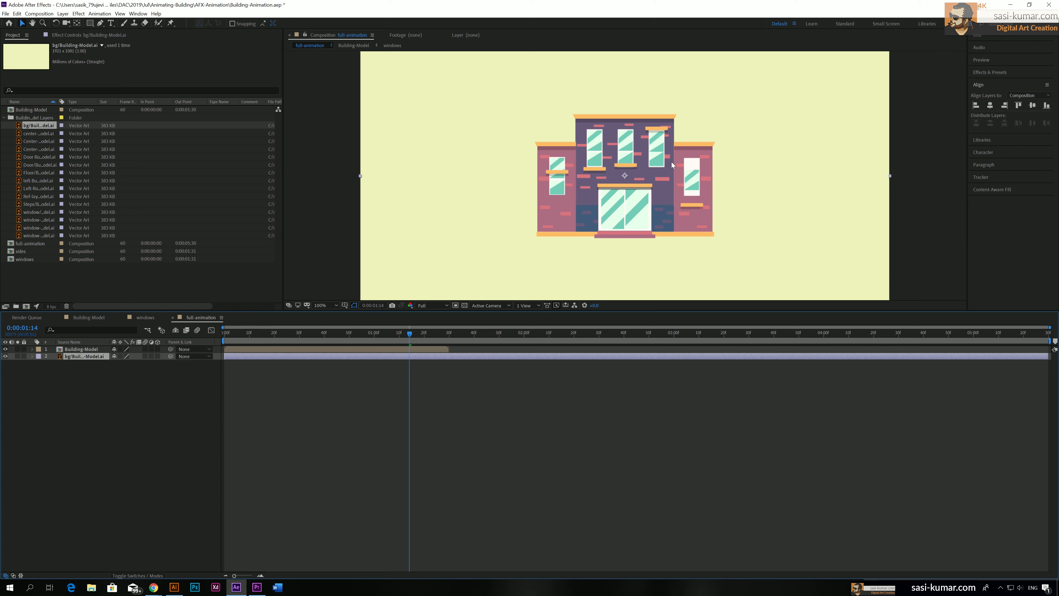
pyautogui.moveTo(331, 333); pyautogui.dragTo(207, 341)
pyautogui.press('space')
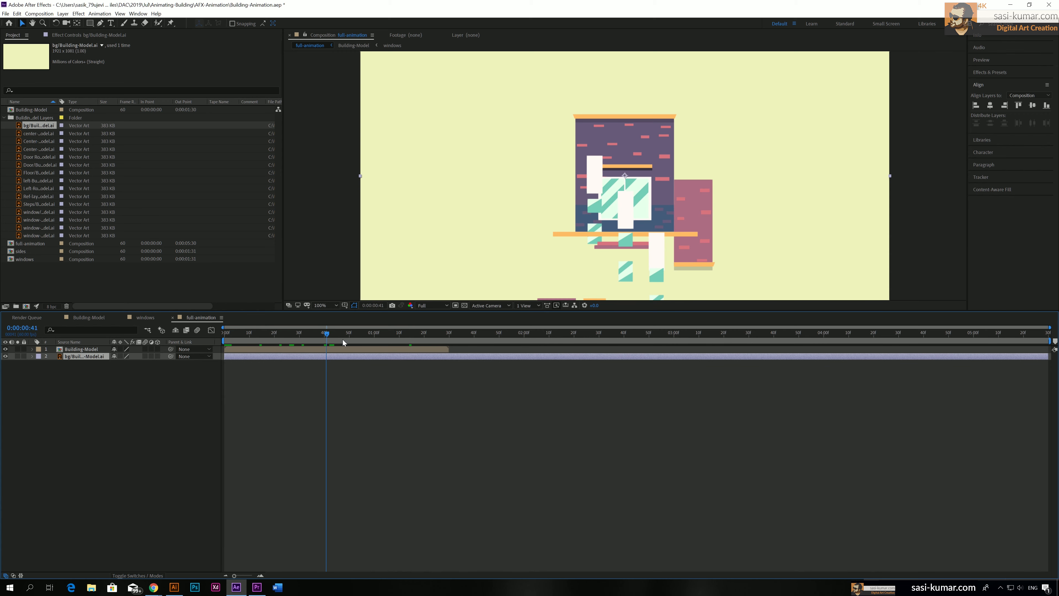
pyautogui.moveTo(346, 333); pyautogui.dragTo(332, 333)
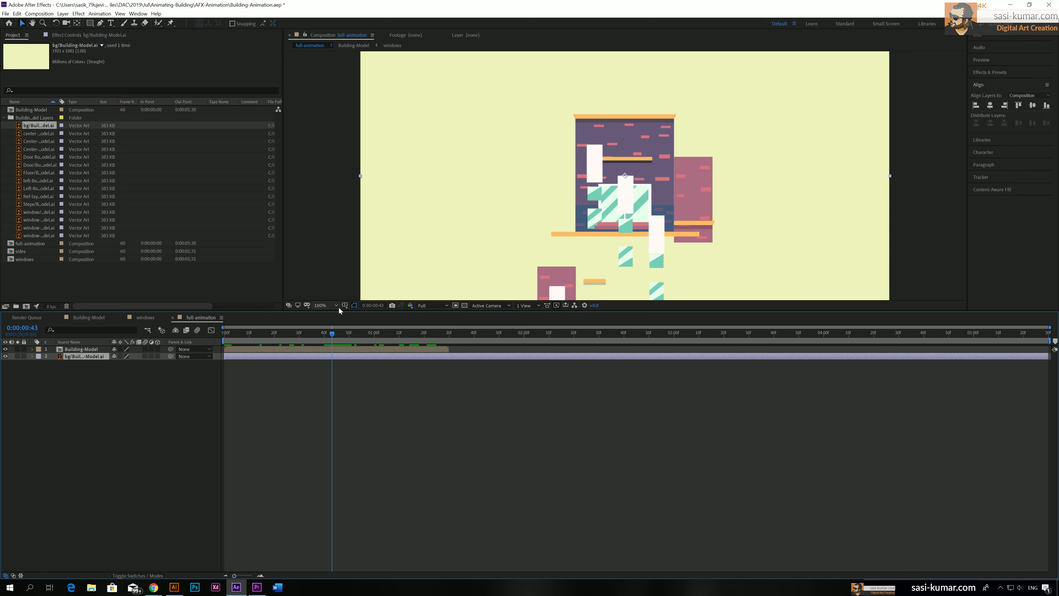
# At 0:00:01:27, draw a rectangular mask around the assembled building on the Building-Model layer
pyautogui.press(',')
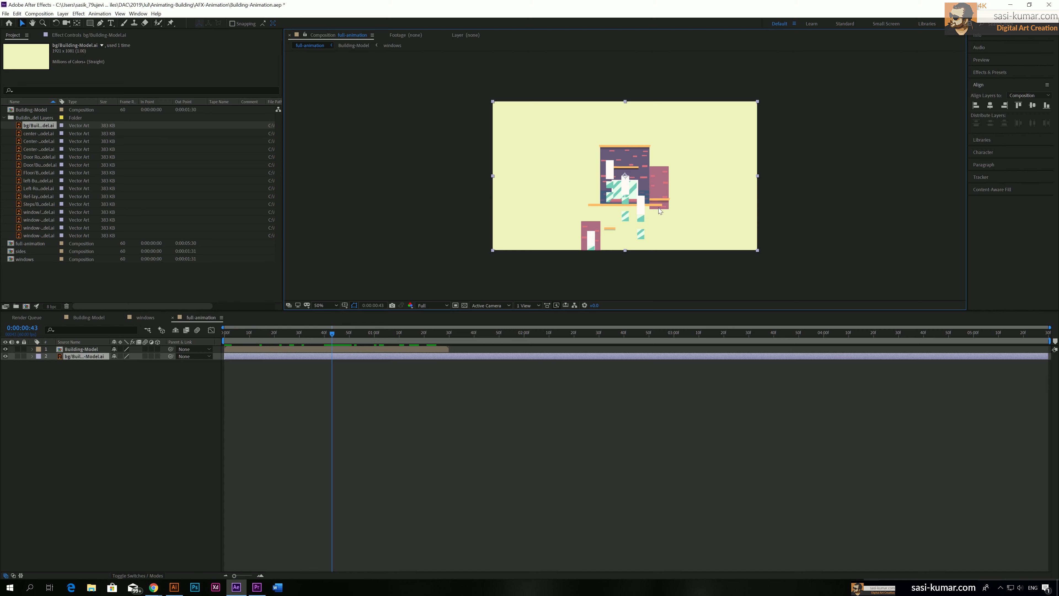
pyautogui.moveTo(429, 336); pyautogui.dragTo(443, 334)
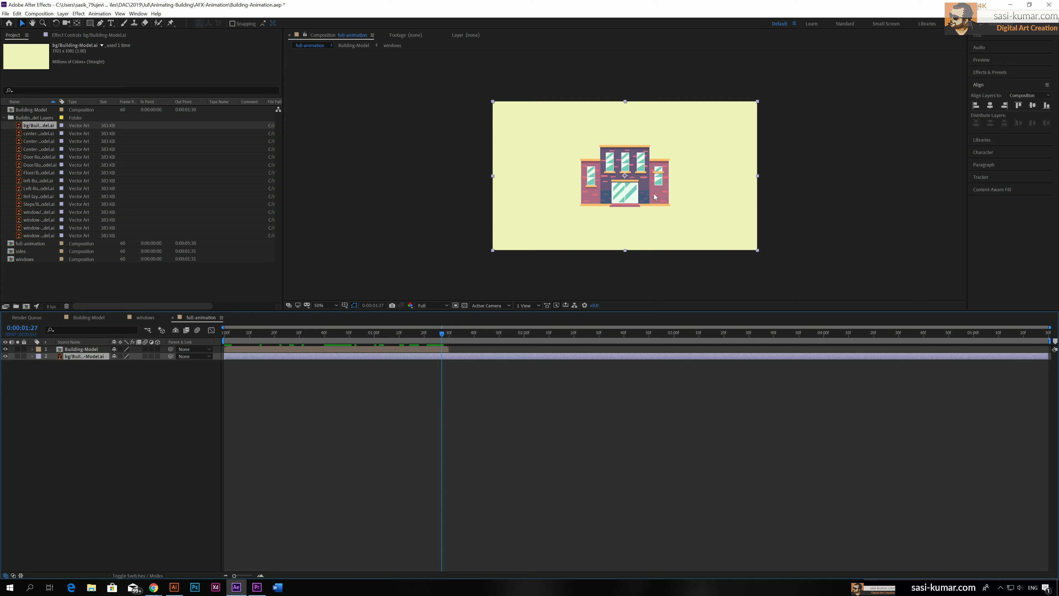
pyautogui.click(357, 351)
pyautogui.moveTo(576, 135); pyautogui.dragTo(672, 206)
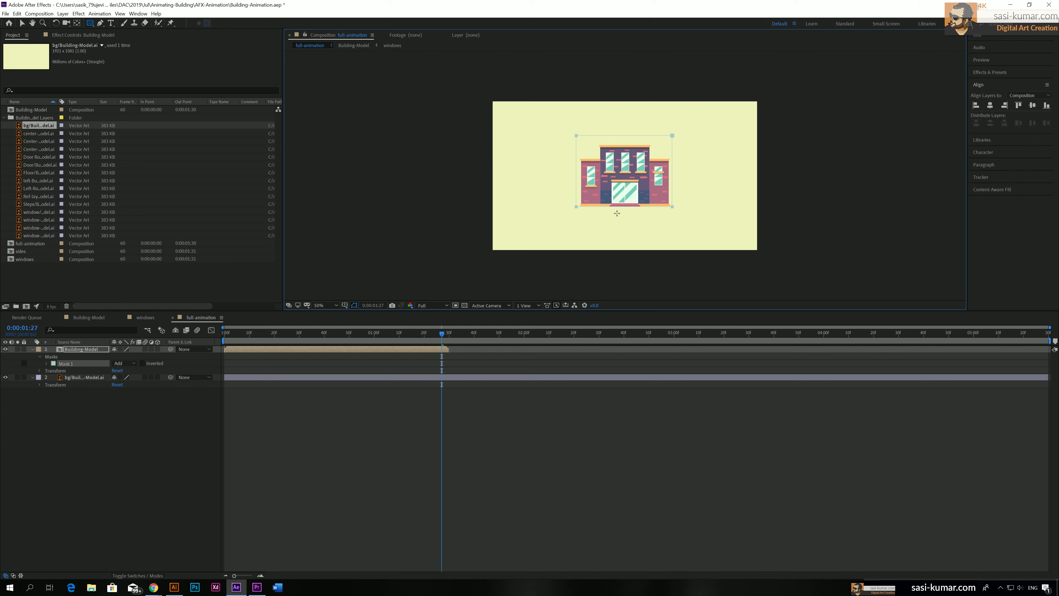
# Nudge the mask's lower-right corner slightly down and outward so its lower edge sits just below the entrance steps
pyautogui.click(332, 305)
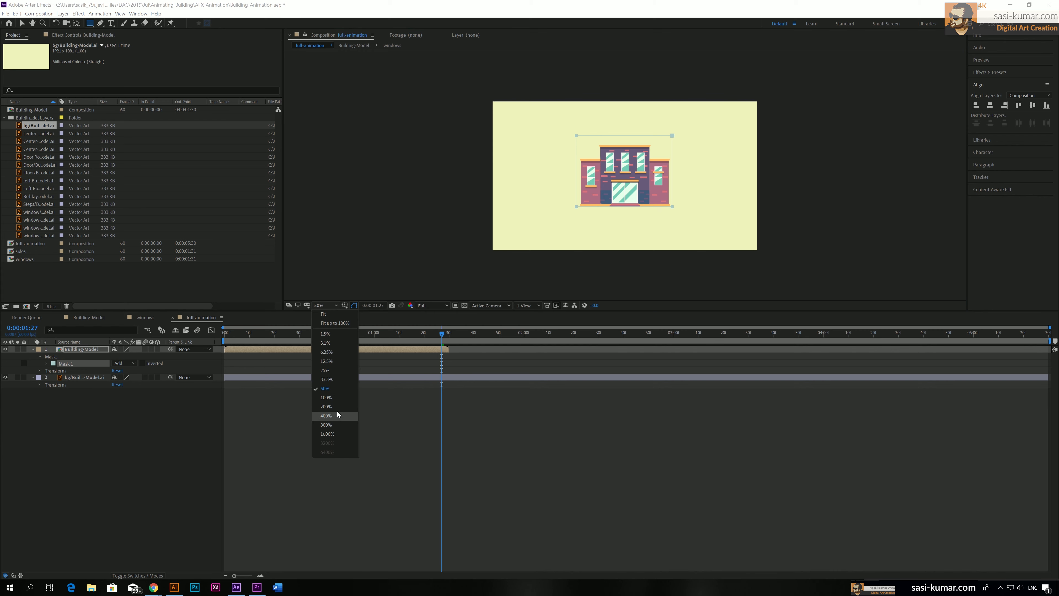
pyautogui.click(337, 406)
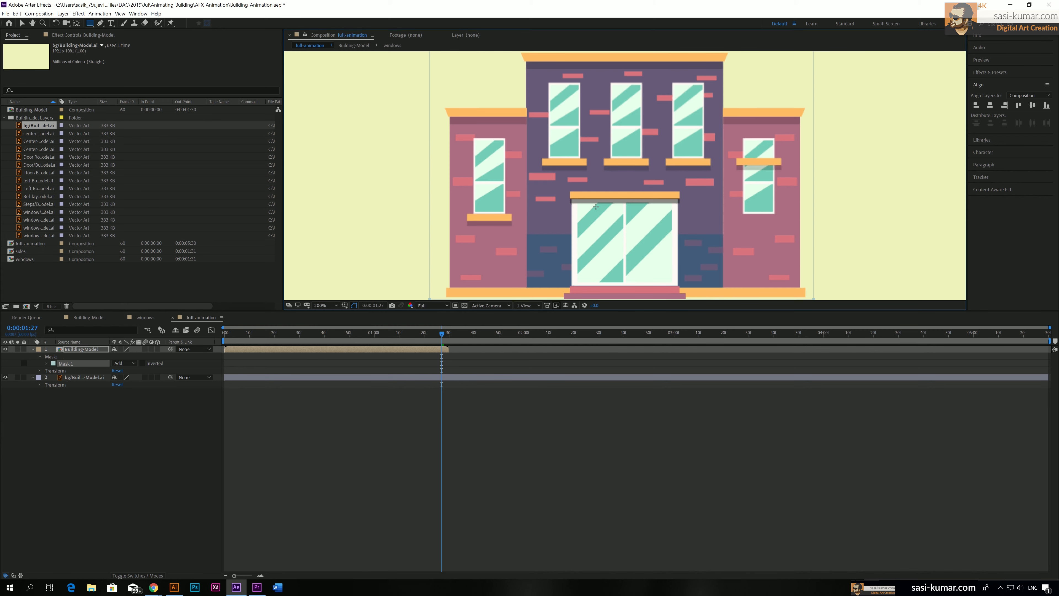
pyautogui.moveTo(547, 252); pyautogui.dragTo(531, 180)
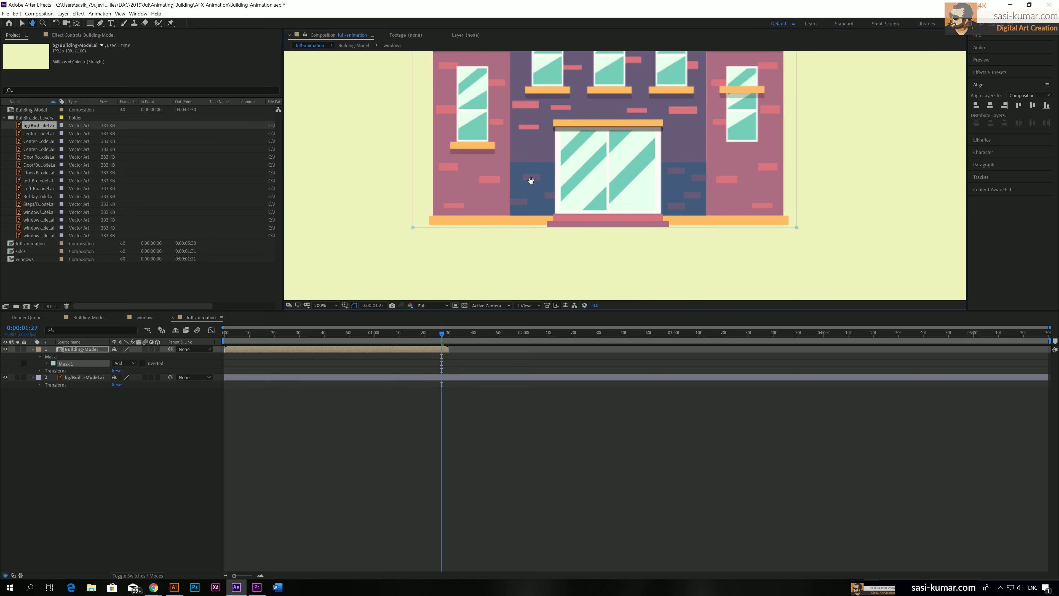
pyautogui.click(22, 23)
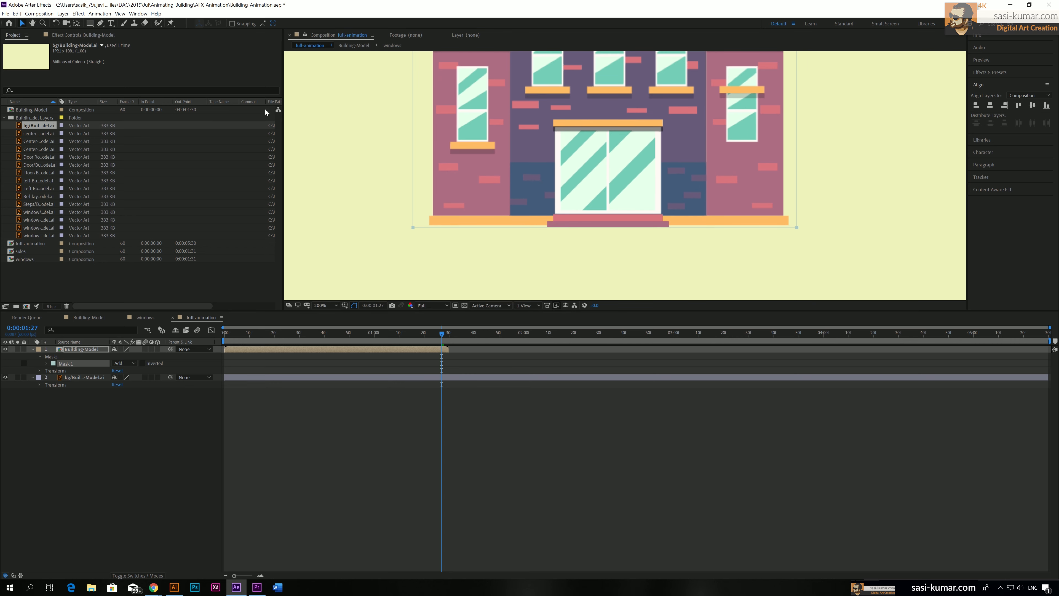
pyautogui.moveTo(796, 226); pyautogui.dragTo(797, 229)
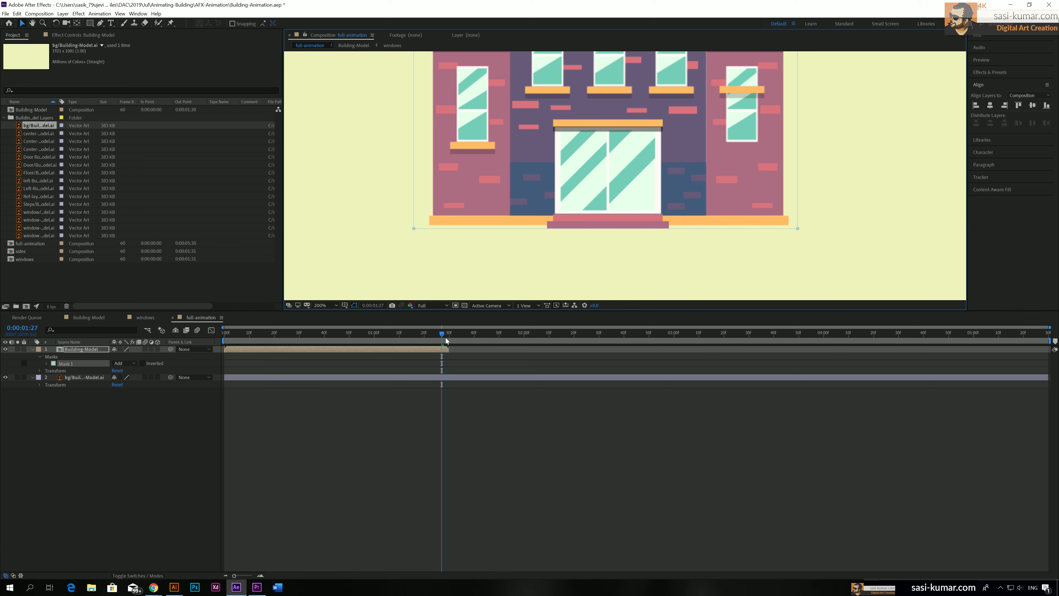
# Preview the masked building animation from the first frame of full-animation at 100% magnification
pyautogui.moveTo(446, 338); pyautogui.dragTo(193, 333)
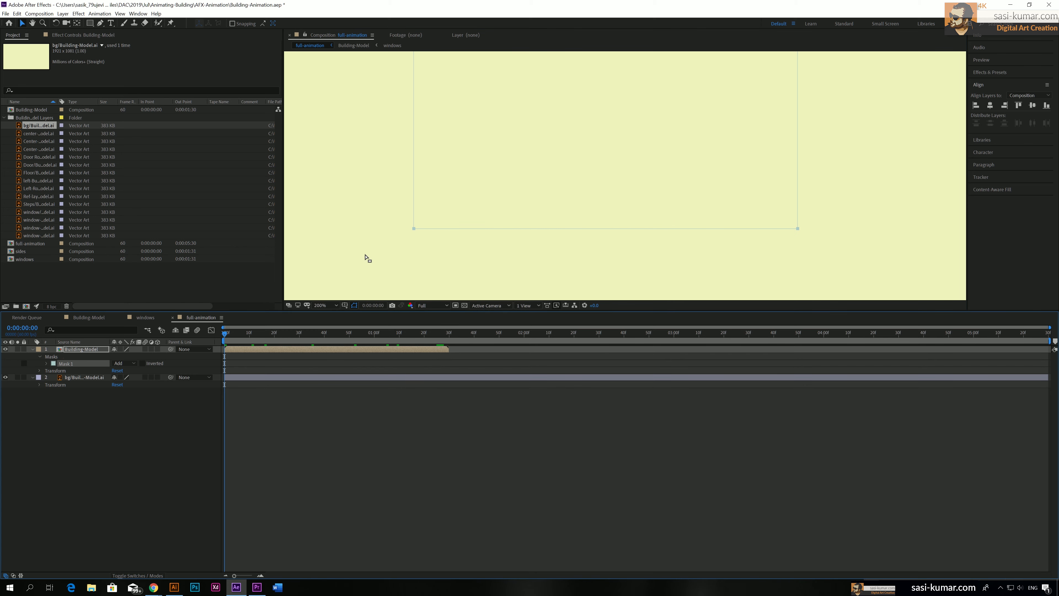
pyautogui.click(374, 252)
pyautogui.click(330, 305)
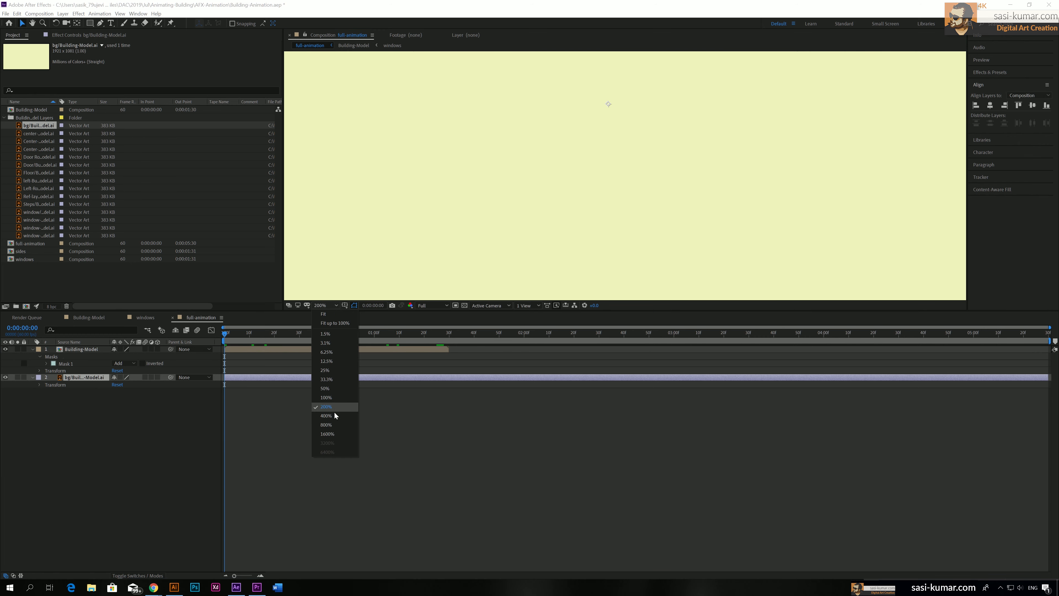
pyautogui.click(334, 397)
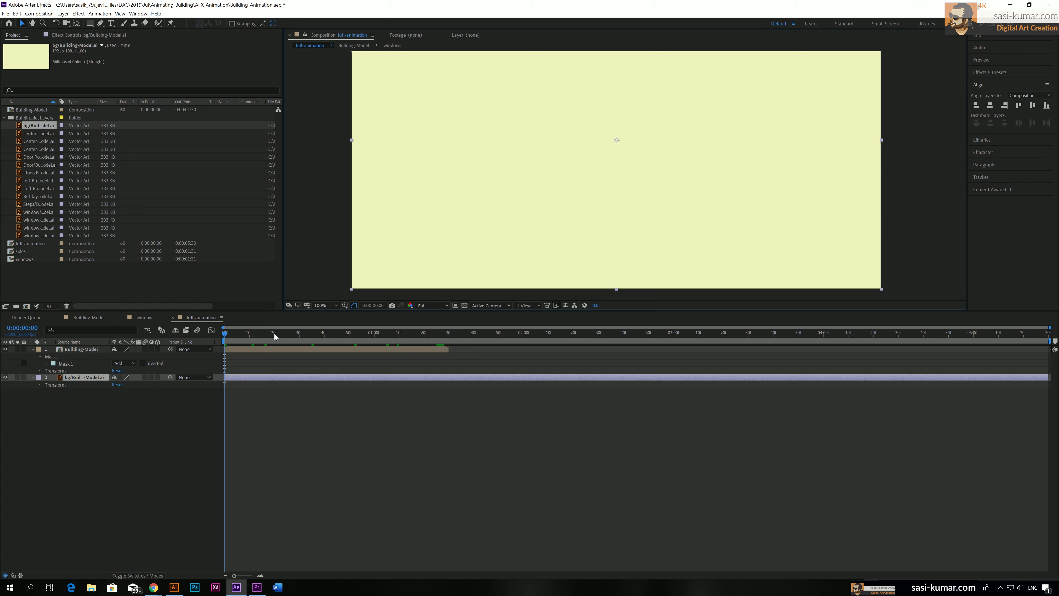
pyautogui.press('space')
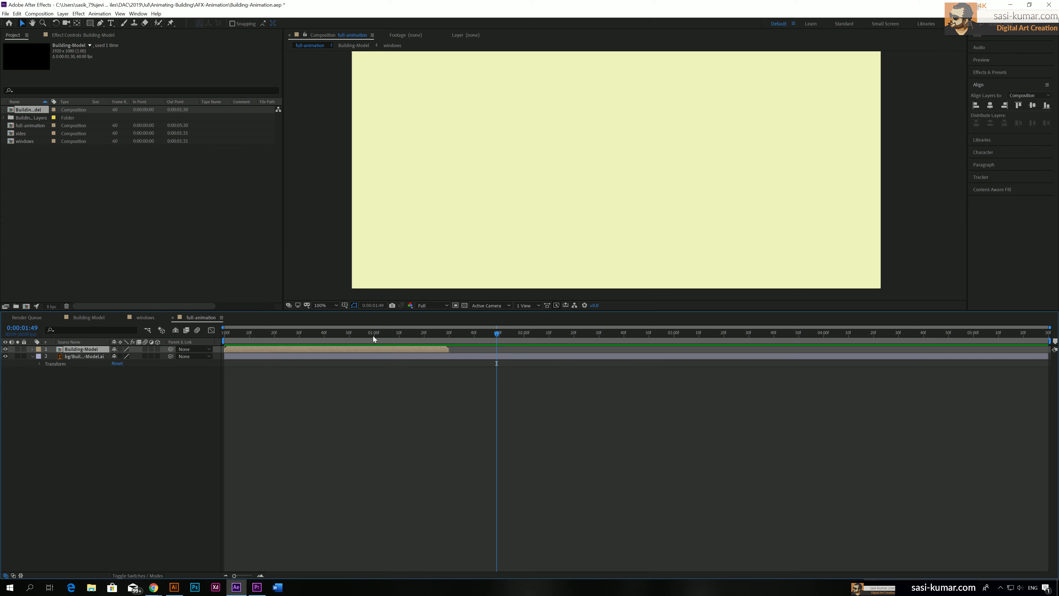
# Raise the lower edge of the Building-Model layer's mask slightly to the floor line, and scrub to check it
pyautogui.click(367, 334)
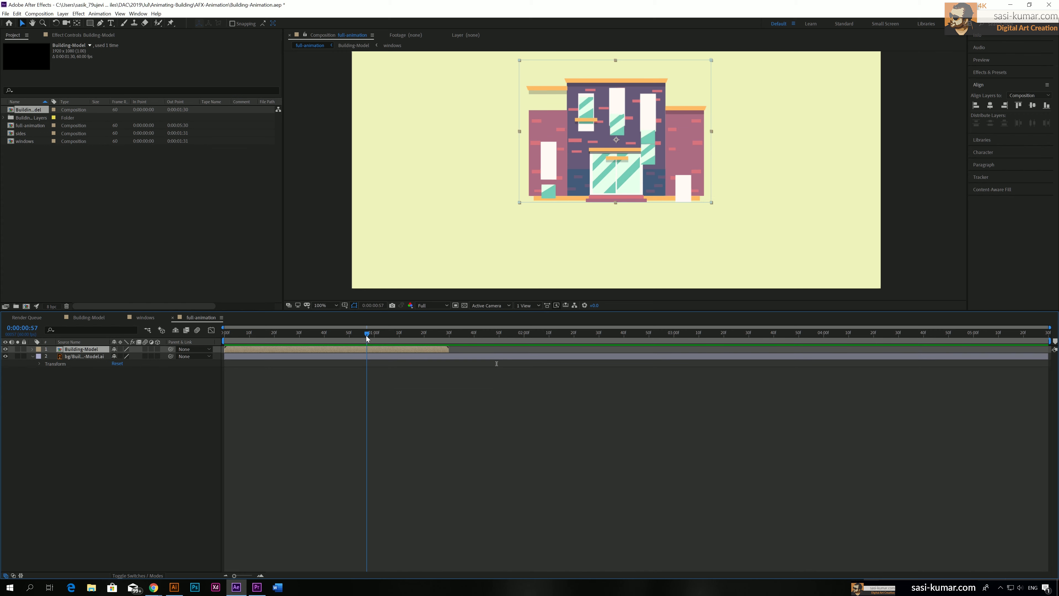
pyautogui.click(617, 207)
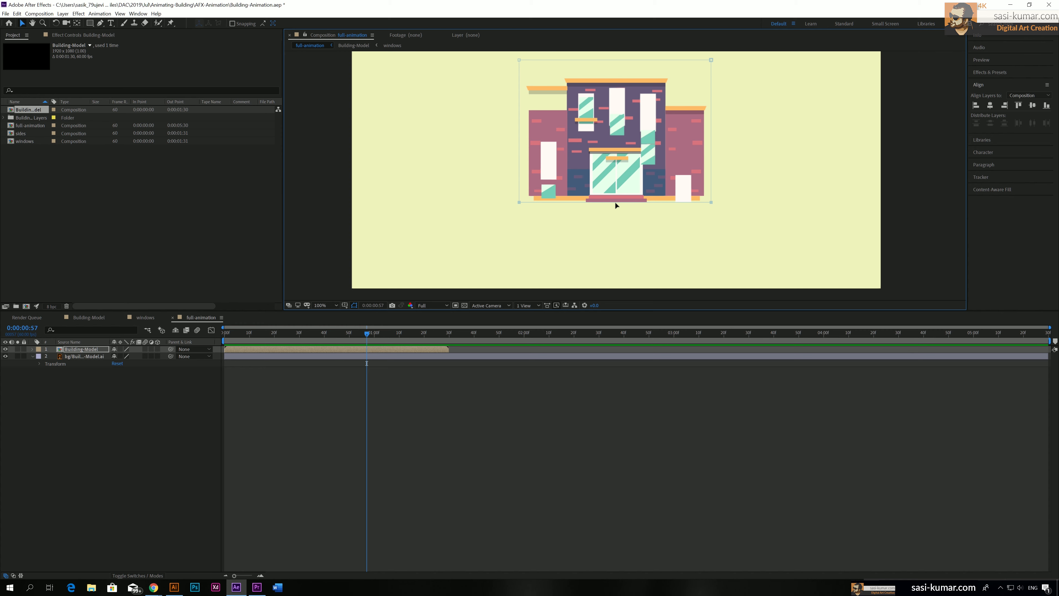
pyautogui.moveTo(615, 205); pyautogui.dragTo(616, 202)
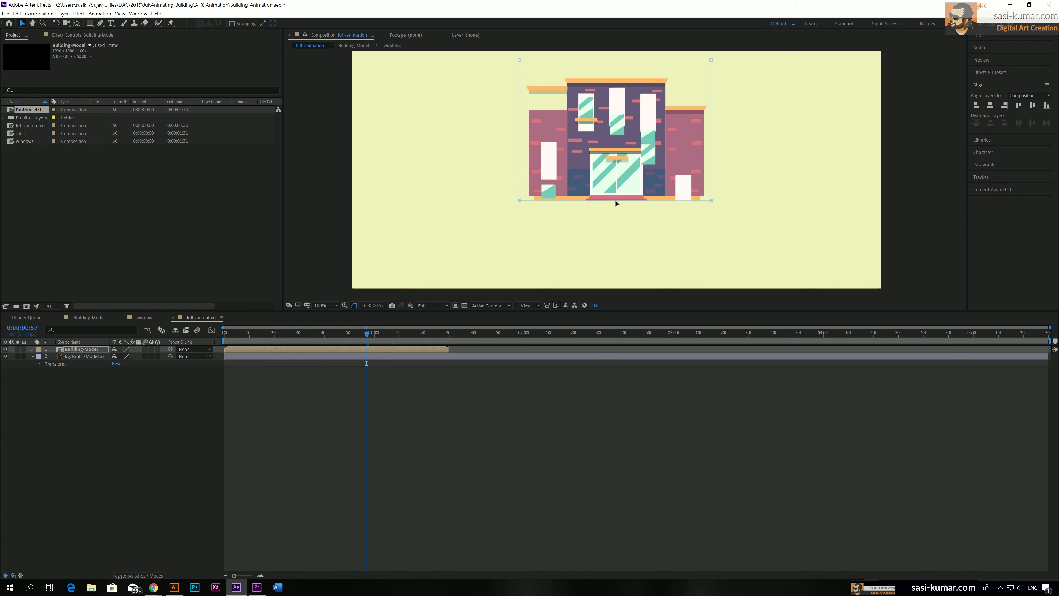
pyautogui.moveTo(336, 336)
pyautogui.mouseDown()
pyautogui.moveTo(298, 336)
pyautogui.moveTo(371, 328)
pyautogui.moveTo(316, 336)
pyautogui.moveTo(348, 334)
pyautogui.mouseUp()
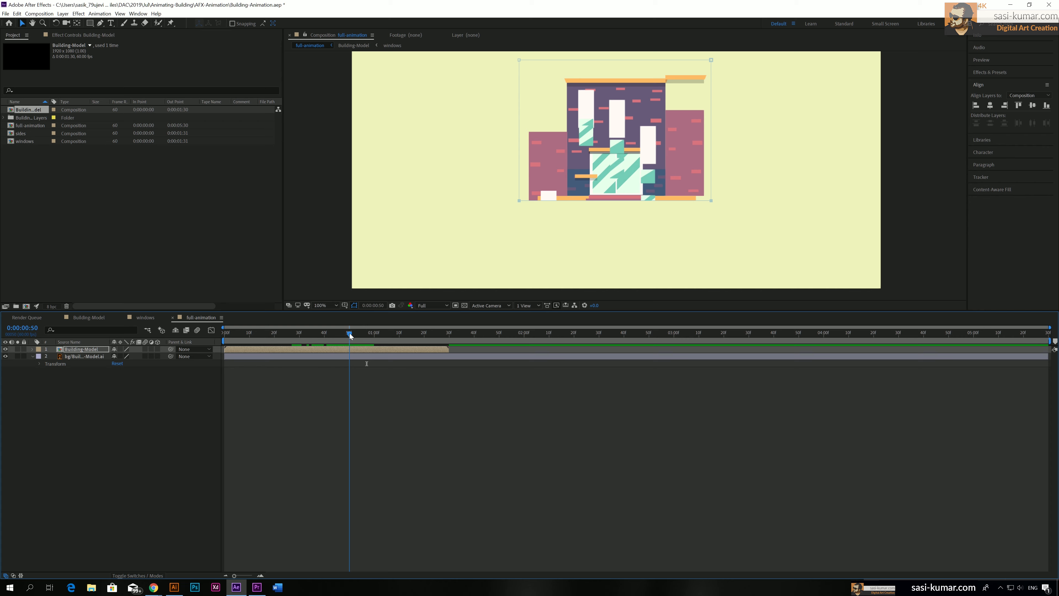
# In the Building-Model composition, show the hidden shy layers and move the Steps and Floor layers to the top of the stack
pyautogui.doubleClick(299, 349)
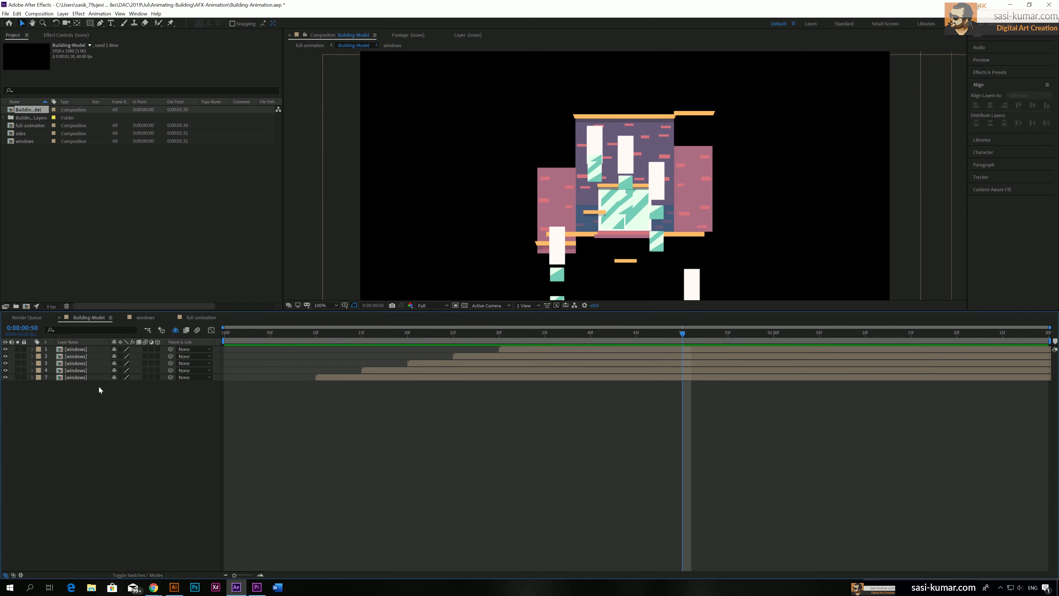
pyautogui.click(176, 330)
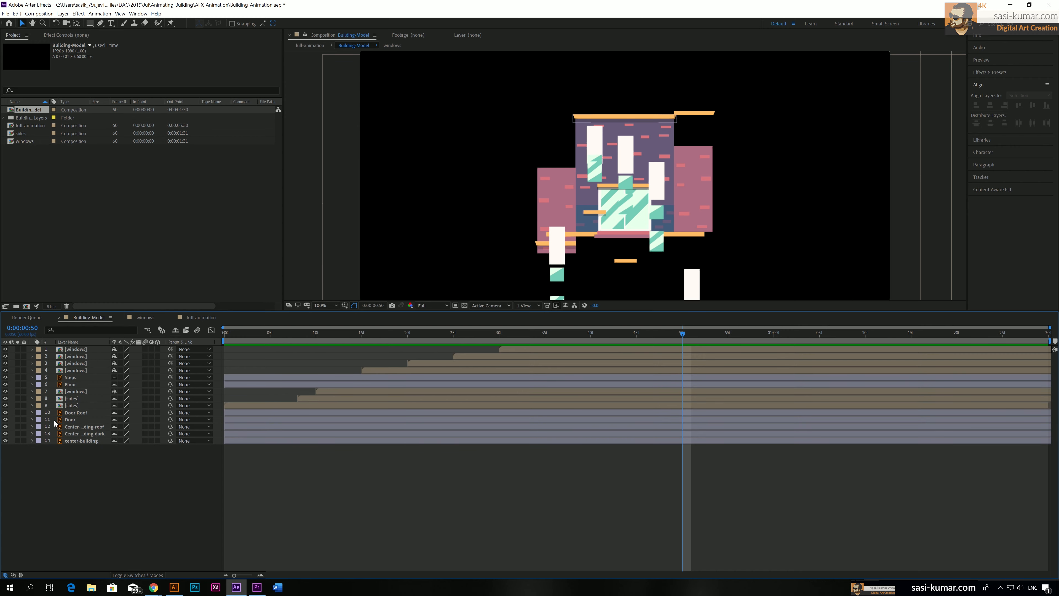
pyautogui.click(76, 379)
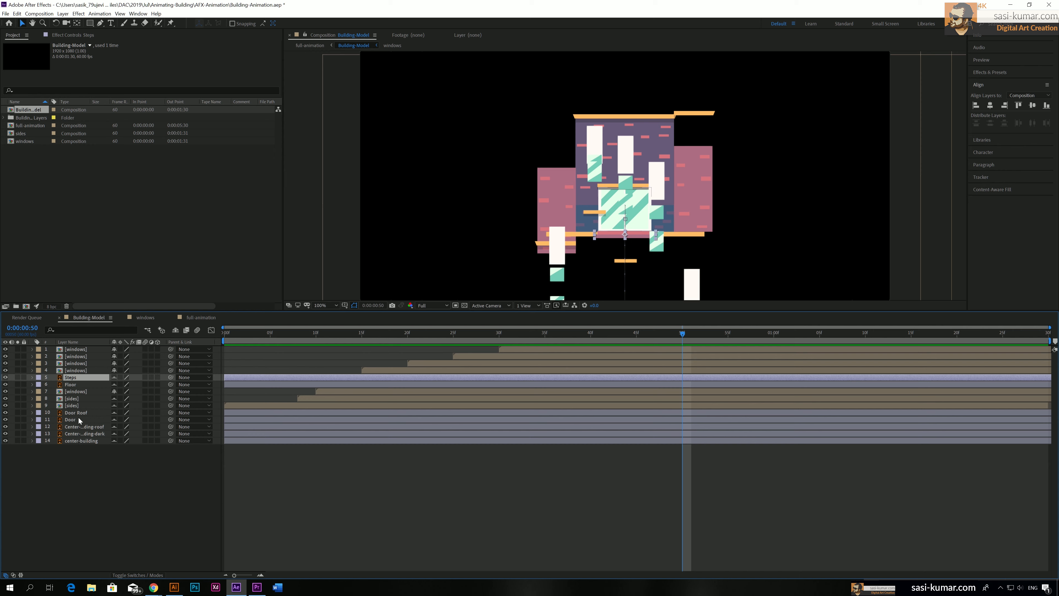
pyautogui.keyDown('shift'); pyautogui.click(75, 386); pyautogui.keyUp('shift')
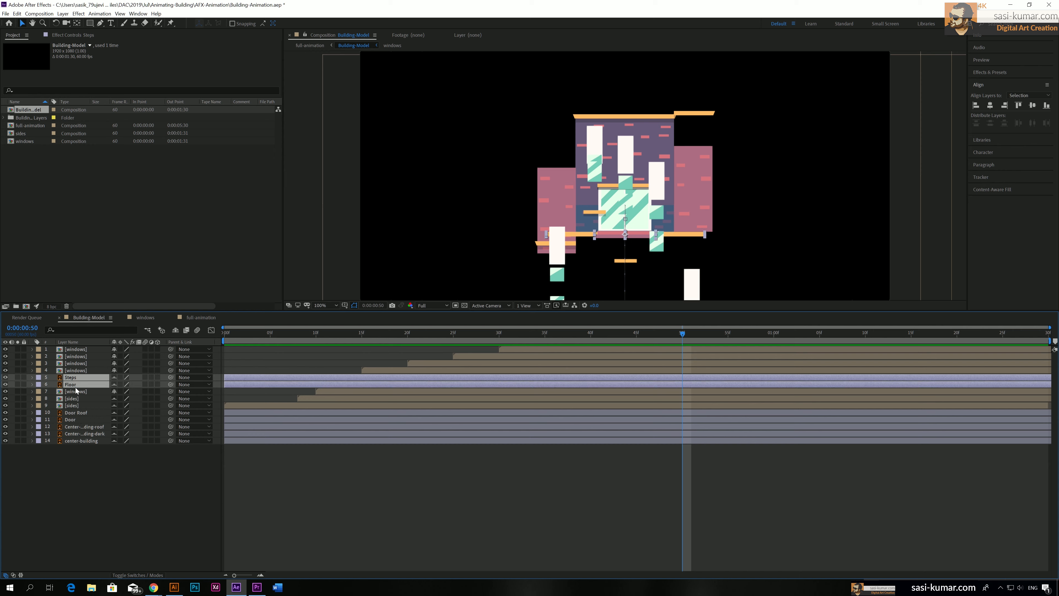
pyautogui.hotkey('ctrl', ']')
pyautogui.hotkey('ctrl', ']')
pyautogui.hotkey('ctrl', ']')
pyautogui.hotkey('ctrl', ']')
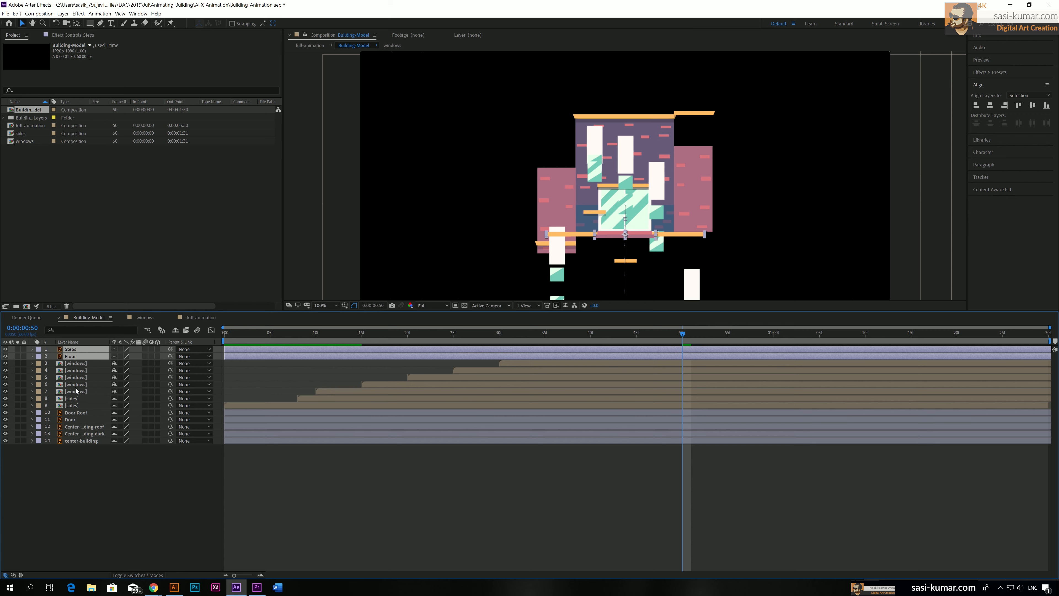
pyautogui.moveTo(363, 333); pyautogui.dragTo(838, 336)
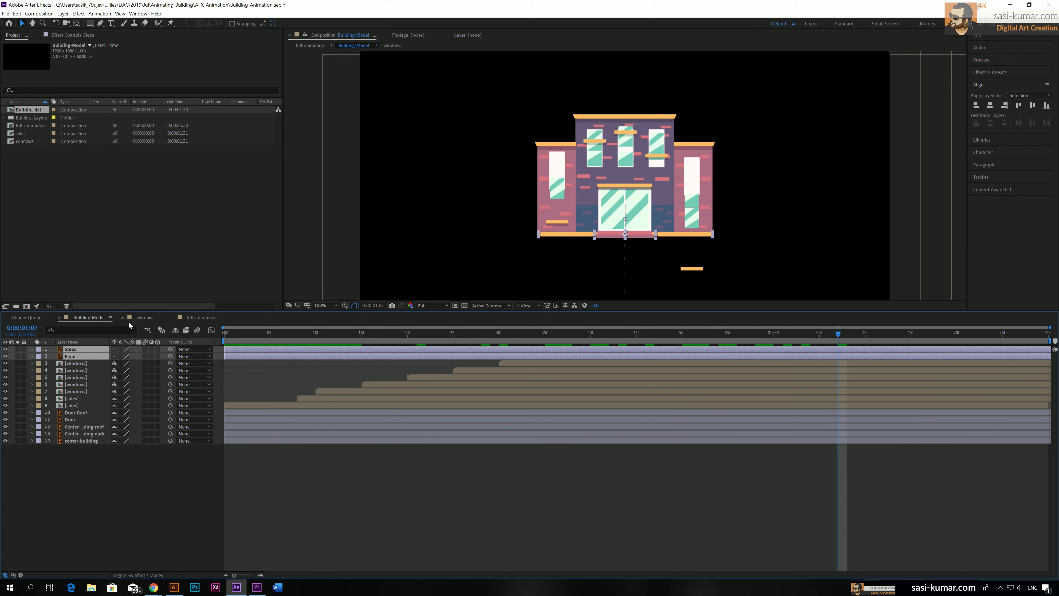
# Return to the full-animation composition and preview the building animation from the start
pyautogui.click(198, 318)
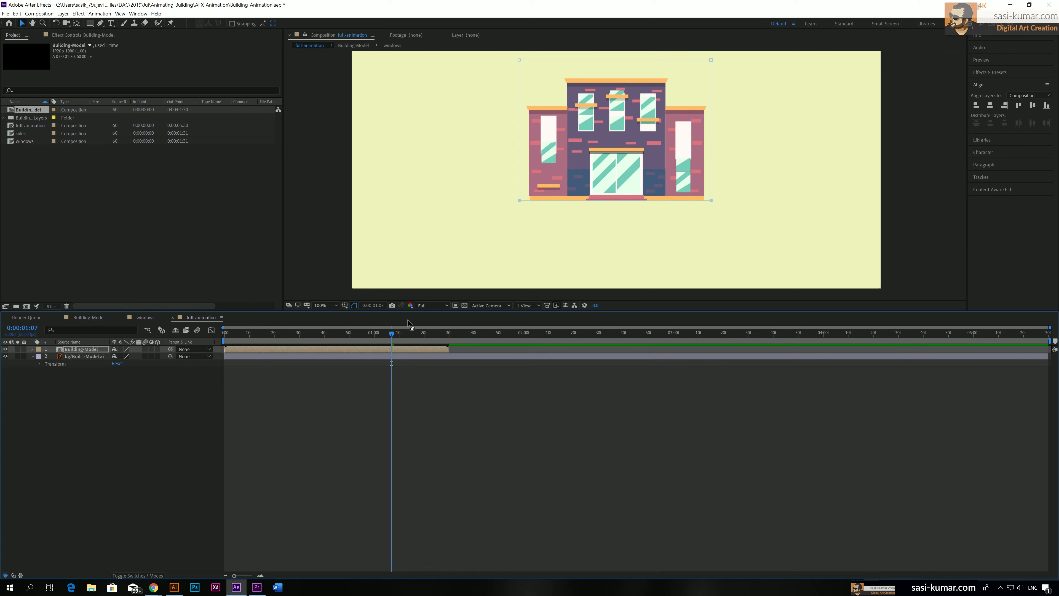
pyautogui.moveTo(417, 334); pyautogui.dragTo(227, 347)
pyautogui.press('space')
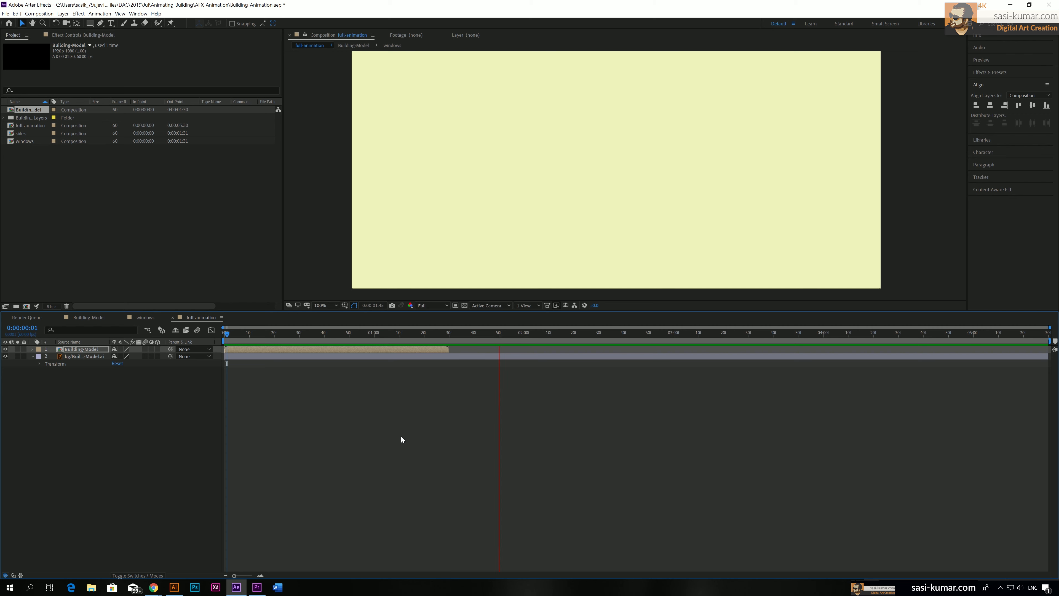
pyautogui.moveTo(226, 332); pyautogui.dragTo(416, 350)
pyautogui.press('space')
pyautogui.press('space')
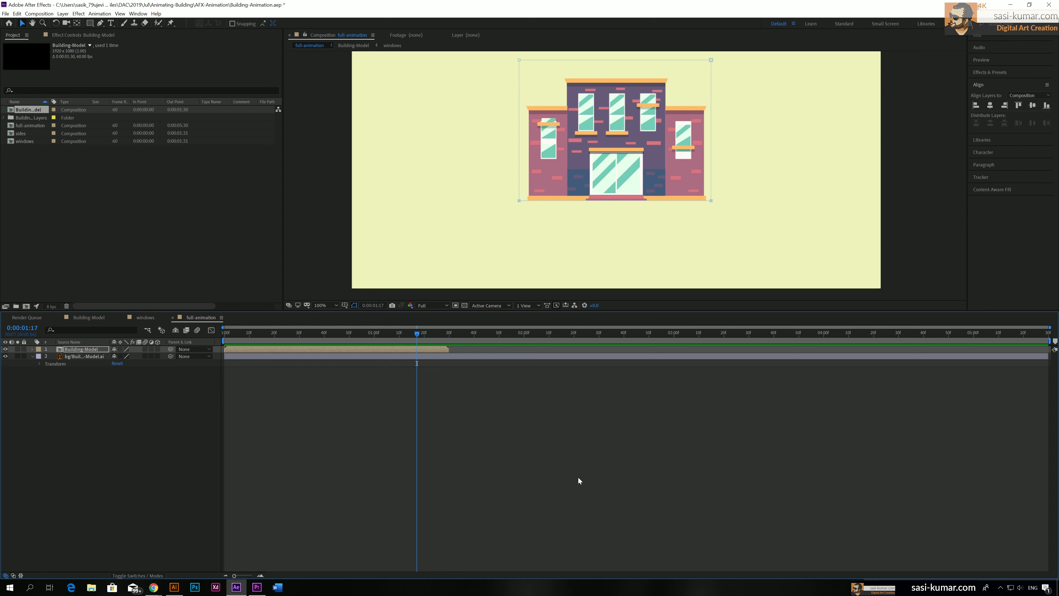
# Duplicate the Building-Model layer, start the copy where the original ends, time-reverse it, and preview the result
pyautogui.click(306, 403)
pyautogui.click(314, 350)
pyautogui.hotkey('ctrl', 'd')
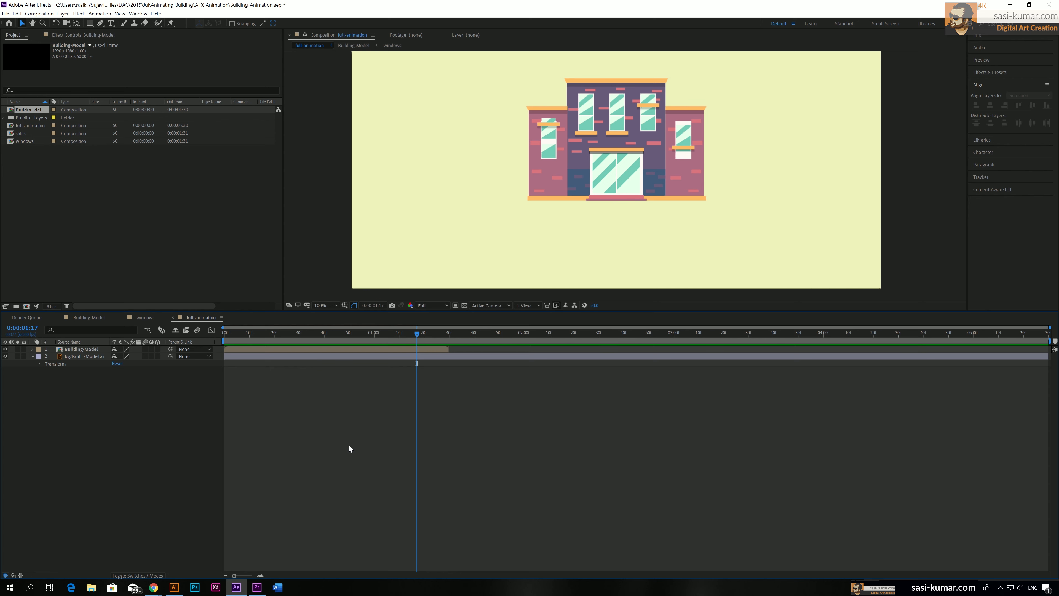
pyautogui.moveTo(280, 352); pyautogui.dragTo(495, 353)
pyautogui.rightClick(499, 348)
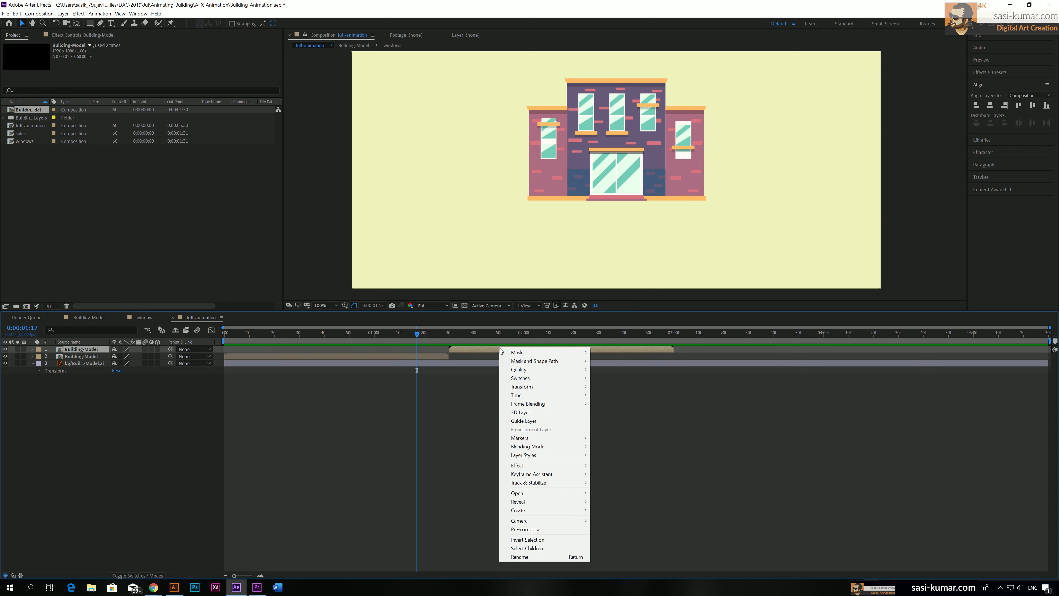
pyautogui.moveTo(572, 398)
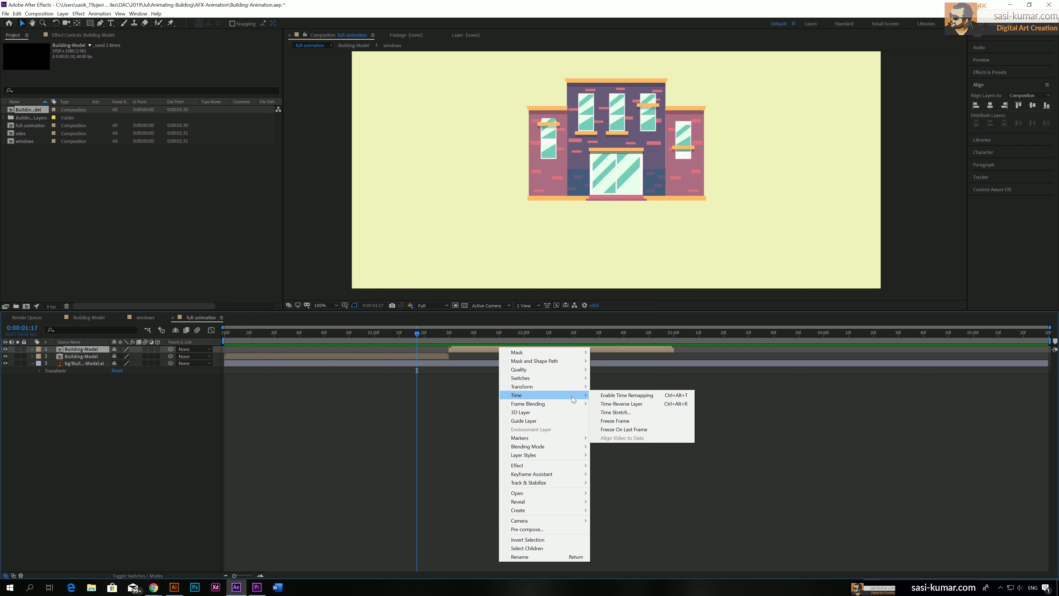
pyautogui.click(663, 407)
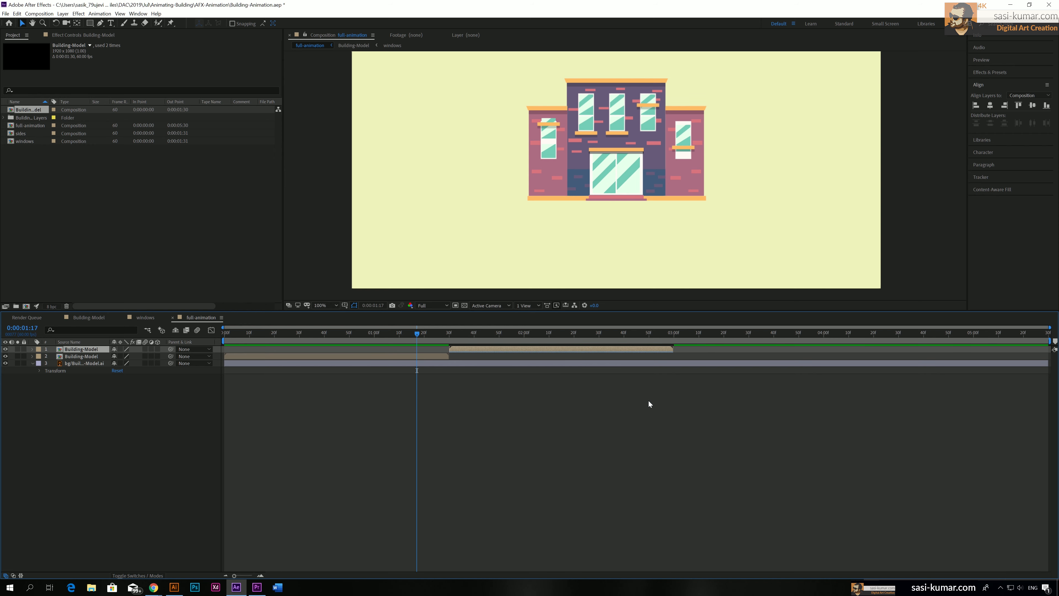
pyautogui.press('space')
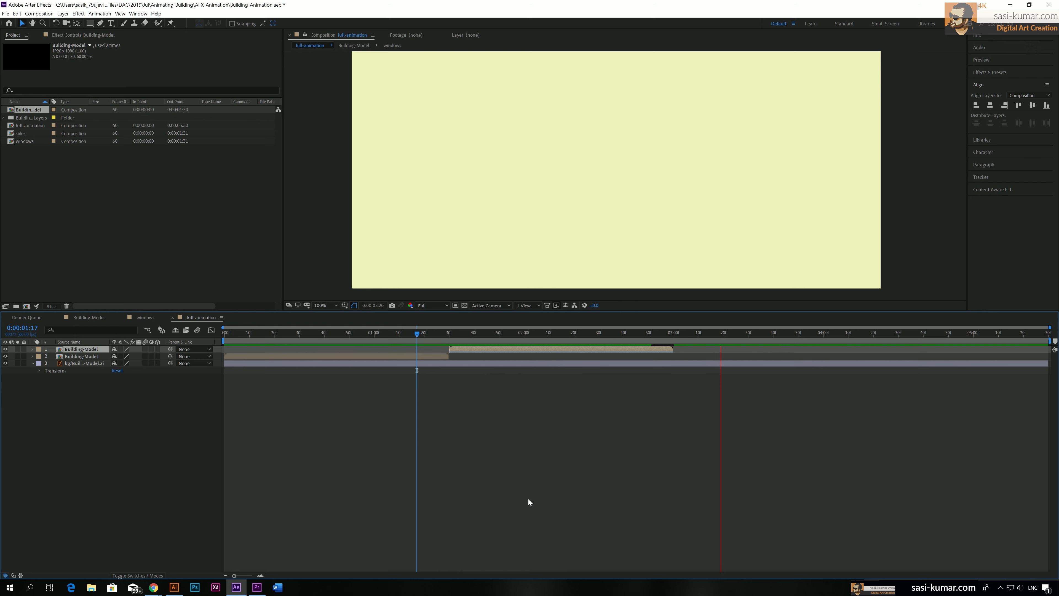
# Shift the reversed Building-Model copy to start at about 0:00:02:50, leaving a gap after the original
pyautogui.moveTo(433, 336); pyautogui.dragTo(400, 337)
pyautogui.click(416, 371)
pyautogui.moveTo(477, 349); pyautogui.dragTo(668, 351)
# At 0:00:01:29, duplicate the original Building-Model layer and apply Freeze Frame to the duplicate
pyautogui.moveTo(399, 336); pyautogui.dragTo(445, 330)
pyautogui.hotkey('ctrl', 'Down')
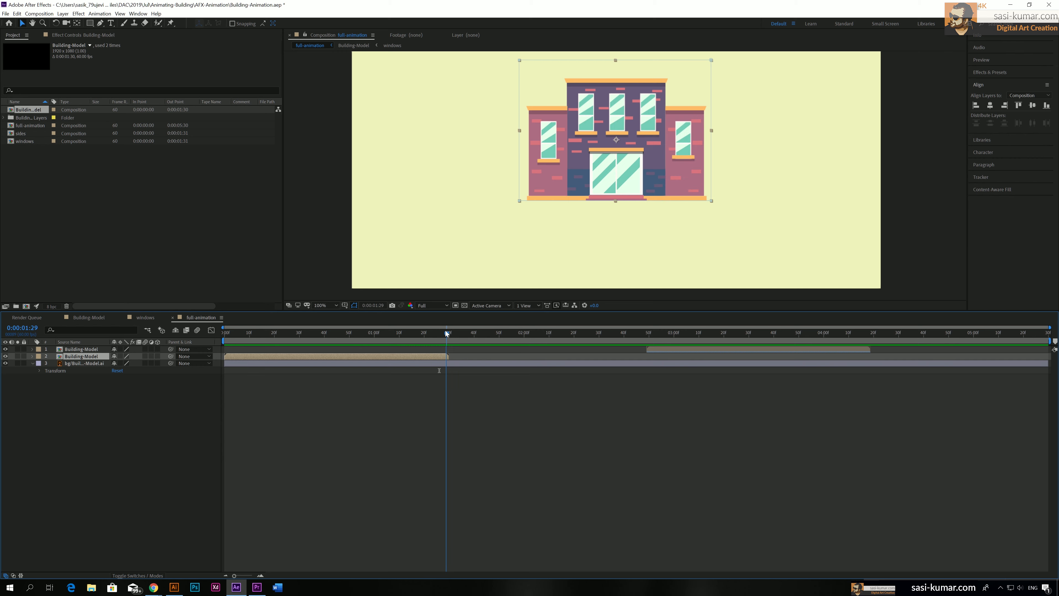
pyautogui.moveTo(233, 575); pyautogui.dragTo(244, 575)
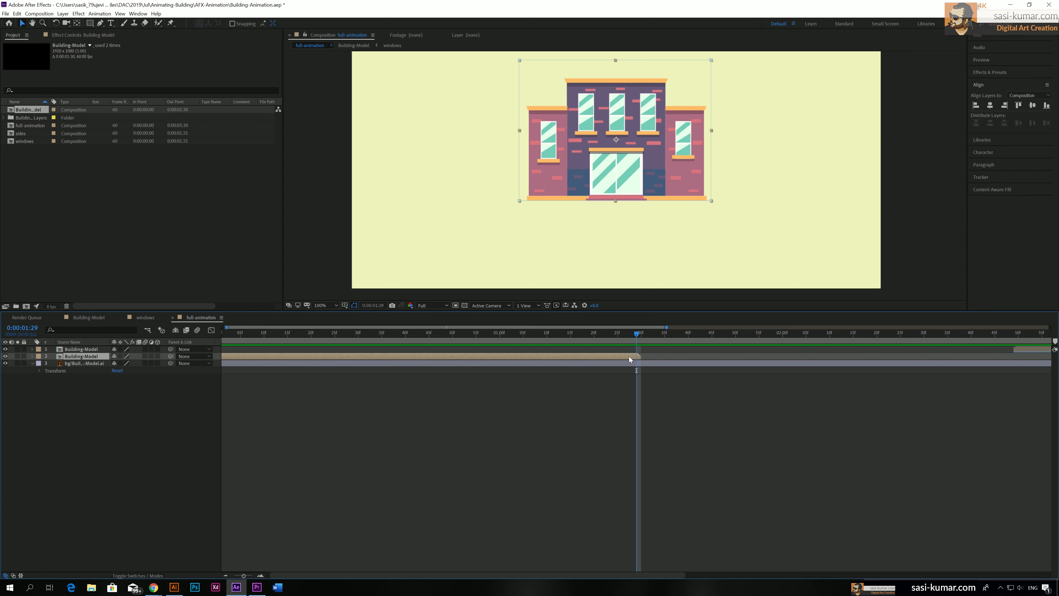
pyautogui.hotkey('ctrl', 'd')
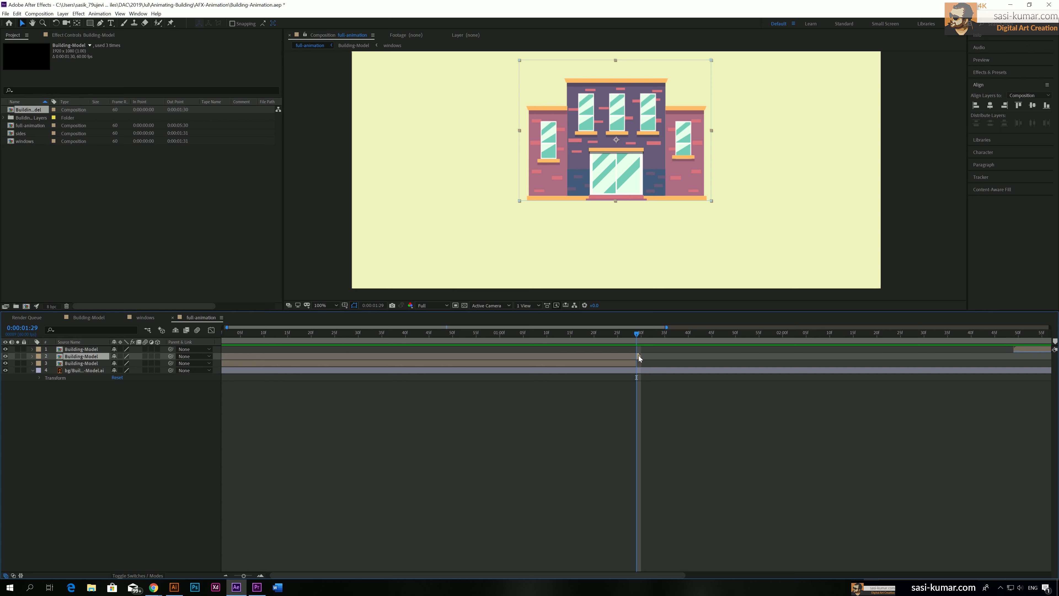
pyautogui.rightClick(639, 358)
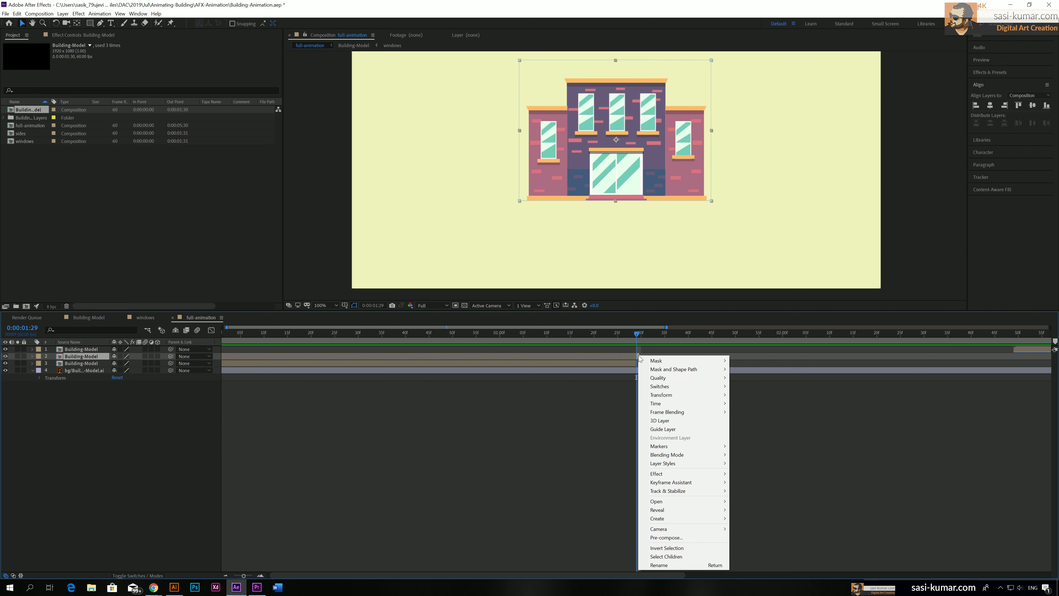
pyautogui.moveTo(690, 404)
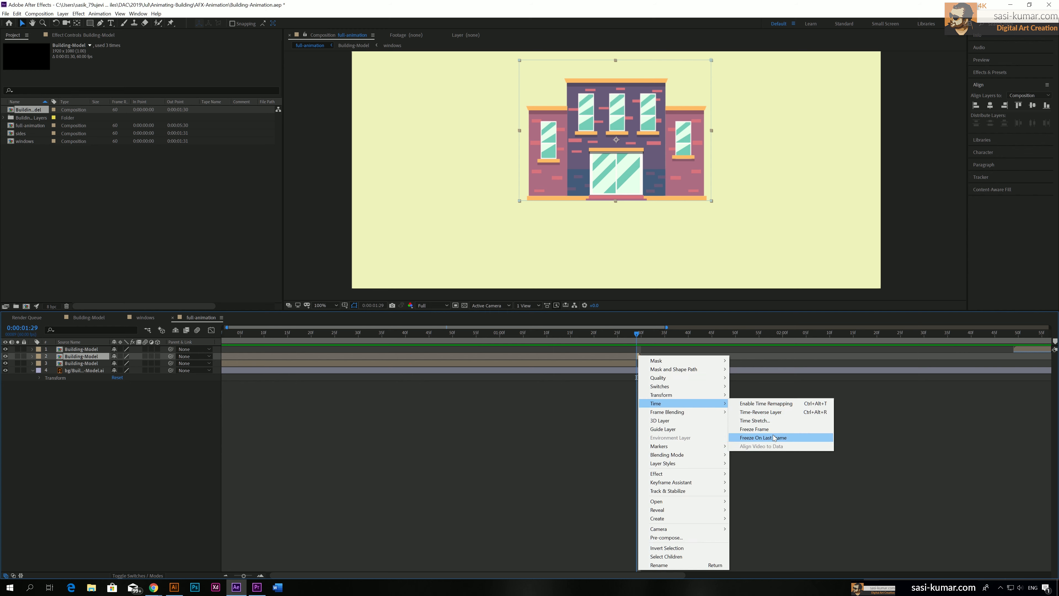
pyautogui.click(753, 429)
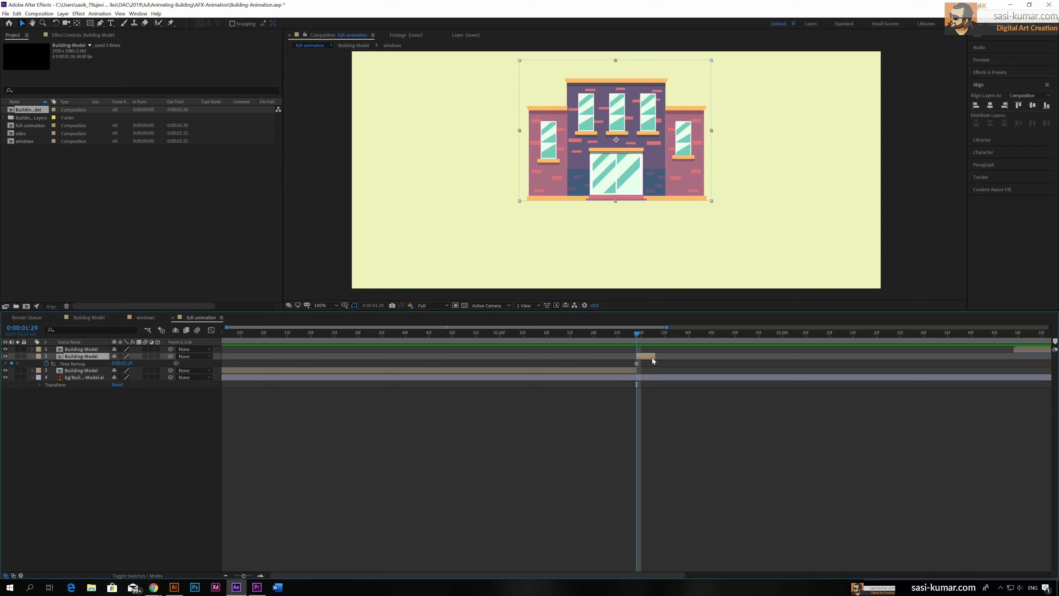
# Extend the frozen Building-Model layer to about 0:00:02:00, start the reversed copy right after it, and preview from the first frame
pyautogui.moveTo(652, 357); pyautogui.dragTo(782, 352)
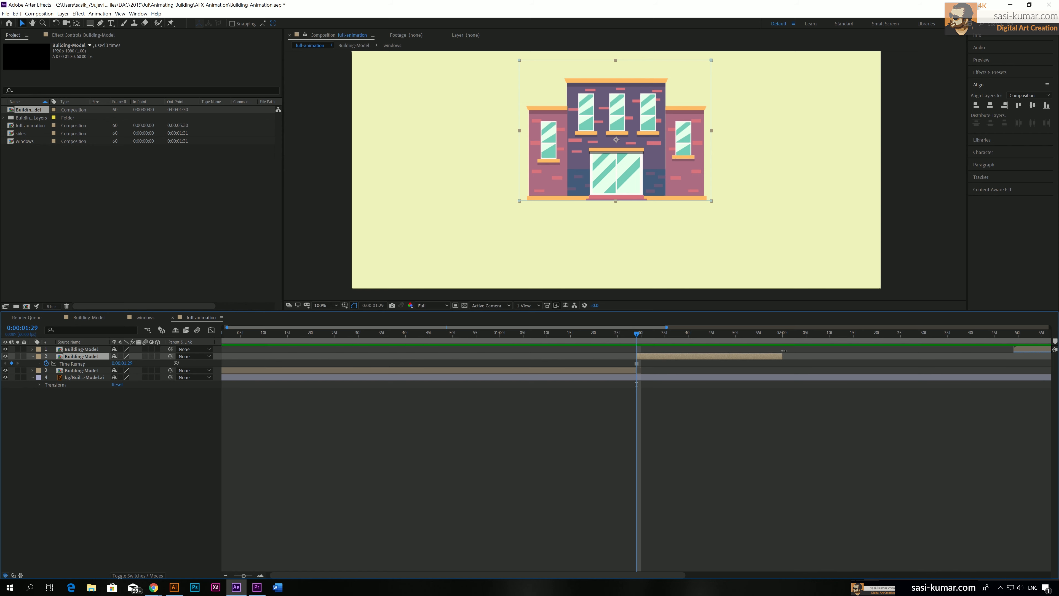
pyautogui.moveTo(1016, 349); pyautogui.dragTo(788, 350)
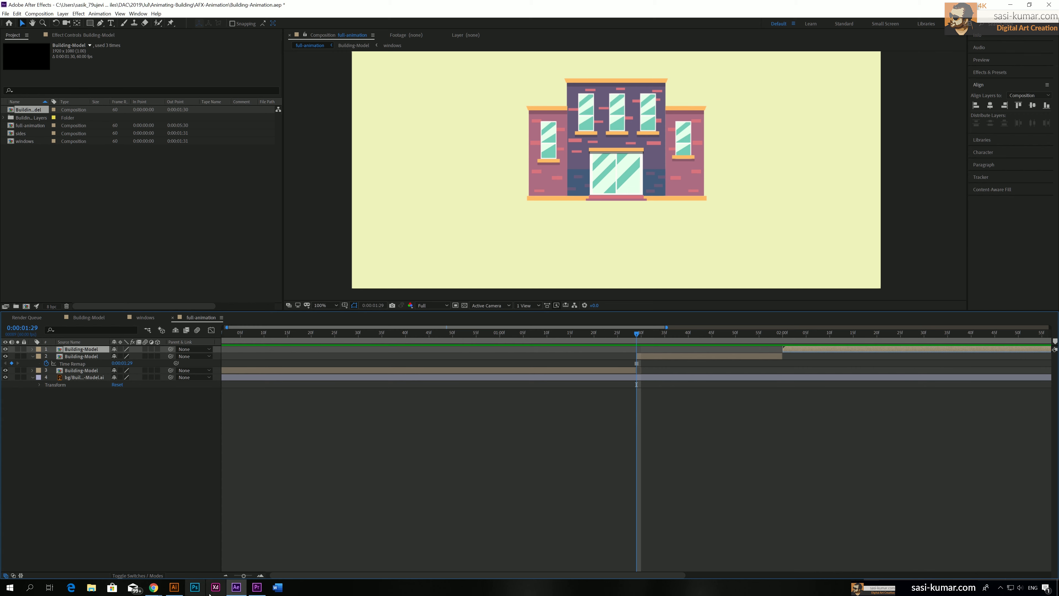
pyautogui.moveTo(244, 575); pyautogui.dragTo(234, 575)
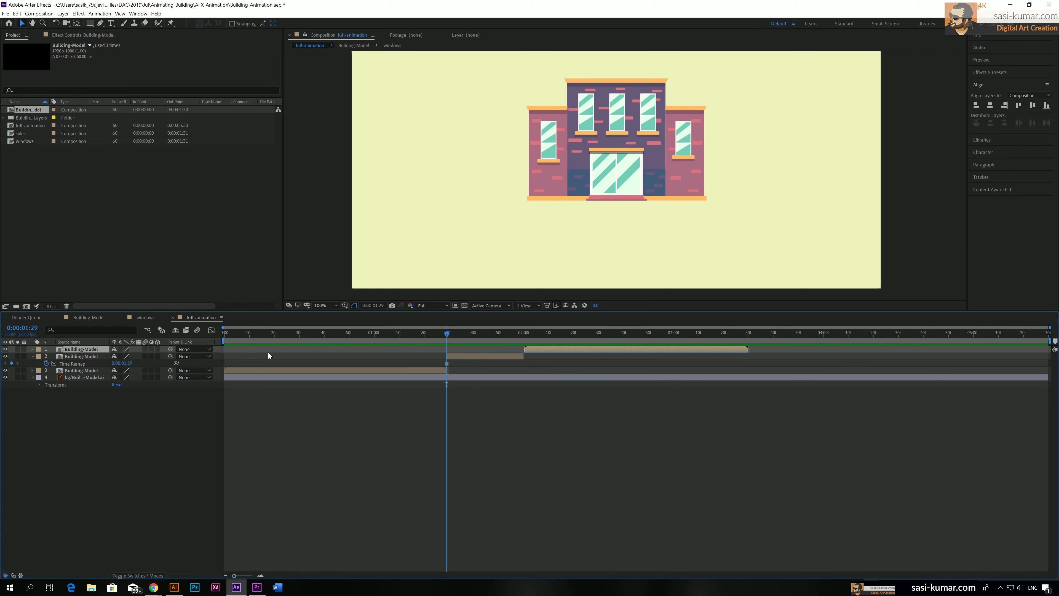
pyautogui.press('Home')
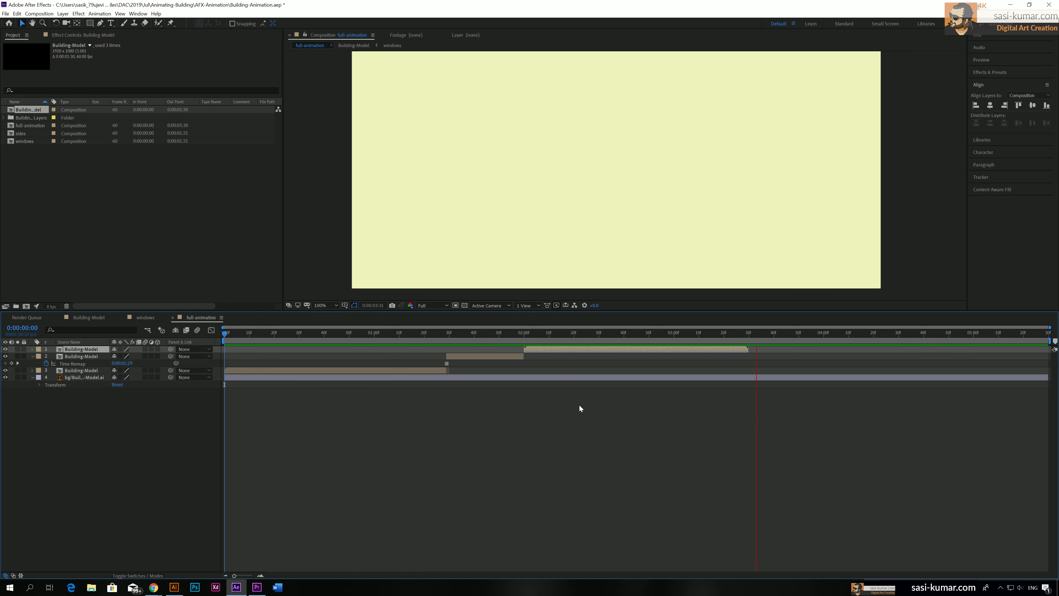
# Shift the reversed copy to start at about 0:00:02:20, extend the frozen layer to meet it, and preview from the start
pyautogui.click(718, 332)
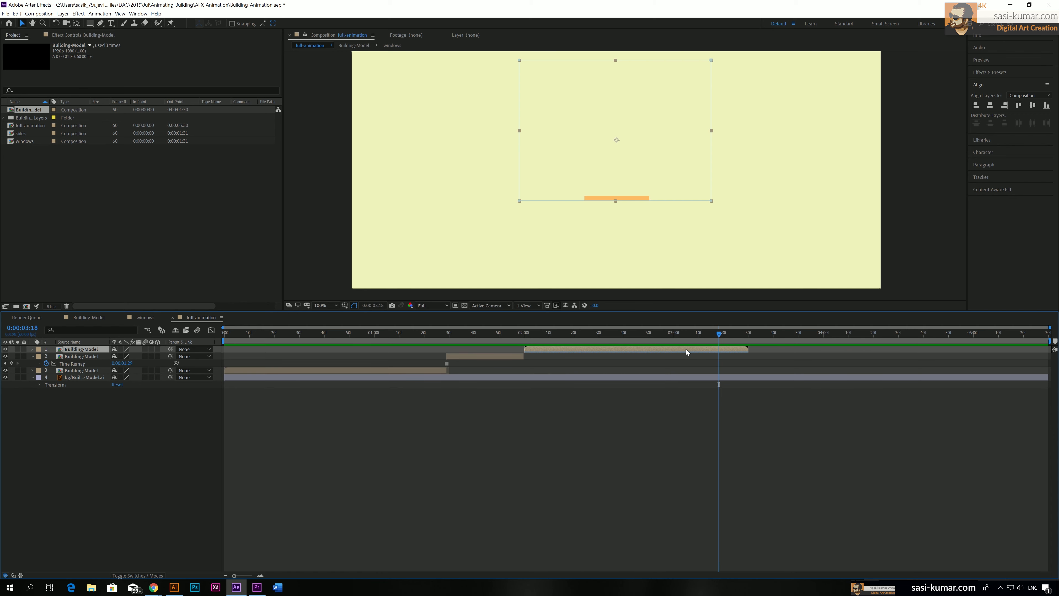
pyautogui.moveTo(685, 348); pyautogui.dragTo(733, 345)
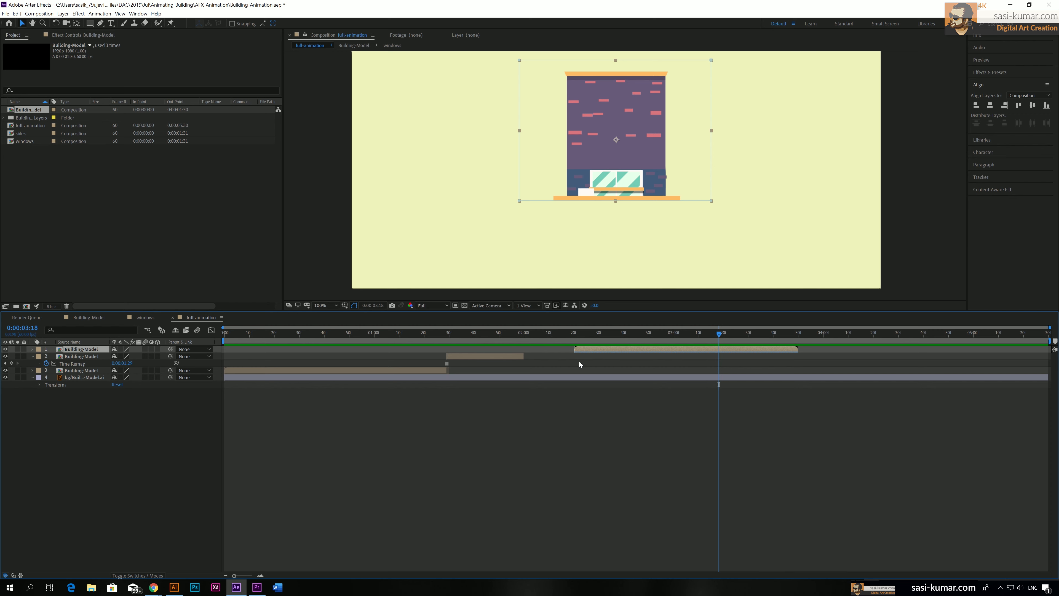
pyautogui.moveTo(523, 356); pyautogui.dragTo(577, 355)
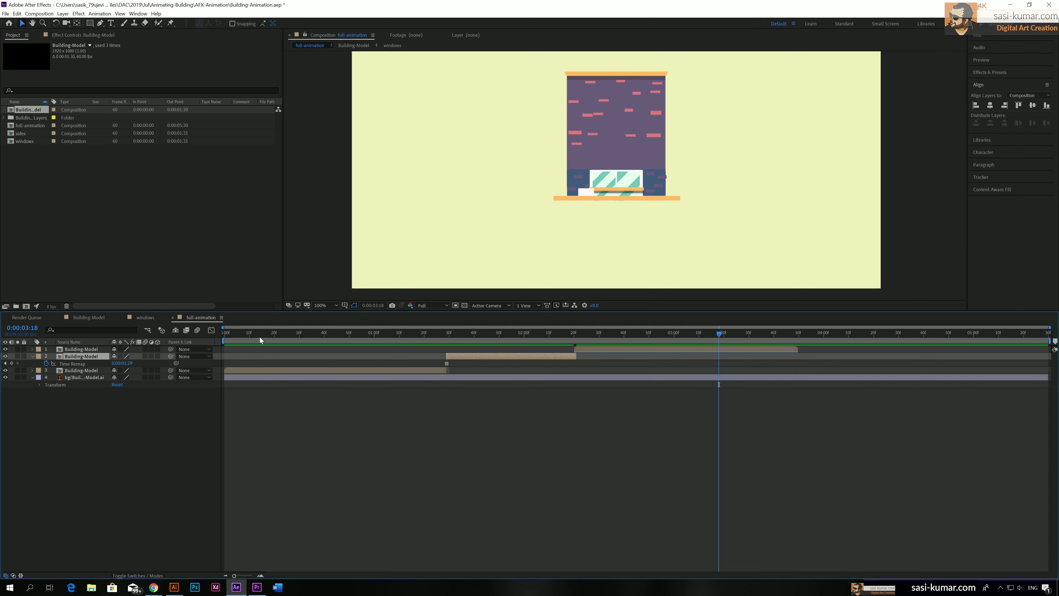
pyautogui.moveTo(253, 333); pyautogui.dragTo(198, 334)
pyautogui.press('space')
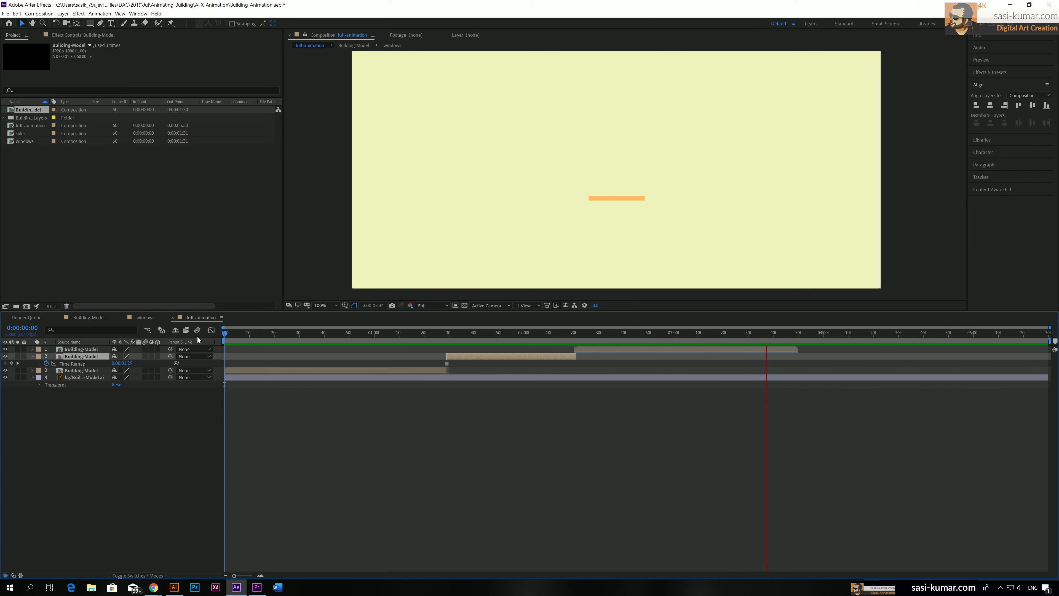
# Find where the reversed layer ends and set the full-animation composition's duration to 0:00:03:50
pyautogui.moveTo(729, 333); pyautogui.dragTo(797, 332)
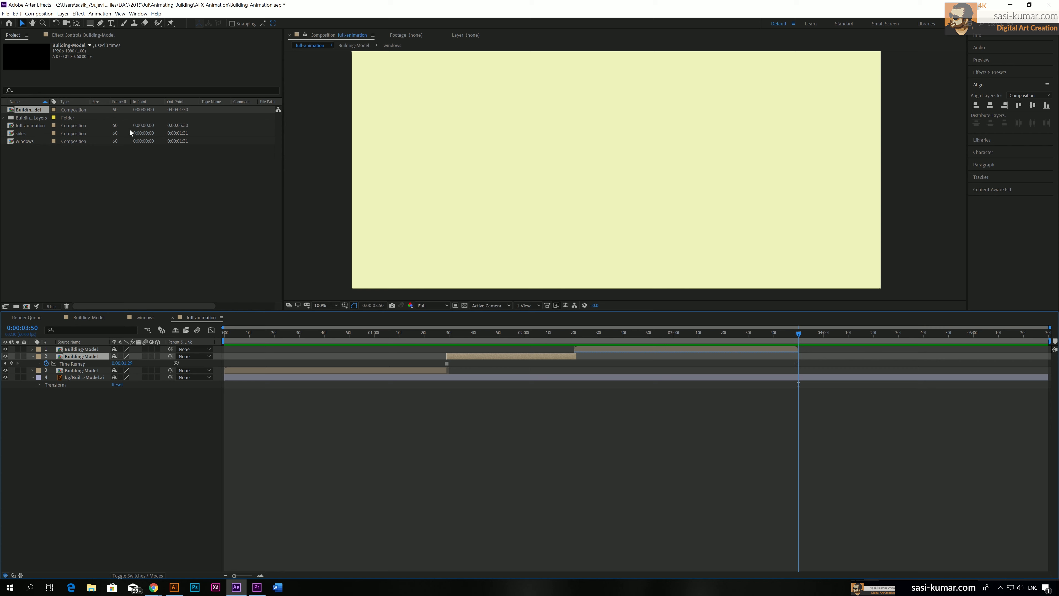
pyautogui.click(39, 13)
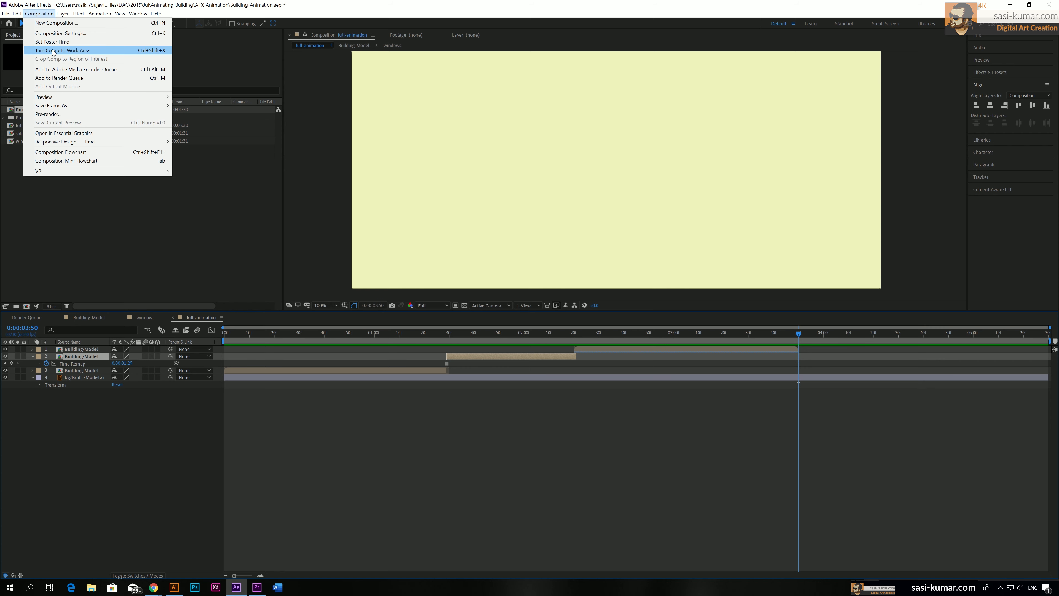
pyautogui.click(57, 34)
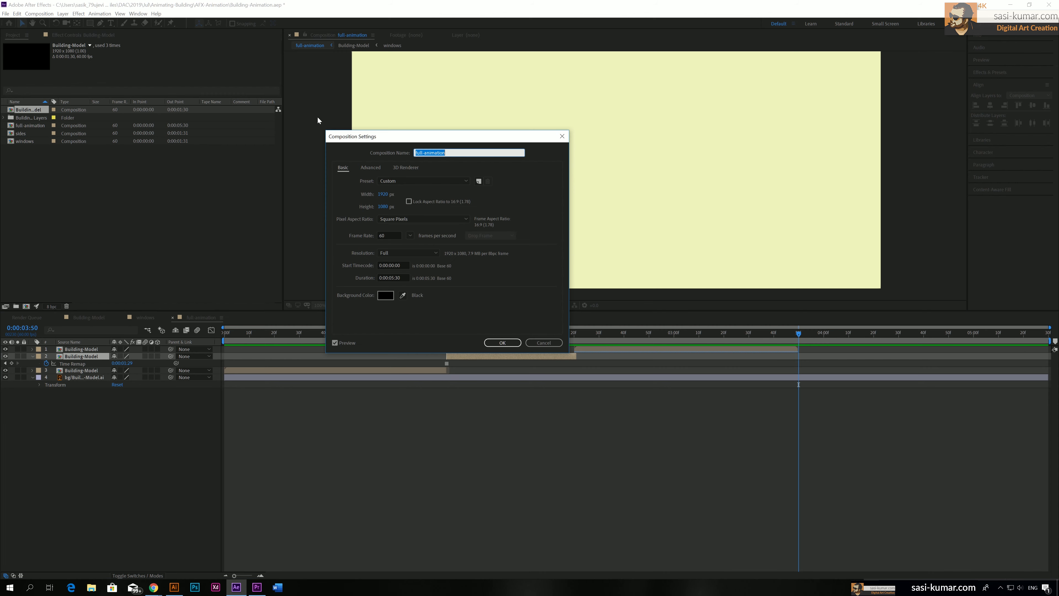
pyautogui.moveTo(458, 136); pyautogui.dragTo(585, 426)
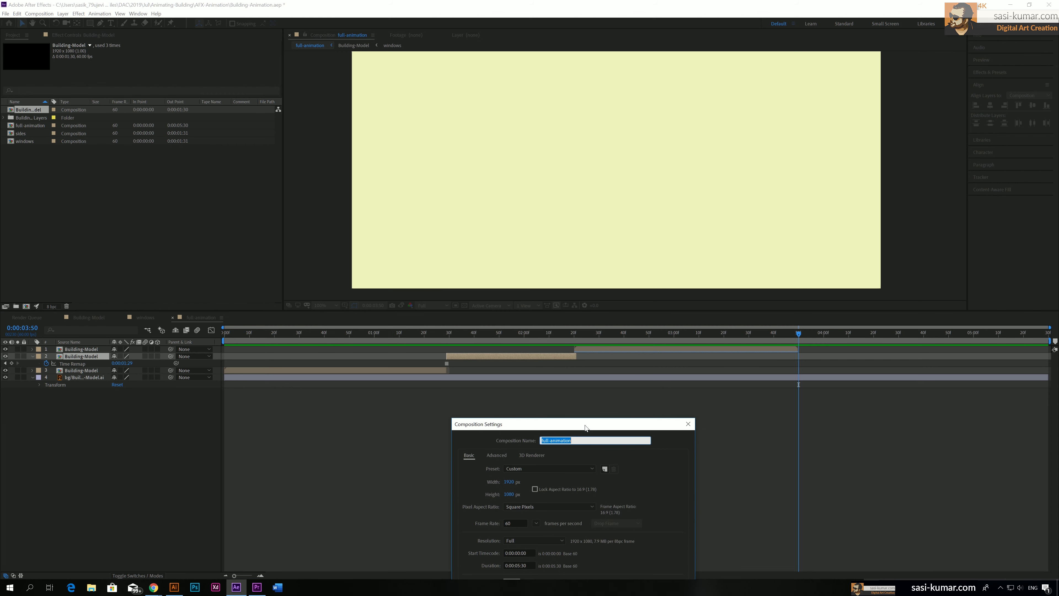
pyautogui.click(520, 567)
pyautogui.press('BackSpace')
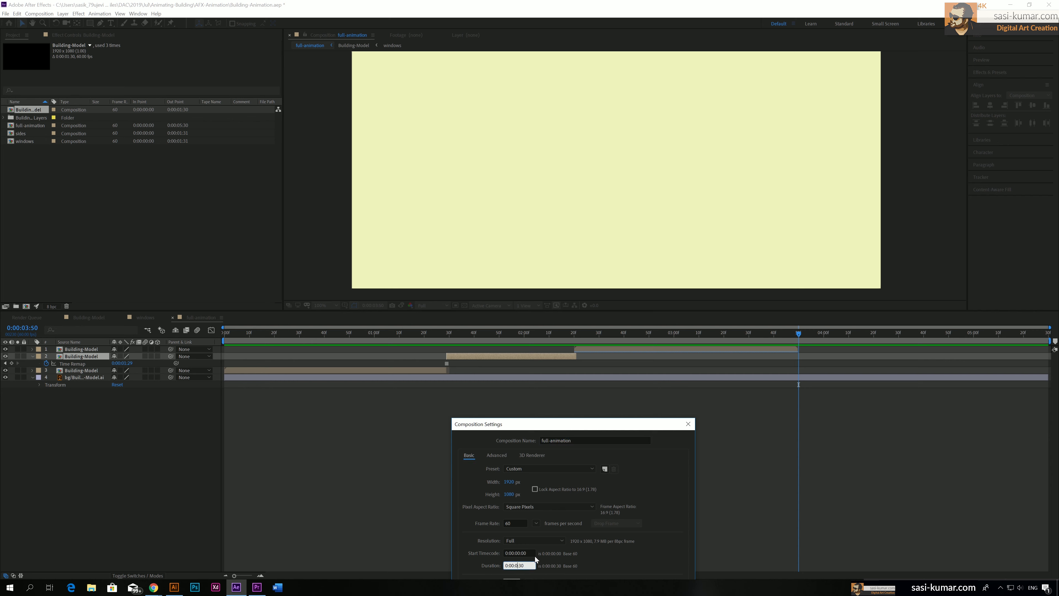
pyautogui.click(522, 566)
pyautogui.press('BackSpace')
pyautogui.write('45')
pyautogui.press('Left')
pyautogui.press('BackSpace')
pyautogui.moveTo(553, 427); pyautogui.dragTo(551, 260)
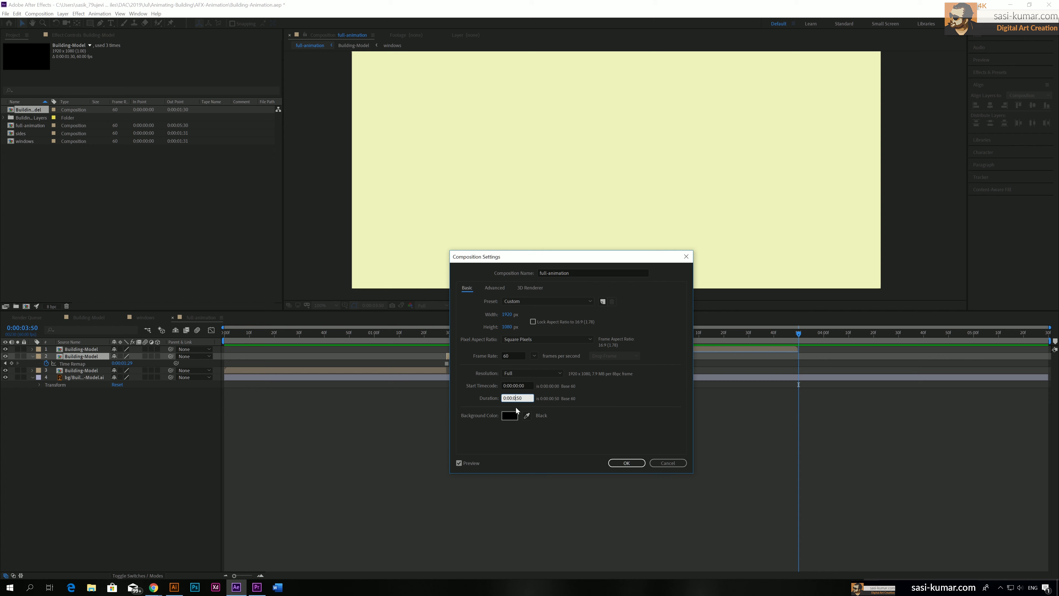
pyautogui.click(621, 463)
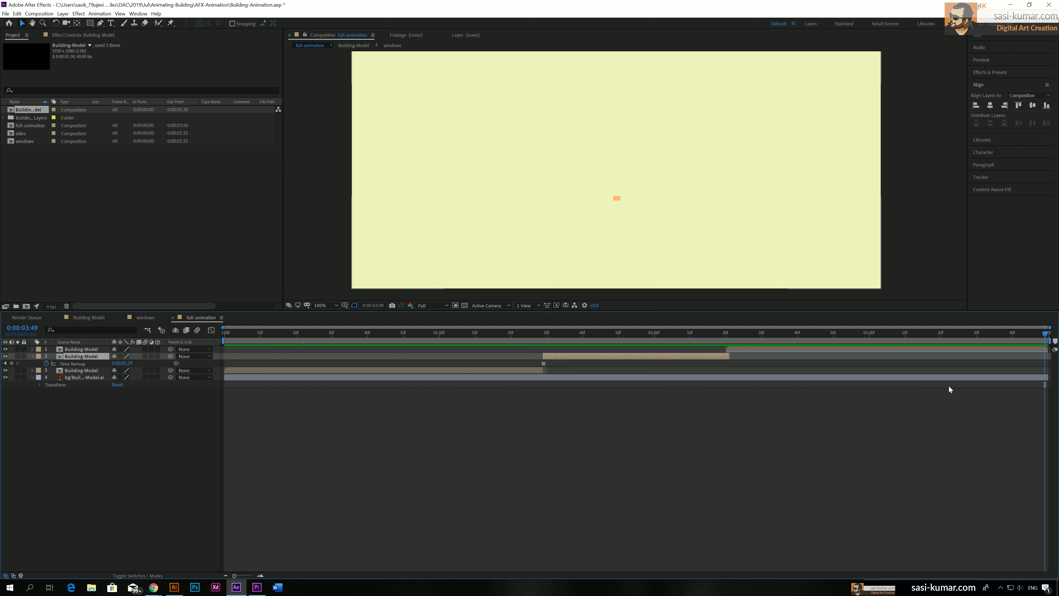
# Preview the complete full-animation composition from the first frame
pyautogui.moveTo(260, 334); pyautogui.dragTo(198, 335)
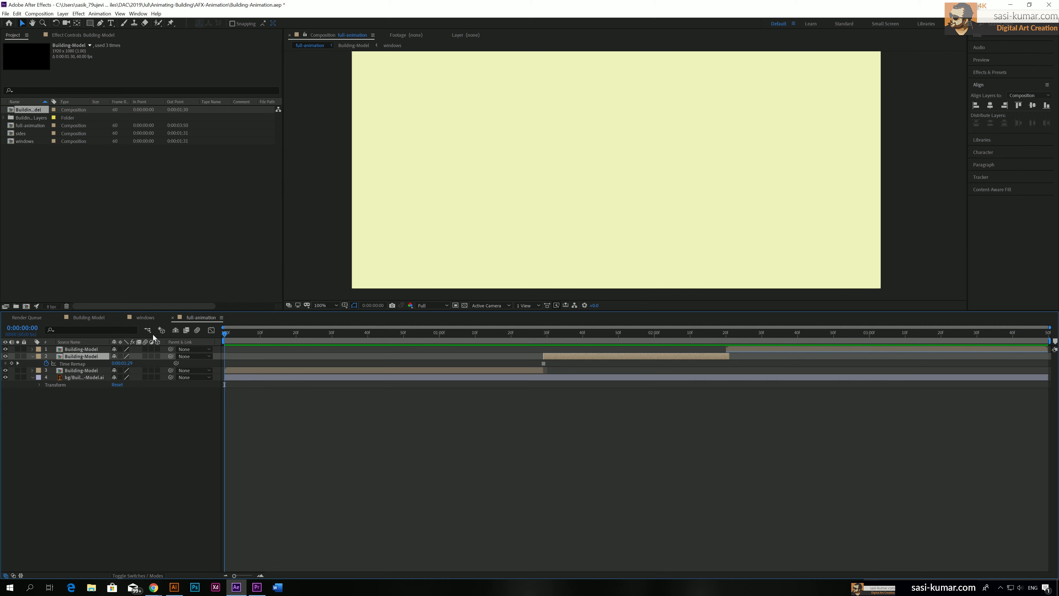
pyautogui.press('space')
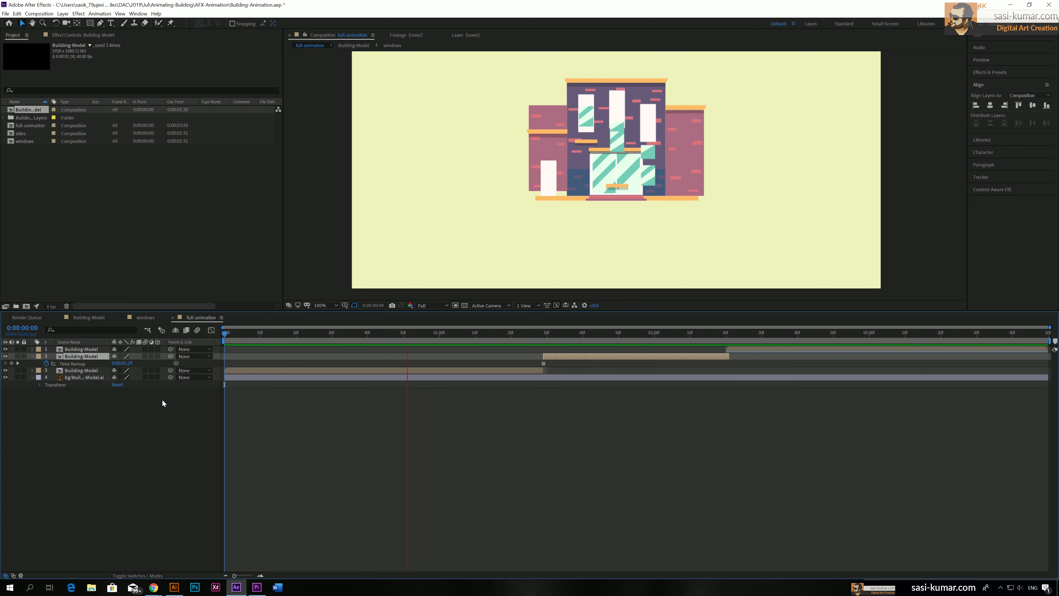
pyautogui.press('space')
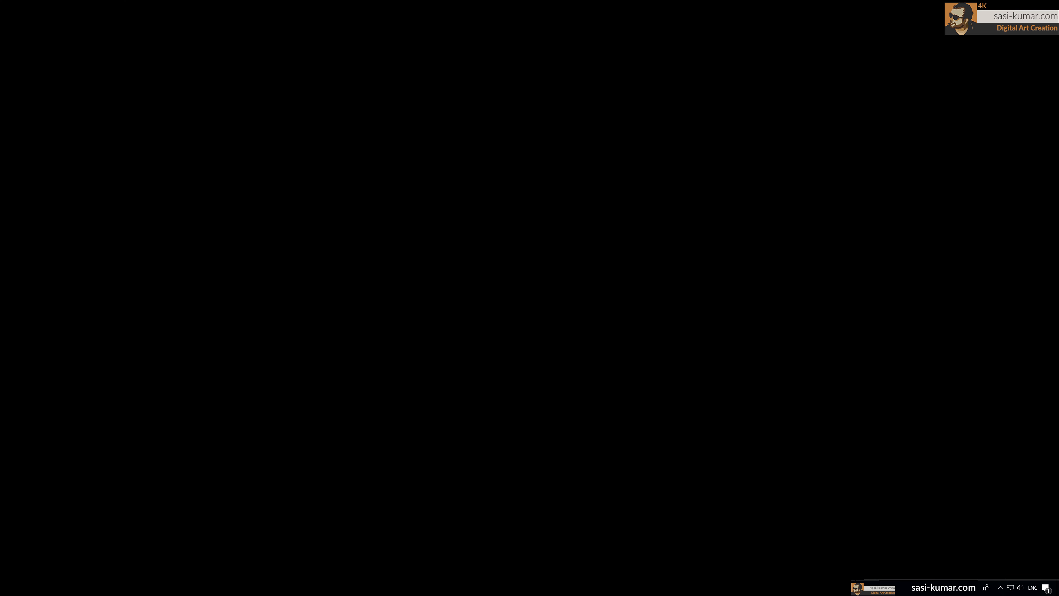